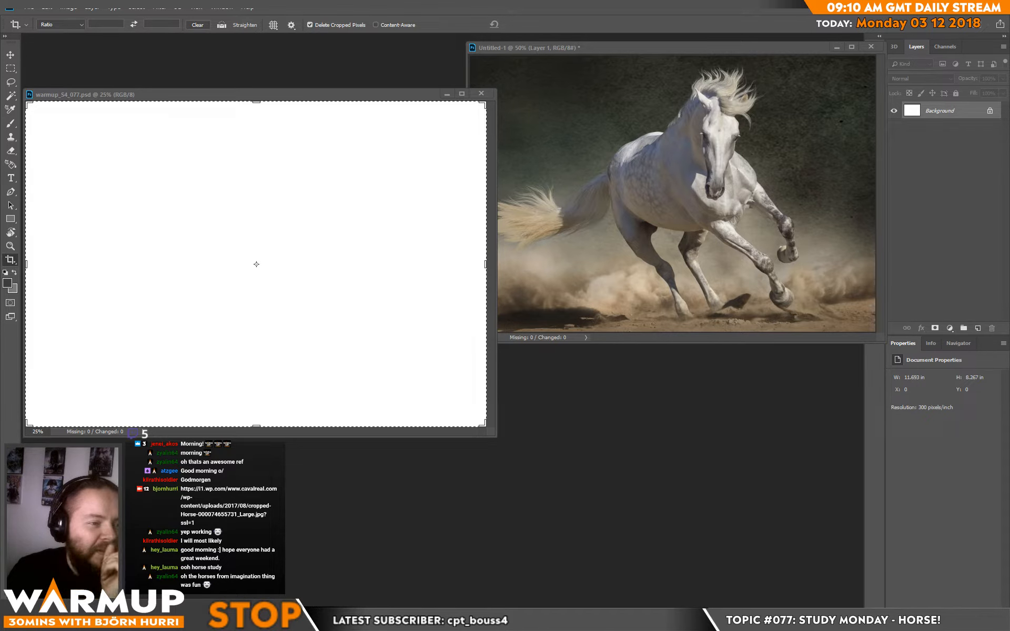
Step: Switch to Discord and look through the older horse drawings posted in the share_your_art channel, moving its window off the canvas
key(alt+Tab)
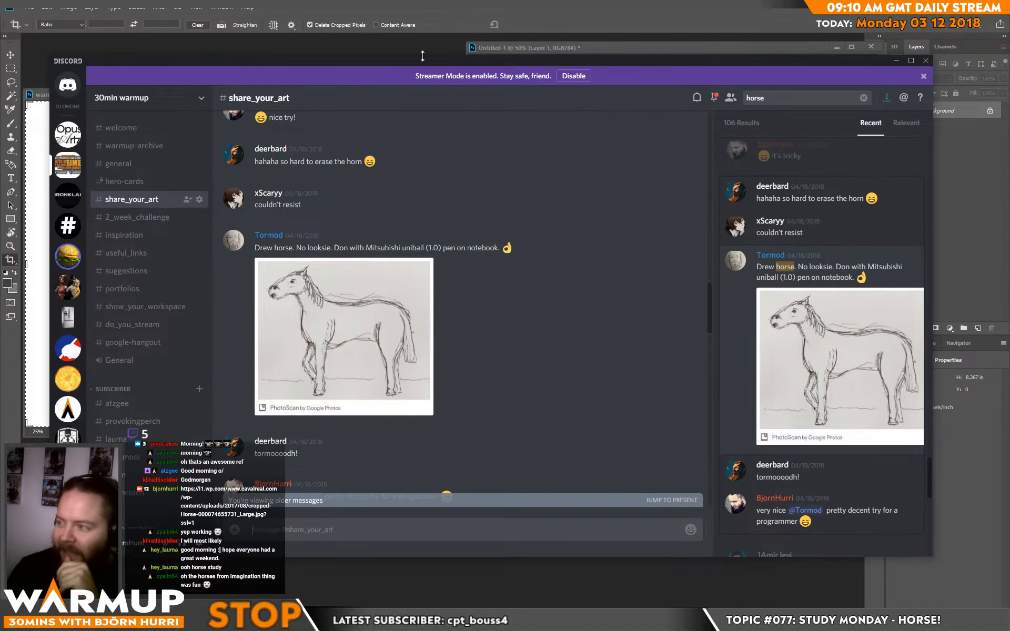
drag(416, 64, 328, 66)
scroll(221, 342, up, 6)
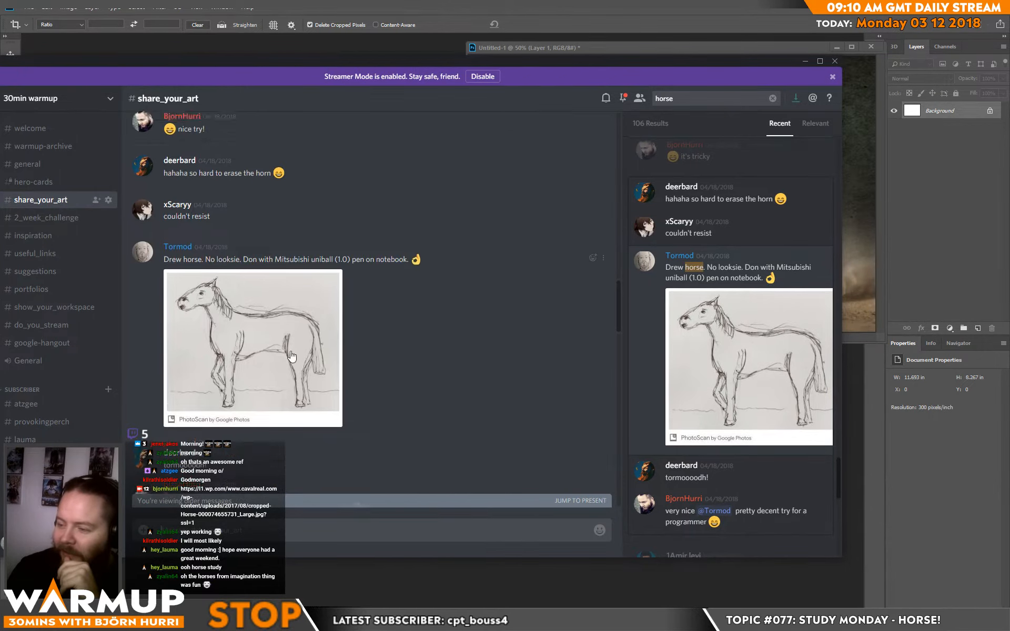
scroll(277, 399, up, 7)
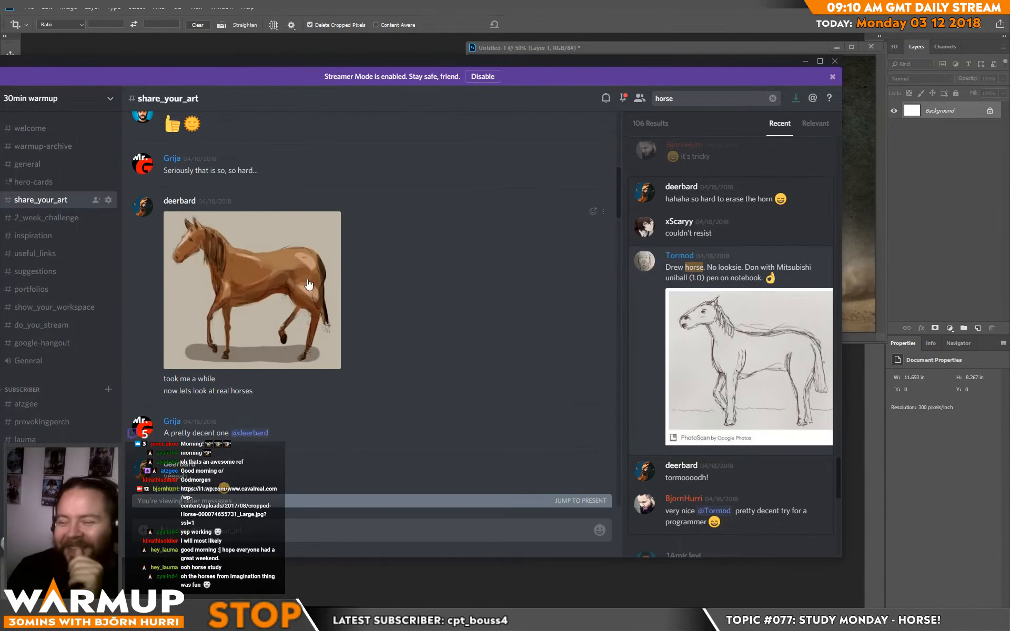
scroll(271, 357, up, 1)
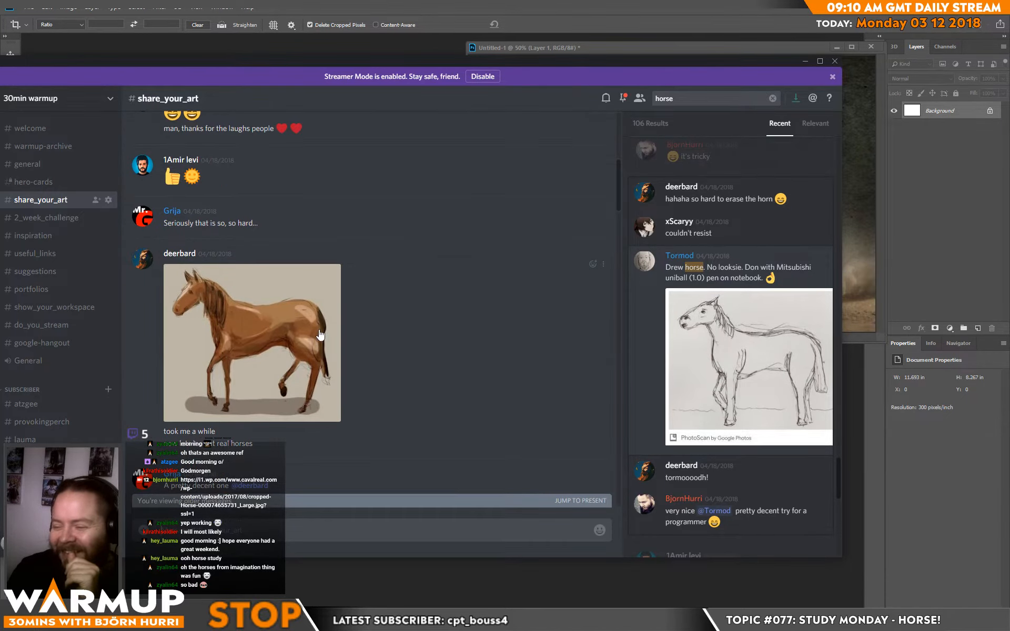
scroll(273, 355, up, 6)
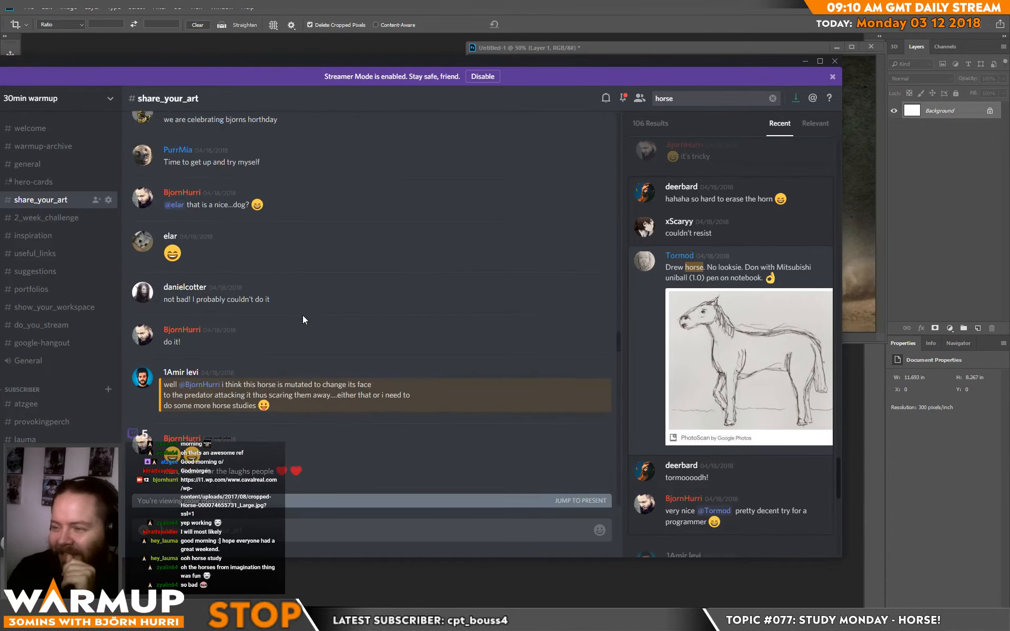
scroll(301, 315, up, 6)
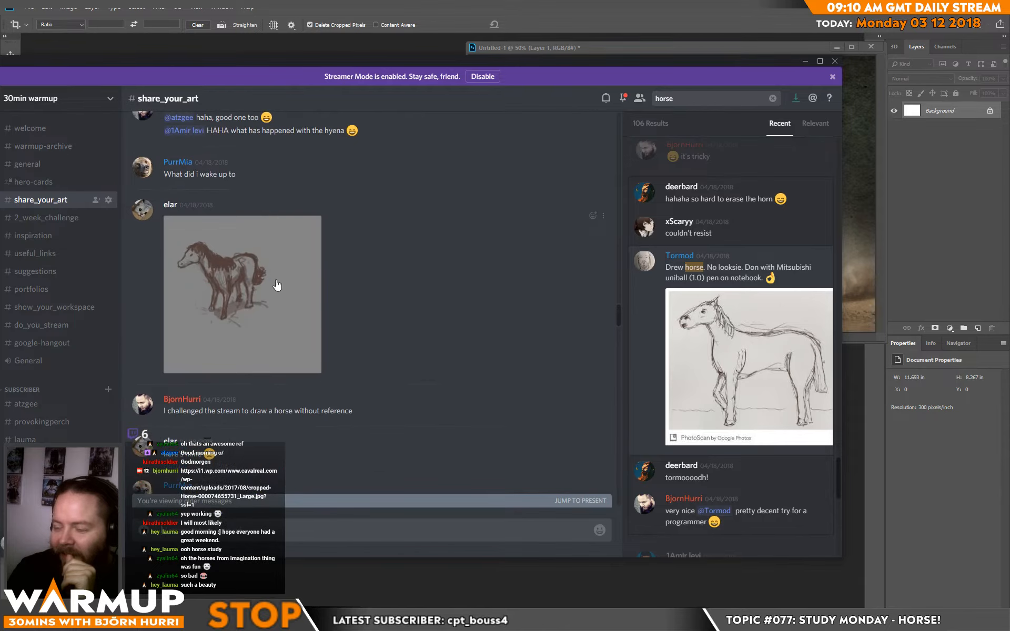
scroll(347, 322, up, 6)
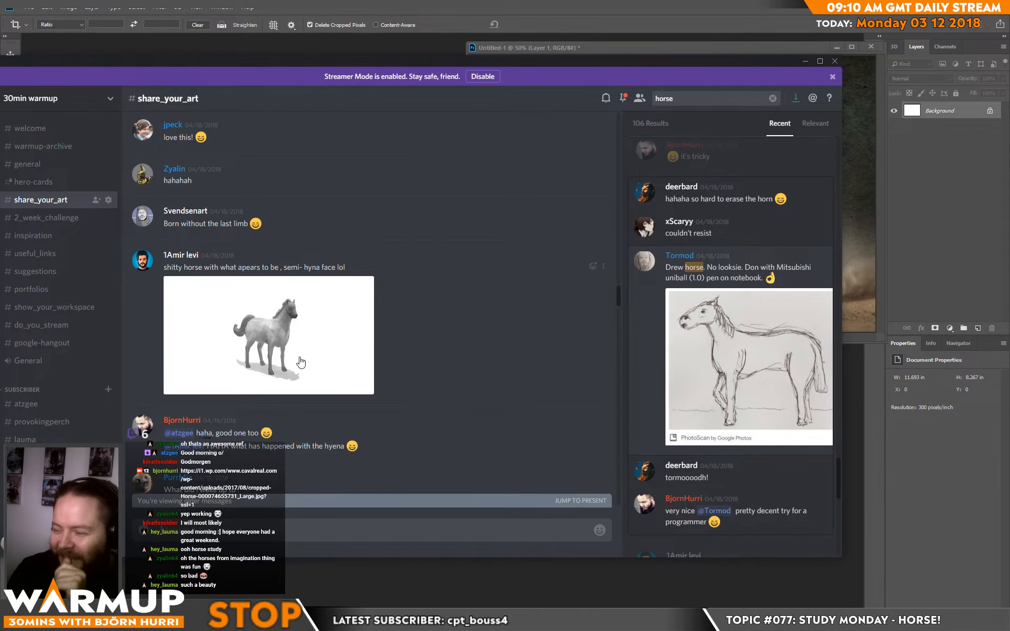
scroll(297, 378, up, 1)
scroll(304, 382, up, 2)
scroll(305, 382, up, 2)
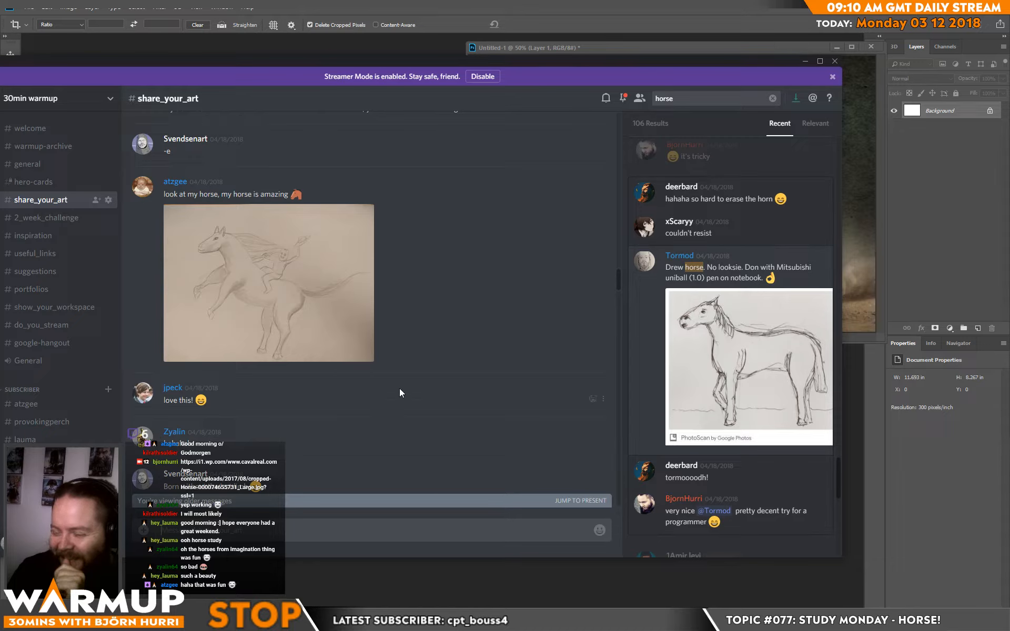
scroll(423, 333, up, 2)
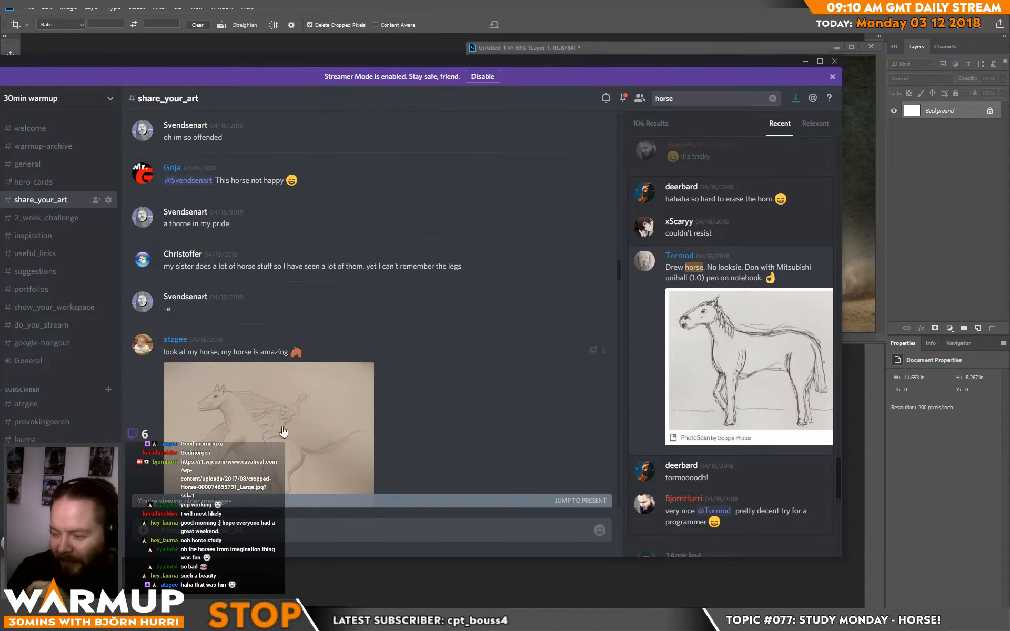
scroll(307, 418, up, 5)
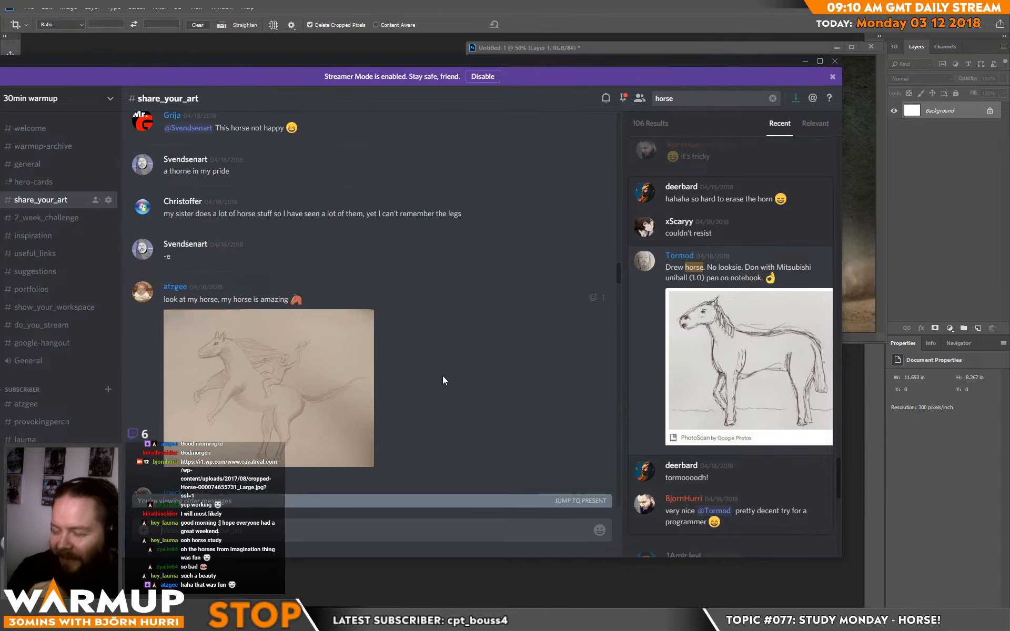
scroll(442, 384, up, 5)
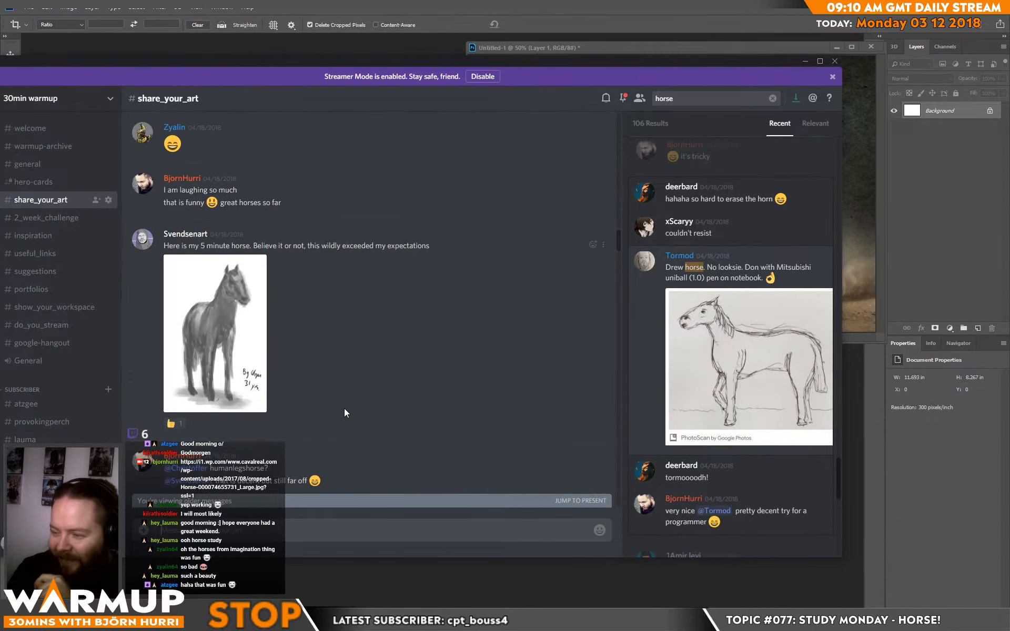
scroll(343, 413, up, 7)
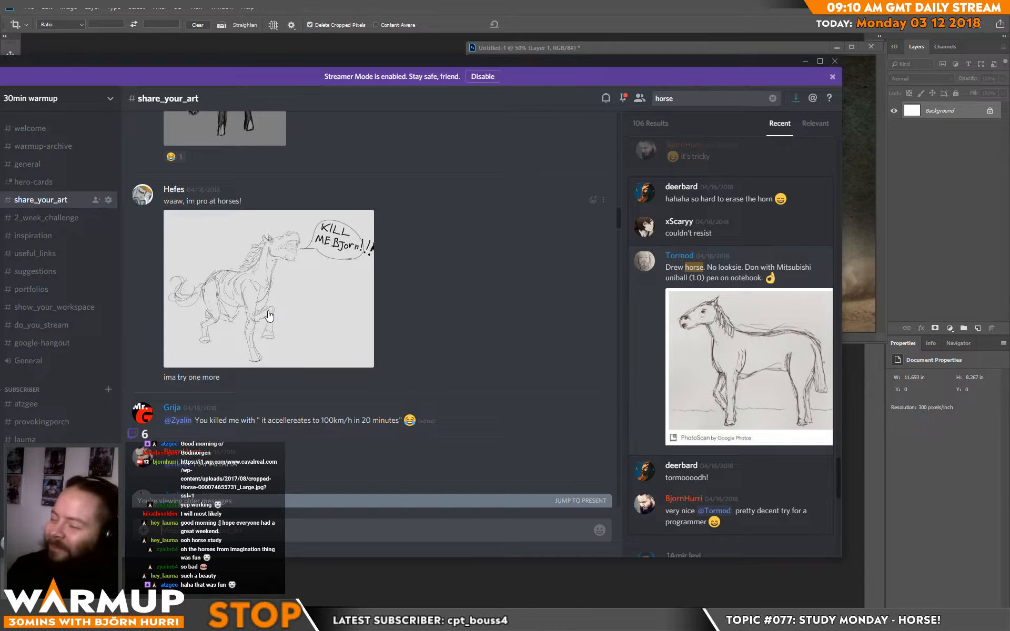
scroll(307, 353, up, 4)
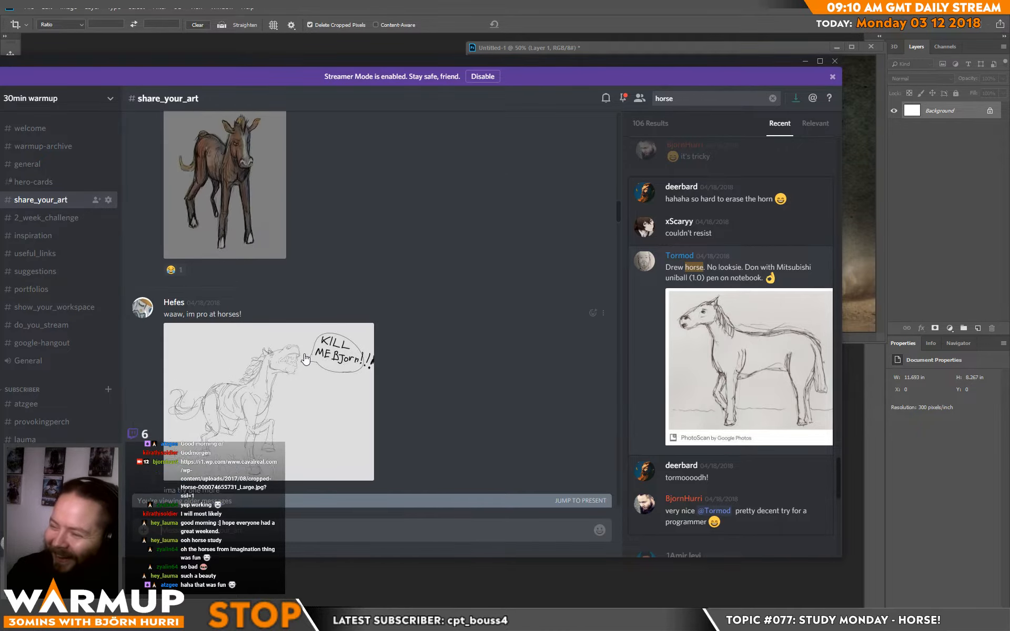
scroll(354, 352, up, 3)
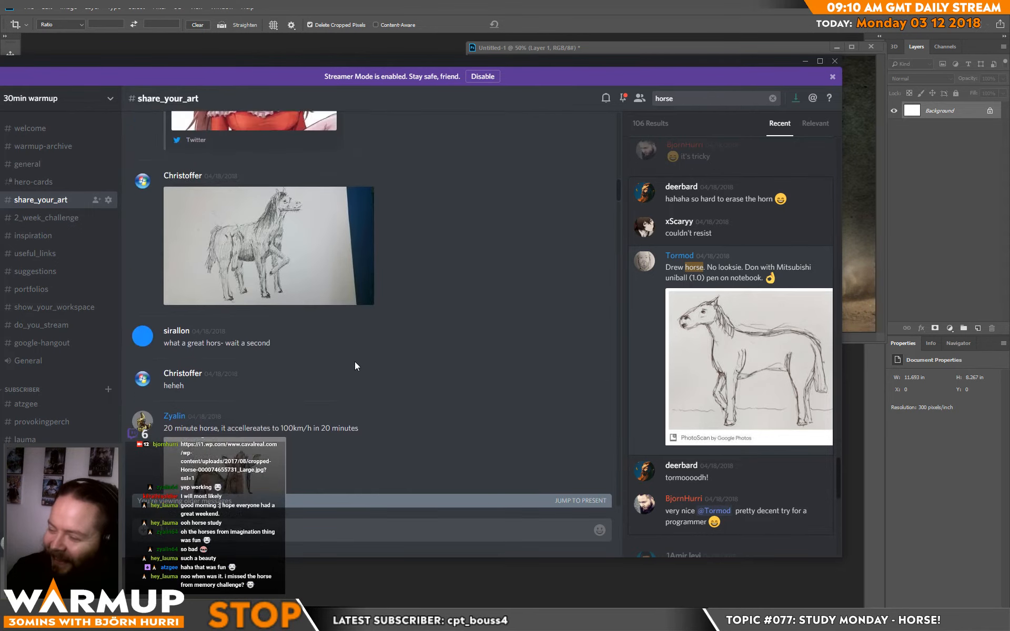
scroll(372, 431, up, 2)
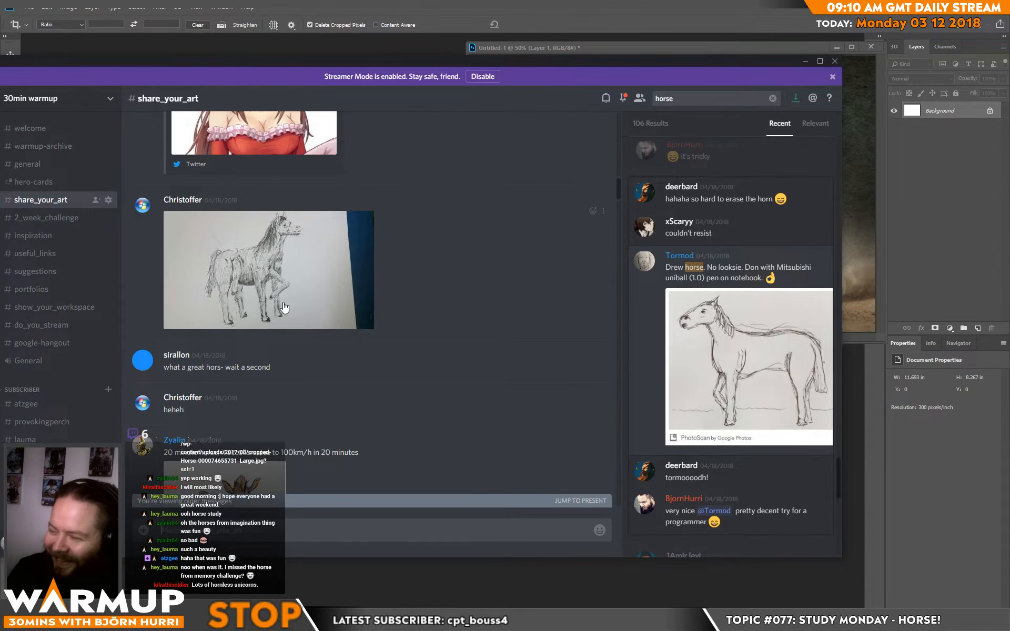
scroll(371, 377, up, 5)
scroll(371, 387, up, 8)
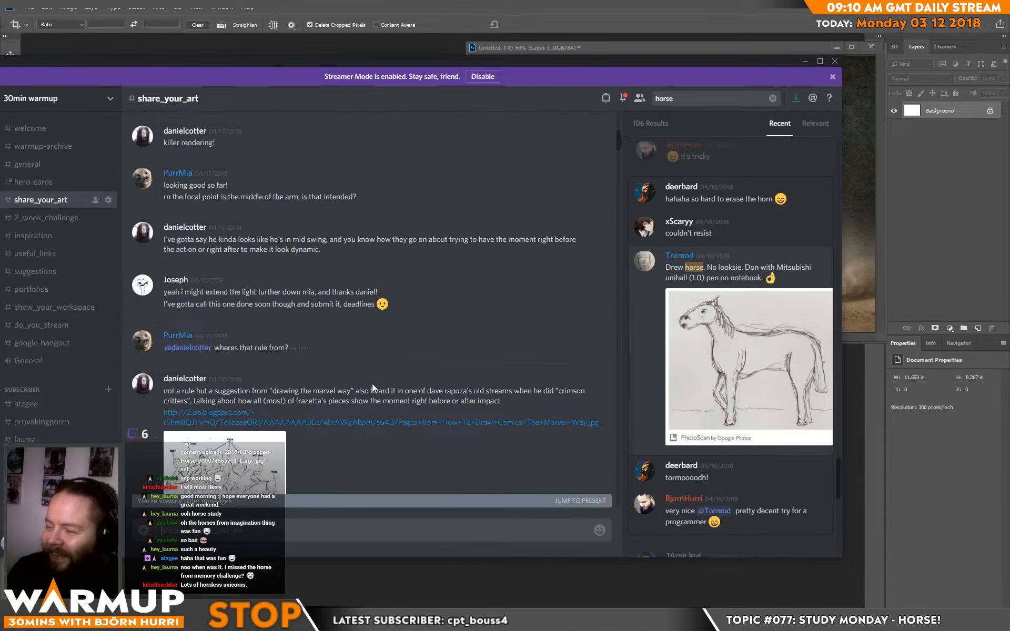
scroll(394, 406, up, 10)
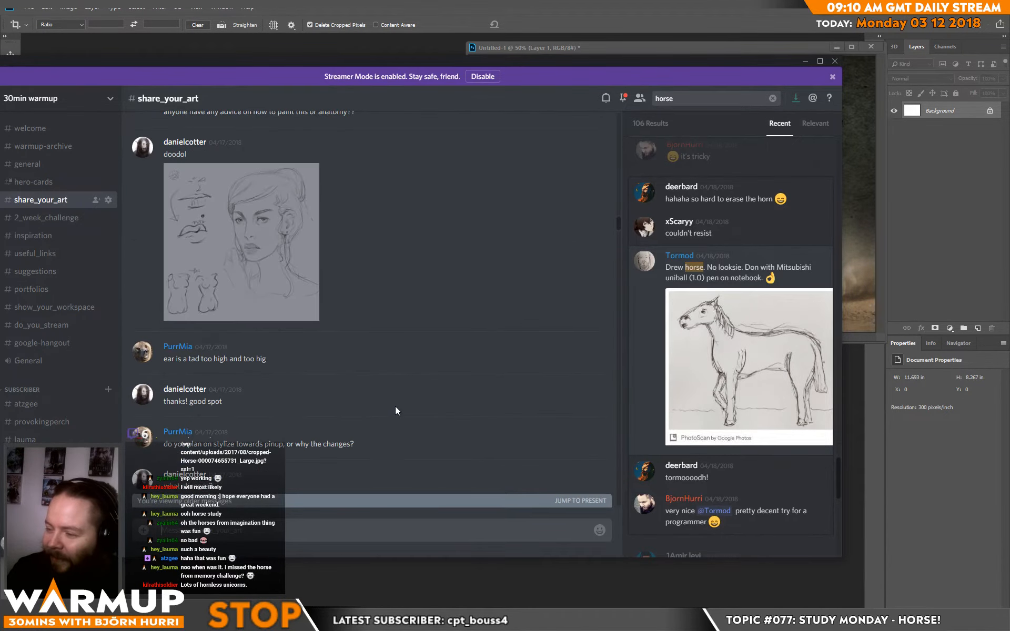
scroll(396, 407, up, 10)
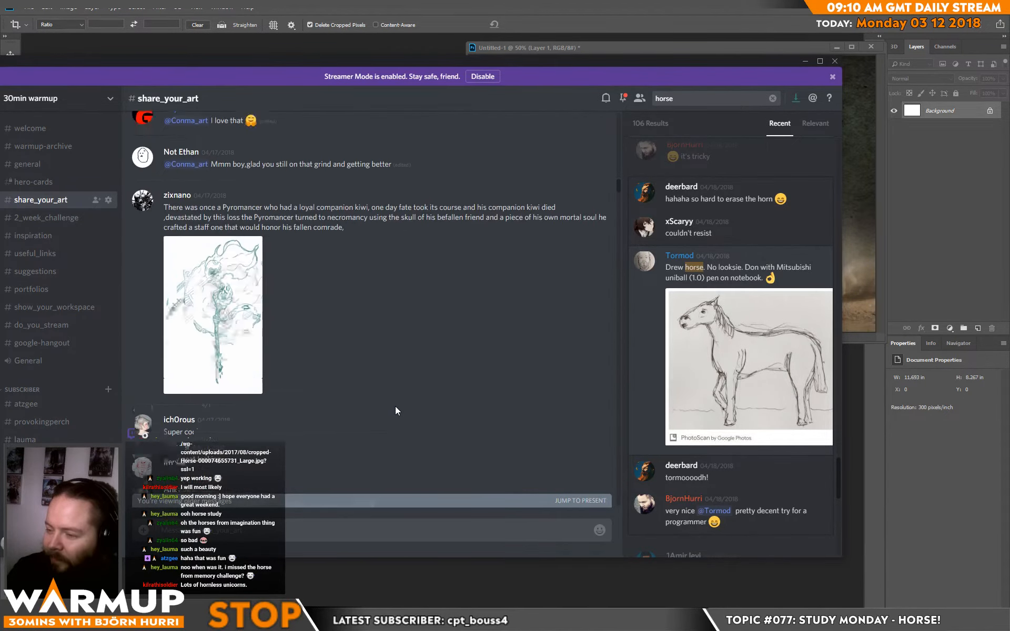
scroll(395, 406, up, 5)
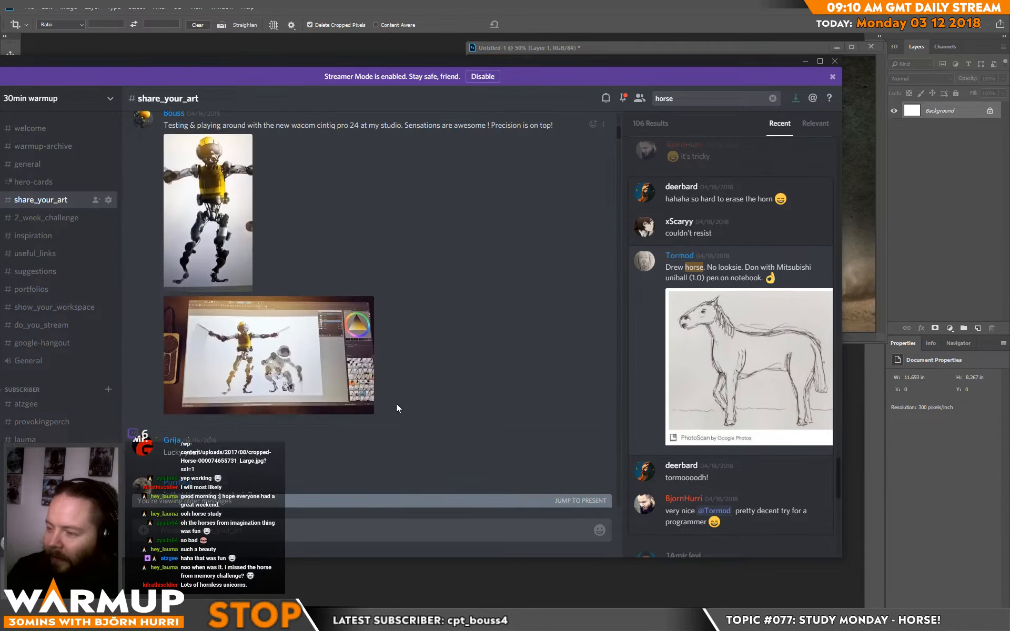
drag(641, 67, 0, 179)
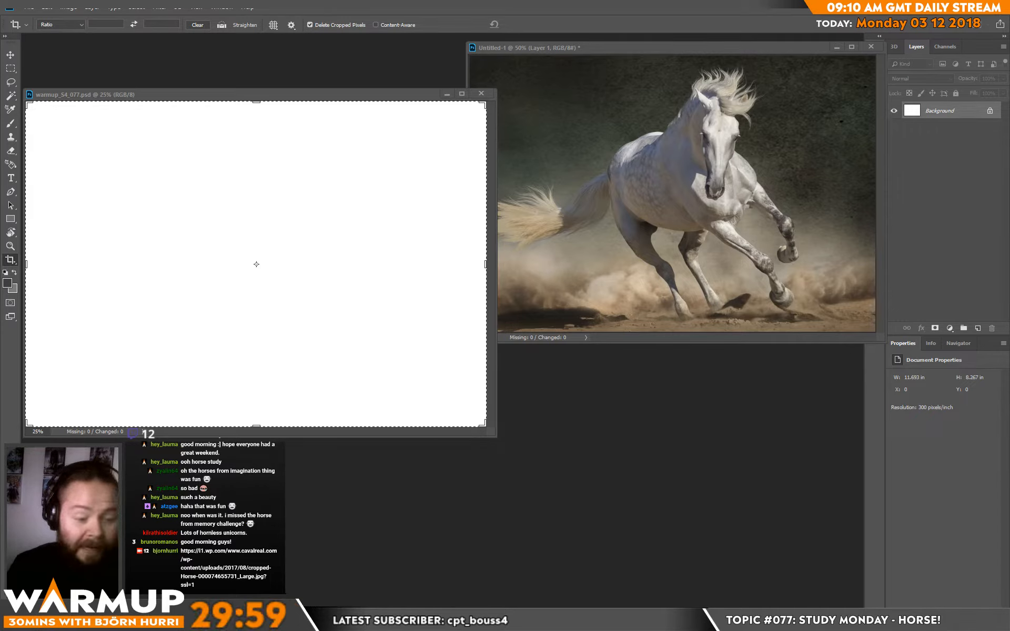
Step: Leave cropping in warmup_S4_077.psd and choose the Brush tool with the Sampled Brush 1 3 preset at 193 px
click(304, 293)
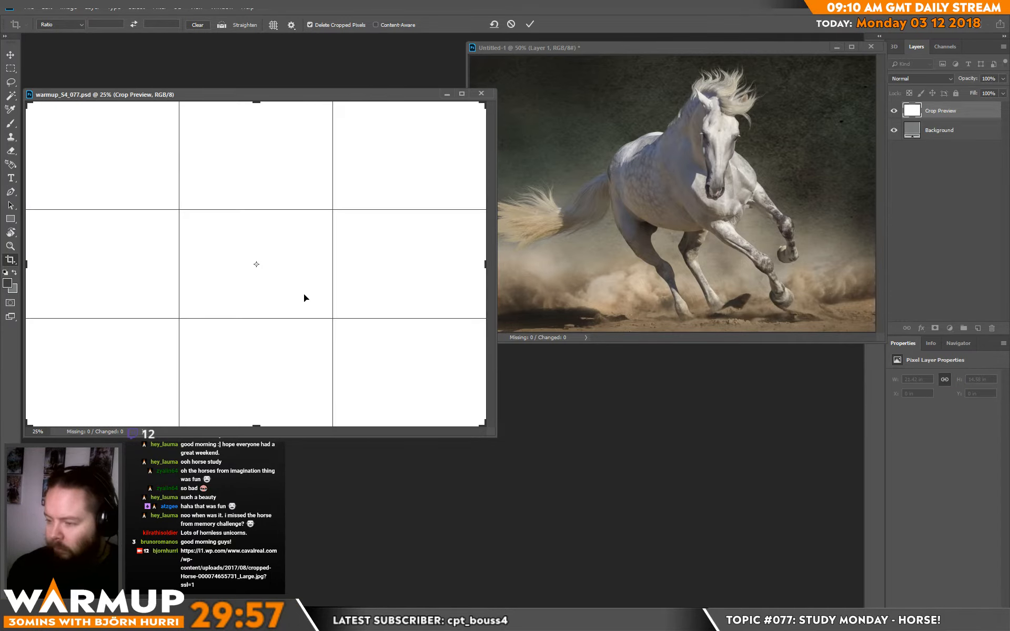
key(b)
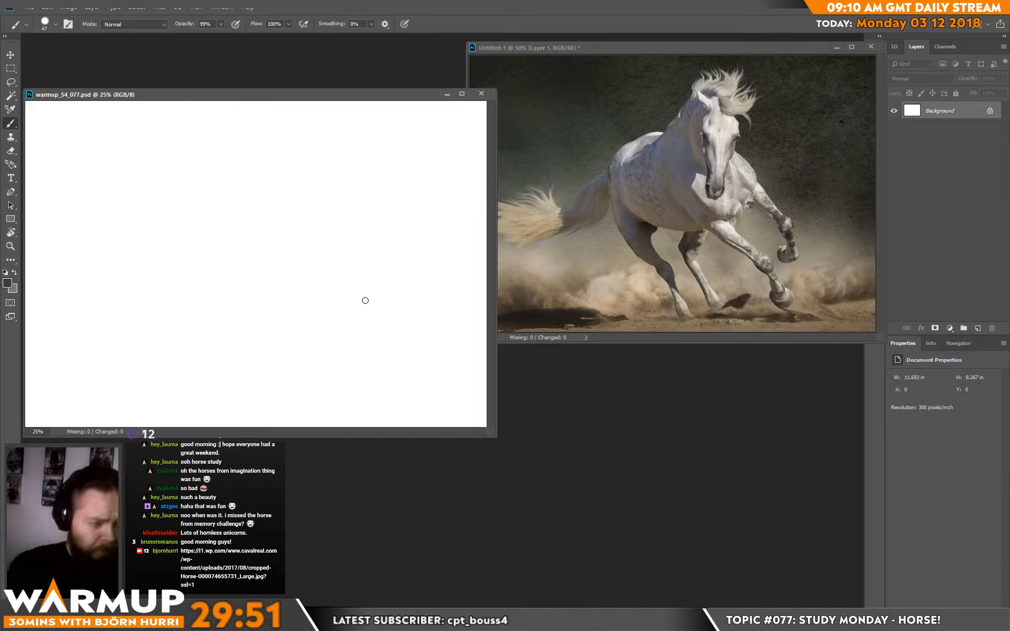
right_click(197, 278)
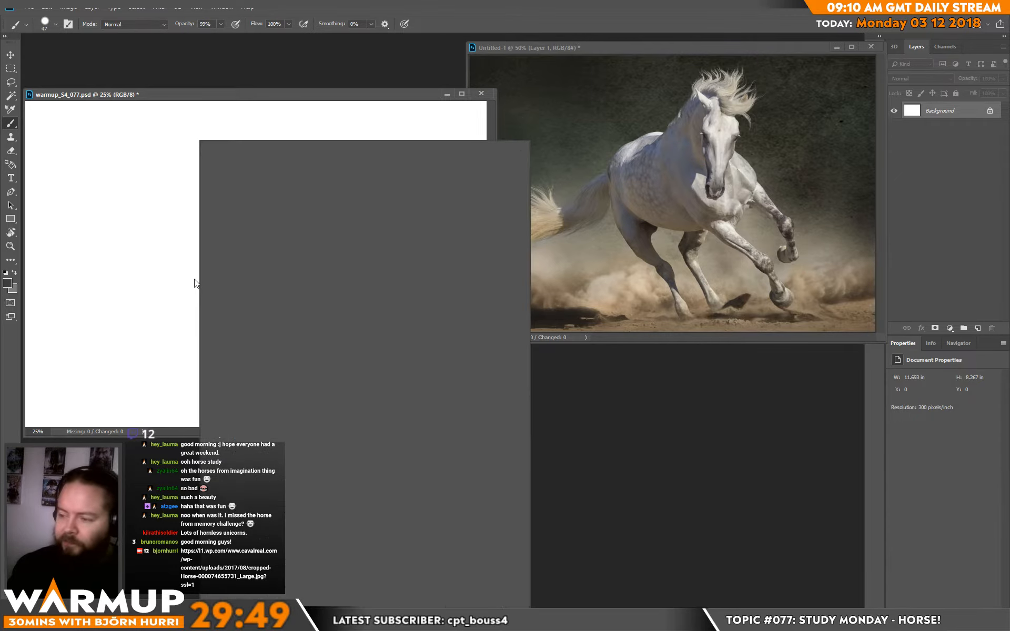
click(416, 462)
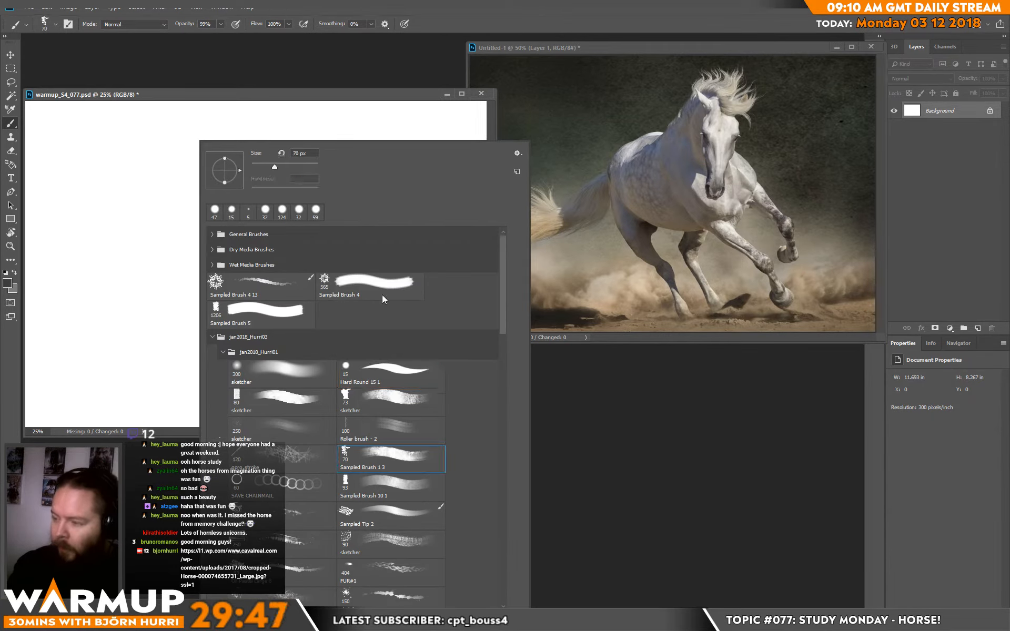
click(299, 166)
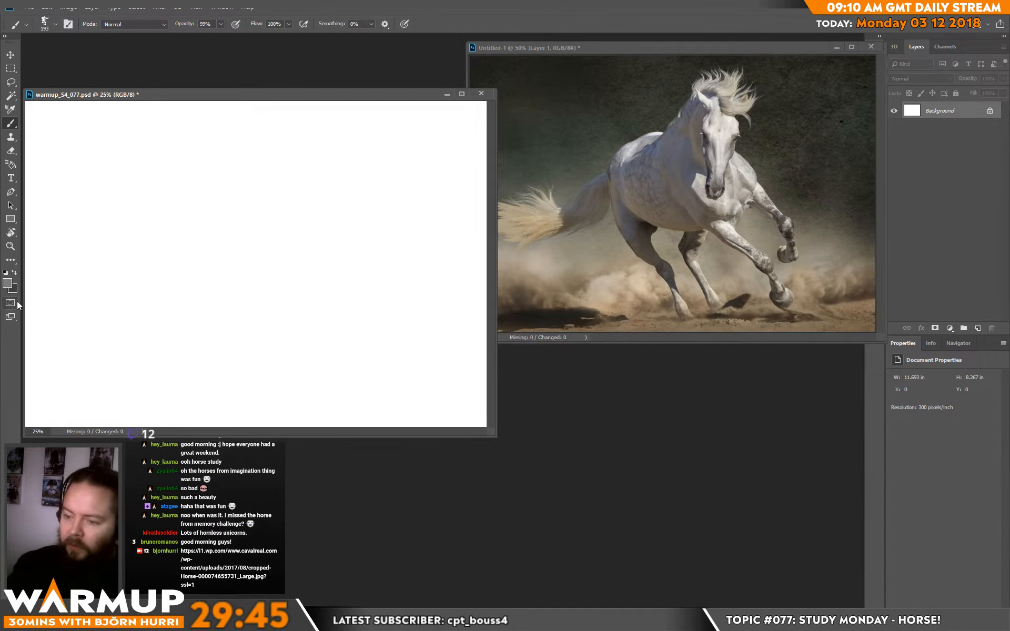
Step: Fill the white Background layer with the dark grey swatch colour
key(ctrl+Right)
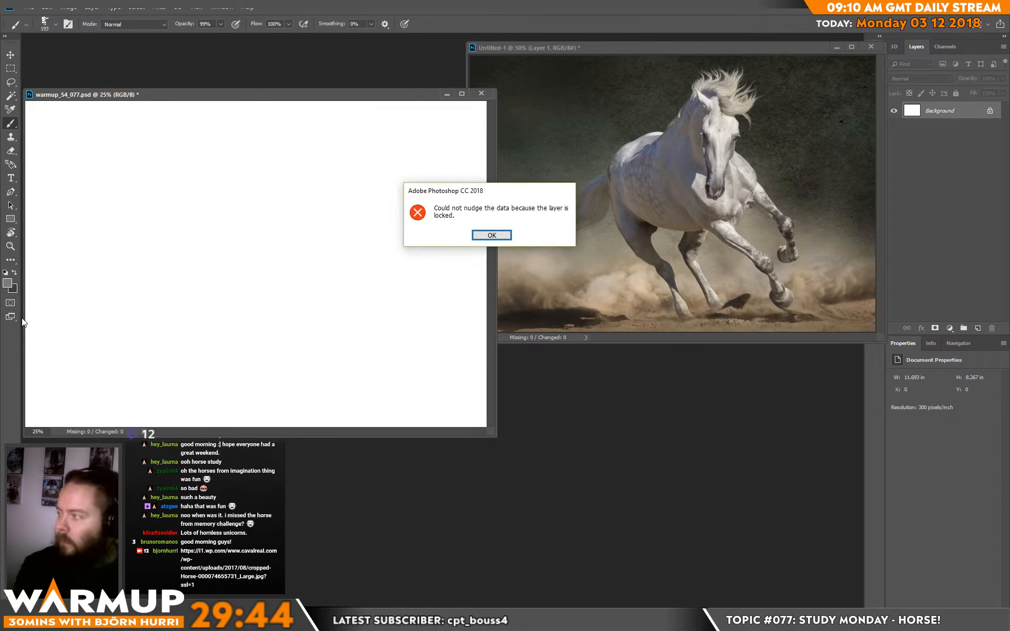
key(Return)
key(alt+BackSpace)
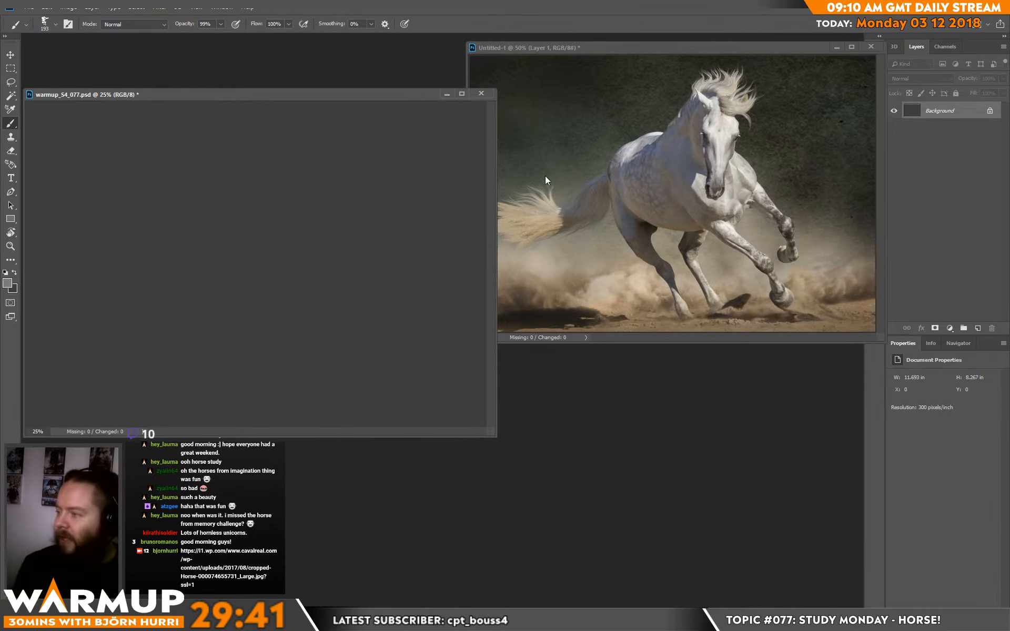
Step: Tint and darken the Background layer using Hue/Saturation with Colorize on, Hue 134, Saturation 7 and Lightness -33
key(ctrl+u)
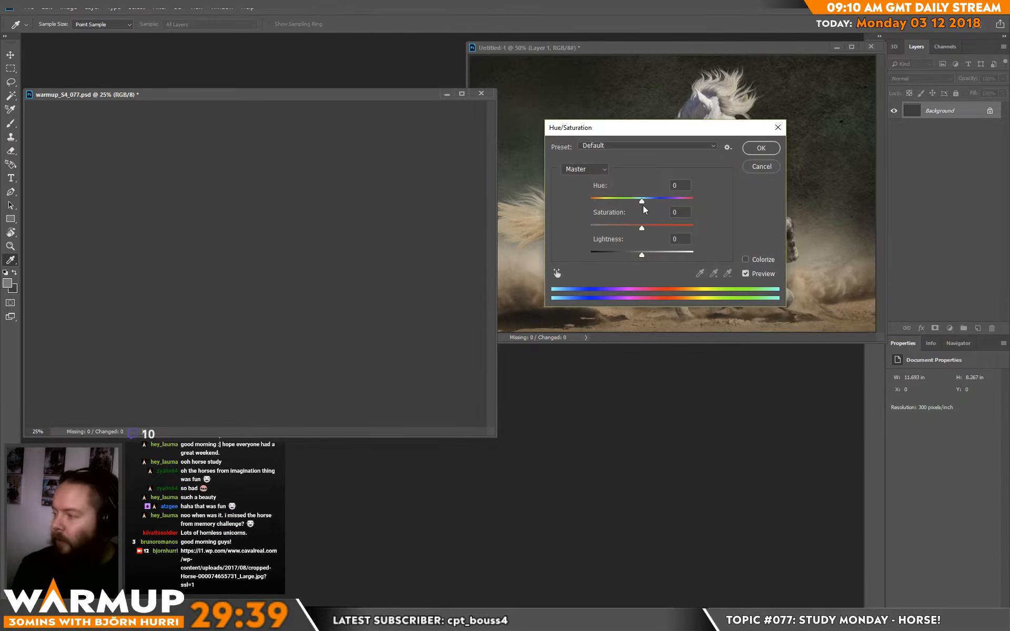
drag(642, 201, 633, 201)
drag(641, 227, 681, 233)
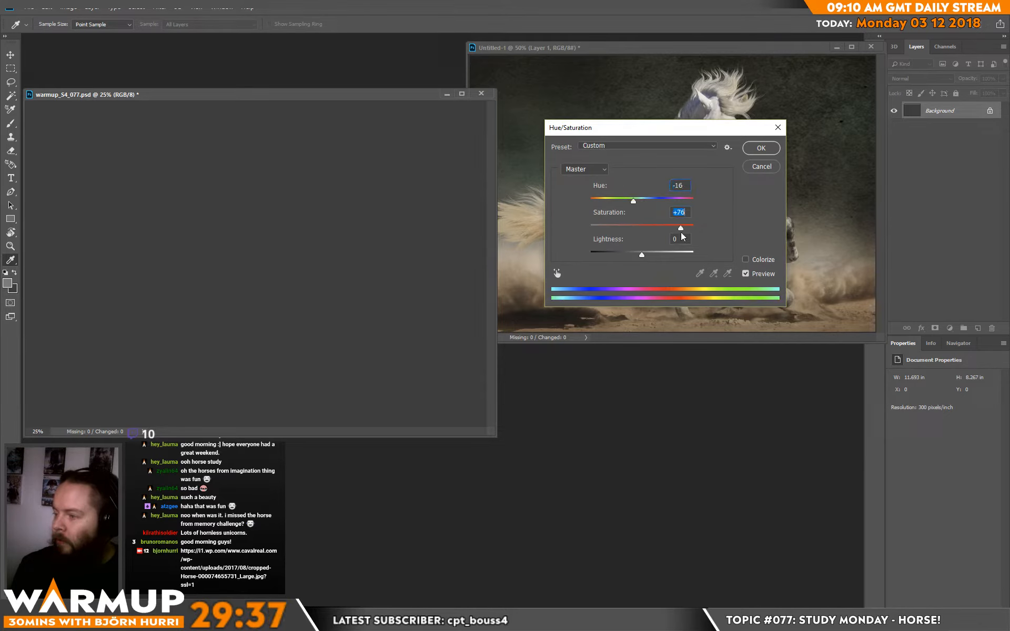
click(645, 254)
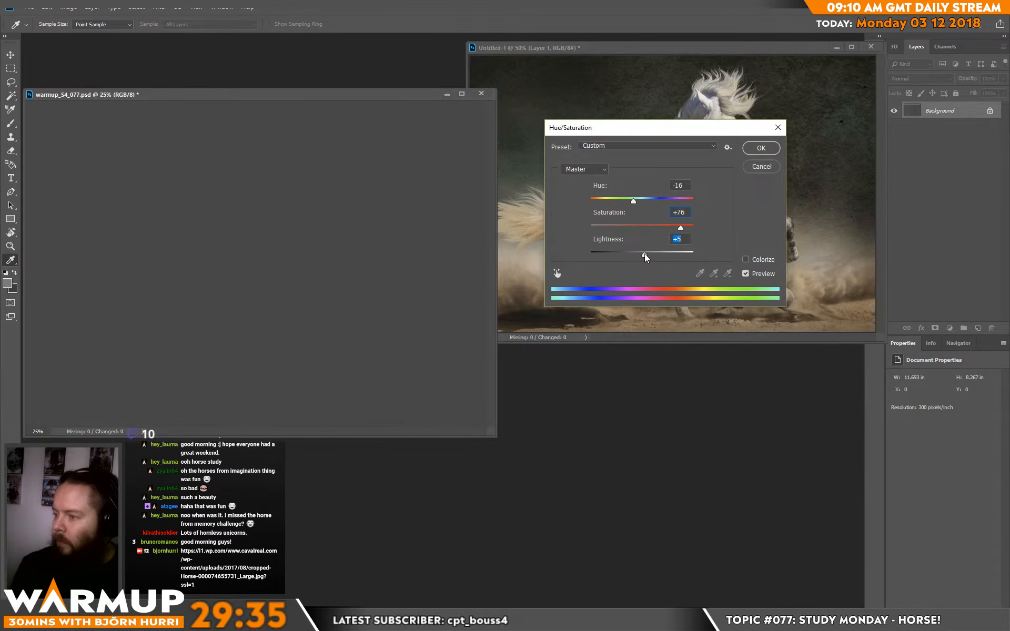
click(764, 259)
drag(642, 200, 597, 225)
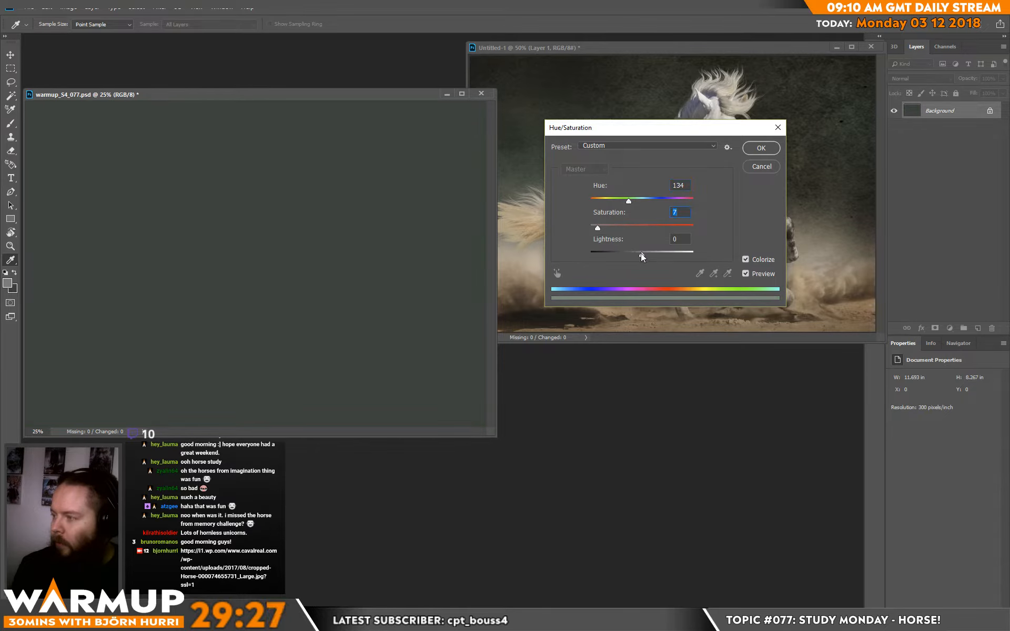
drag(641, 253, 625, 255)
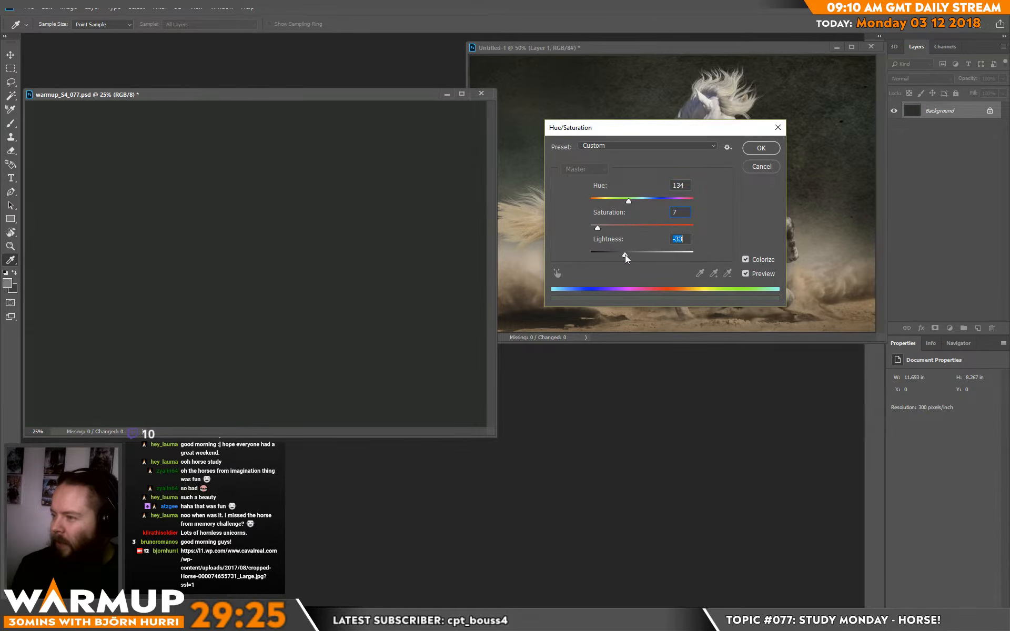
click(770, 149)
Step: Add a layer above the Background and paint a black stroke about 2.5 by 1.4 in near the canvas's upper-left corner
click(975, 328)
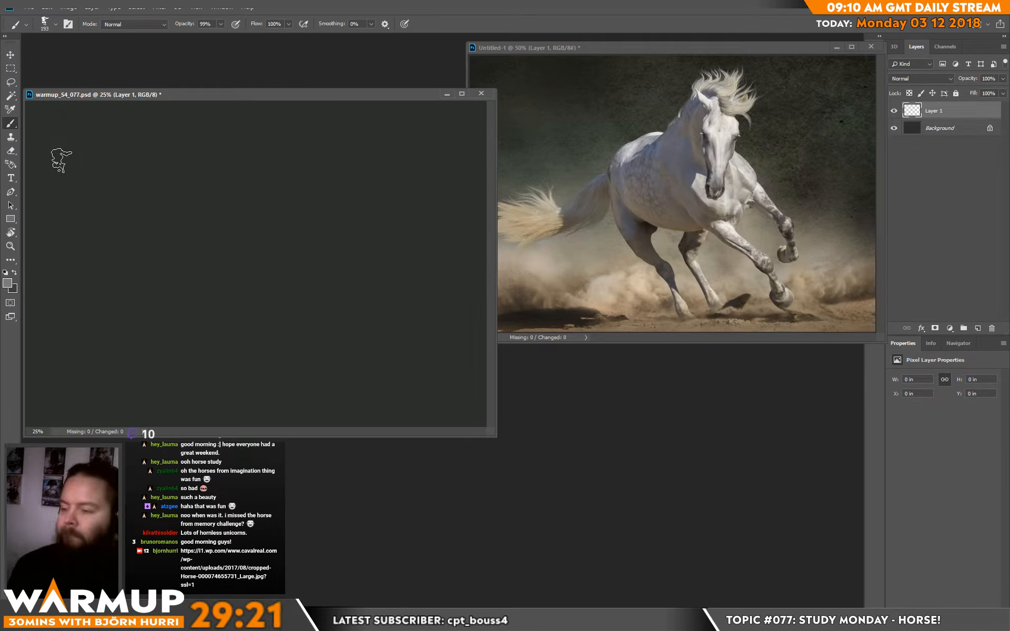
key(d)
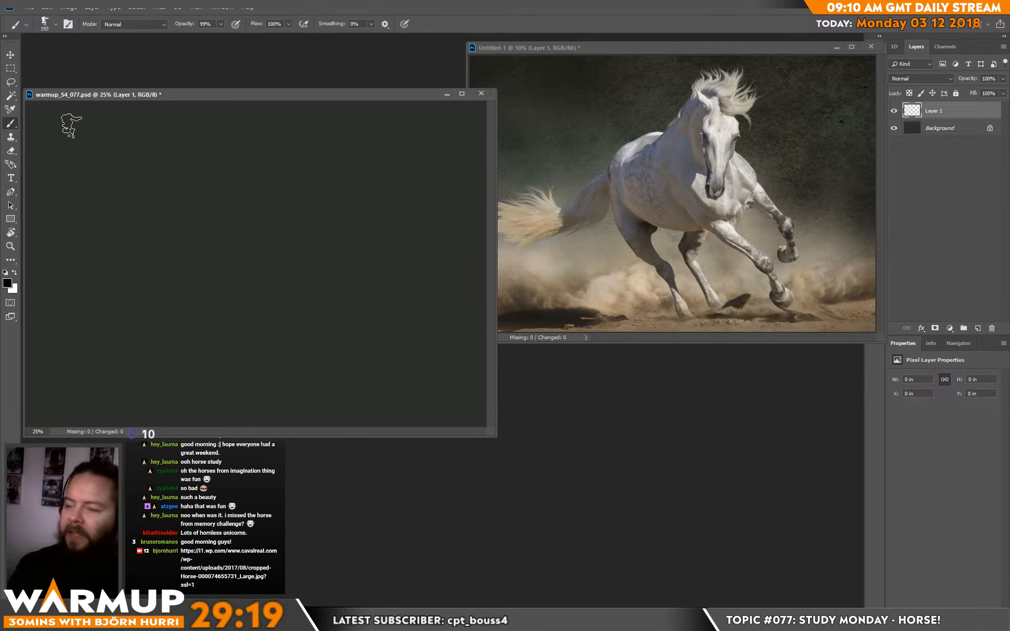
drag(68, 124, 112, 151)
Step: Enlarge the brush to 401 px and paint broad black strokes in both upper corners of the canvas
right_click(125, 157)
drag(219, 168, 229, 167)
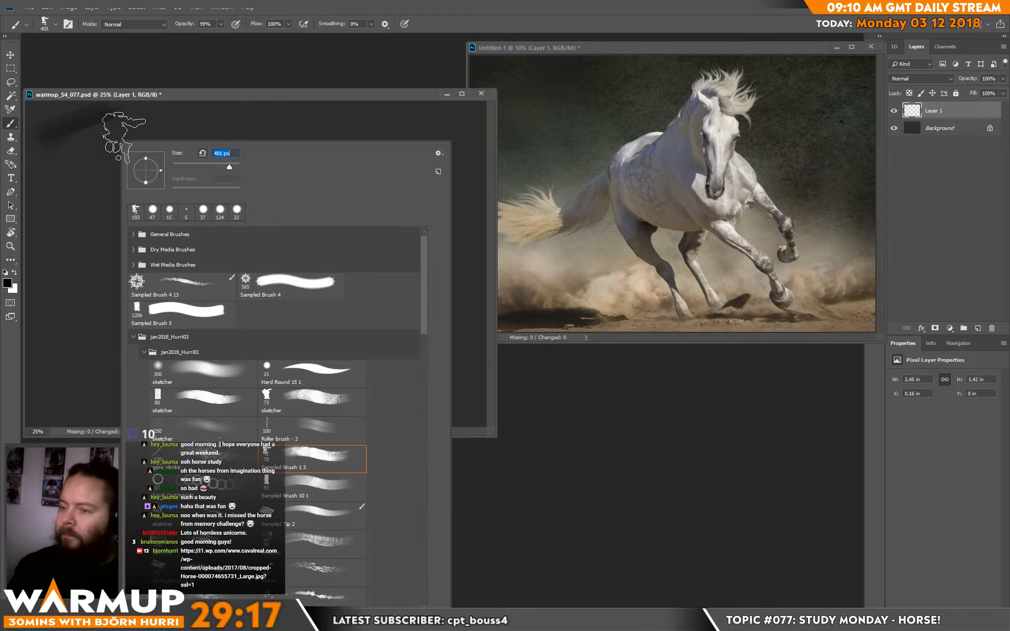
mouse_move(124, 138)
mouse_down()
mouse_move(53, 117)
mouse_move(99, 140)
mouse_move(178, 140)
mouse_move(166, 161)
mouse_up()
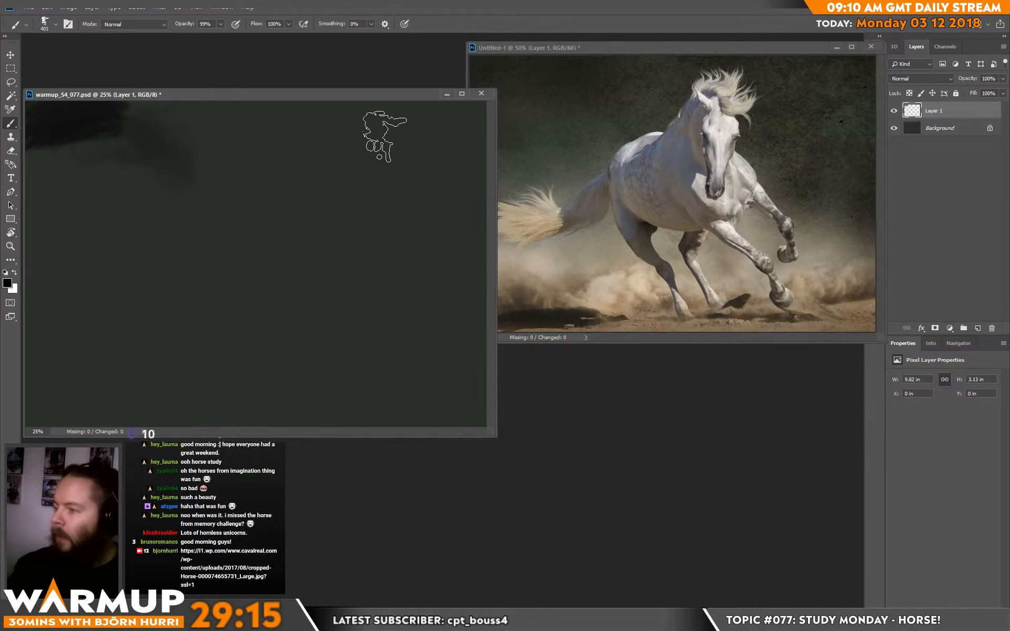
mouse_move(402, 131)
mouse_down()
mouse_move(478, 130)
mouse_move(396, 108)
mouse_move(467, 163)
mouse_move(371, 89)
mouse_move(503, 143)
mouse_move(462, 117)
mouse_move(444, 223)
mouse_up()
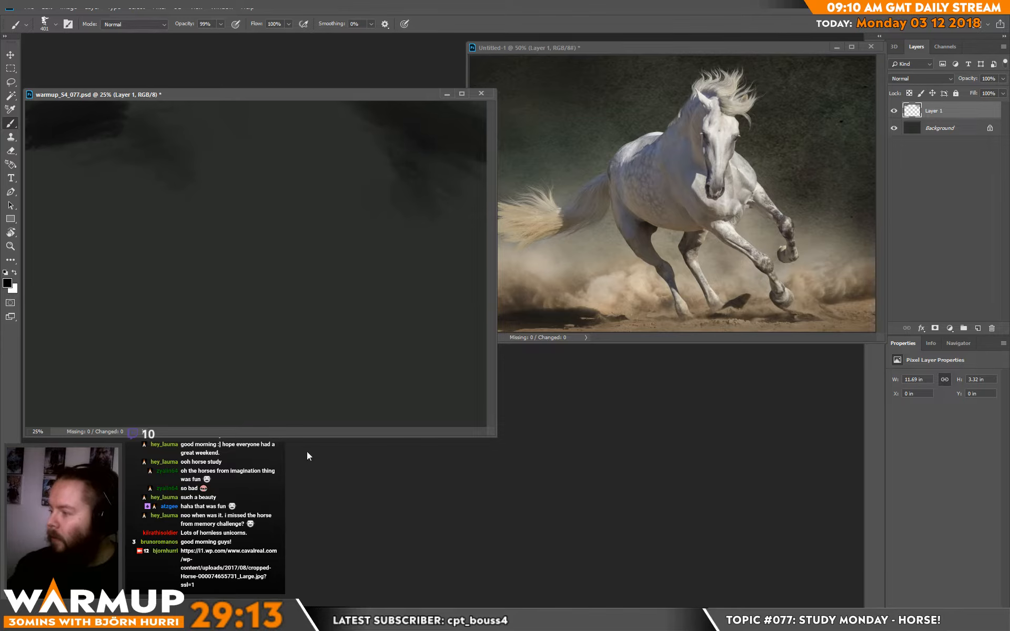
Step: Choose an ochre brown foreground colour and paint the sandy ground band across the bottom of the canvas
click(7, 284)
click(448, 448)
drag(394, 414, 389, 394)
click(554, 324)
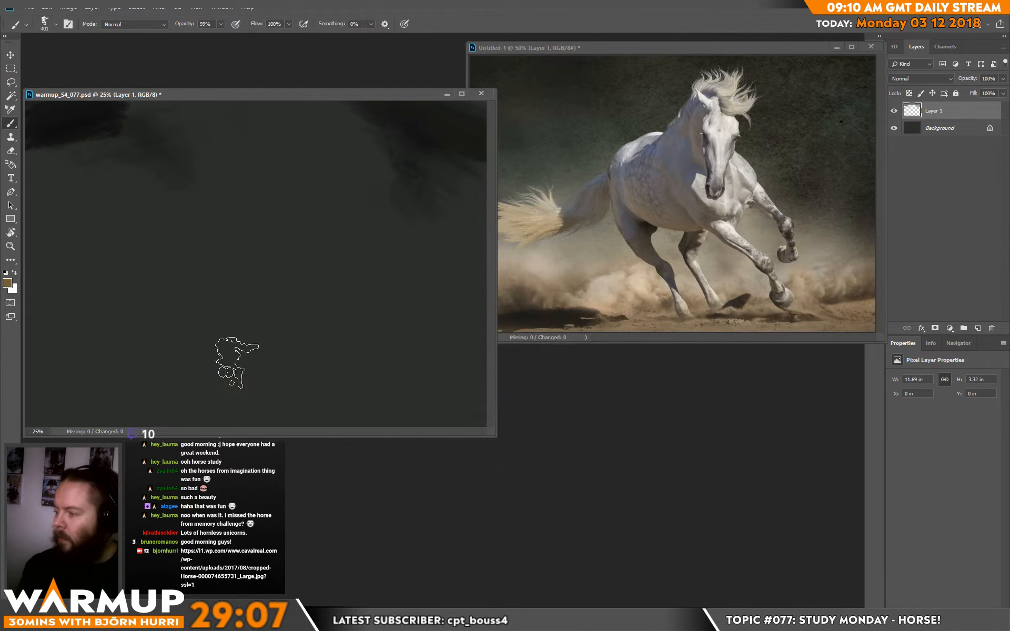
mouse_move(221, 397)
mouse_down()
mouse_move(118, 408)
mouse_move(428, 406)
mouse_move(474, 338)
mouse_move(432, 365)
mouse_up()
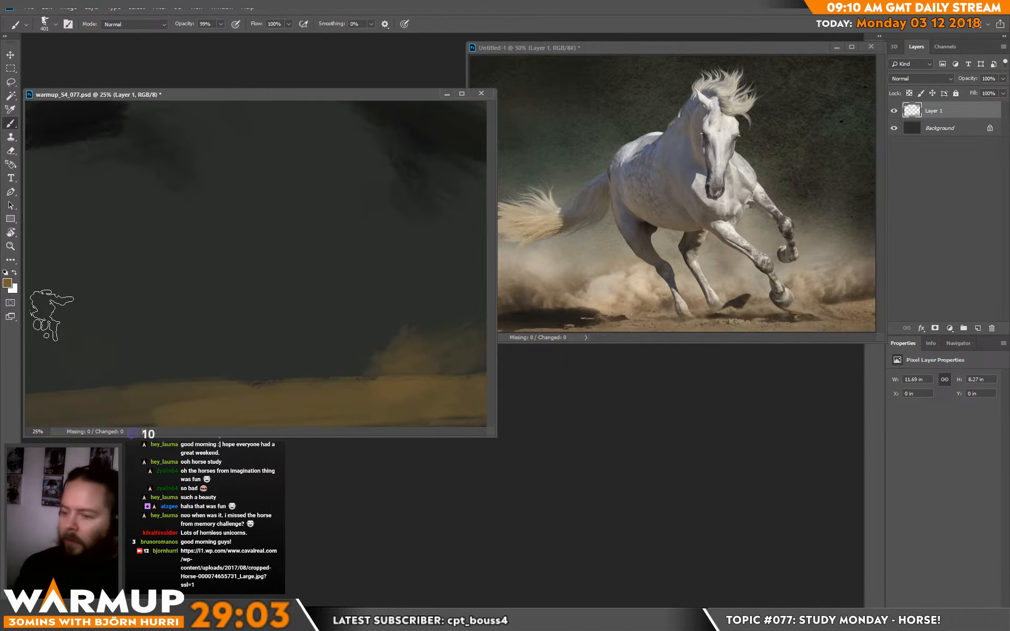
Step: Set the foreground colour to beige 9c8667 and paint rough dust clouds along the top of the ground band
click(7, 283)
drag(334, 404, 348, 379)
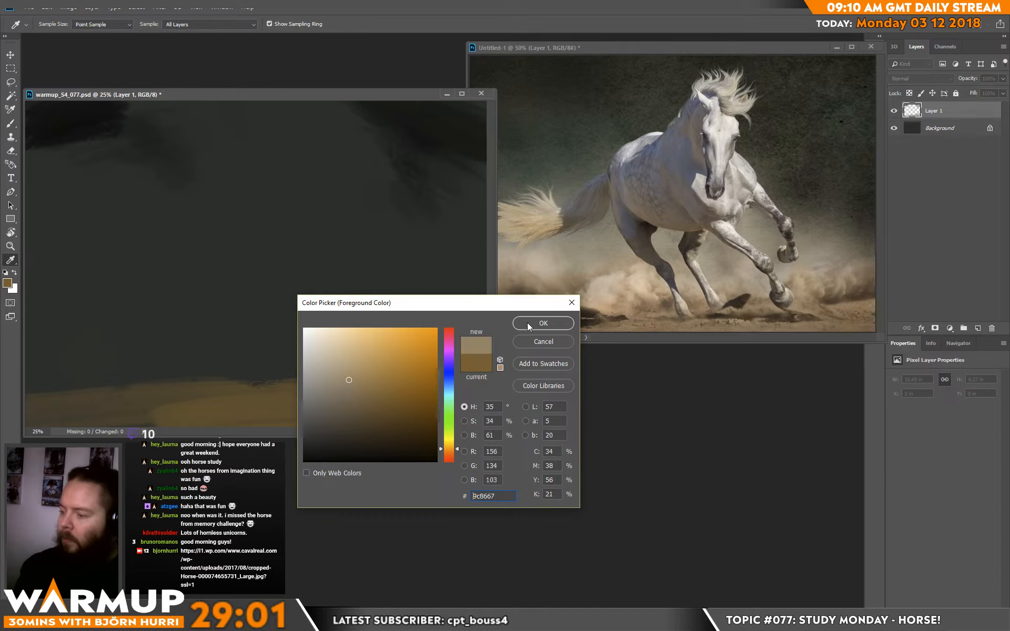
click(529, 323)
mouse_move(42, 360)
mouse_down()
mouse_move(73, 351)
mouse_move(129, 384)
mouse_move(191, 356)
mouse_move(273, 374)
mouse_move(270, 351)
mouse_move(405, 354)
mouse_move(439, 310)
mouse_move(452, 341)
mouse_move(263, 360)
mouse_move(194, 356)
mouse_move(158, 367)
mouse_move(166, 378)
mouse_up()
Step: Sample a dark background tone, reduce the brush to 177 px and paint shadow strokes beneath the left dust cloud
key(x)
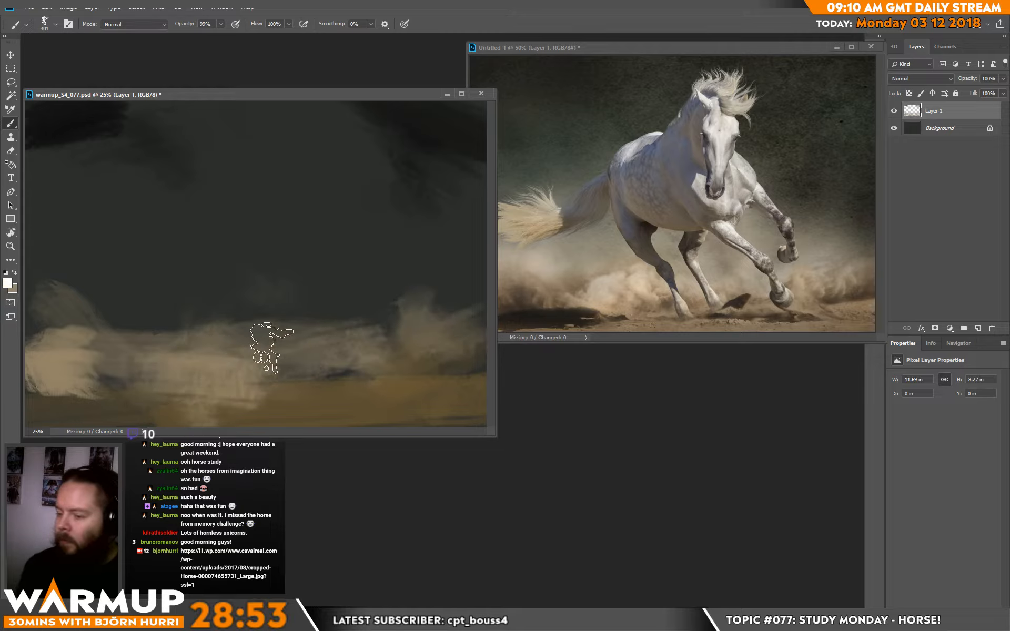
alt+click(132, 132)
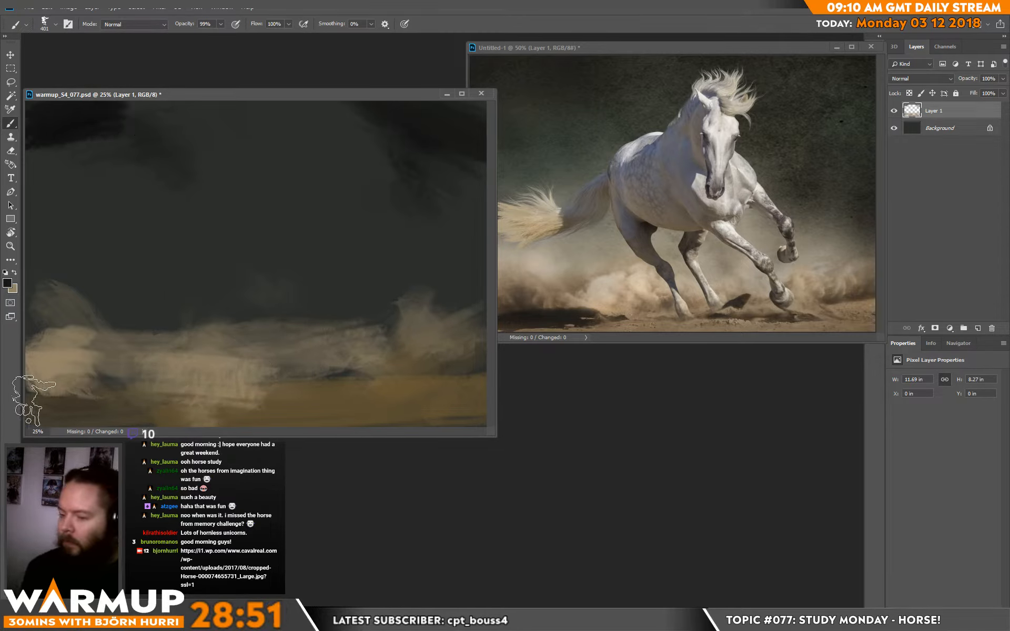
right_click(164, 341)
drag(239, 166, 230, 167)
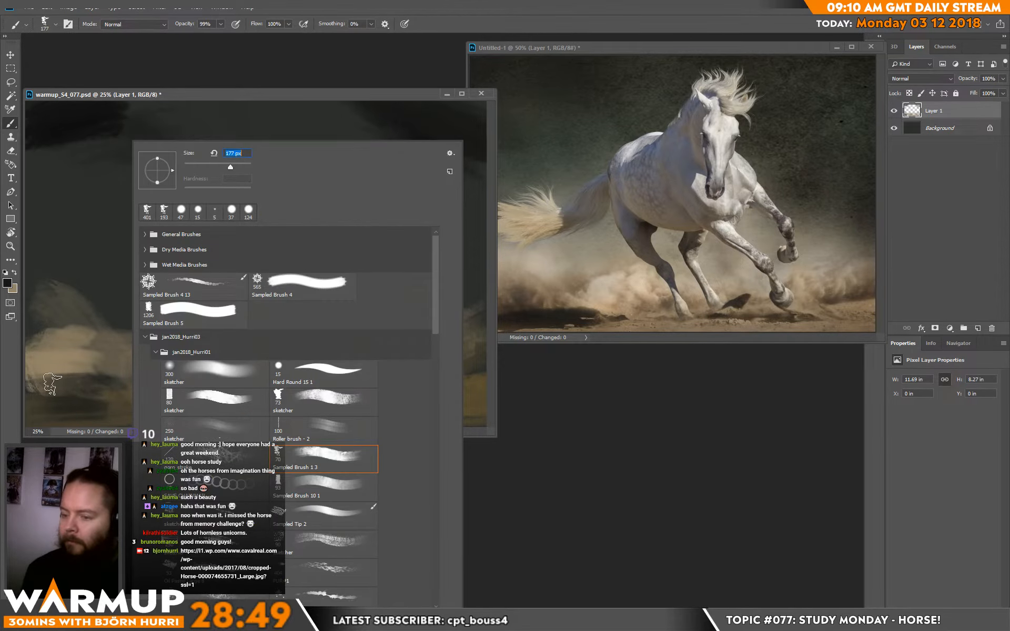
click(51, 385)
mouse_move(126, 389)
mouse_down()
mouse_move(92, 396)
mouse_move(128, 402)
mouse_move(179, 392)
mouse_up()
Step: Pick a light beige based on the dust colour and paint rounded highlights on the left and centre dust clouds
alt+click(64, 354)
click(8, 283)
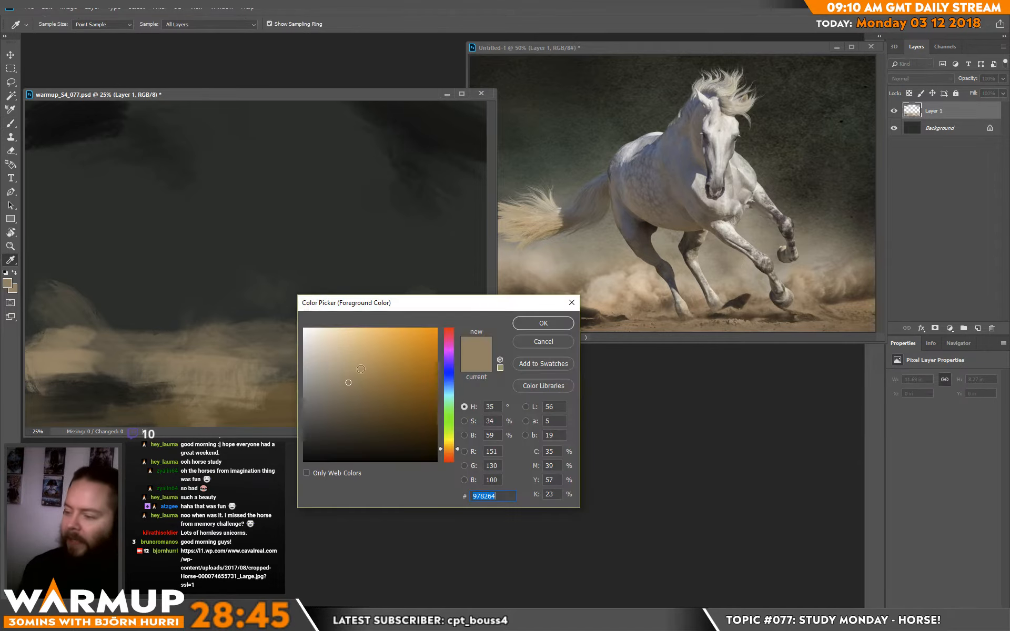
click(530, 319)
mouse_move(82, 332)
mouse_down()
mouse_move(145, 356)
mouse_move(31, 334)
mouse_up()
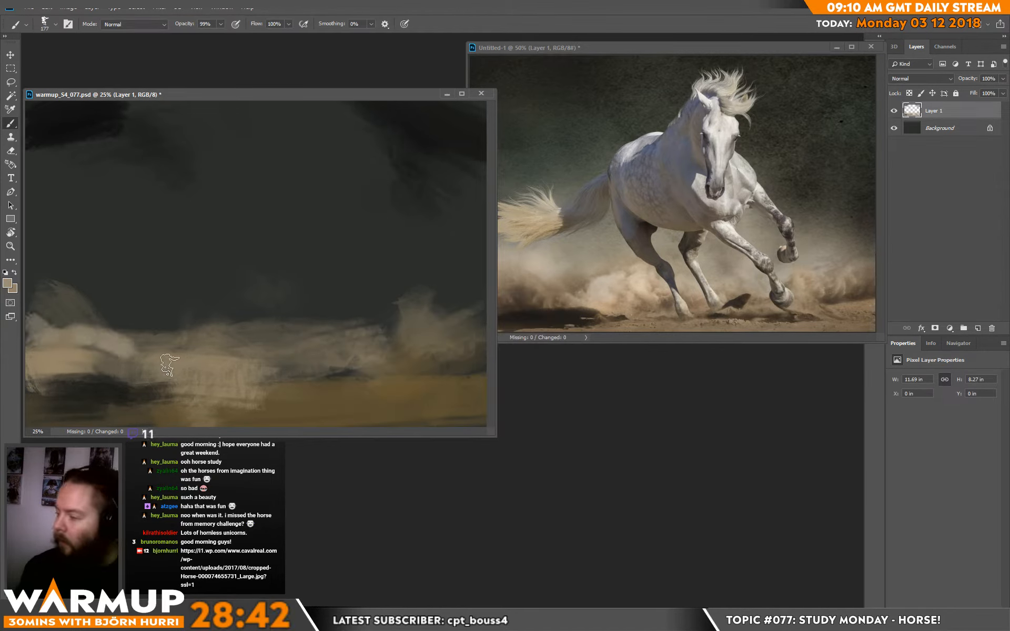
mouse_move(191, 366)
mouse_down()
mouse_move(156, 372)
mouse_move(235, 358)
mouse_move(207, 337)
mouse_move(255, 329)
mouse_move(244, 320)
mouse_move(225, 324)
mouse_move(221, 380)
mouse_move(230, 360)
mouse_up()
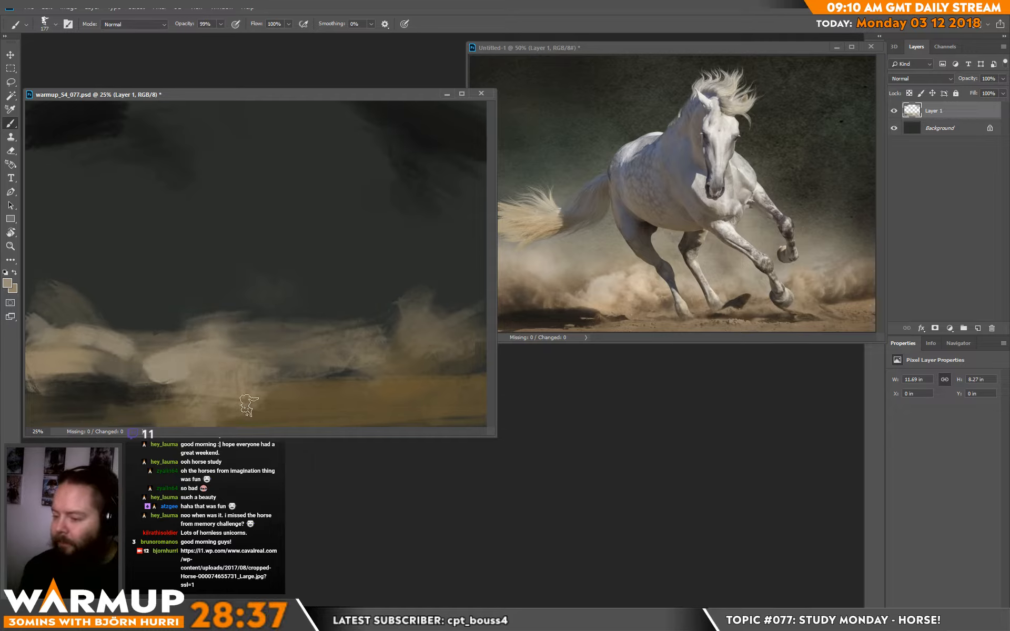
Step: Sample a sandy tone below the dust and paint horizontal strokes across the lower-left and centre ground
key(alt)
alt+click(169, 409)
drag(175, 409, 39, 422)
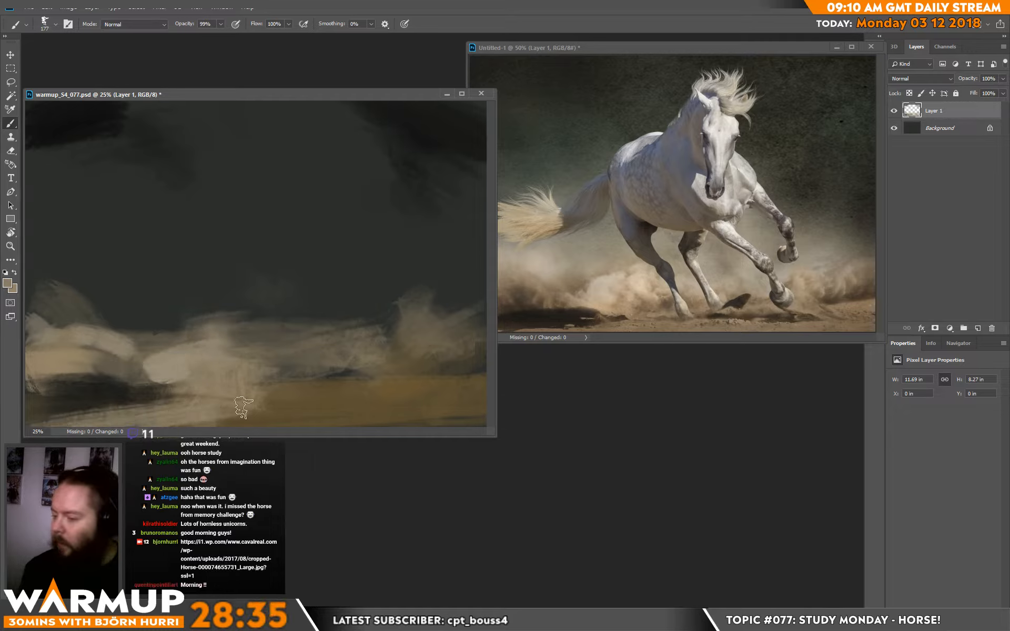
drag(241, 408, 282, 411)
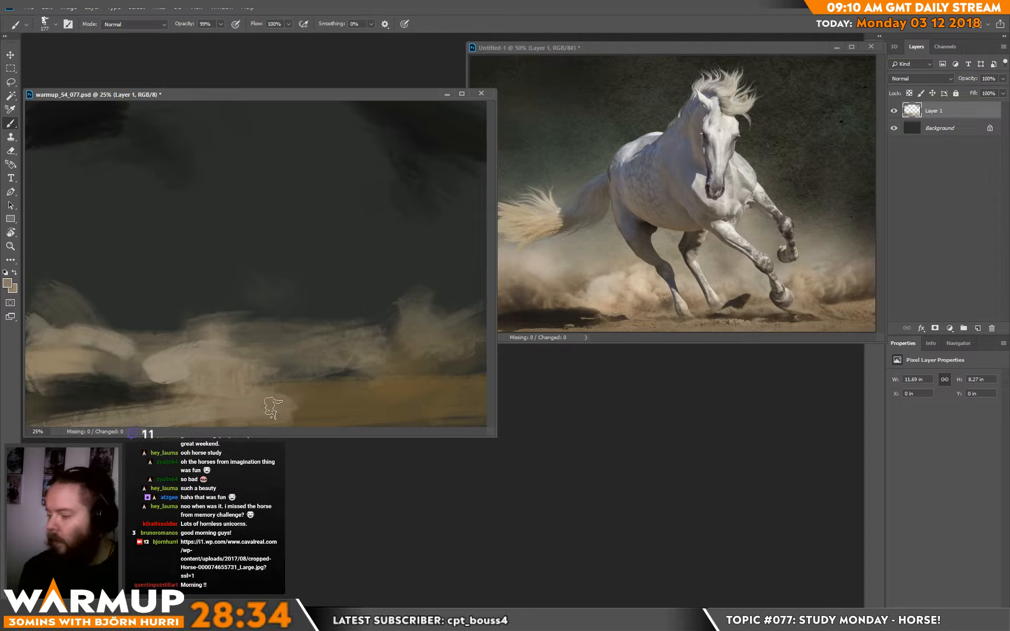
Step: Set the foreground colour to reddish brown 846554 and paint over the right half of the ground
click(7, 284)
click(449, 451)
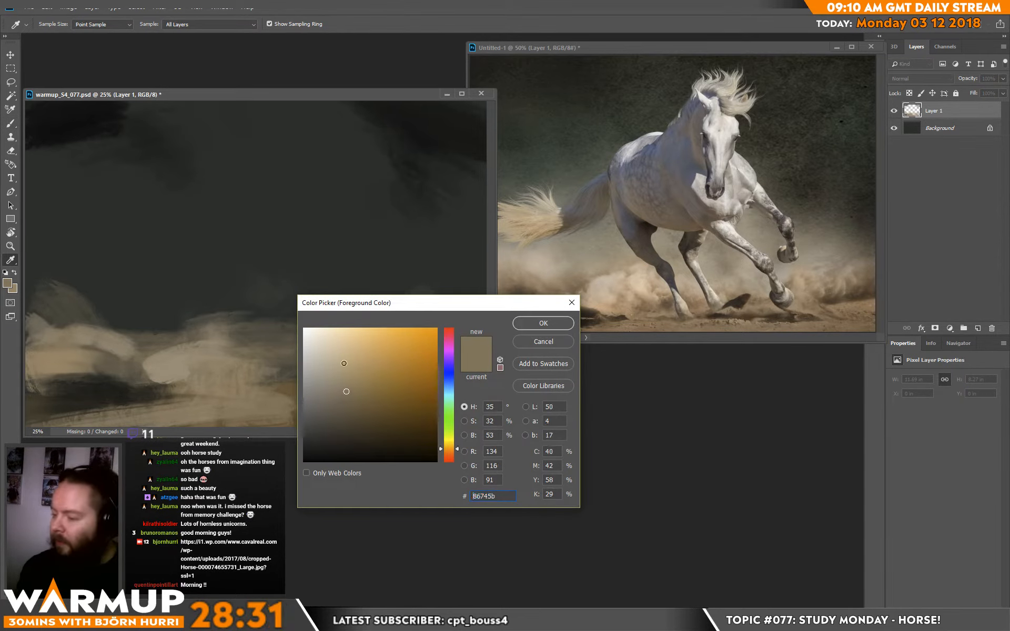
click(356, 369)
drag(449, 451, 449, 455)
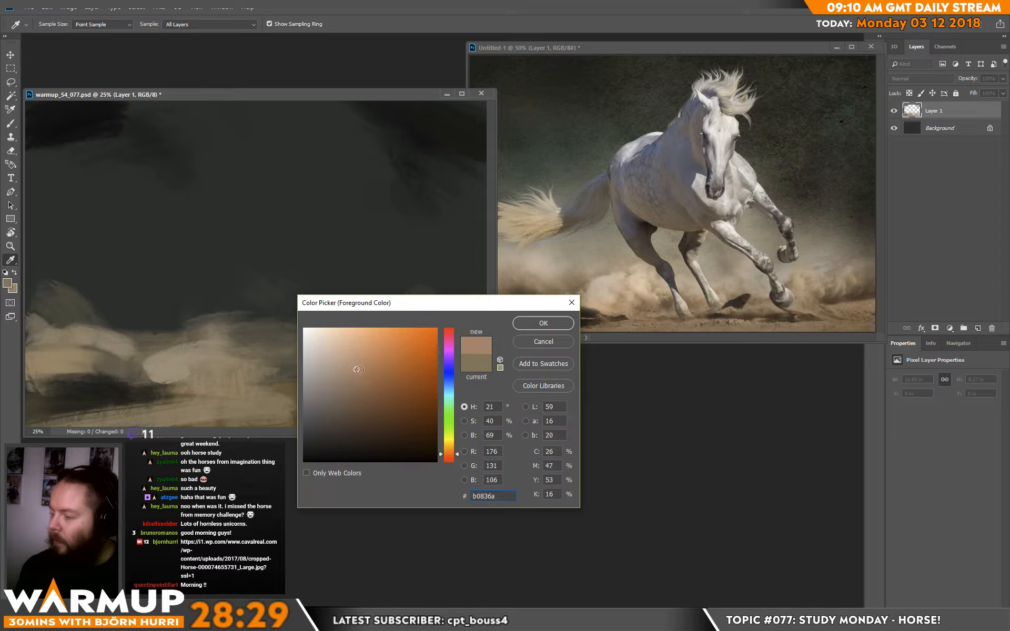
mouse_move(359, 369)
mouse_down()
mouse_move(357, 394)
mouse_move(349, 392)
mouse_up()
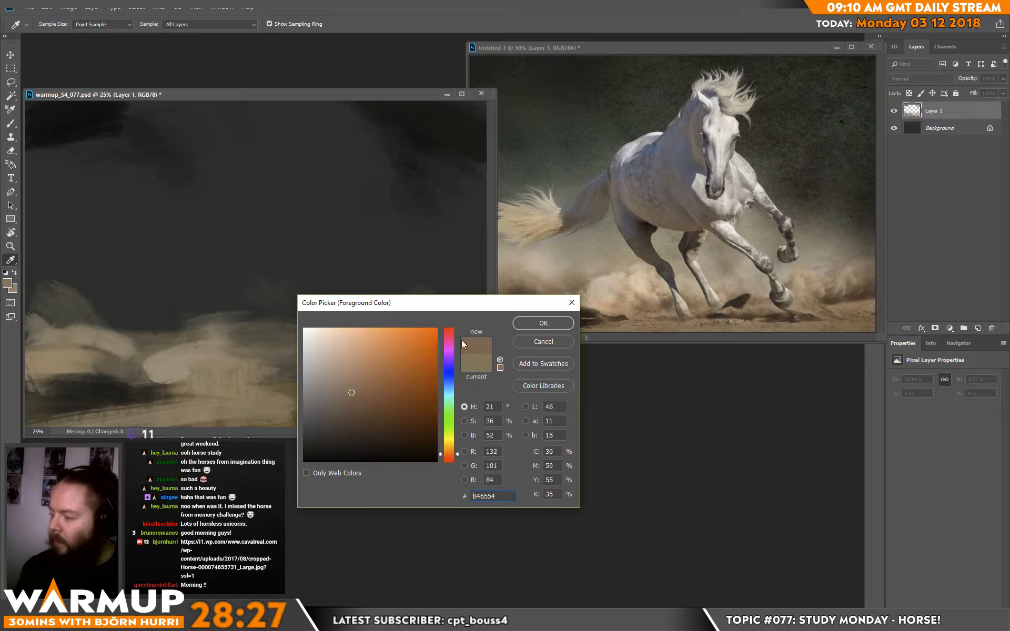
key(Return)
key(b)
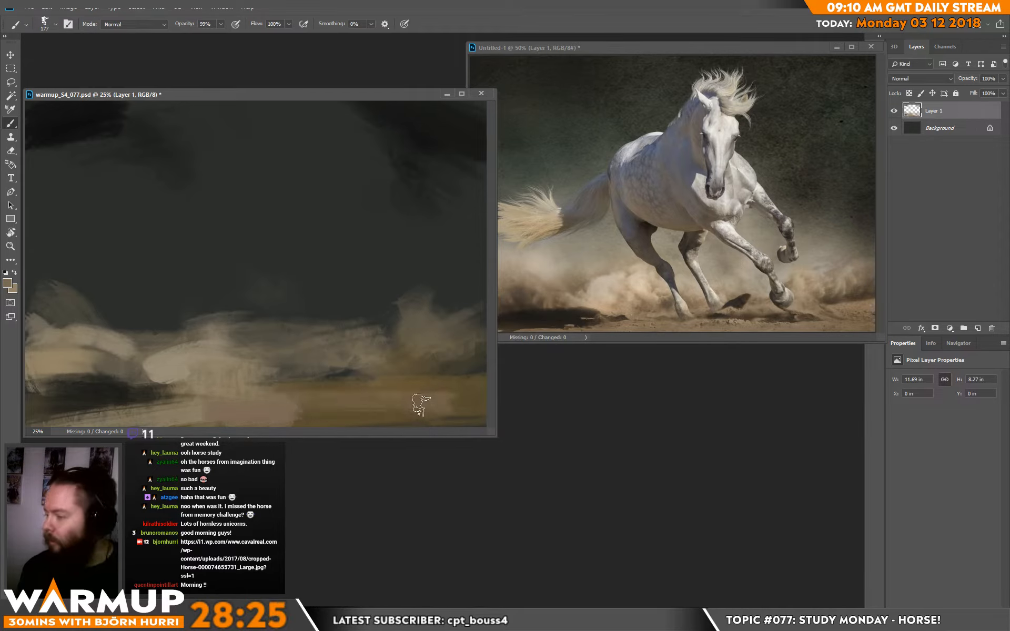
mouse_move(421, 404)
mouse_down()
mouse_move(357, 392)
mouse_move(453, 393)
mouse_up()
drag(293, 424, 470, 418)
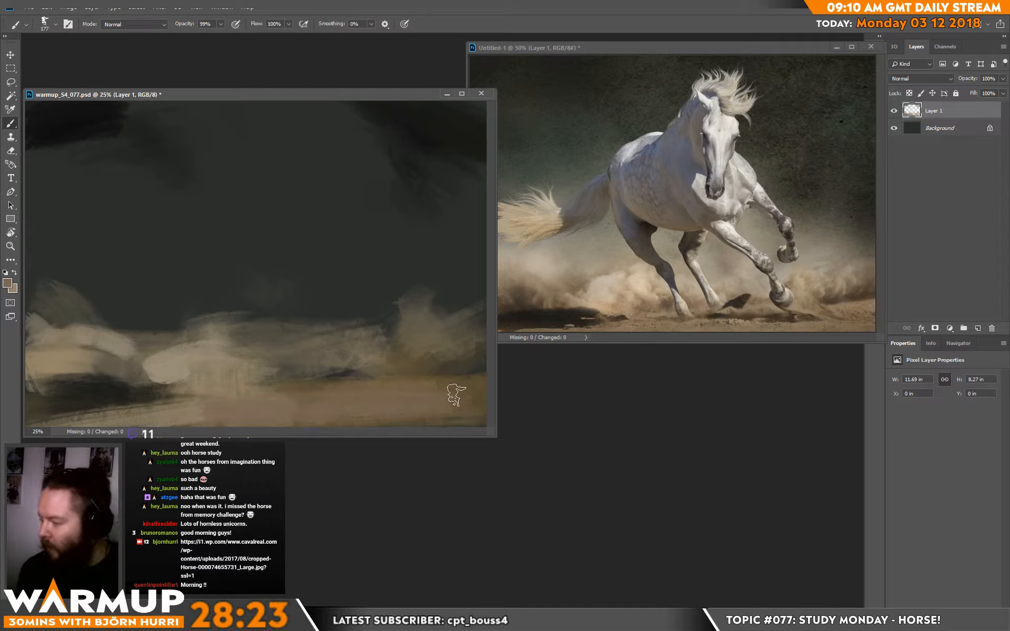
mouse_move(392, 386)
mouse_down()
mouse_move(457, 379)
mouse_move(483, 364)
mouse_move(433, 366)
mouse_up()
Step: Sample dark and beige tones from the painting and shape the shadow and dust cloud near the canvas's right edge
alt+click(476, 352)
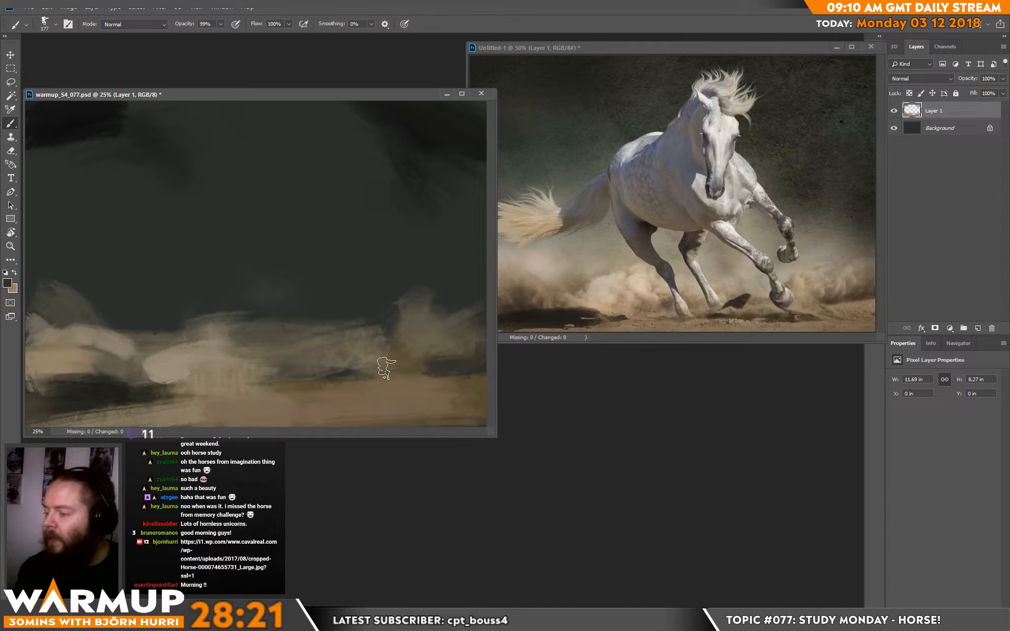
alt+click(415, 353)
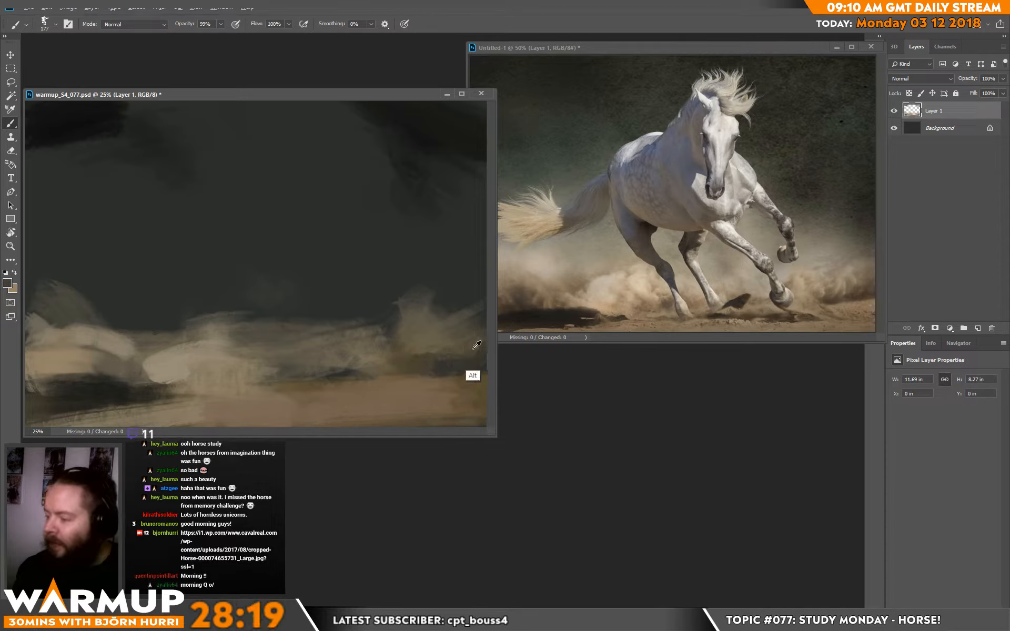
alt+click(182, 375)
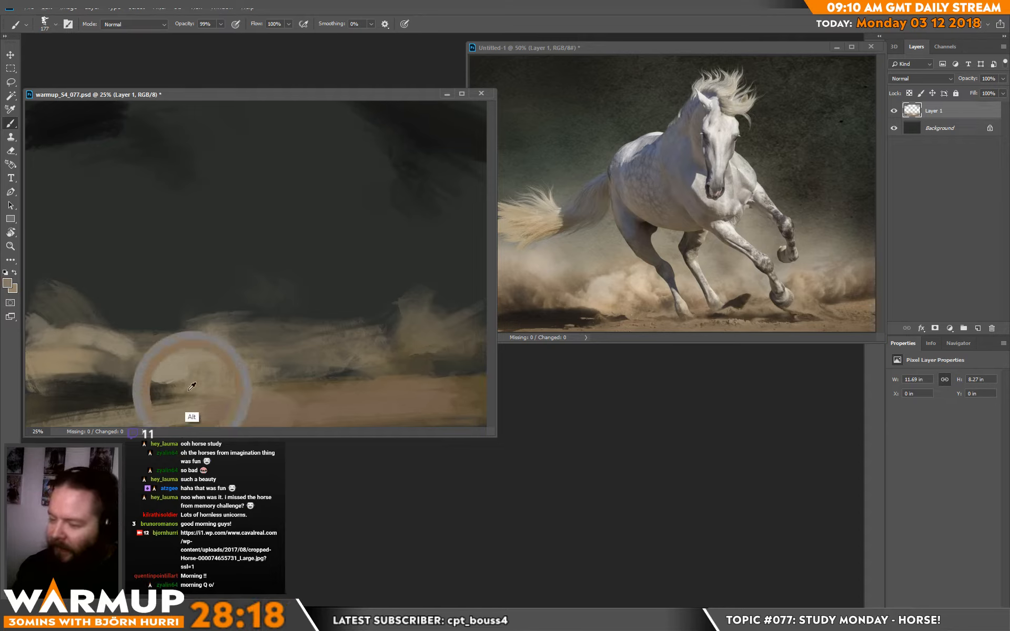
mouse_move(462, 335)
mouse_down()
mouse_move(473, 349)
mouse_move(477, 316)
mouse_move(433, 338)
mouse_move(457, 310)
mouse_move(475, 314)
mouse_up()
alt+click(475, 337)
alt+click(464, 311)
alt+click(269, 363)
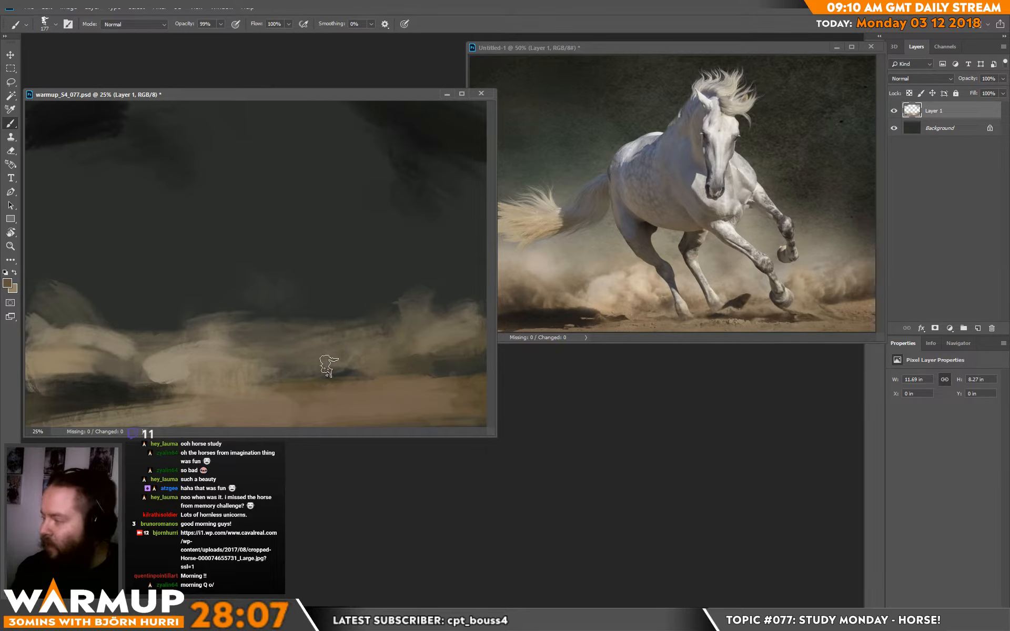
Step: Switch to the soft 300 px sketcher brush and paint a thin haze above the dust clouds
right_click(343, 326)
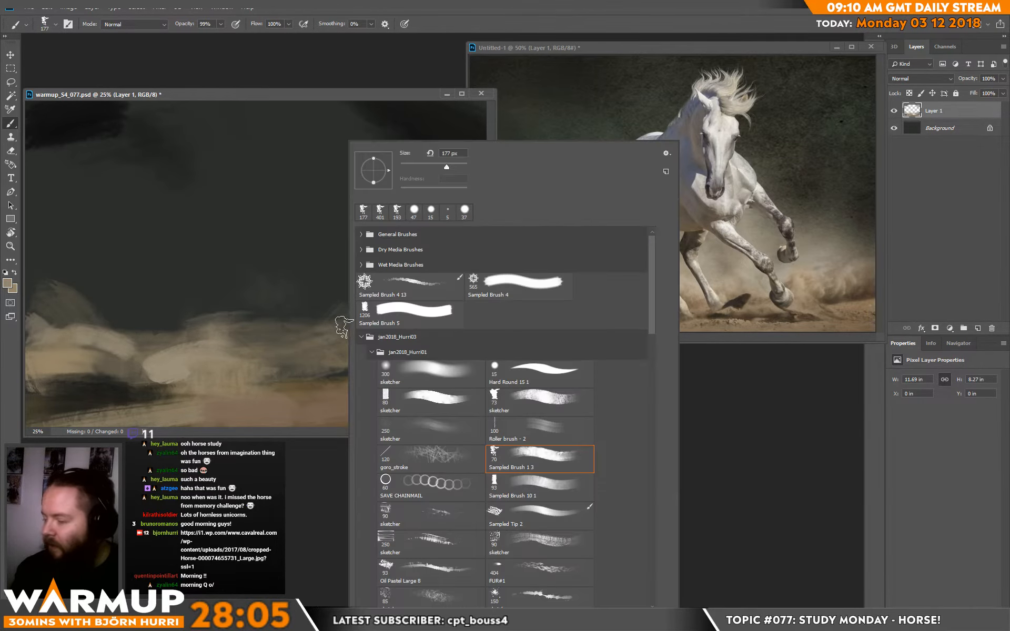
click(472, 375)
drag(78, 308, 309, 310)
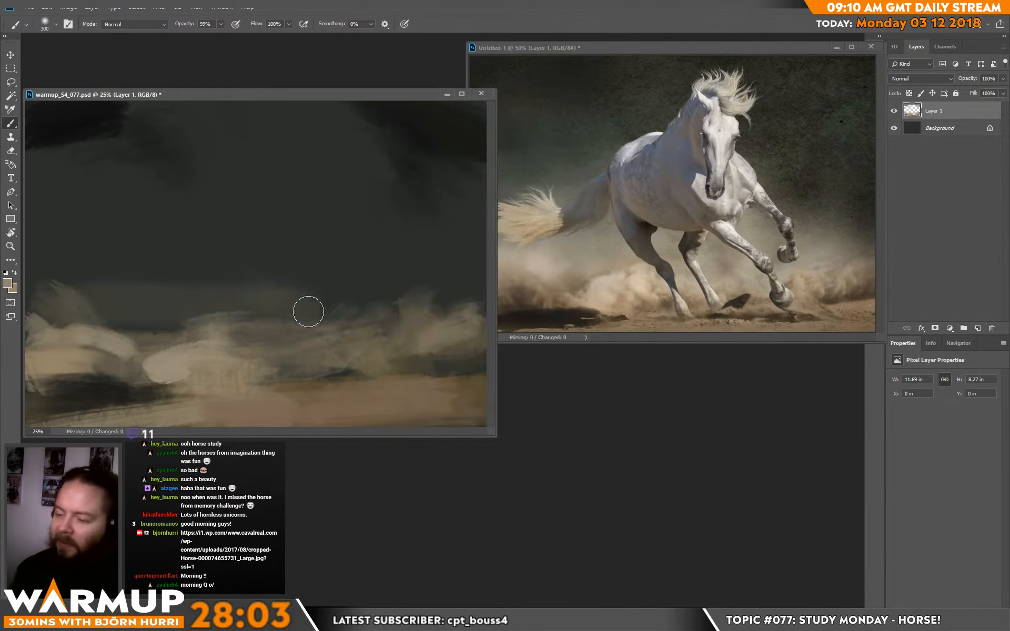
Step: Enlarge the soft brush to 480 px and build up a wide dome of beige haze over the dust clouds
right_click(265, 294)
drag(380, 168, 383, 166)
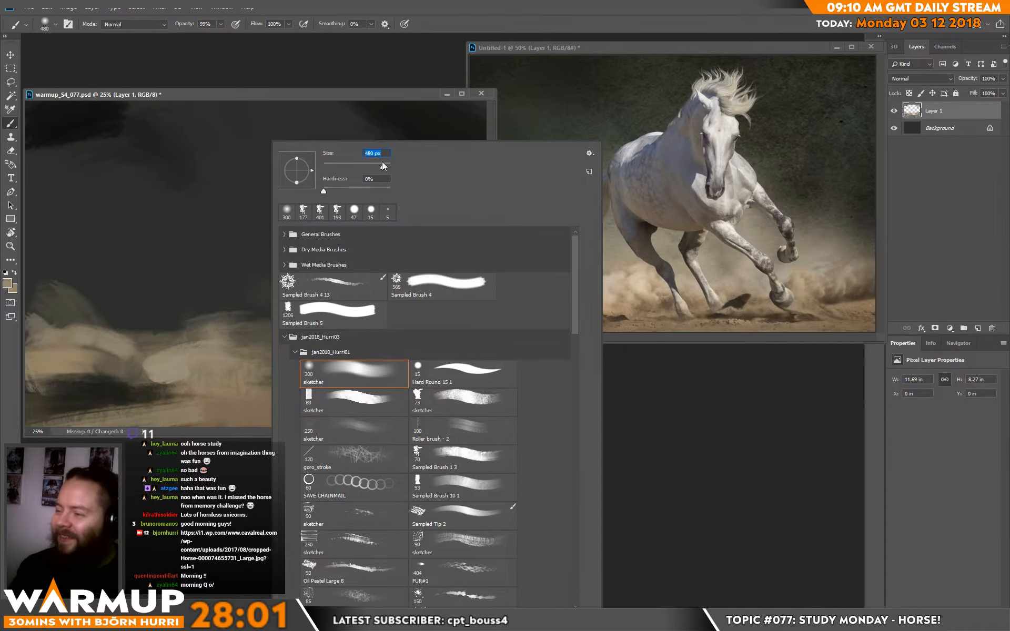
mouse_move(199, 323)
mouse_down()
mouse_move(186, 298)
mouse_move(174, 326)
mouse_move(375, 320)
mouse_up()
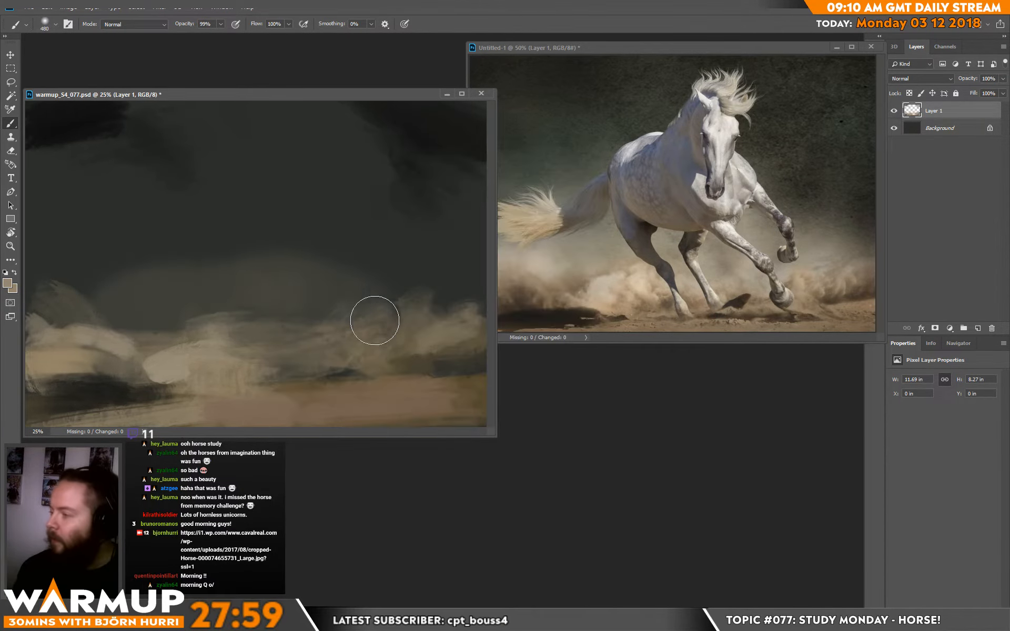
drag(153, 276, 367, 295)
mouse_move(369, 323)
mouse_down()
mouse_move(440, 334)
mouse_move(102, 338)
mouse_up()
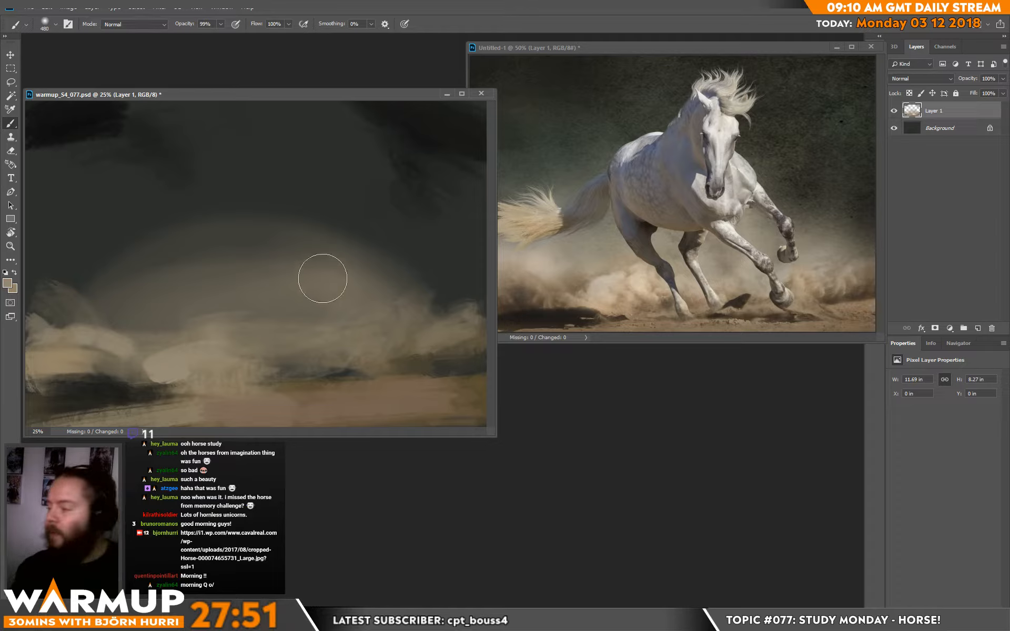
mouse_move(373, 302)
mouse_down()
mouse_move(338, 259)
mouse_move(288, 247)
mouse_up()
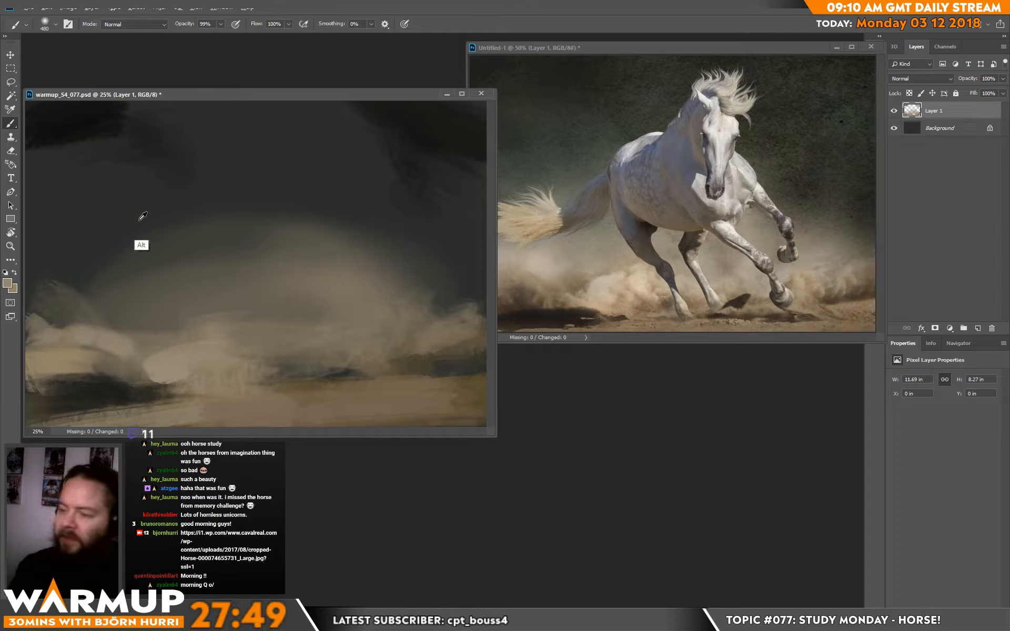
Step: Sample the dark background, shift the colour to green 2e4433 and softly tint the area above the haze
alt+click(140, 217)
click(7, 284)
click(345, 430)
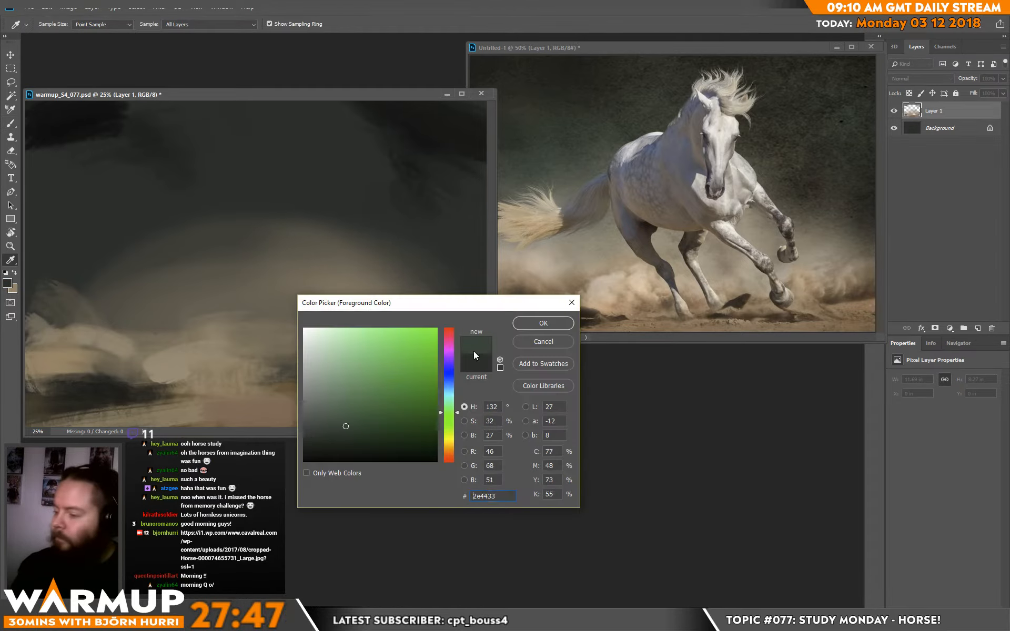
click(543, 323)
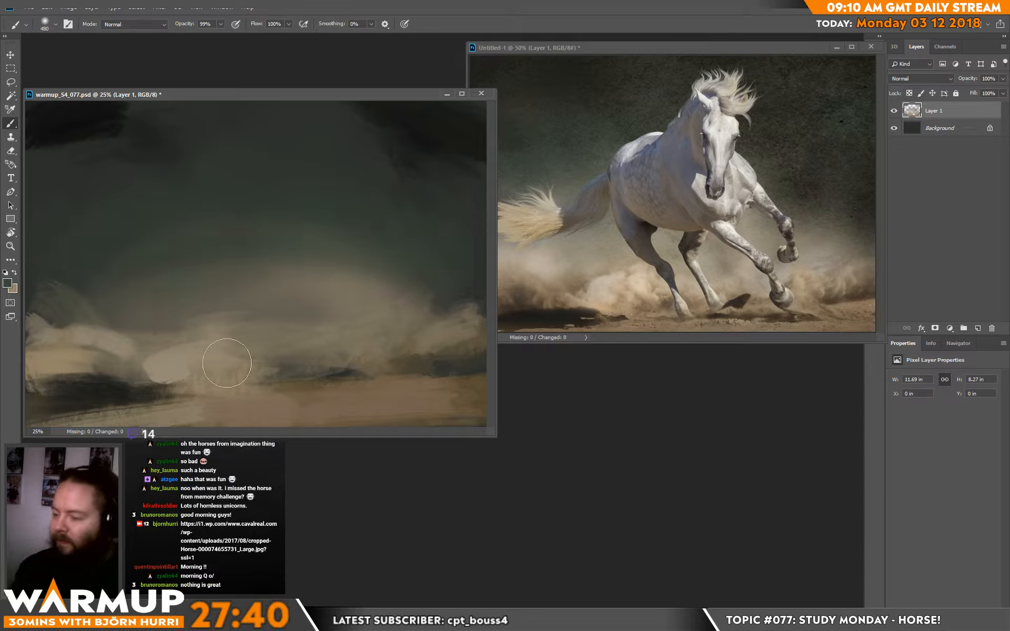
Step: Sample brown and haze tones from the painting and softly blend the right side of the dust haze
alt+click(320, 377)
drag(317, 266, 391, 291)
alt+click(389, 257)
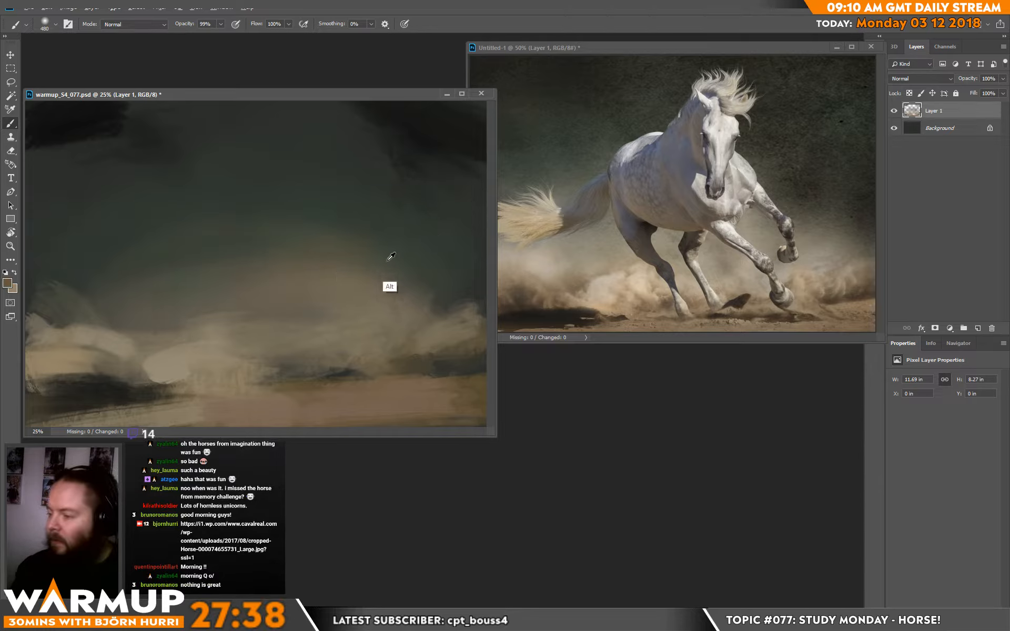
mouse_move(330, 240)
mouse_down()
mouse_move(403, 297)
mouse_move(334, 285)
mouse_move(441, 282)
mouse_up()
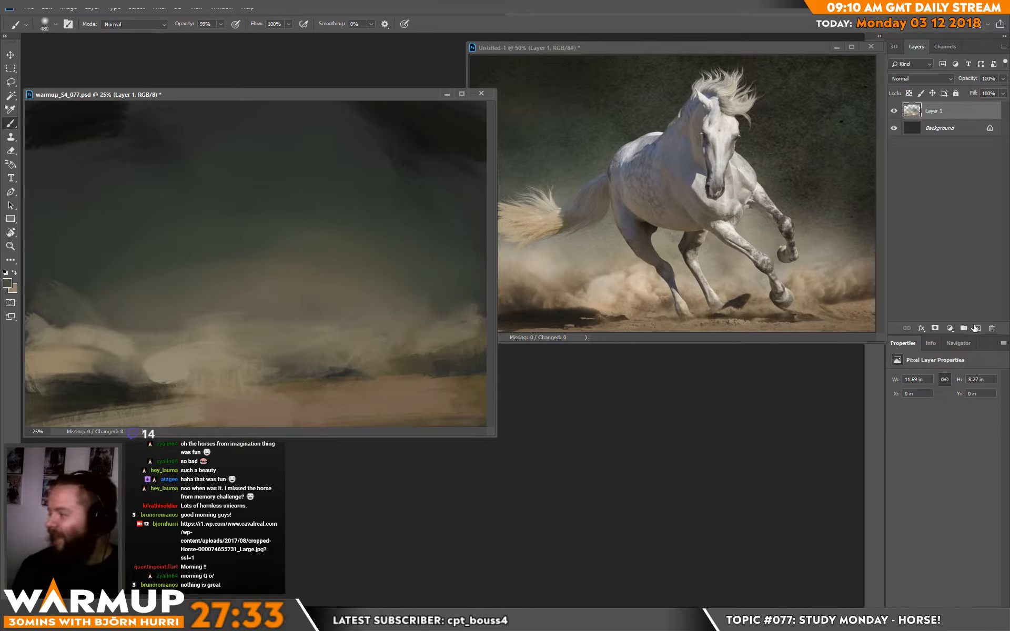
Step: Add a new layer above Layer 1 and choose the Hard Round 15 1 brush preset
click(975, 329)
right_click(196, 284)
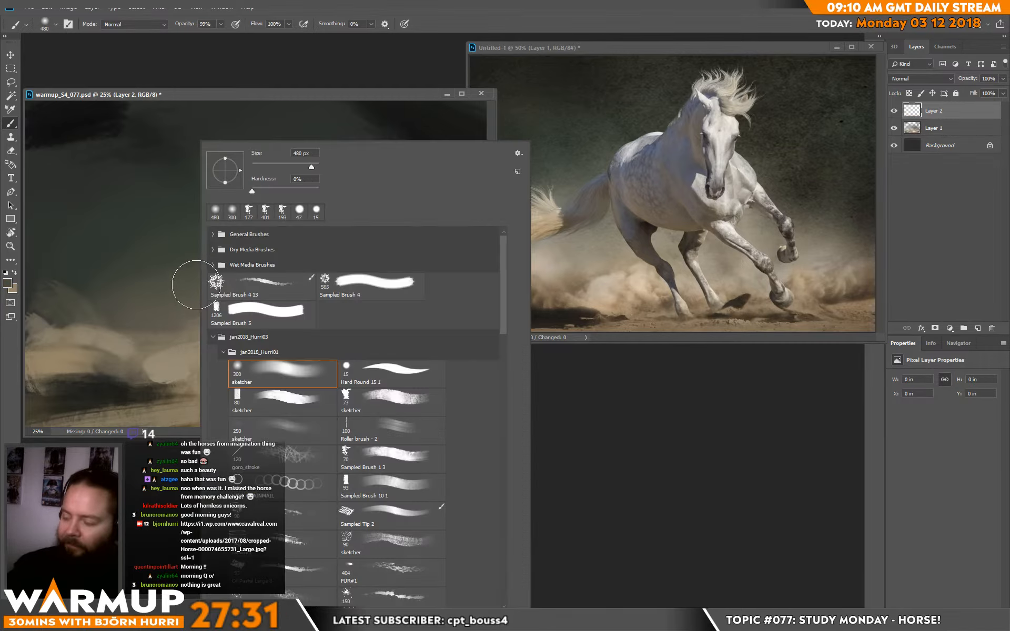
click(414, 377)
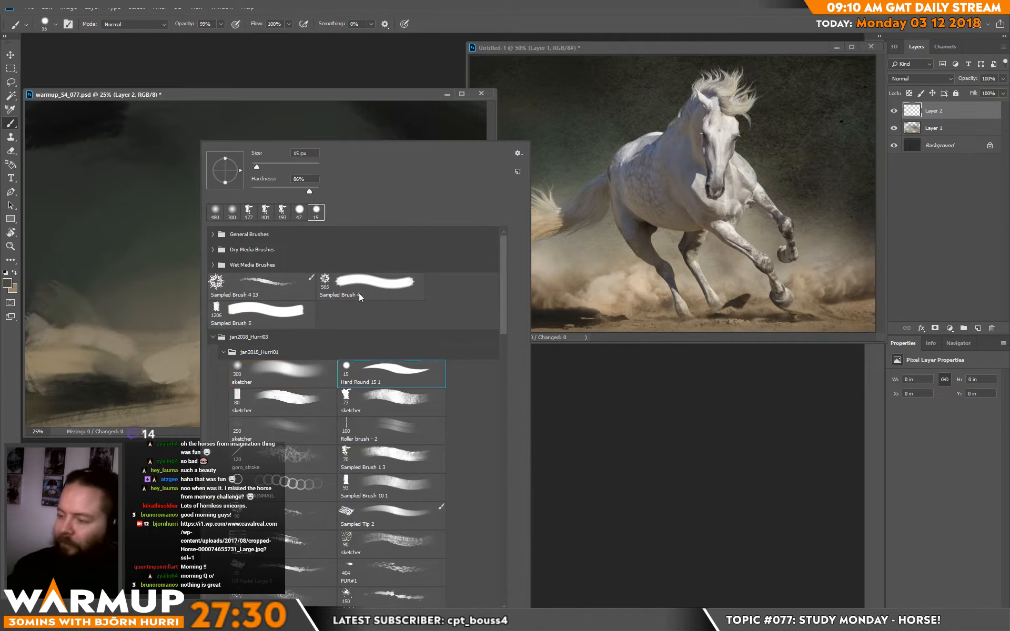
Step: Choose the Sampled Brush 1 3 preset at 40 px and set the foreground colour to muted purple 56546c
click(413, 459)
drag(271, 167, 265, 167)
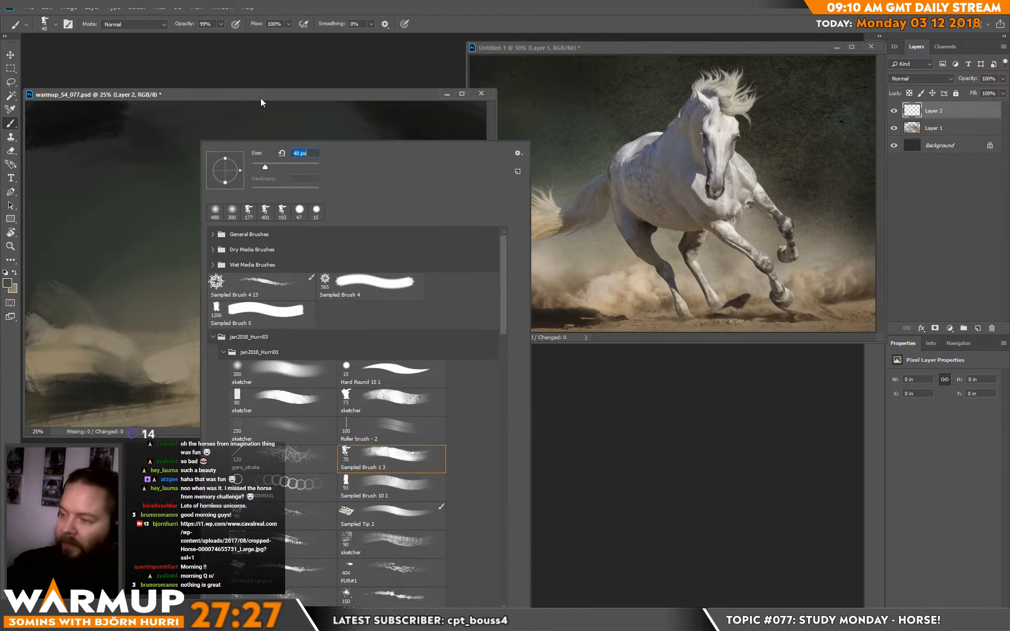
click(262, 102)
click(7, 283)
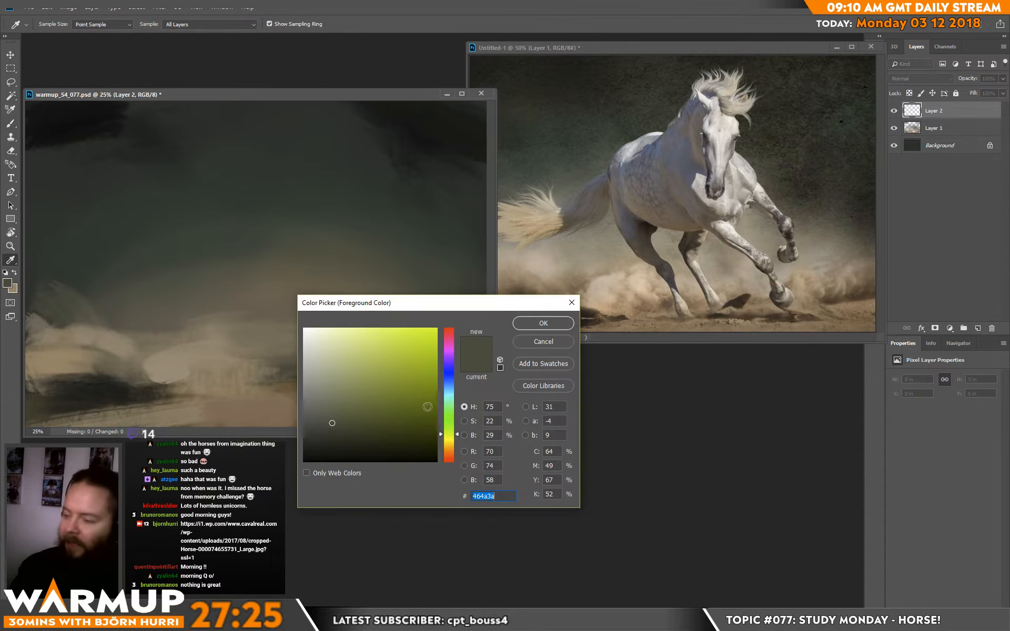
click(450, 394)
mouse_move(449, 394)
mouse_down()
mouse_move(449, 386)
mouse_move(399, 404)
mouse_move(388, 430)
mouse_up()
drag(450, 390, 453, 375)
mouse_move(391, 404)
mouse_down()
mouse_move(352, 407)
mouse_move(342, 396)
mouse_move(333, 406)
mouse_up()
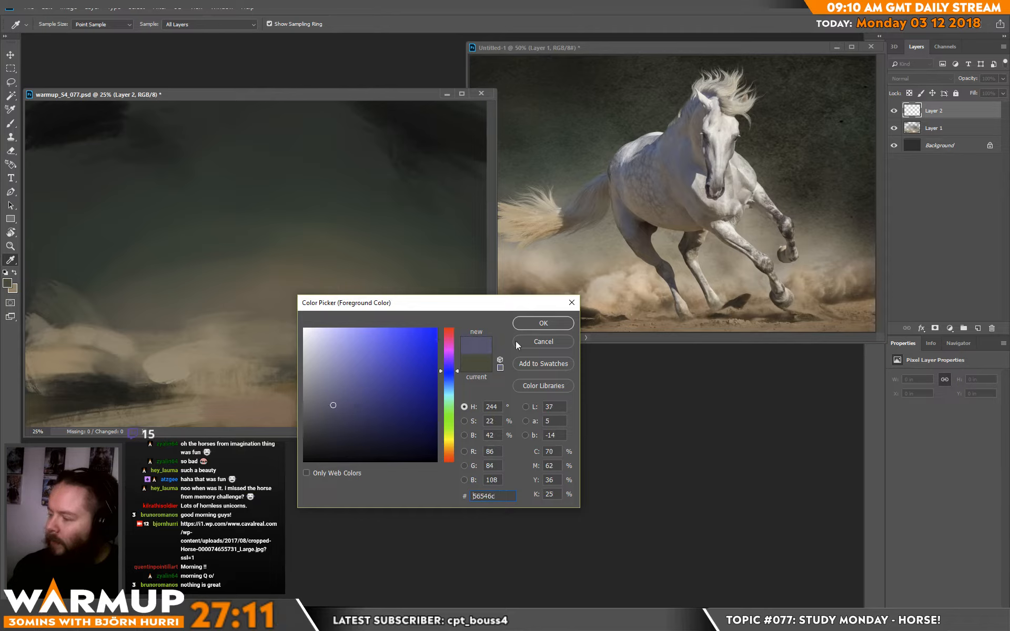
click(534, 324)
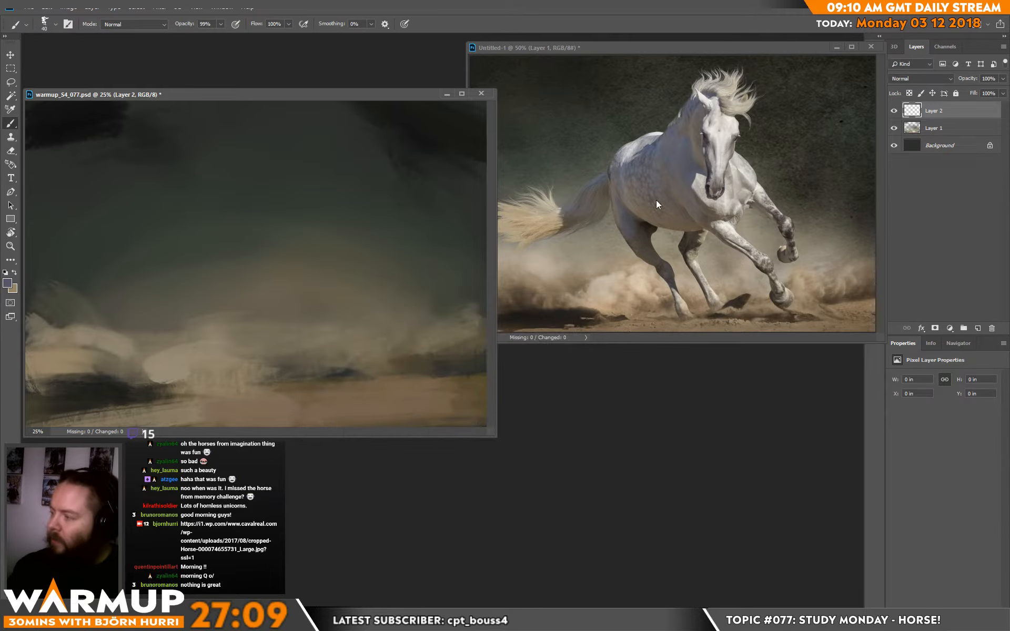
Step: Sketch the horse's outline on Layer 2 from the reference: rump, back, neck, head, belly, front legs and hind leg
click(675, 143)
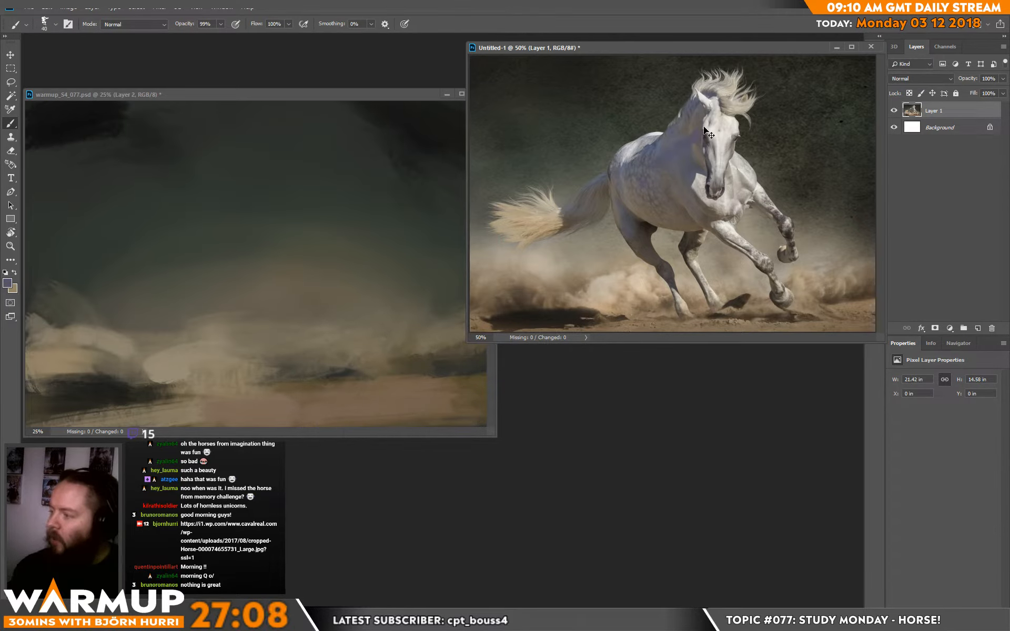
click(181, 343)
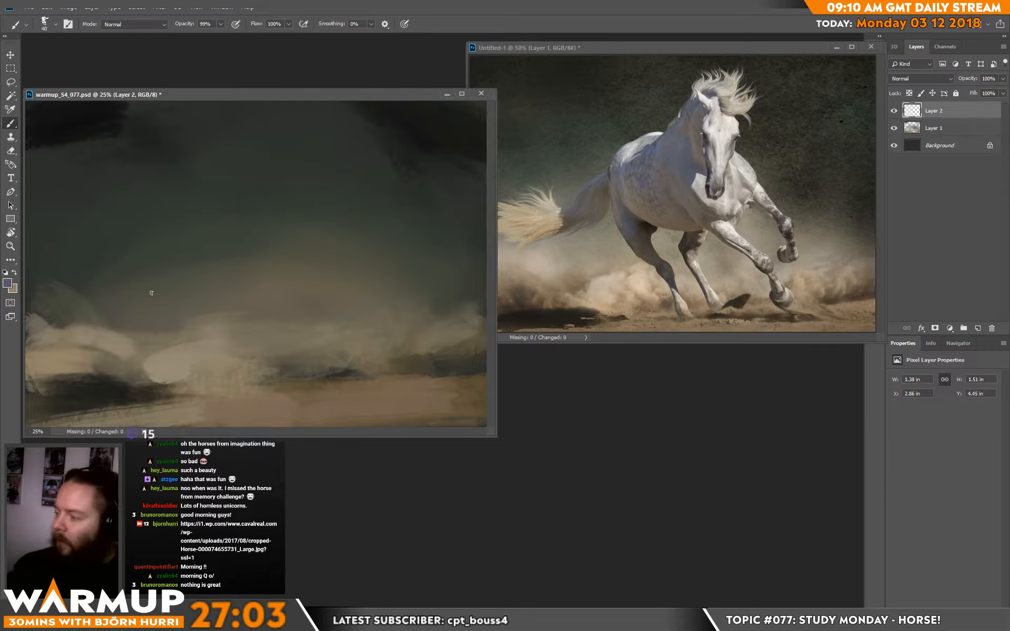
mouse_move(171, 293)
mouse_down()
mouse_move(197, 327)
mouse_move(222, 335)
mouse_move(243, 392)
mouse_move(220, 341)
mouse_move(160, 276)
mouse_move(193, 202)
mouse_move(185, 207)
mouse_move(261, 181)
mouse_move(297, 137)
mouse_move(341, 129)
mouse_up()
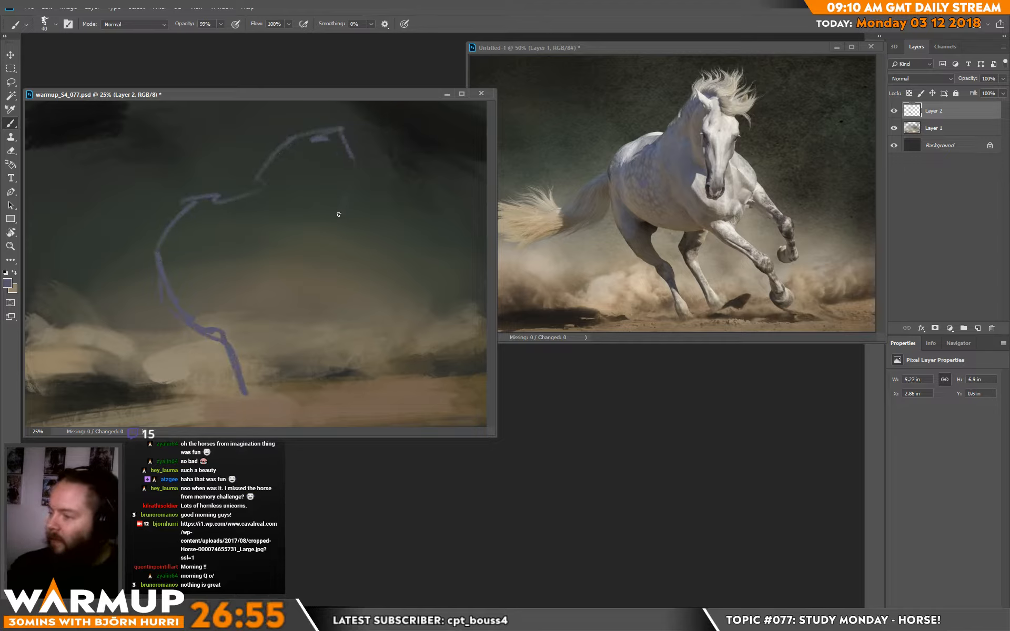
mouse_move(341, 233)
mouse_down()
mouse_move(408, 301)
mouse_move(404, 348)
mouse_move(382, 341)
mouse_up()
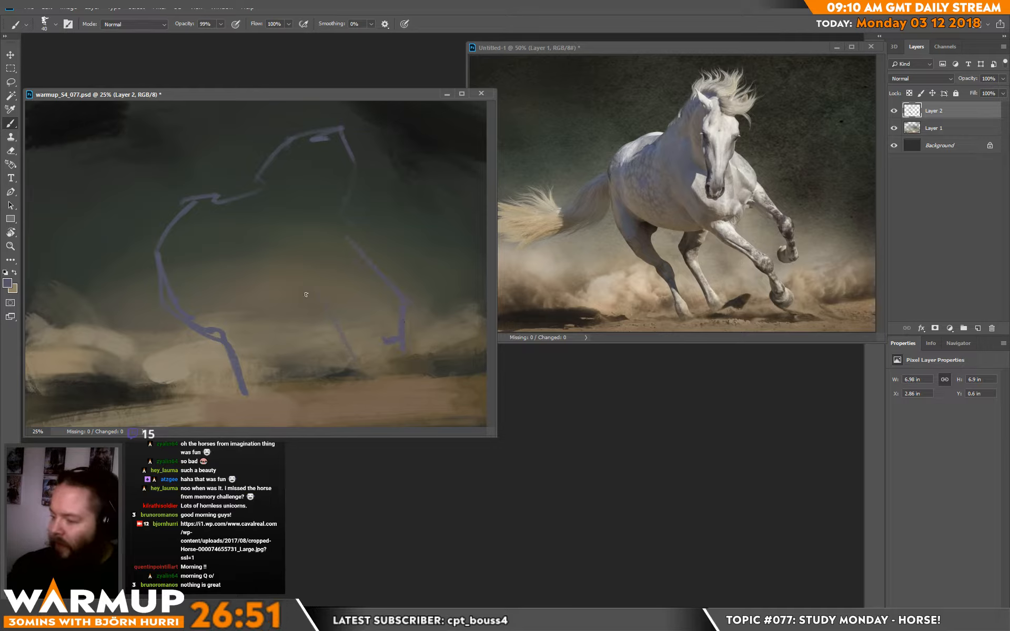
mouse_move(308, 294)
mouse_down()
mouse_move(394, 391)
mouse_move(314, 294)
mouse_move(342, 311)
mouse_move(328, 298)
mouse_move(279, 289)
mouse_up()
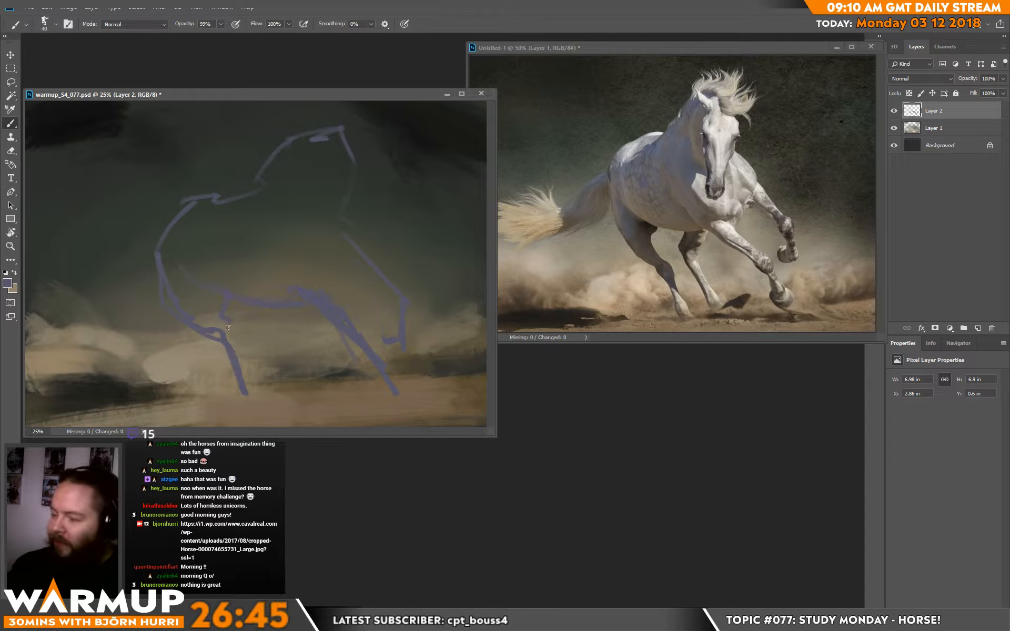
drag(240, 341, 252, 390)
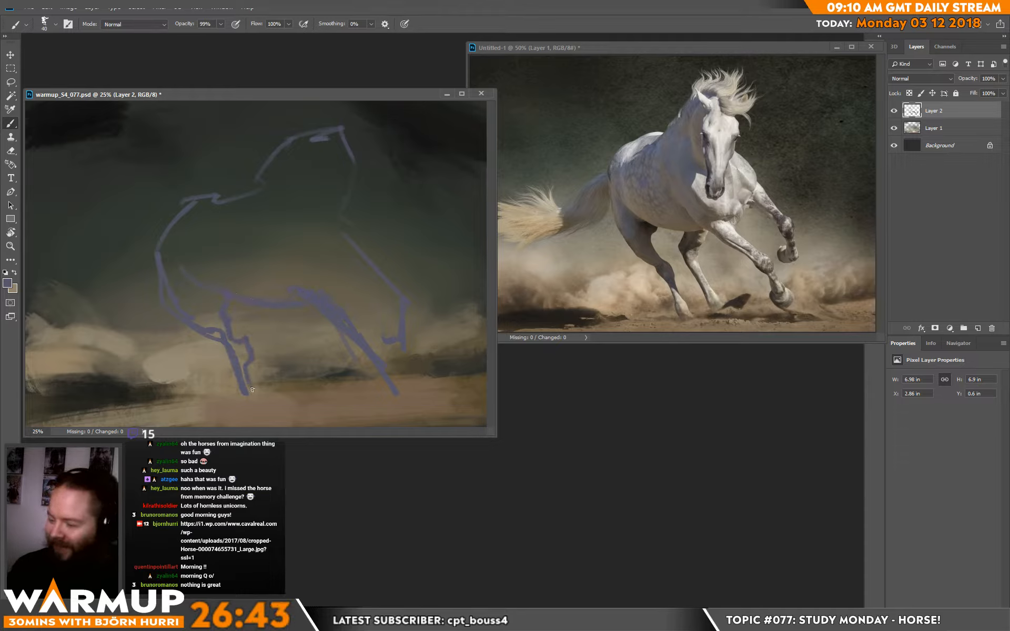
drag(236, 343, 244, 364)
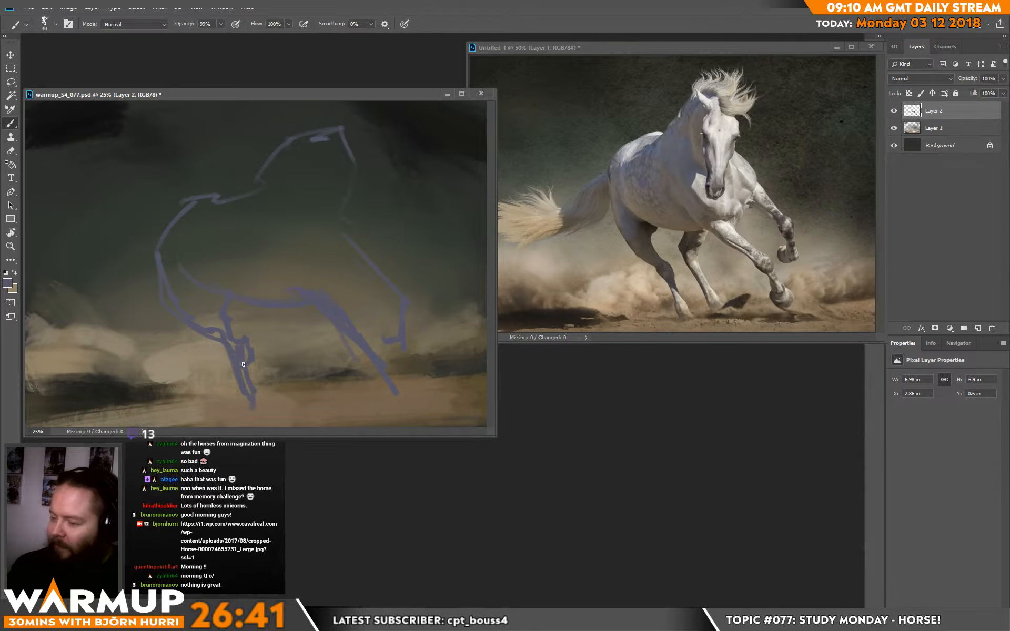
Step: Set the eraser to 64 px and trim the edges of the sketched hind leg, alternating with small brush corrections
key(e)
right_click(260, 357)
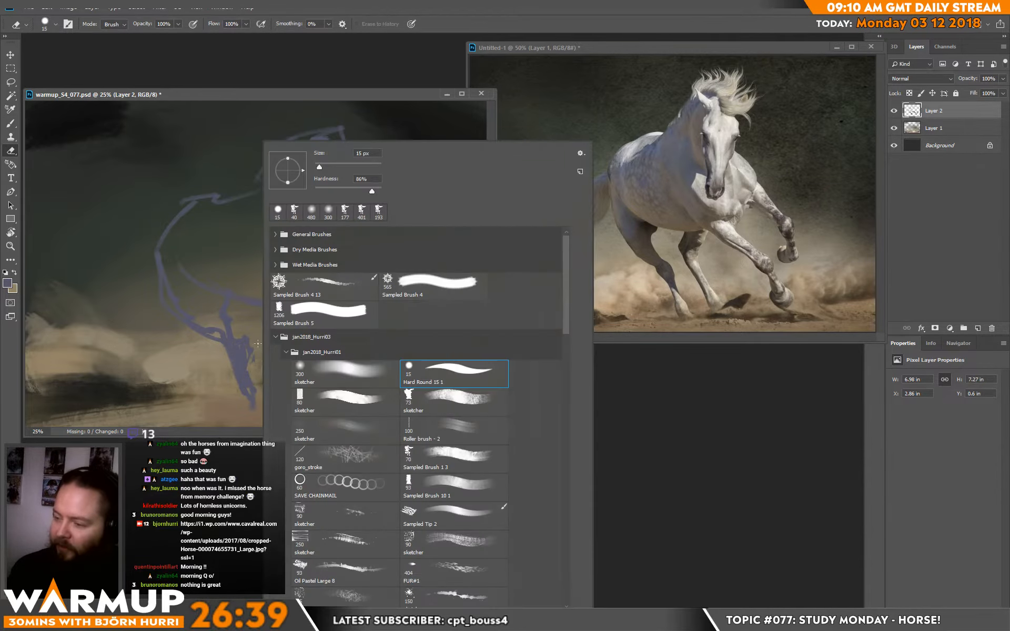
drag(327, 170, 333, 169)
click(256, 344)
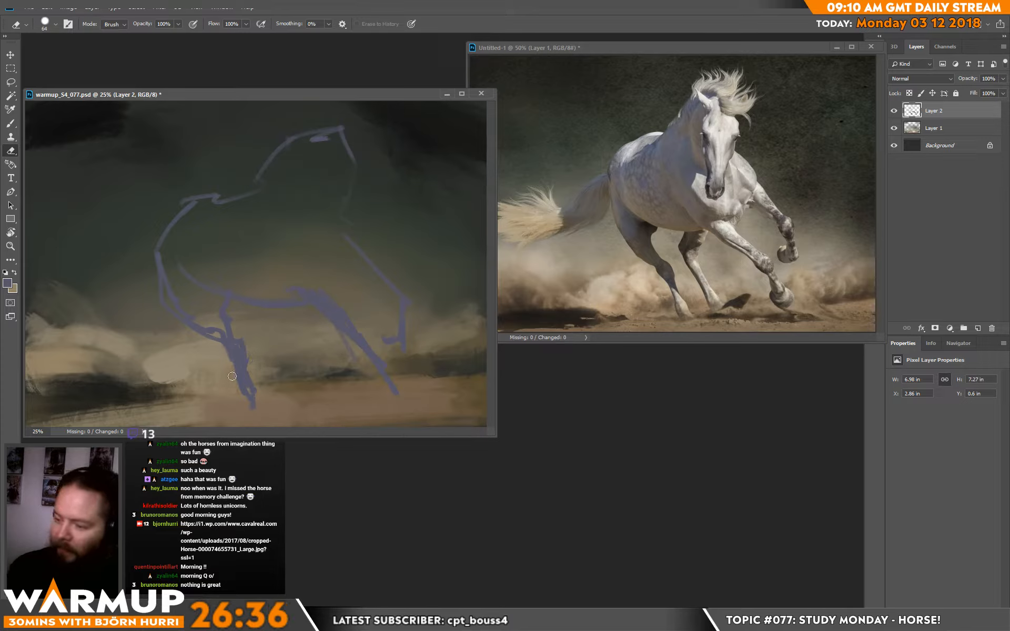
key(b)
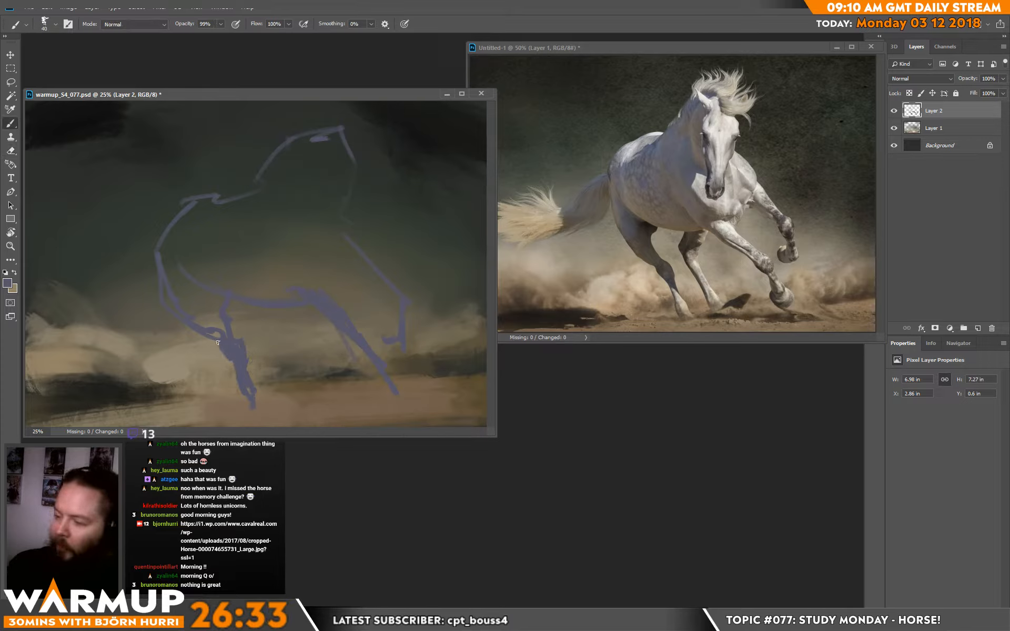
key(e)
key(b)
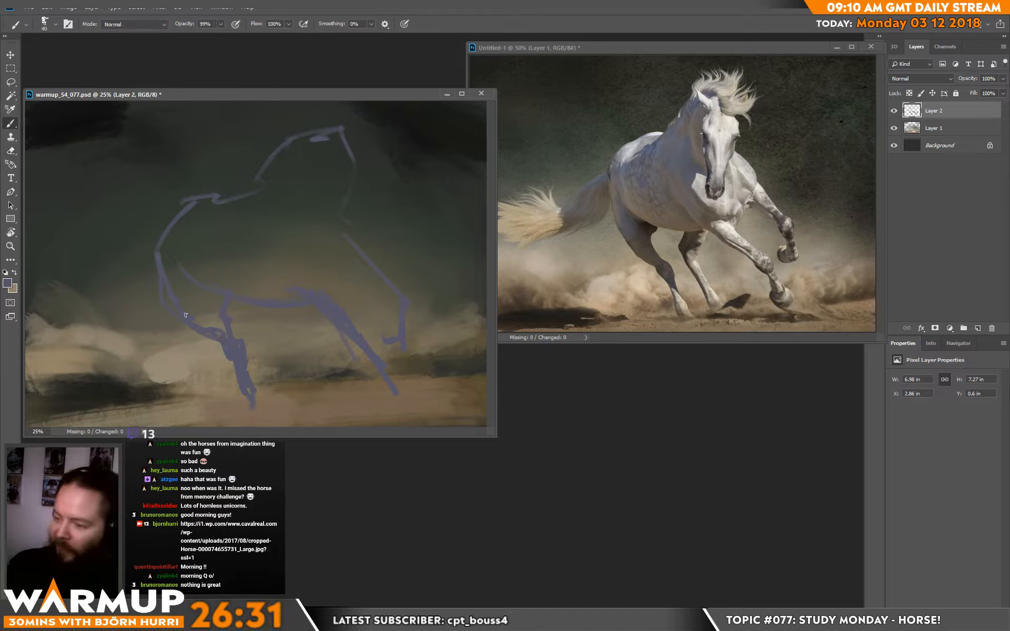
Step: Erase the outer contour of the rump and thigh and redraw it slightly further inward
key(e)
key(b)
key(e)
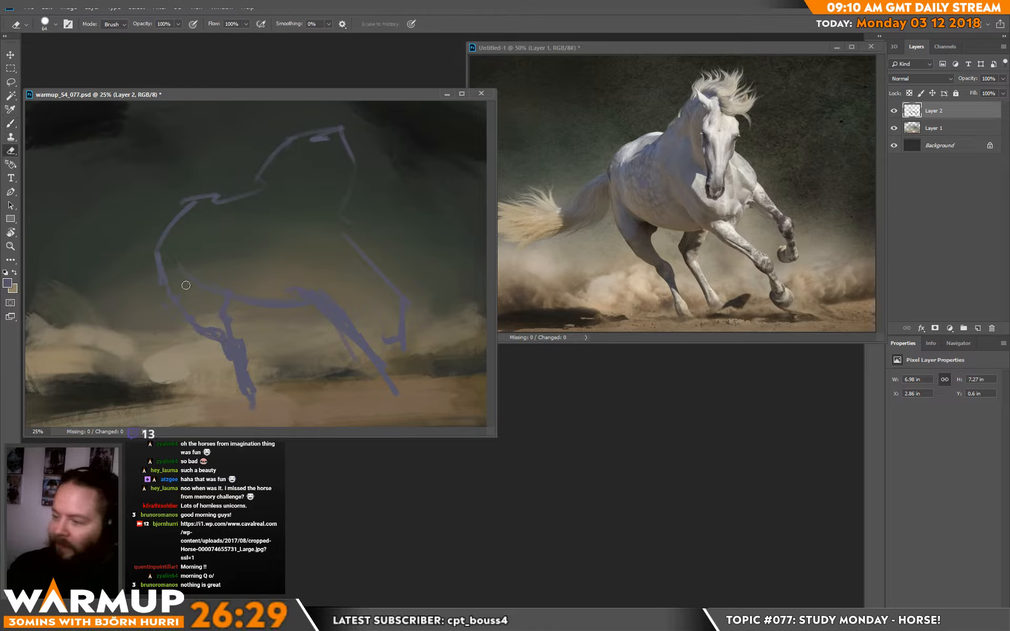
drag(161, 284, 158, 225)
key(b)
drag(174, 292, 167, 231)
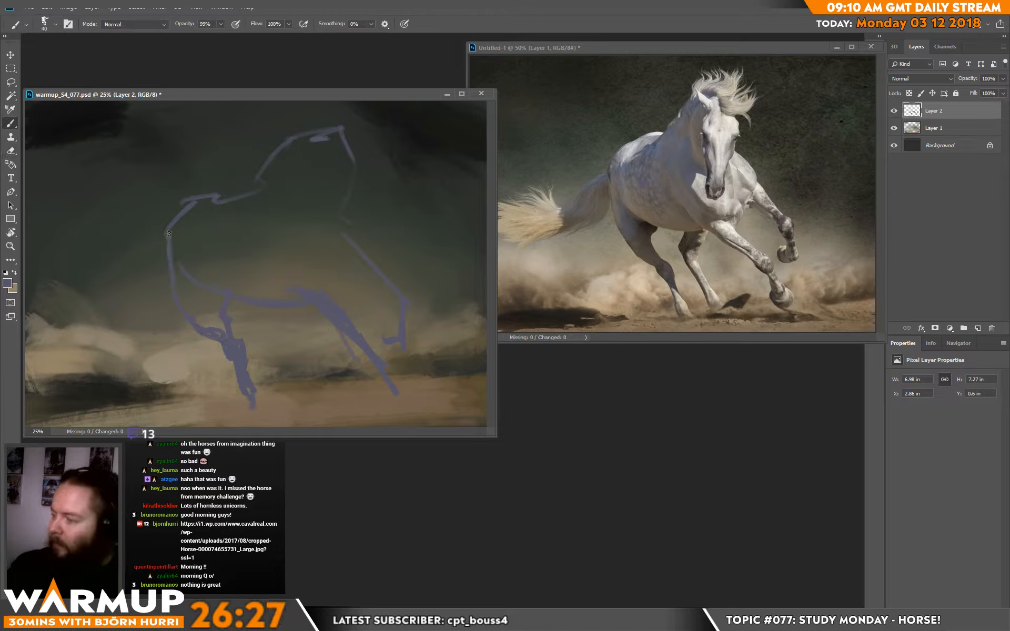
drag(174, 270, 171, 239)
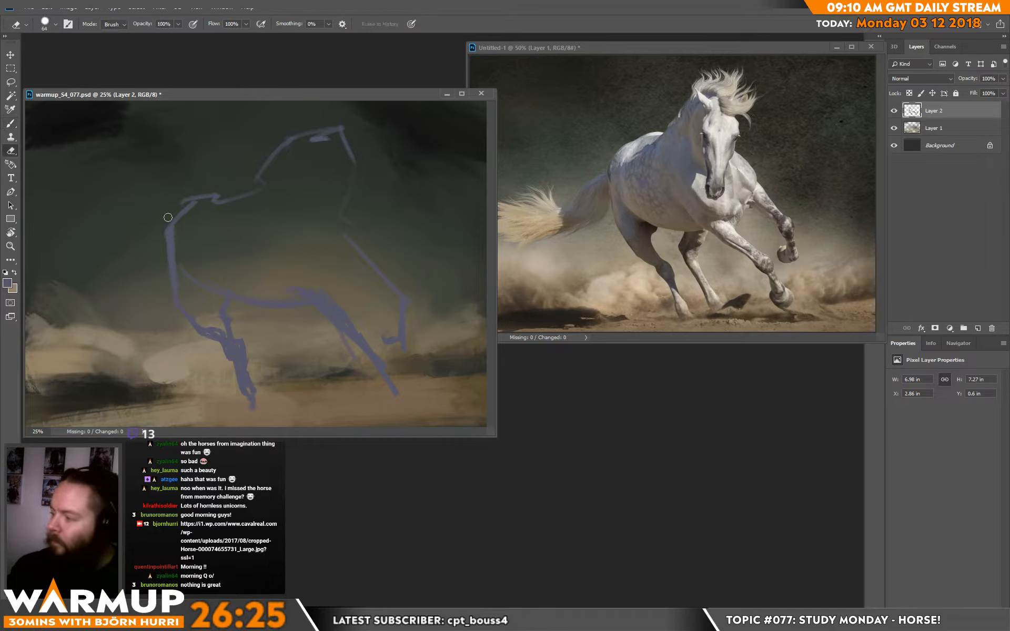
key(e)
key(b)
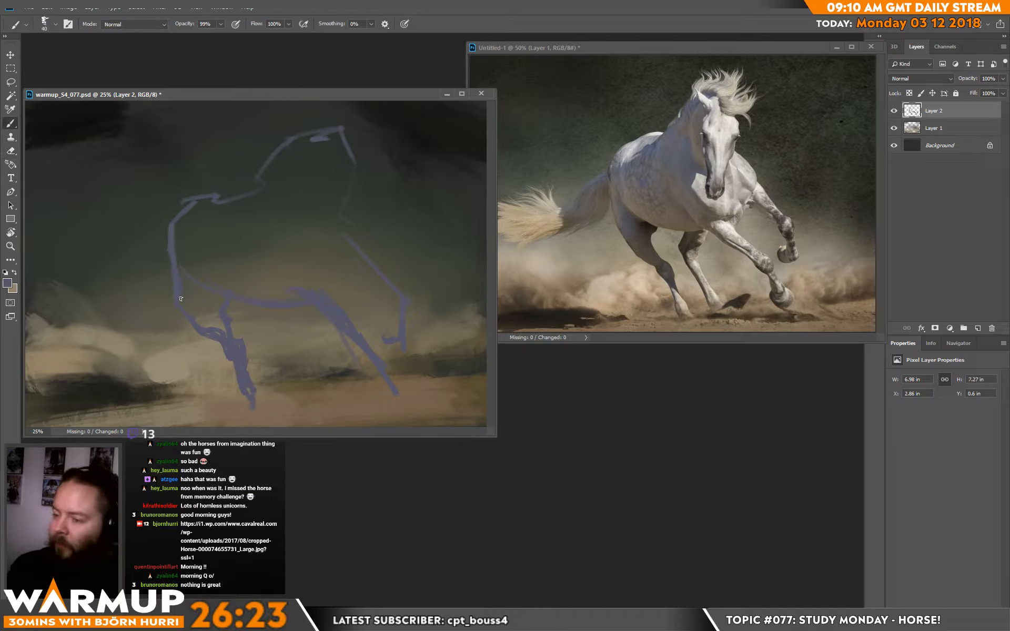
Step: Enlarge the brush to 111 px and block in the hindquarters and upper hind leg with solid purple
right_click(231, 284)
drag(301, 166, 318, 167)
mouse_move(176, 289)
mouse_down()
mouse_move(216, 332)
mouse_move(213, 304)
mouse_move(222, 302)
mouse_move(224, 340)
mouse_move(181, 283)
mouse_move(188, 200)
mouse_move(185, 280)
mouse_move(225, 241)
mouse_move(262, 251)
mouse_up()
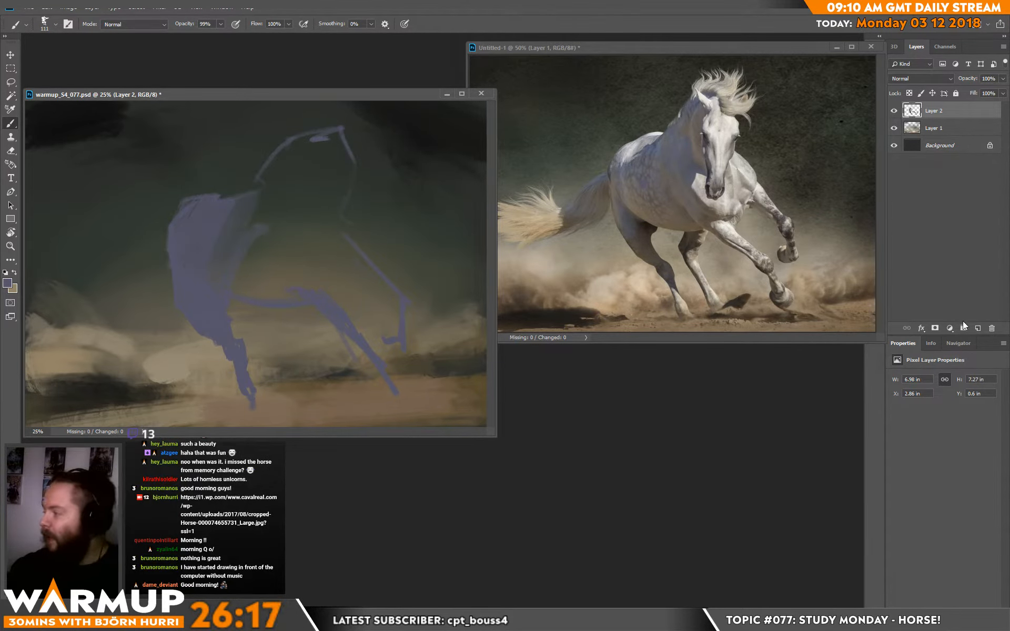
Step: Add a new layer above Layer 2, reduce the brush to 23 px and sample near-black from the painting's dark corner
click(977, 329)
key(x)
right_click(270, 279)
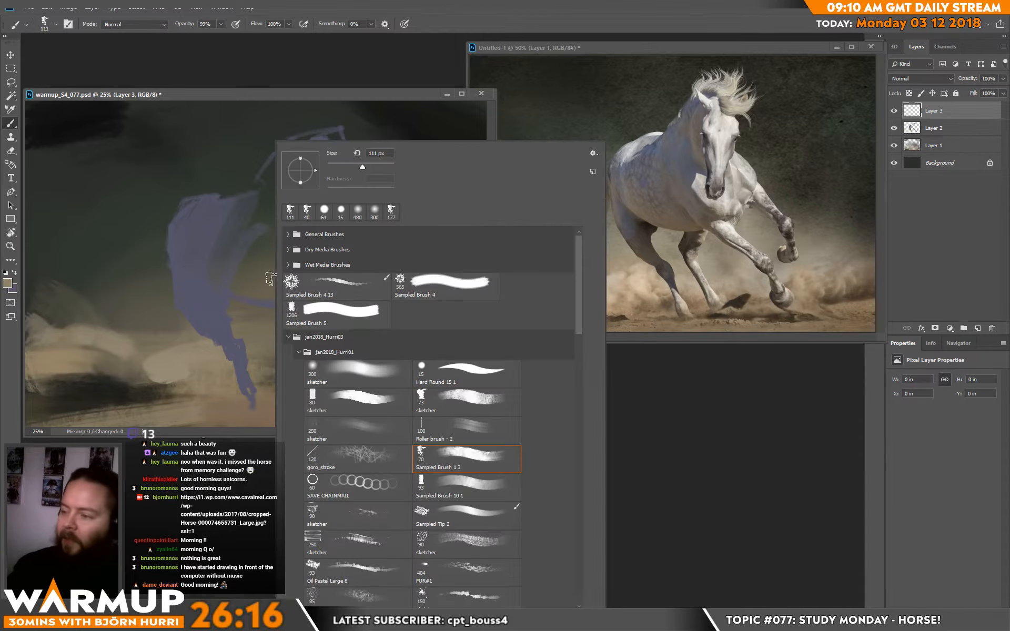
click(336, 166)
key(Return)
alt+click(206, 376)
alt+click(45, 119)
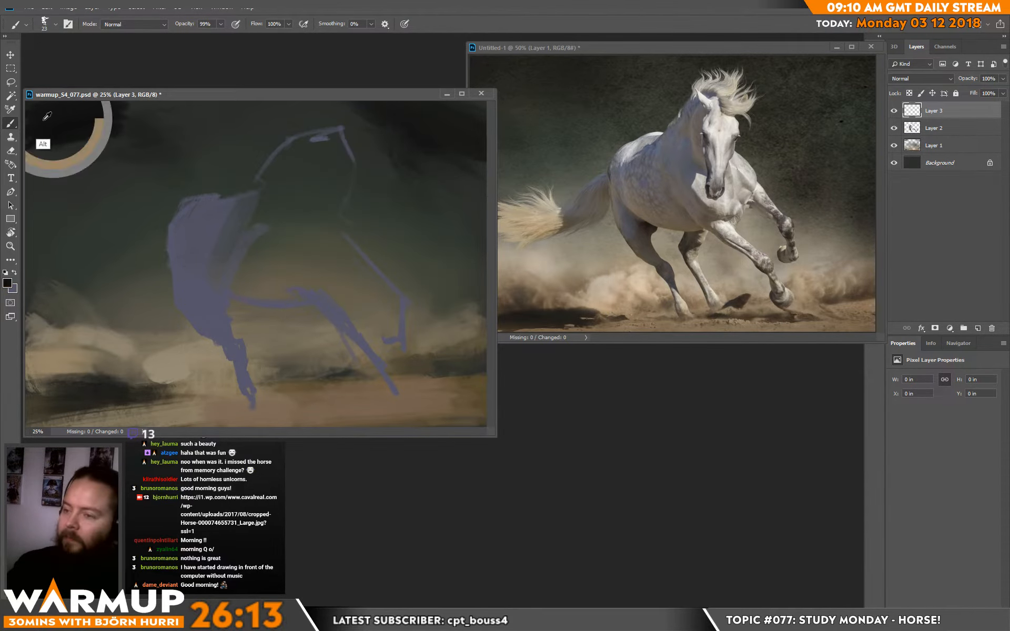
Step: Draw straight black guide lines over the reference photo: verticals at rump, face and front hoof, horizontals at back and belly
click(610, 118)
shift+click(611, 332)
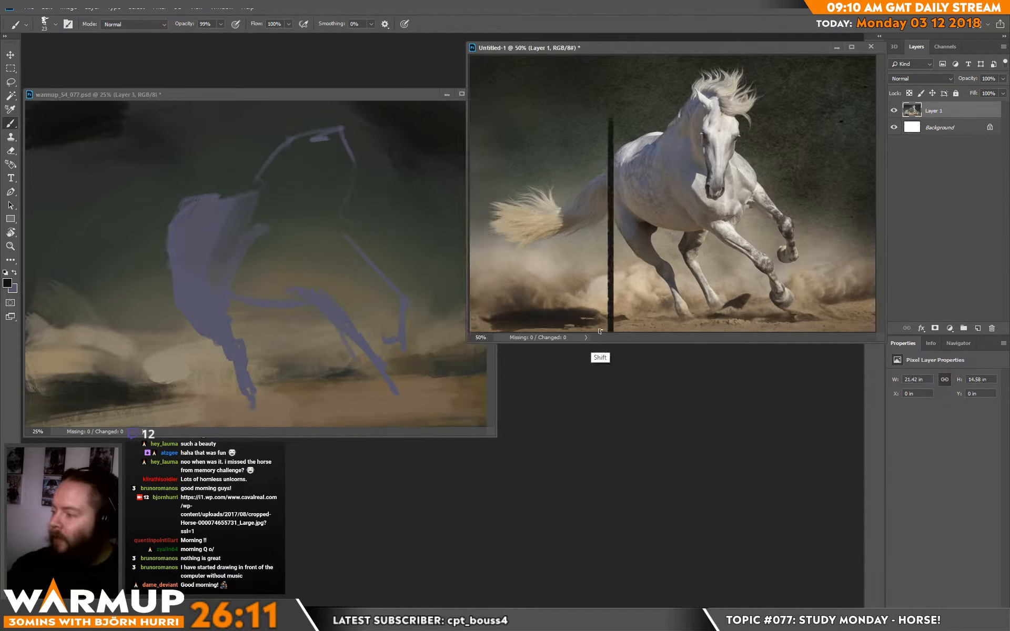
click(611, 228)
shift+click(794, 229)
drag(837, 237, 874, 231)
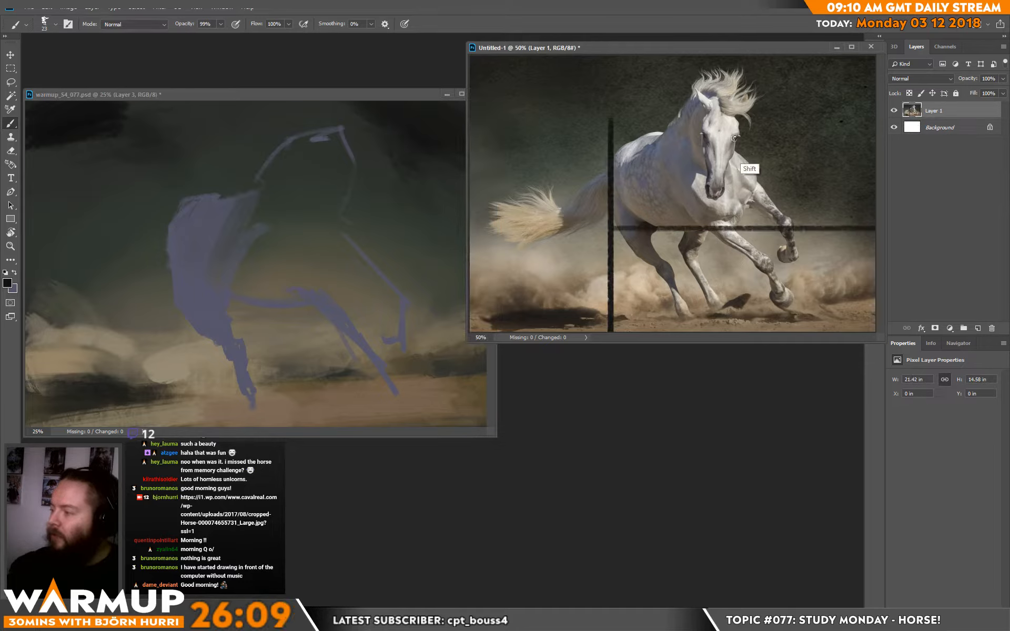
mouse_move(611, 134)
mouse_down()
mouse_move(711, 127)
mouse_move(844, 138)
mouse_up()
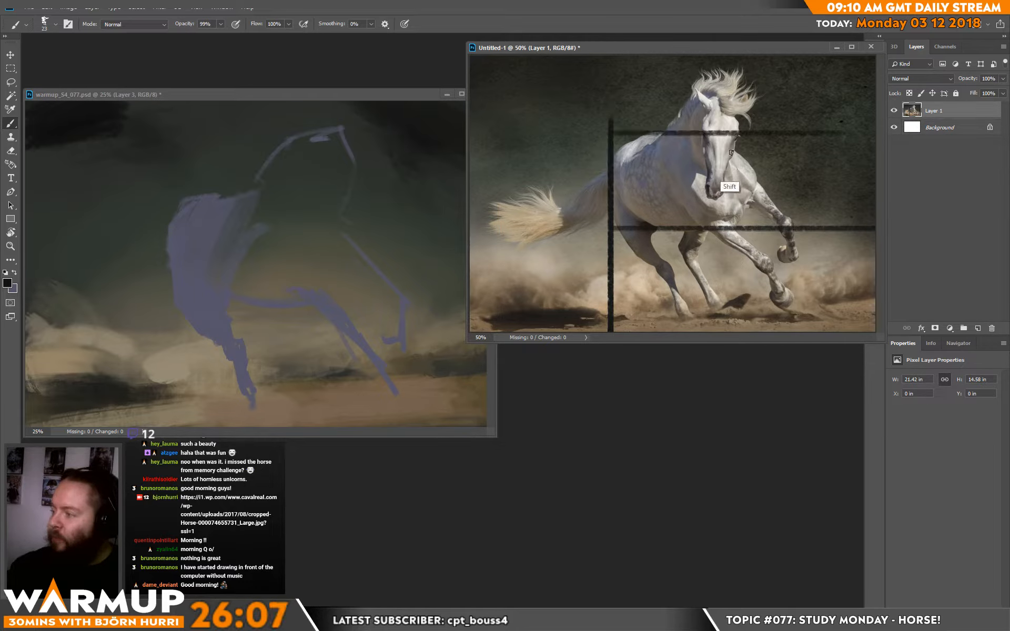
drag(703, 65, 701, 331)
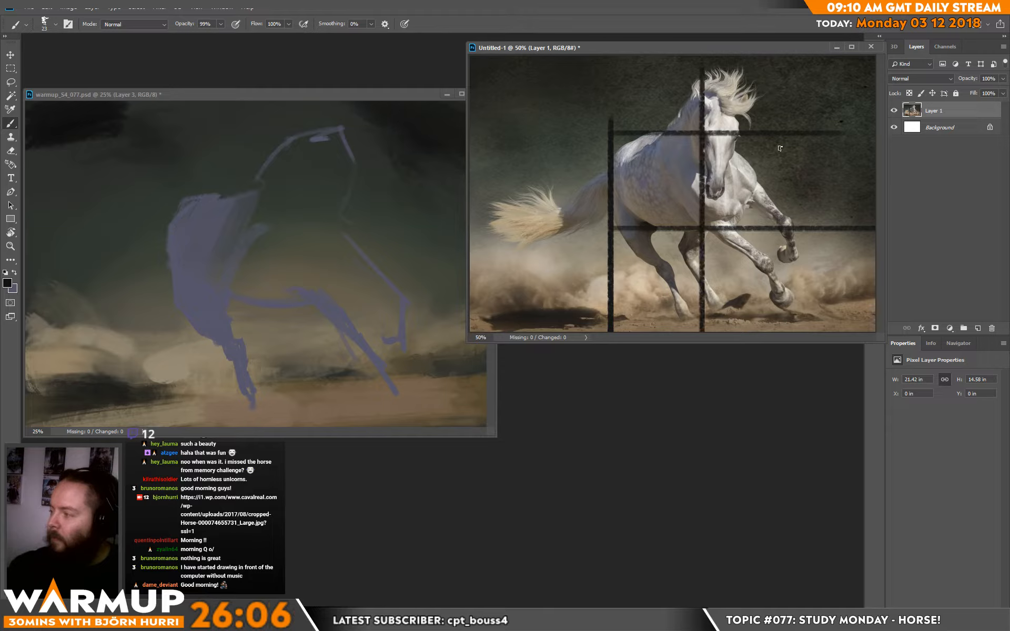
click(763, 87)
shift+click(764, 331)
key(ctrl+z)
click(787, 85)
shift+click(788, 331)
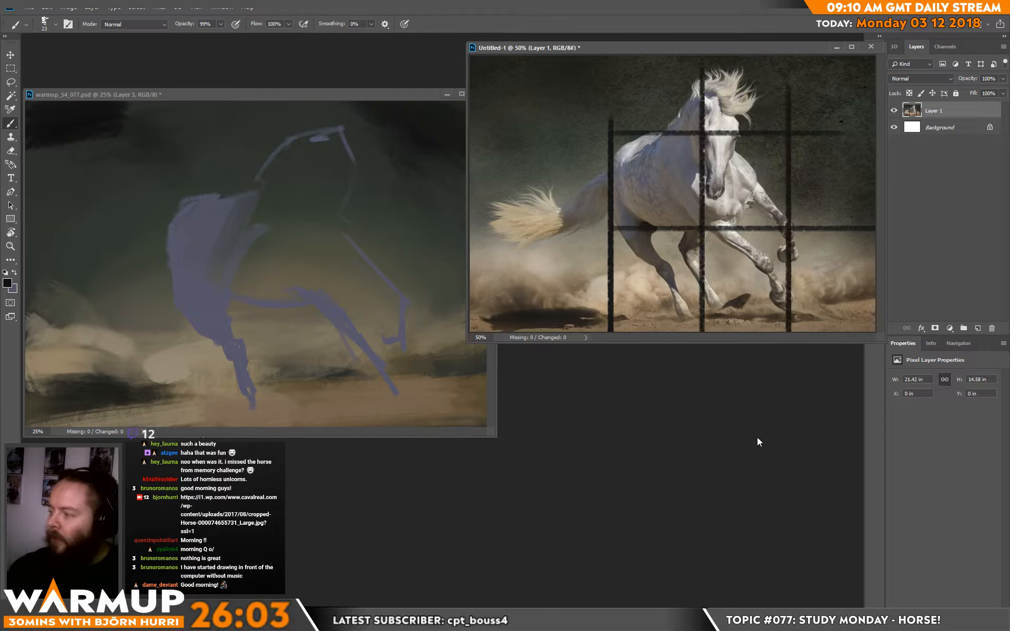
Step: Draw matching guide lines over the painting: horizontals at back and belly, verticals at rump, mid-body and front leg
click(260, 295)
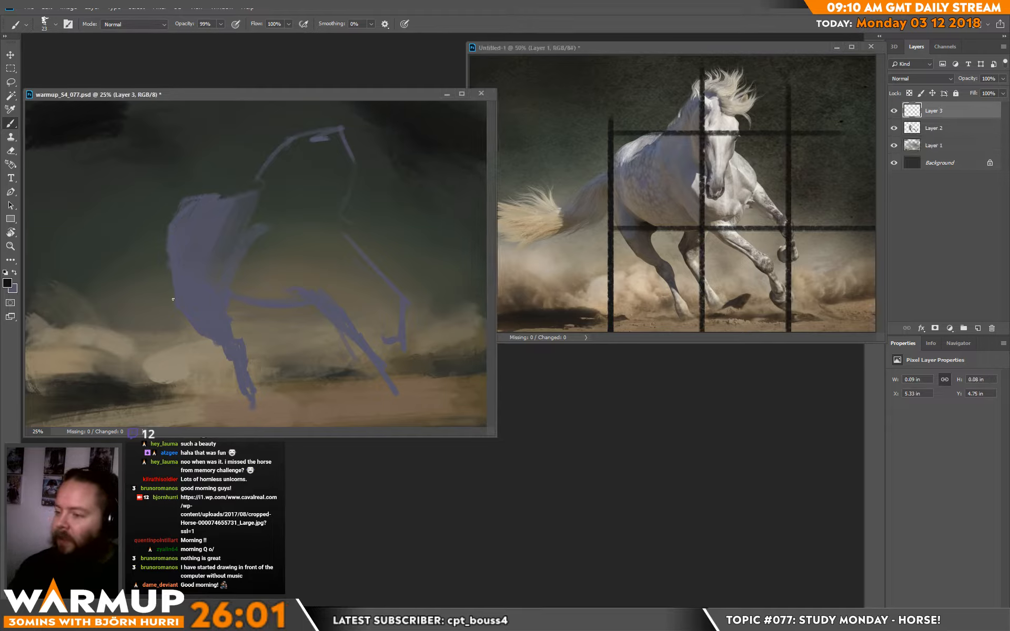
click(175, 310)
shift+click(174, 200)
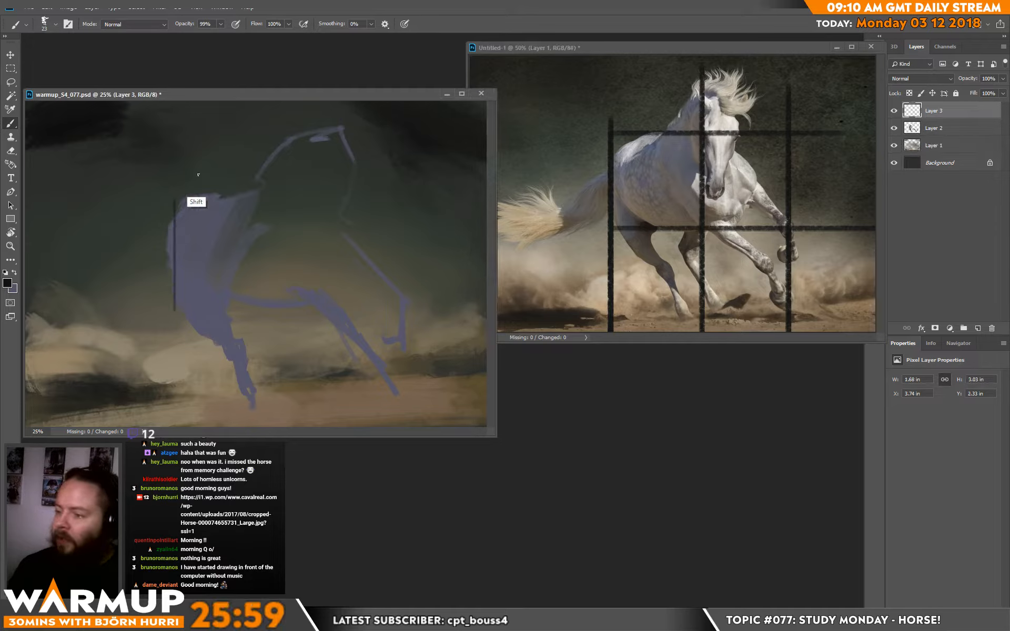
shift+click(437, 202)
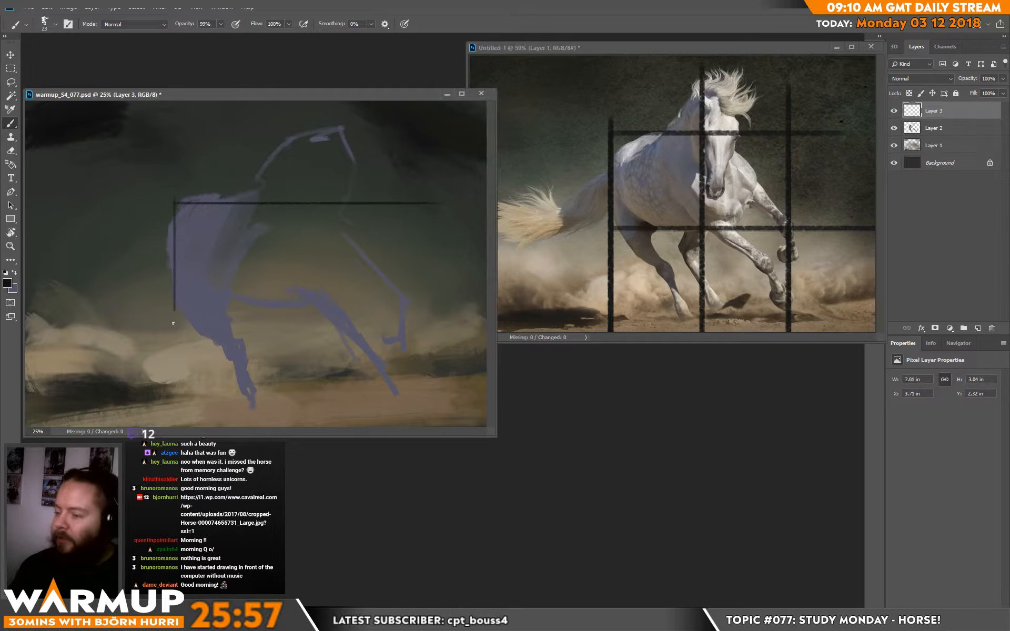
click(175, 311)
shift+click(487, 310)
click(406, 203)
shift+click(406, 363)
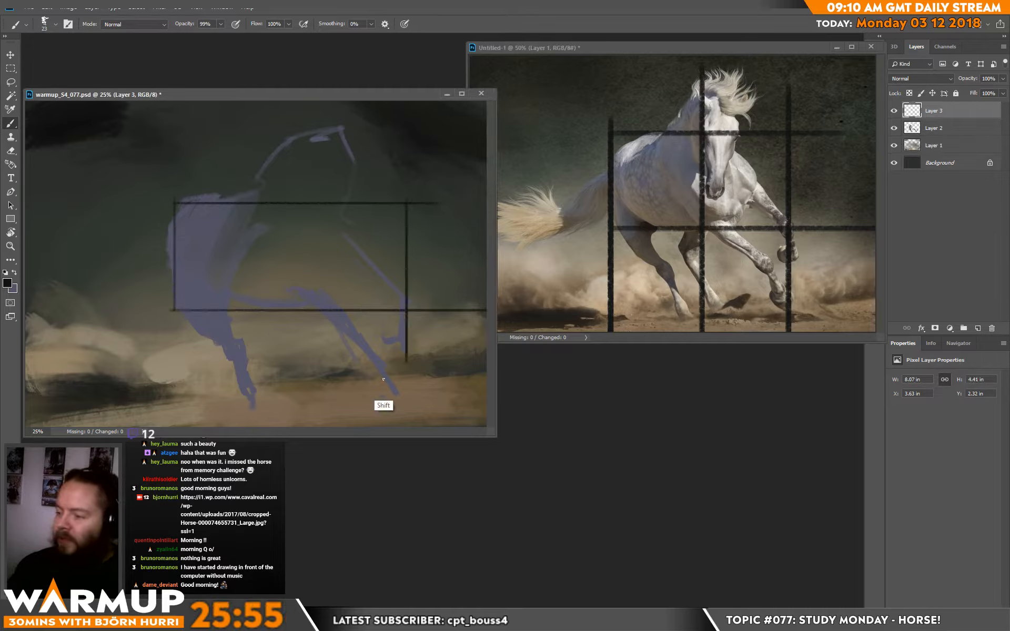
click(303, 204)
shift+click(303, 342)
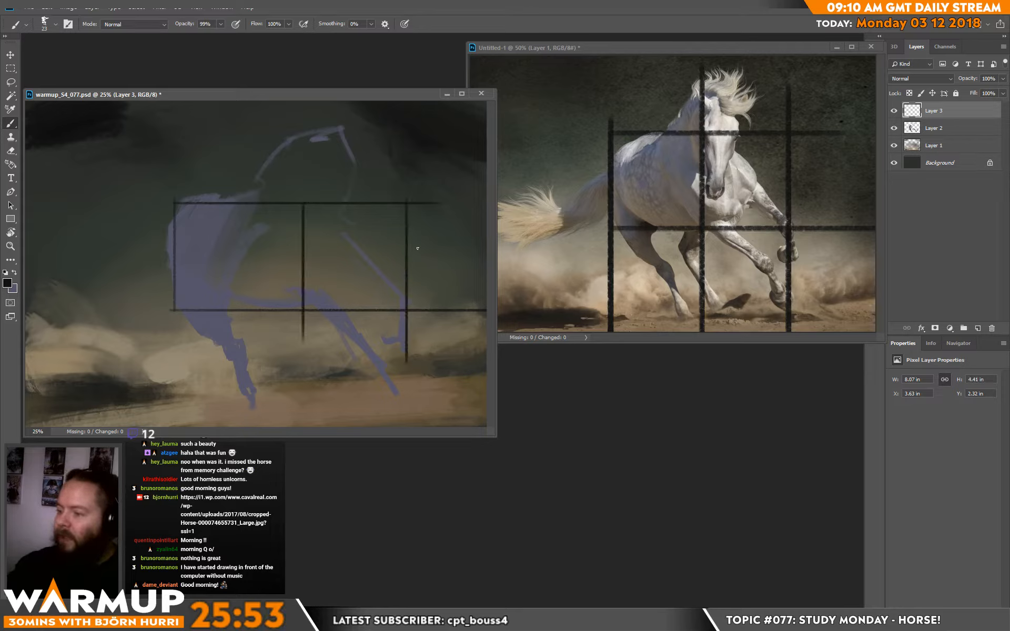
Step: Undo all the guide lines on the painting and the reference photo, and return to the painting
key(ctrl+alt+z)
key(ctrl+alt+z)
key(ctrl+alt+z)
key(ctrl+alt+z)
key(ctrl+alt+z)
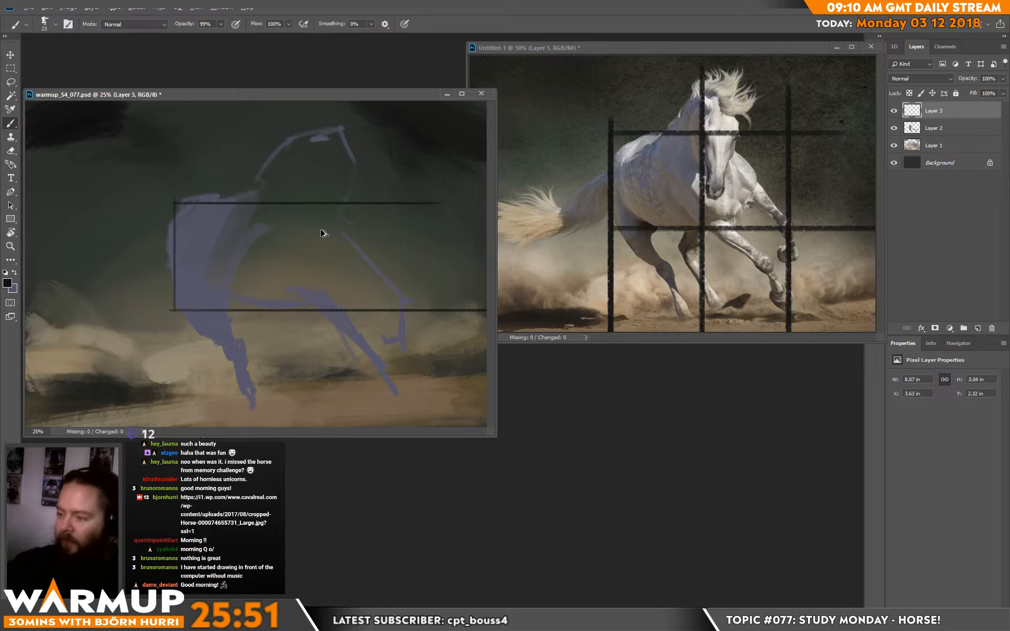
click(595, 261)
key(ctrl+alt+z)
key(ctrl+alt+z)
key(ctrl+alt+z)
key(ctrl+alt+z)
key(ctrl+alt+z)
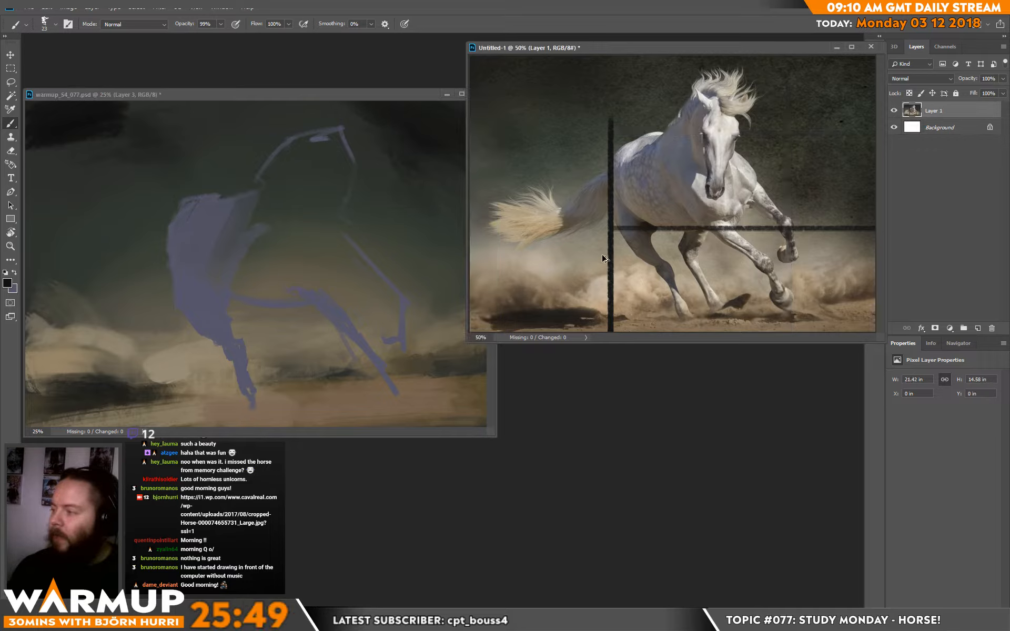
click(259, 257)
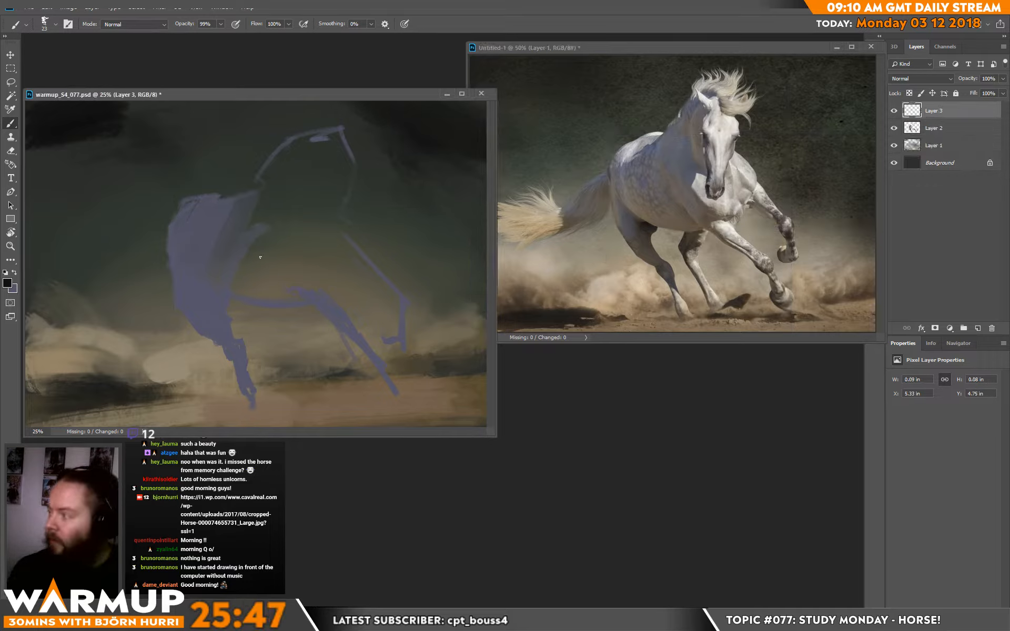
Step: On Layer 2, set the brush to 70 px, sample the horse's violet-grey, trim the back's upper edge and thicken the neck line
click(929, 128)
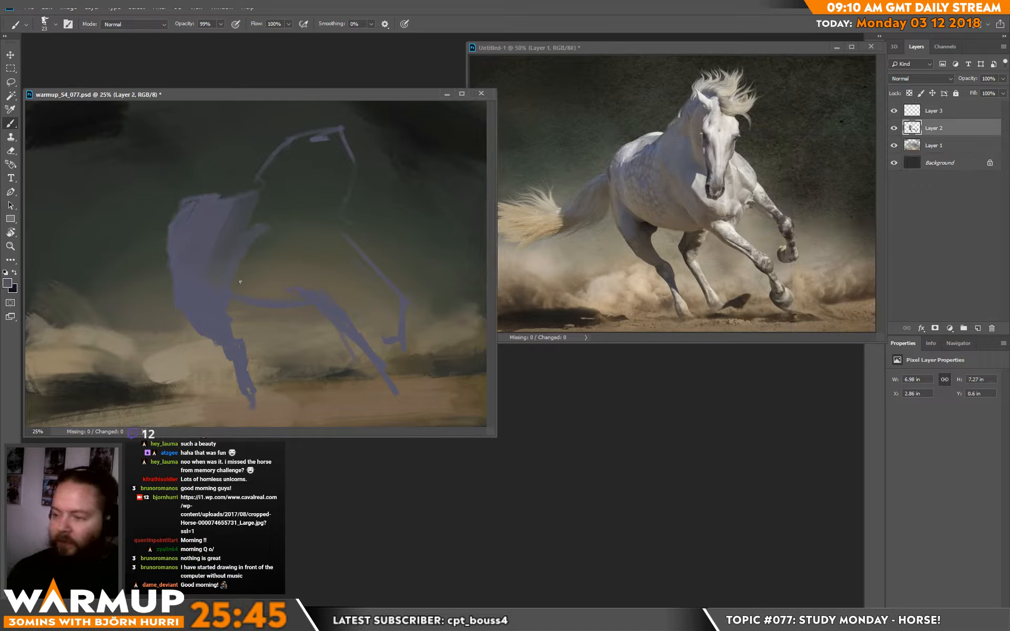
right_click(272, 264)
drag(336, 168, 355, 167)
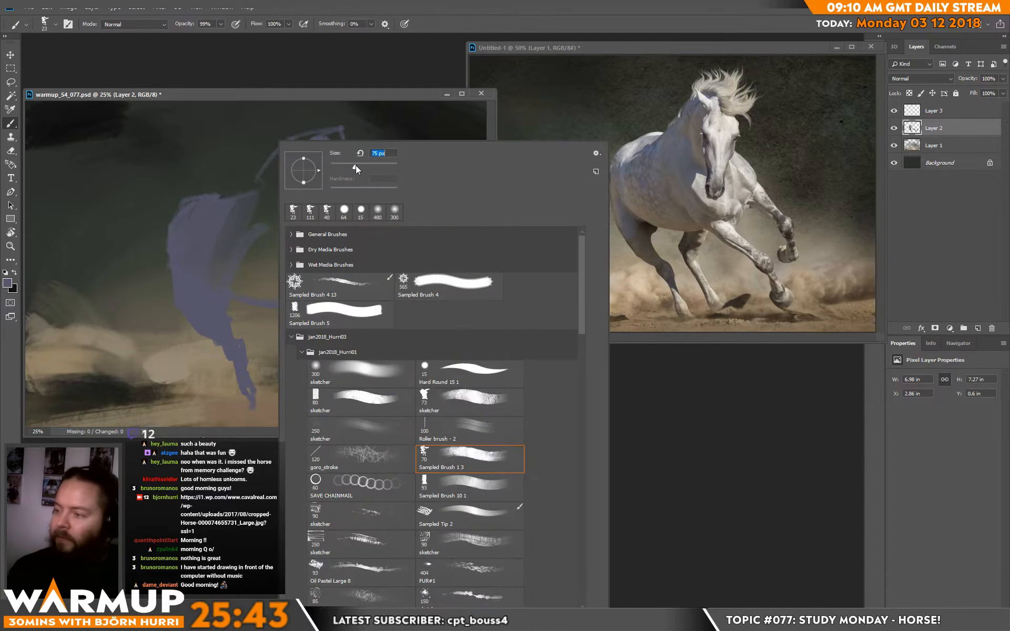
key(Return)
alt+click(232, 220)
key(e)
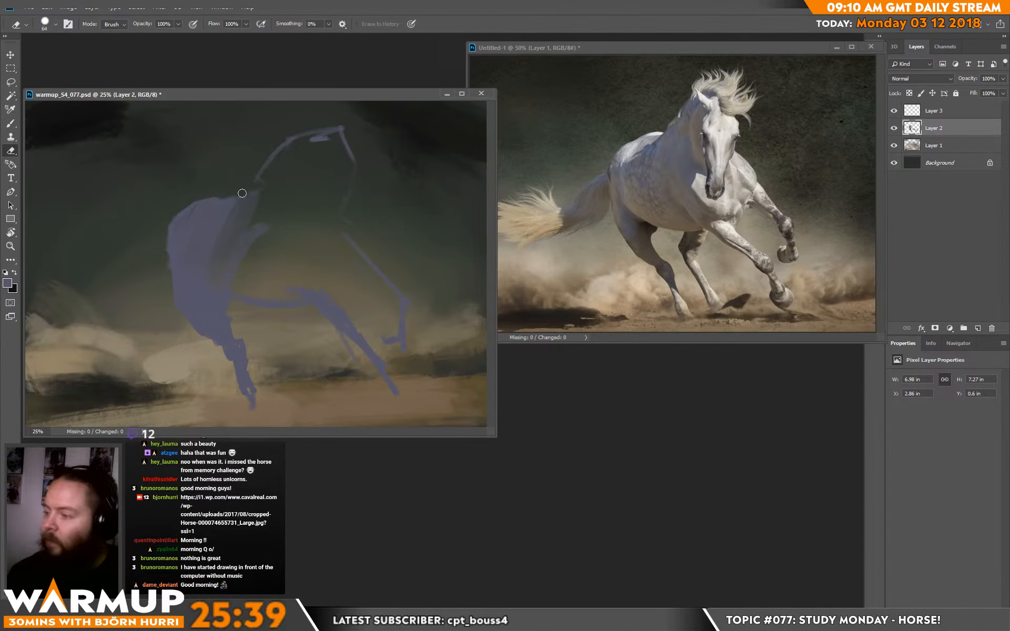
key(b)
mouse_move(265, 215)
mouse_down()
mouse_move(275, 151)
mouse_move(312, 136)
mouse_up()
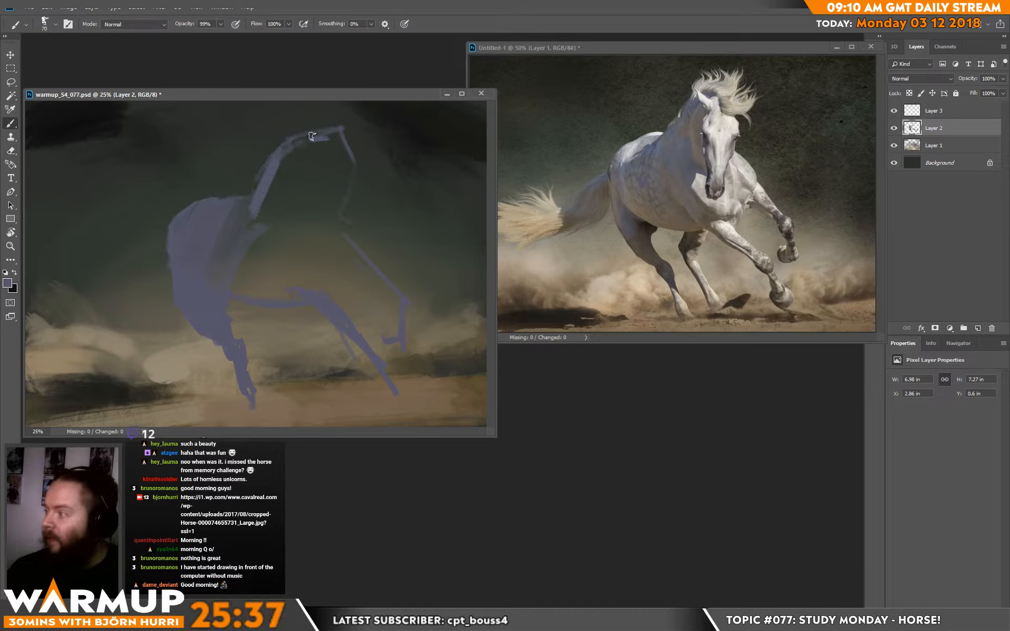
mouse_move(264, 177)
mouse_down()
mouse_move(304, 131)
mouse_move(254, 176)
mouse_move(307, 117)
mouse_move(300, 152)
mouse_up()
Step: Enlarge the brush to 158 px, block in the horse's head with broad vertical strokes and erase its uneven front edge
key(e)
key(b)
right_click(341, 180)
drag(420, 168, 430, 168)
mouse_move(334, 155)
mouse_down()
mouse_move(331, 134)
mouse_move(328, 213)
mouse_move(315, 190)
mouse_up()
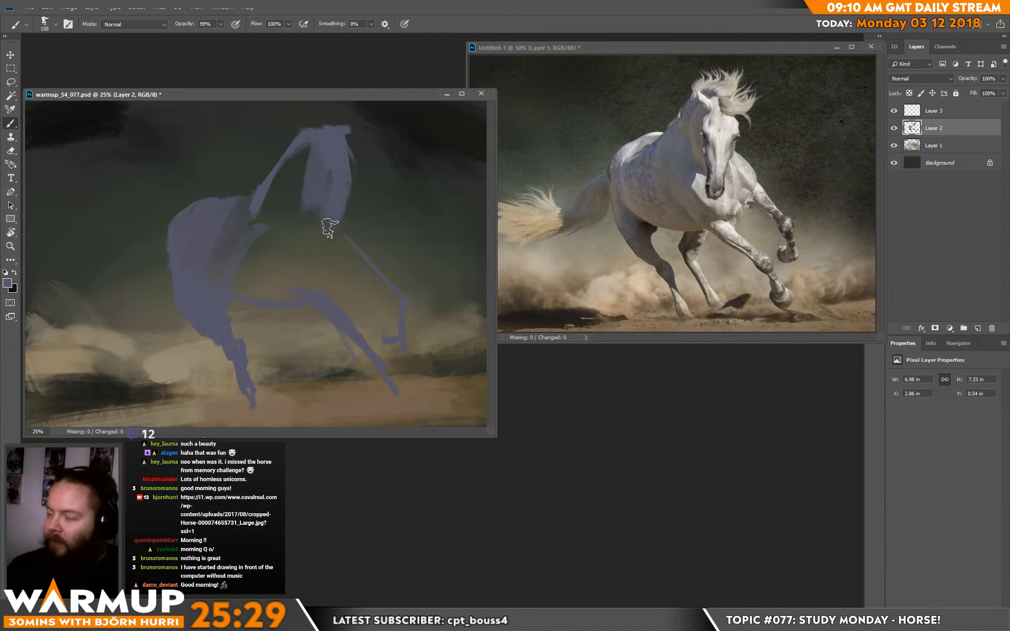
key(e)
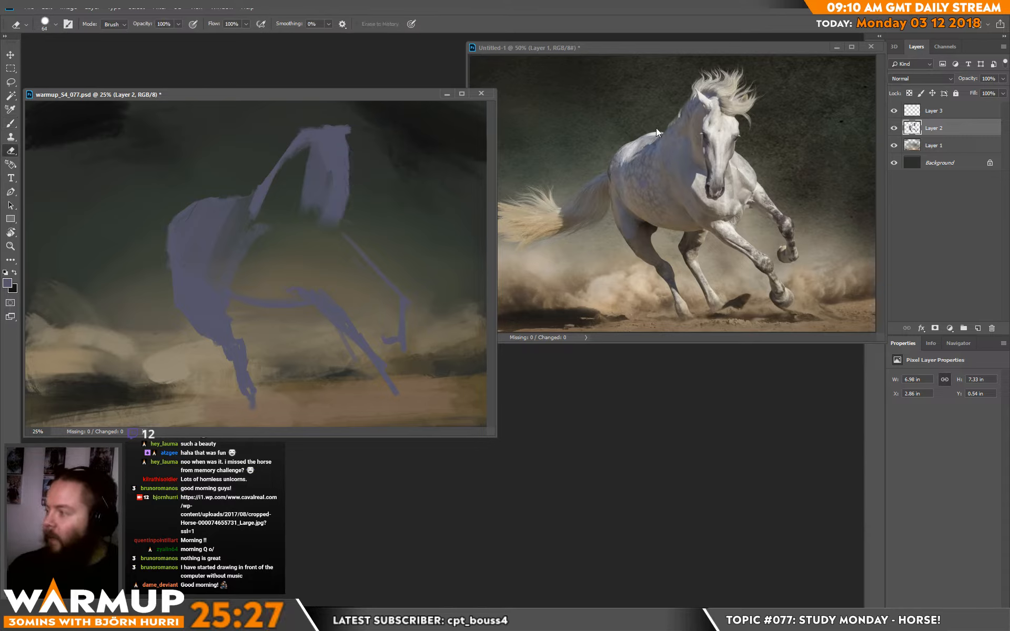
Step: Try horizontal comparison strokes over the reference photo at back height and from the muzzle outward, undoing each one
key(b)
drag(635, 128, 765, 127)
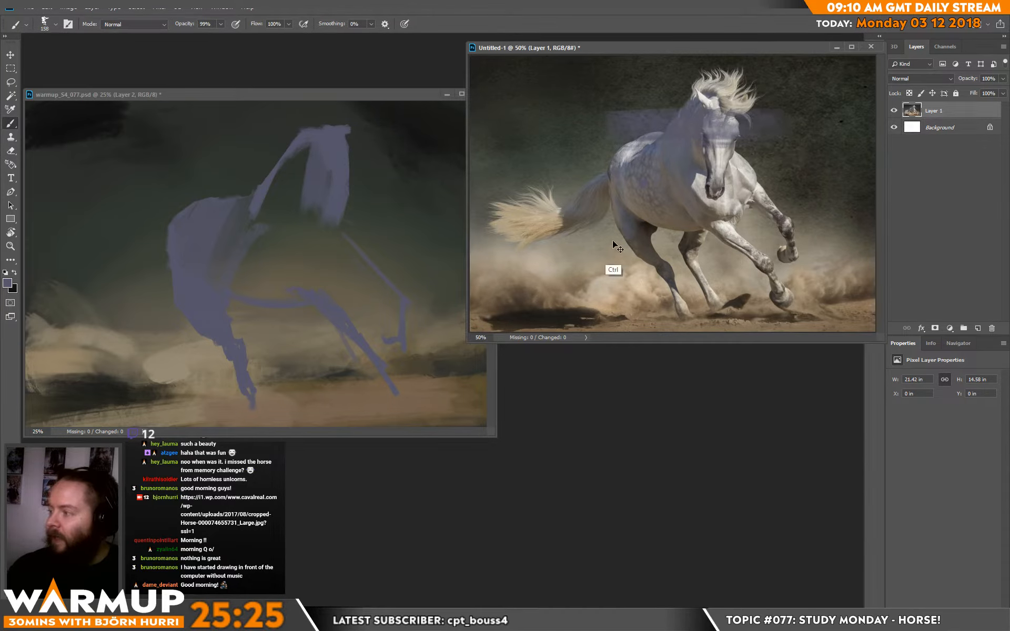
key(ctrl+z)
drag(728, 164, 841, 164)
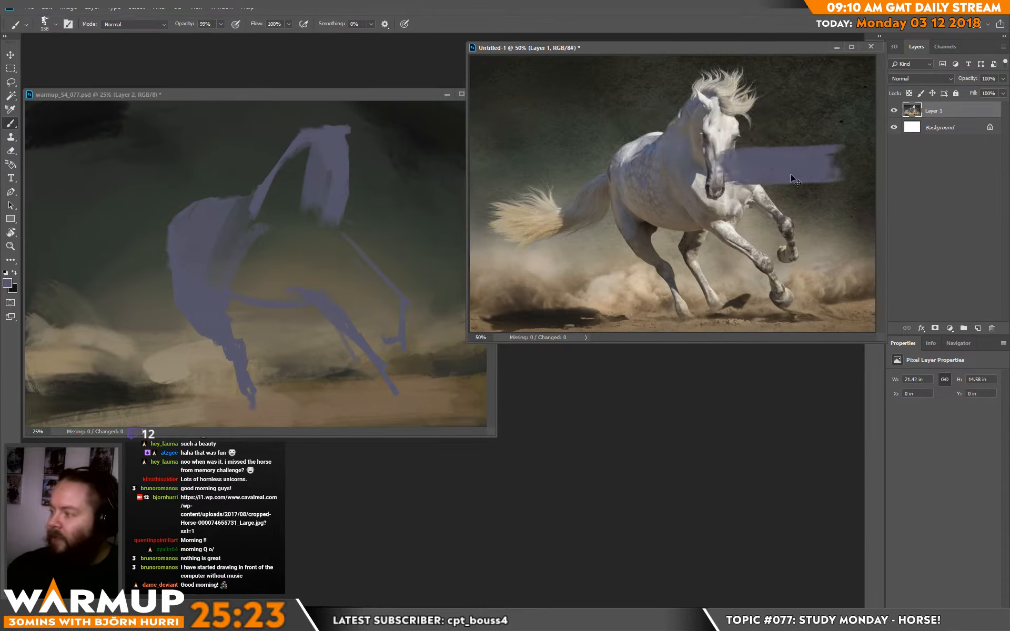
key(ctrl+z)
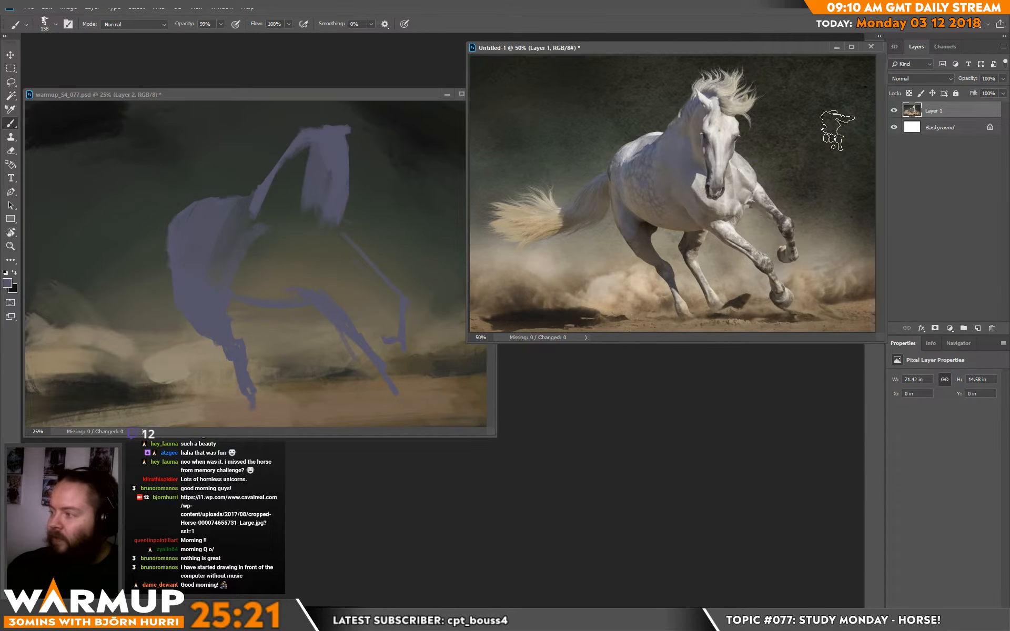
Step: Return to the painting, reduce the brush to 67 px and paint the chest contour from the head down to the front leg
click(341, 204)
right_click(366, 227)
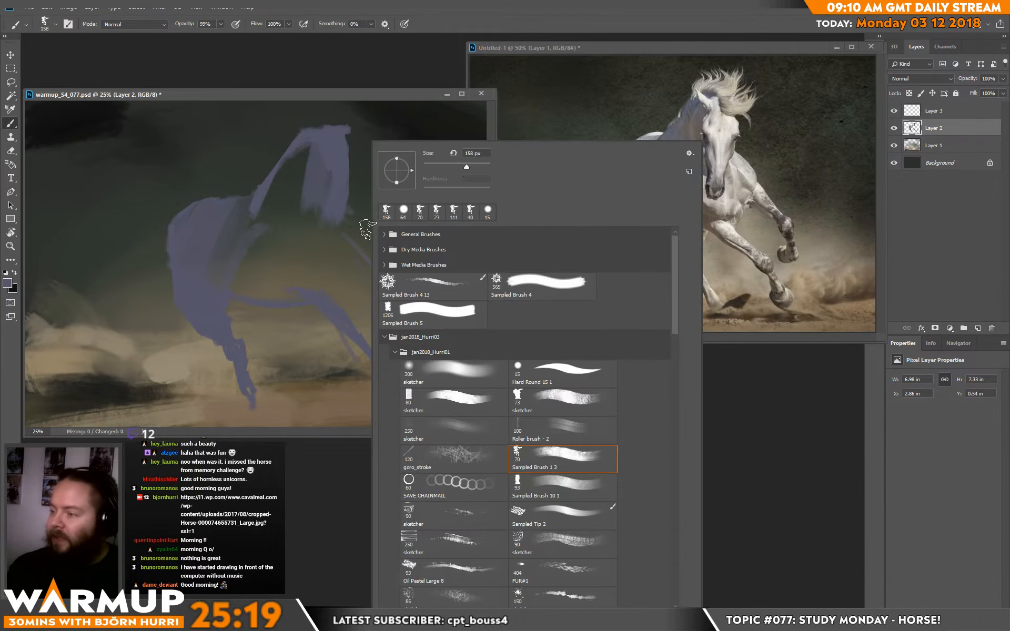
click(338, 214)
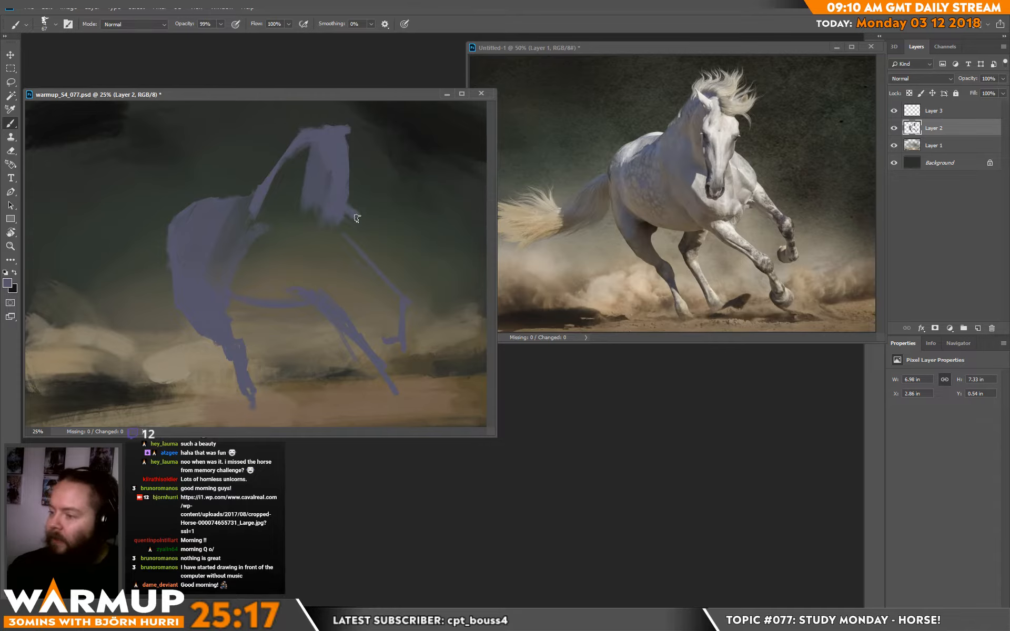
drag(353, 213, 367, 241)
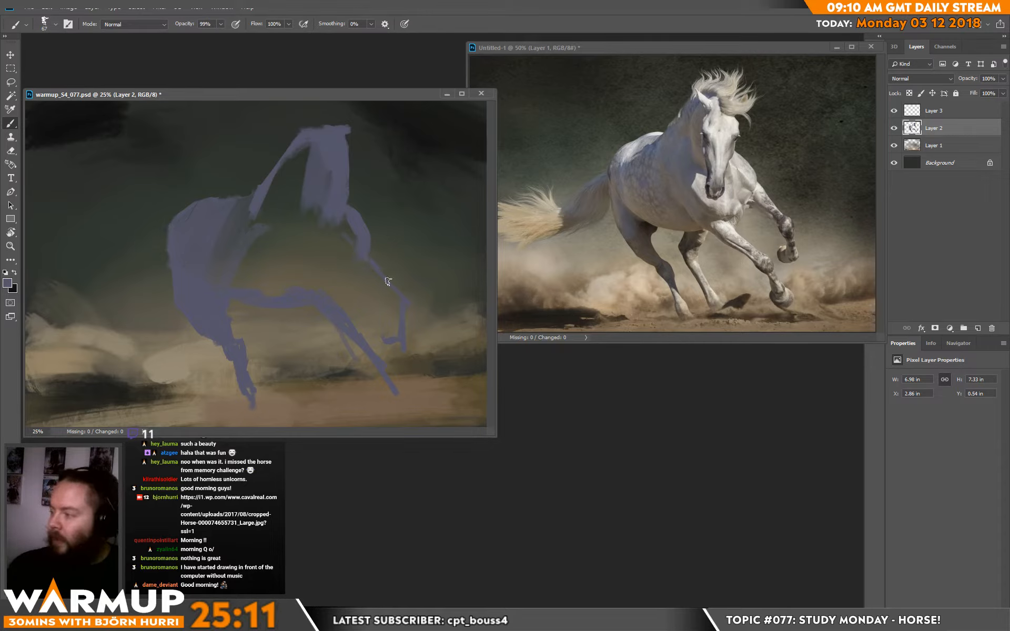
Step: Erase the thin lower line of the raised front leg, repaint it as a thicker bent leg with hoof and clean its edge
key(e)
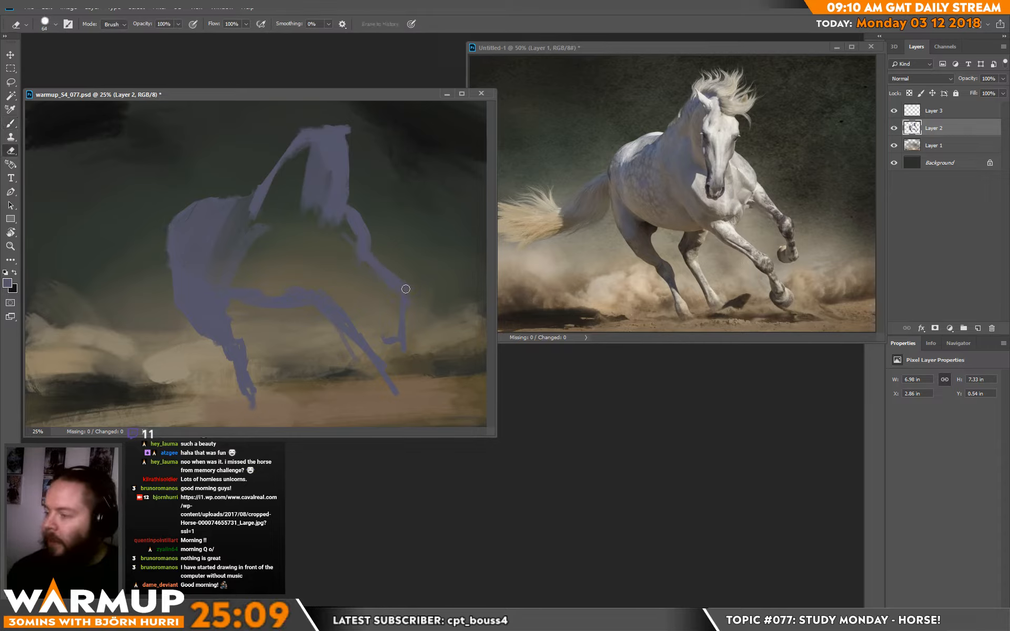
drag(404, 306, 379, 338)
key(b)
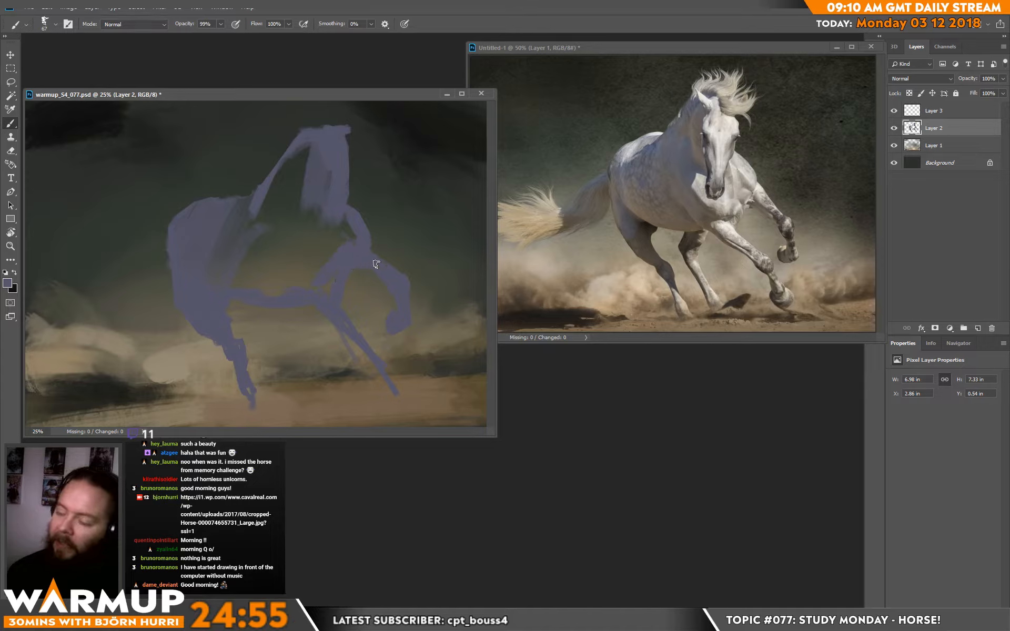
key(e)
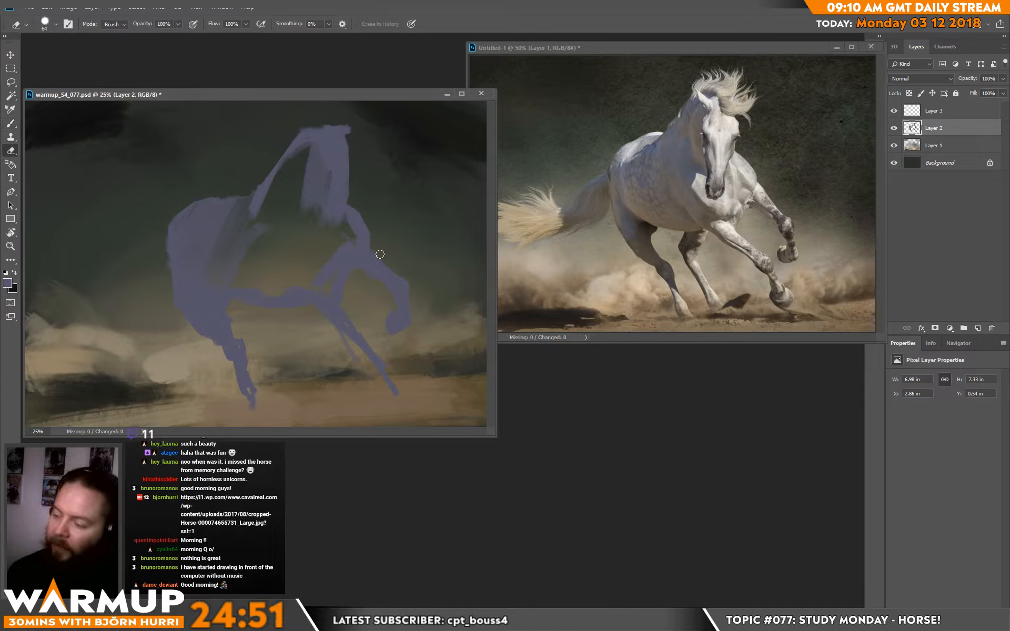
key(b)
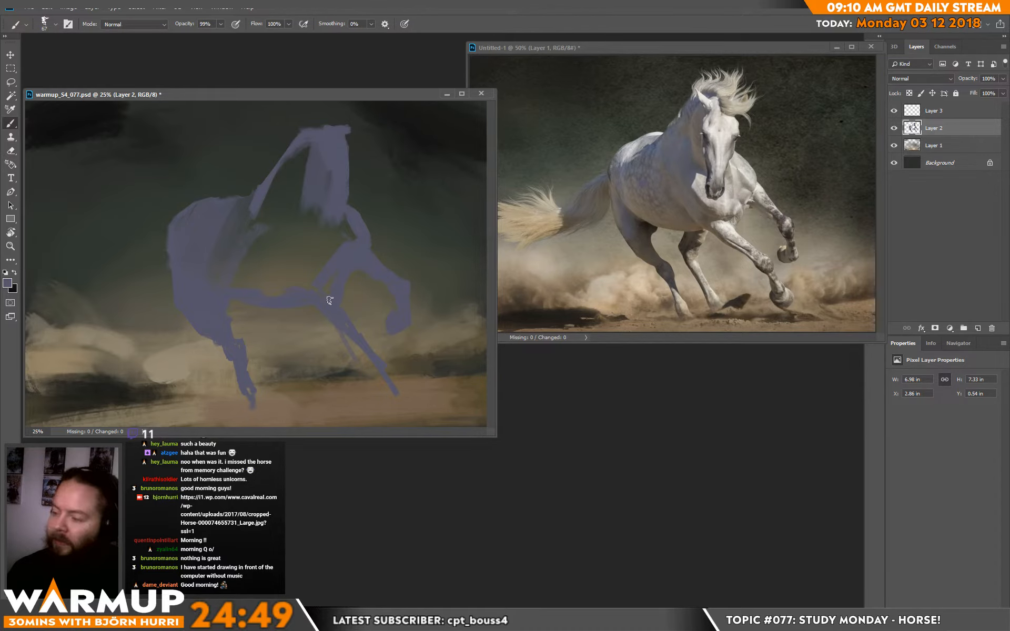
Step: Enlarge the brush to 155 px and fill the horse's neck, chest and body with solid violet-grey
right_click(349, 248)
drag(435, 171, 442, 172)
mouse_move(324, 250)
mouse_down()
mouse_move(339, 230)
mouse_move(318, 165)
mouse_move(258, 237)
mouse_move(225, 229)
mouse_move(235, 214)
mouse_move(276, 272)
mouse_move(319, 265)
mouse_move(294, 279)
mouse_move(323, 179)
mouse_move(219, 220)
mouse_up()
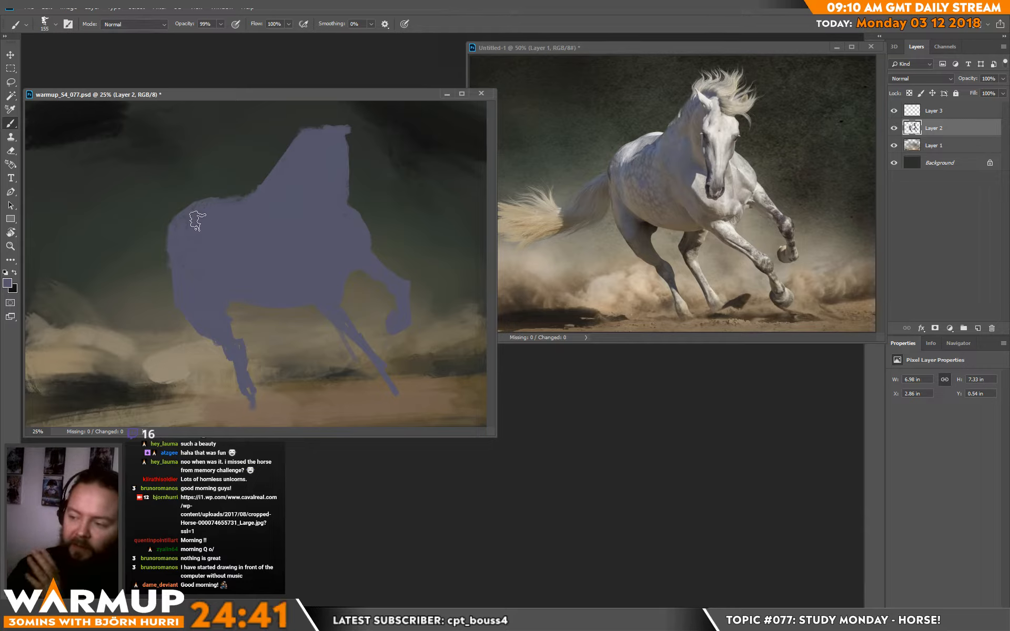
Step: Reduce the brush to 62 px and paint the second hind leg extending from the belly to the ground
right_click(311, 305)
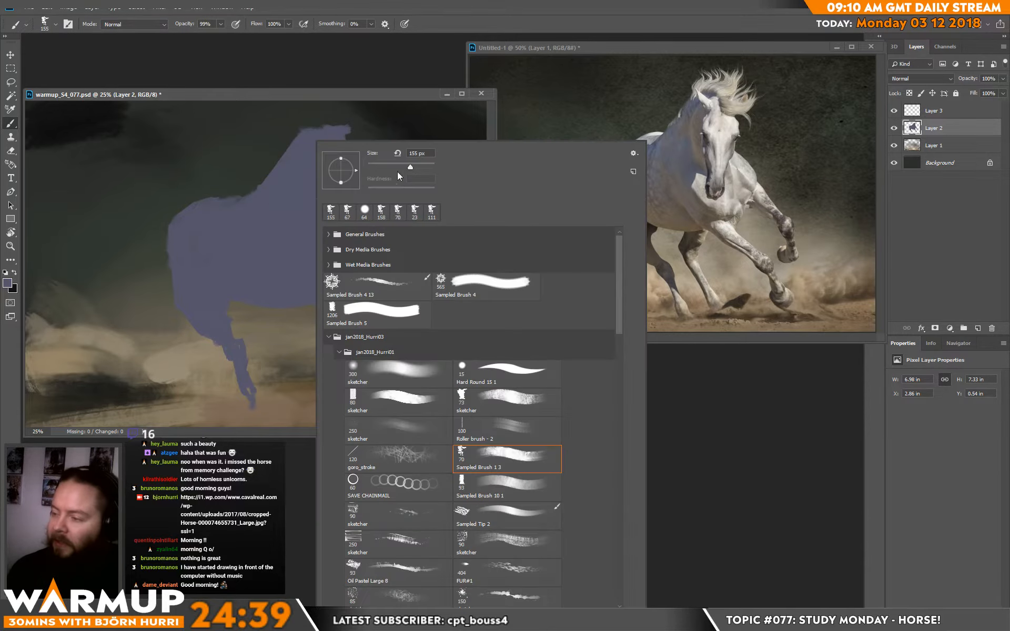
click(276, 295)
drag(275, 321, 271, 327)
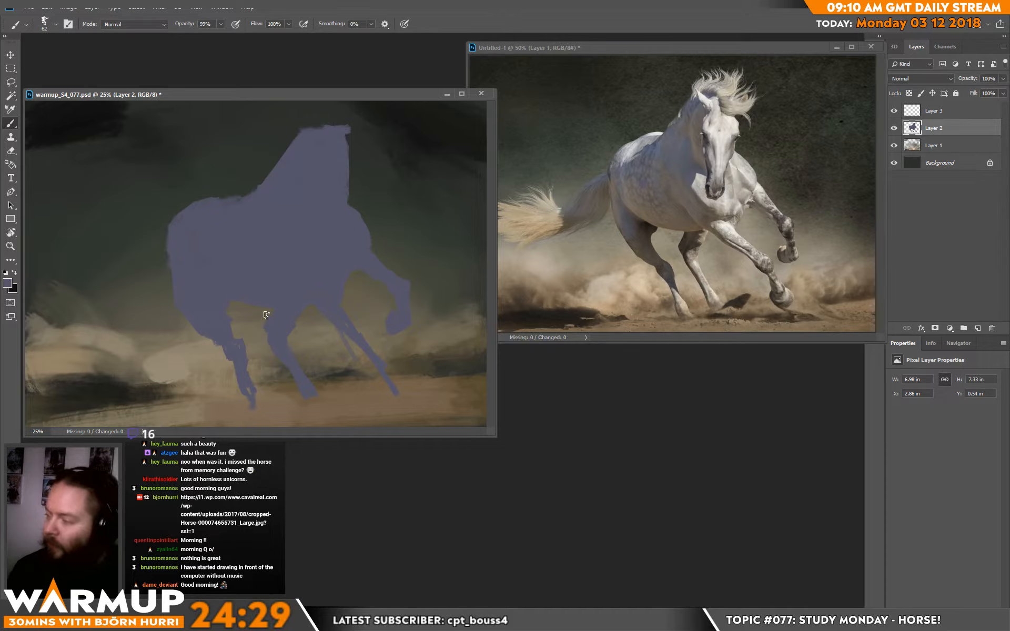
Step: Set the brush to 114 px and paint the tail sweeping back from the rump with a split, wispy tip
right_click(243, 247)
click(324, 171)
click(187, 257)
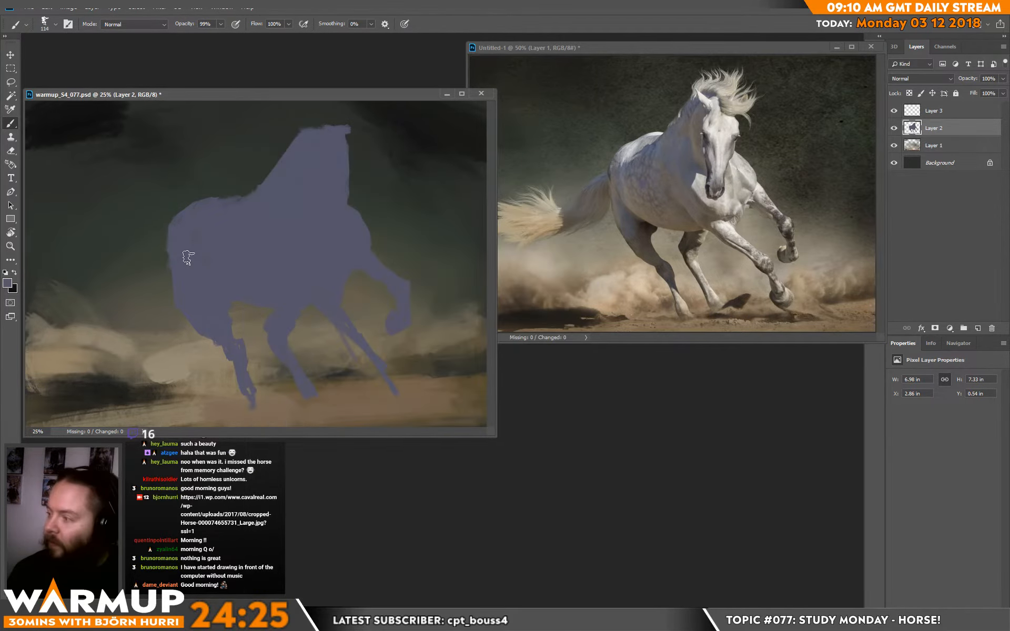
mouse_move(178, 251)
mouse_down()
mouse_move(120, 289)
mouse_move(77, 261)
mouse_move(100, 277)
mouse_move(59, 274)
mouse_move(117, 289)
mouse_up()
drag(47, 291, 103, 289)
drag(69, 320, 126, 296)
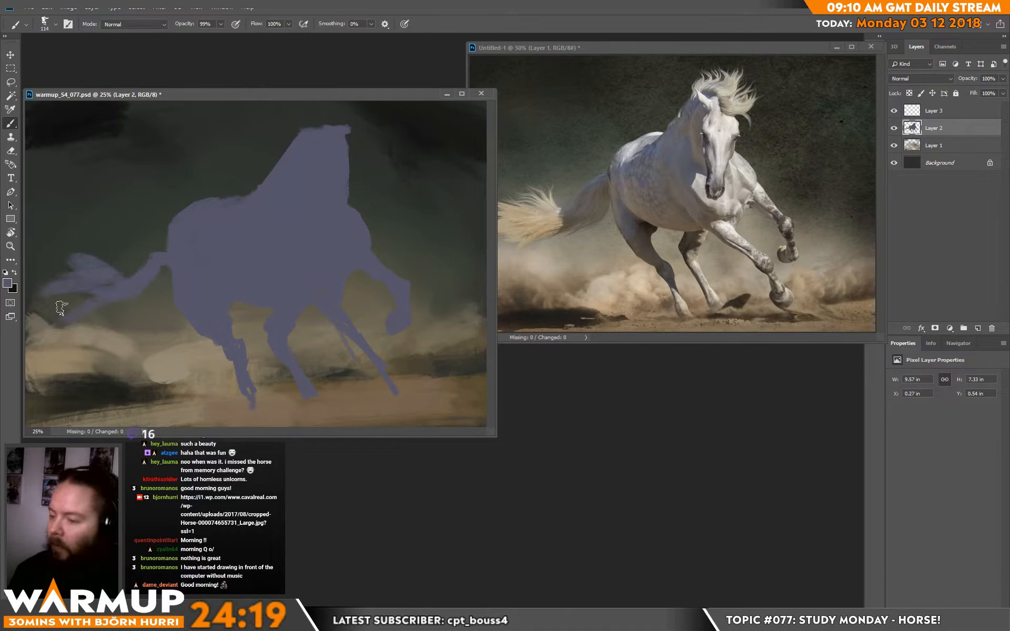
mouse_move(61, 307)
mouse_down()
mouse_move(133, 300)
mouse_move(95, 321)
mouse_move(121, 306)
mouse_move(92, 313)
mouse_move(118, 307)
mouse_move(154, 276)
mouse_up()
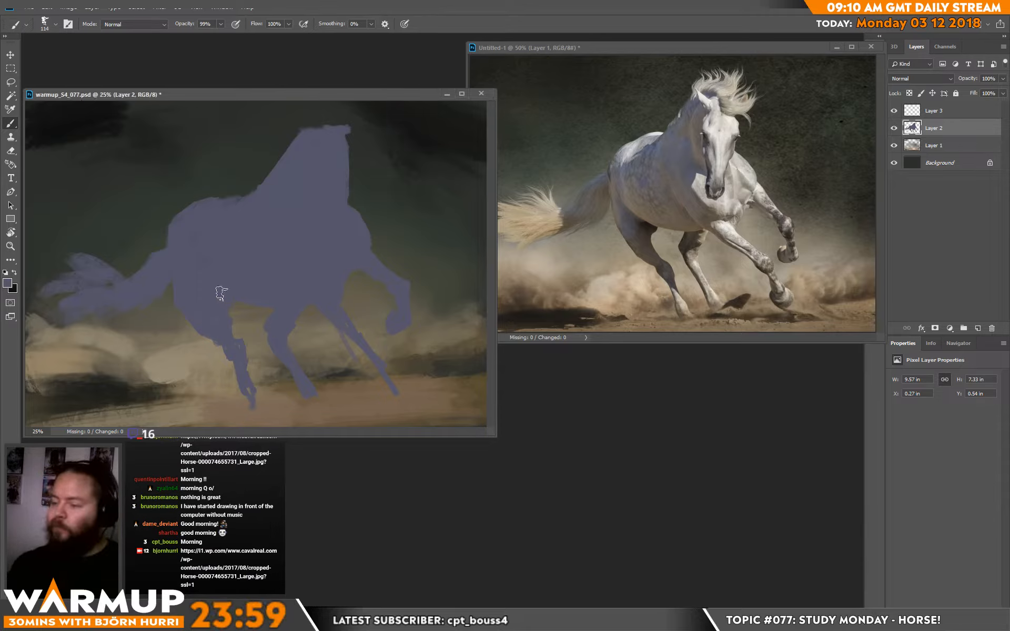
Step: Flip the canvas of both the painting and the reference photo horizontally, and return to the painting
click(72, 8)
mouse_move(74, 101)
click(200, 150)
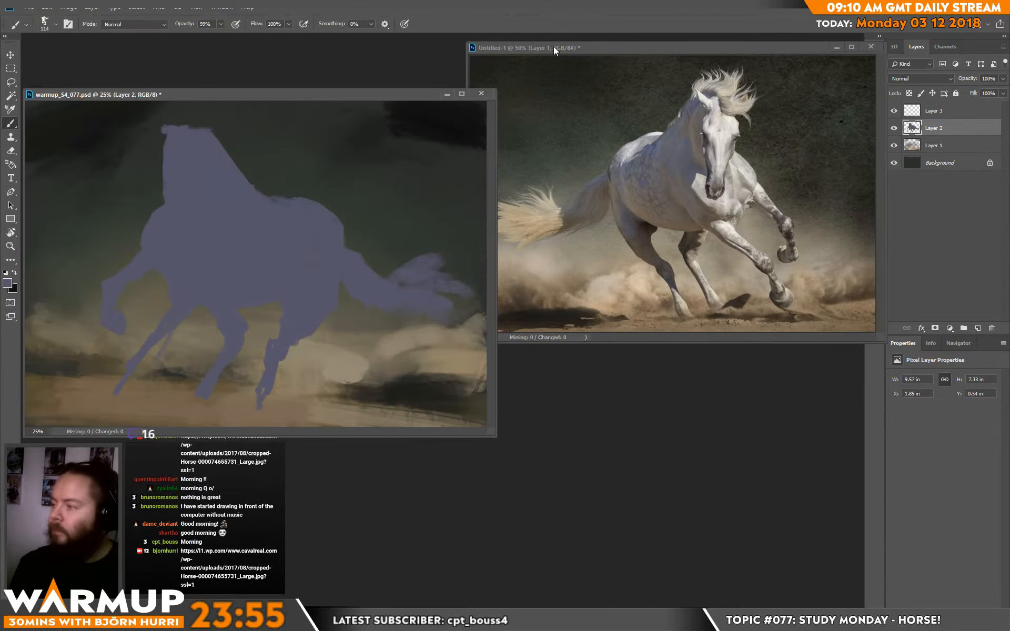
click(555, 49)
click(69, 7)
mouse_move(126, 106)
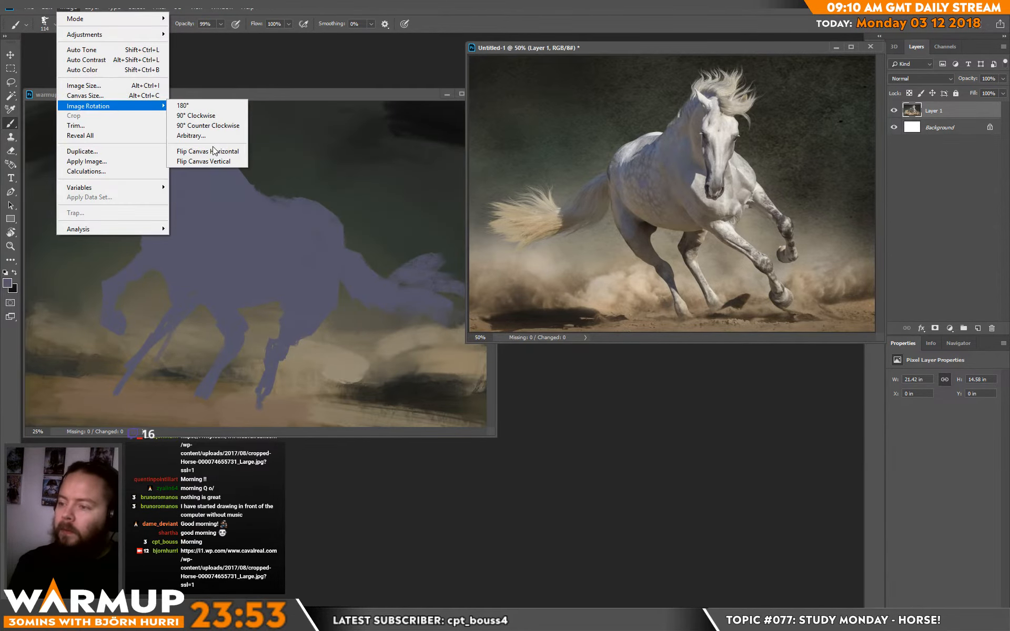
click(211, 151)
click(248, 91)
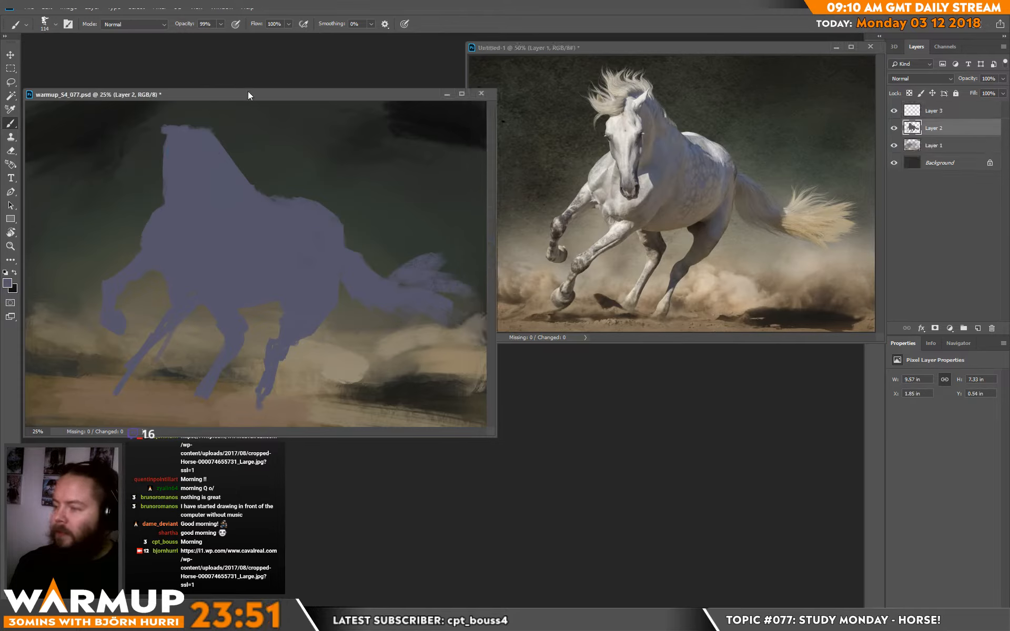
Step: Trim the front edge of the horse's face and paint a ragged, windblown mane around the top of the head
key(e)
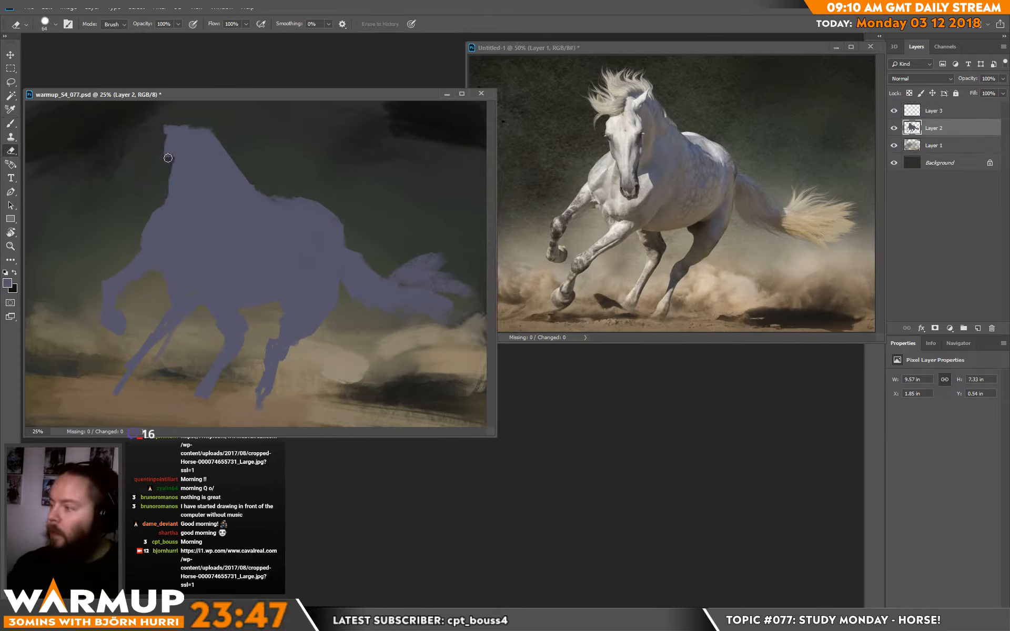
key(b)
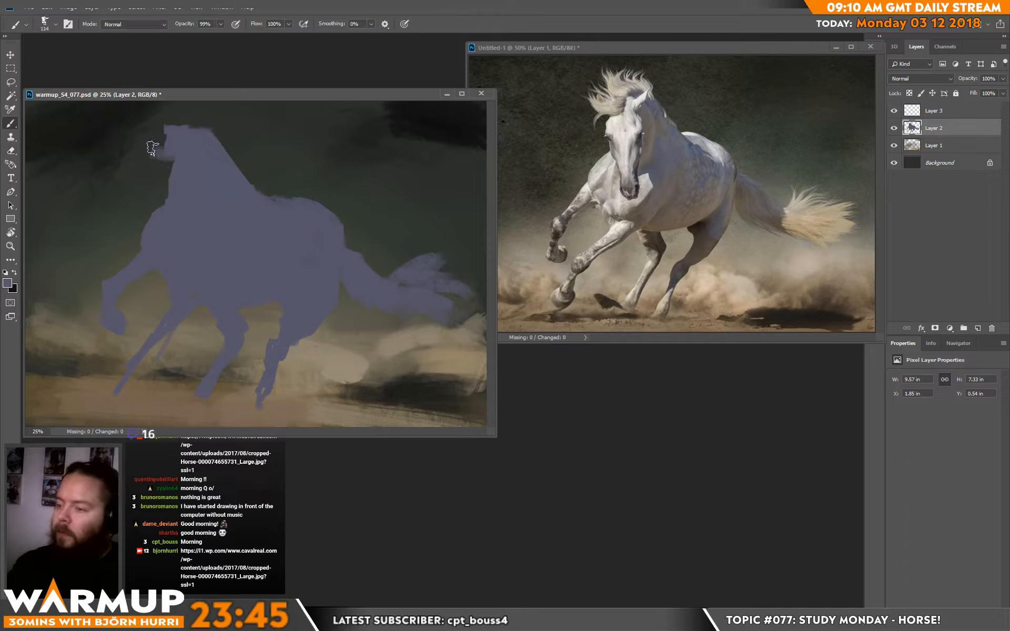
mouse_move(181, 143)
mouse_down()
mouse_move(172, 124)
mouse_move(191, 141)
mouse_move(187, 128)
mouse_move(198, 143)
mouse_move(218, 121)
mouse_move(214, 146)
mouse_up()
key(e)
key(b)
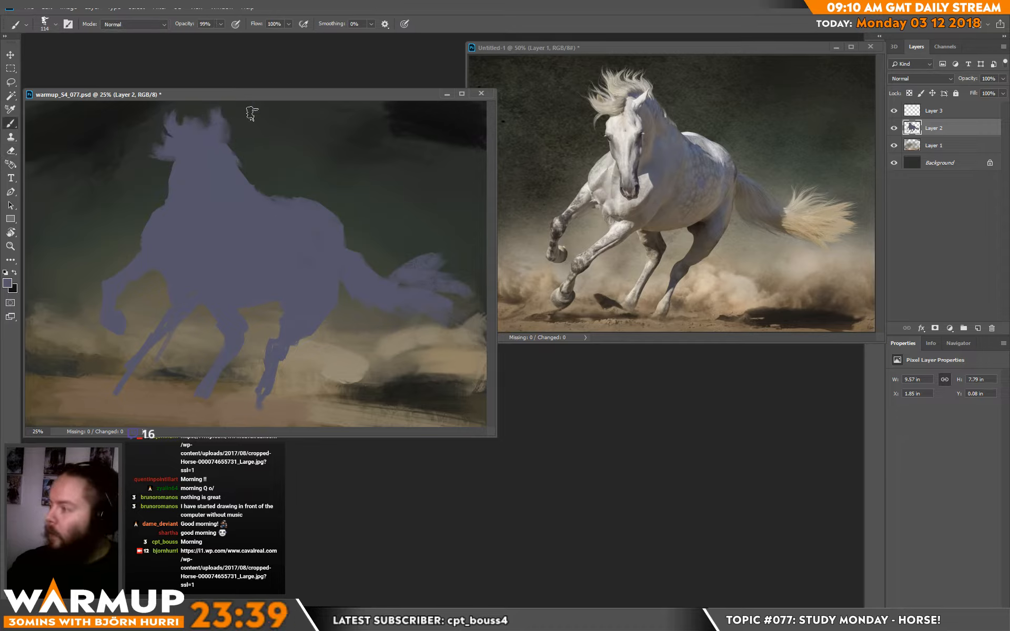
Step: Refine the silhouette by erasing stray paint along the back, rump, tail and hind leg, alternating with small brush touch-ups
key(e)
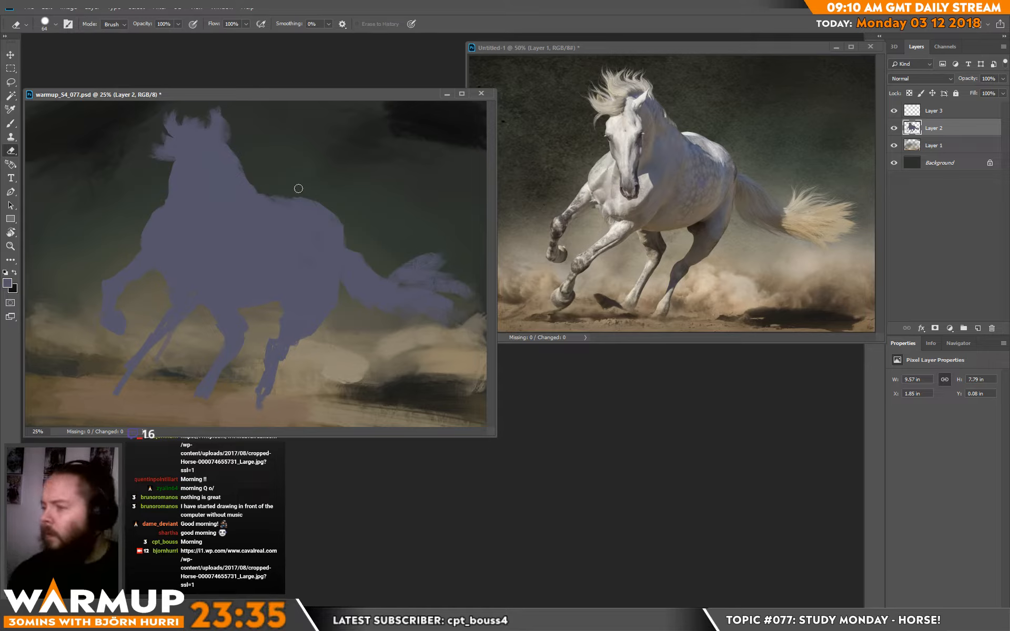
drag(269, 193, 299, 195)
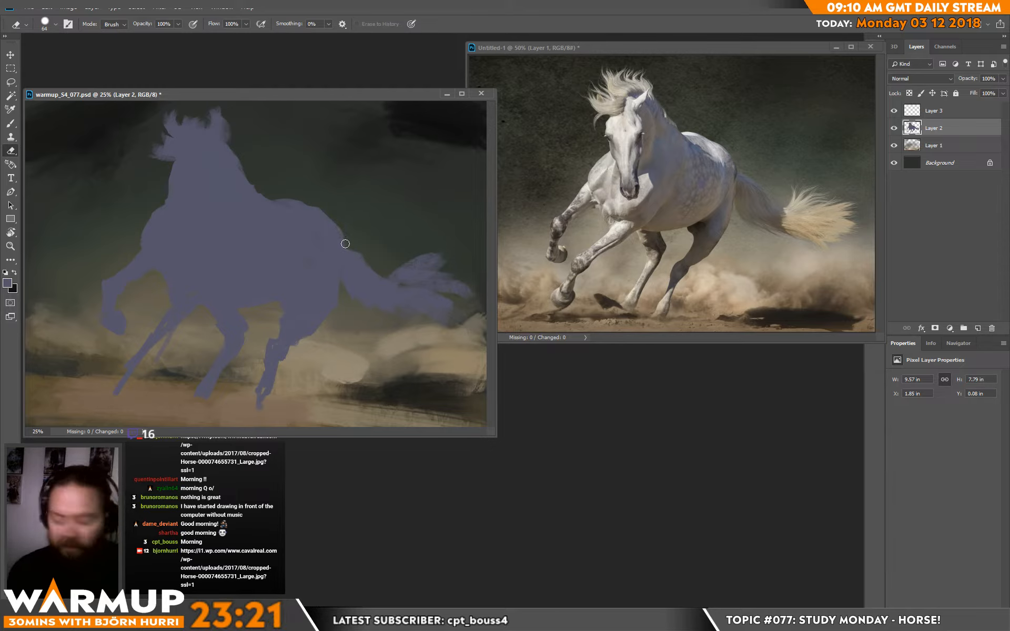
key(b)
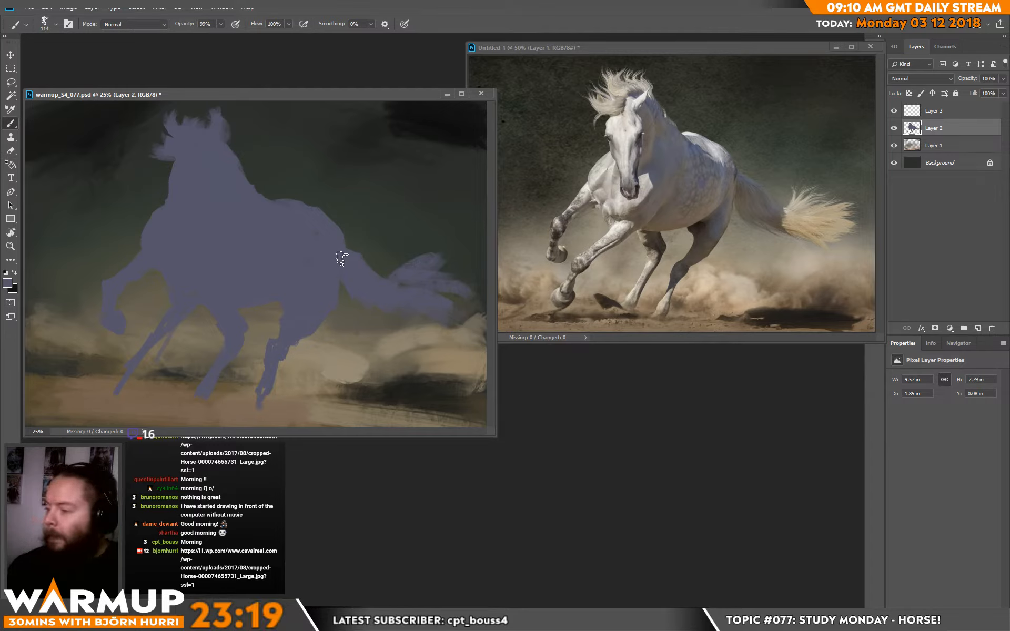
key(e)
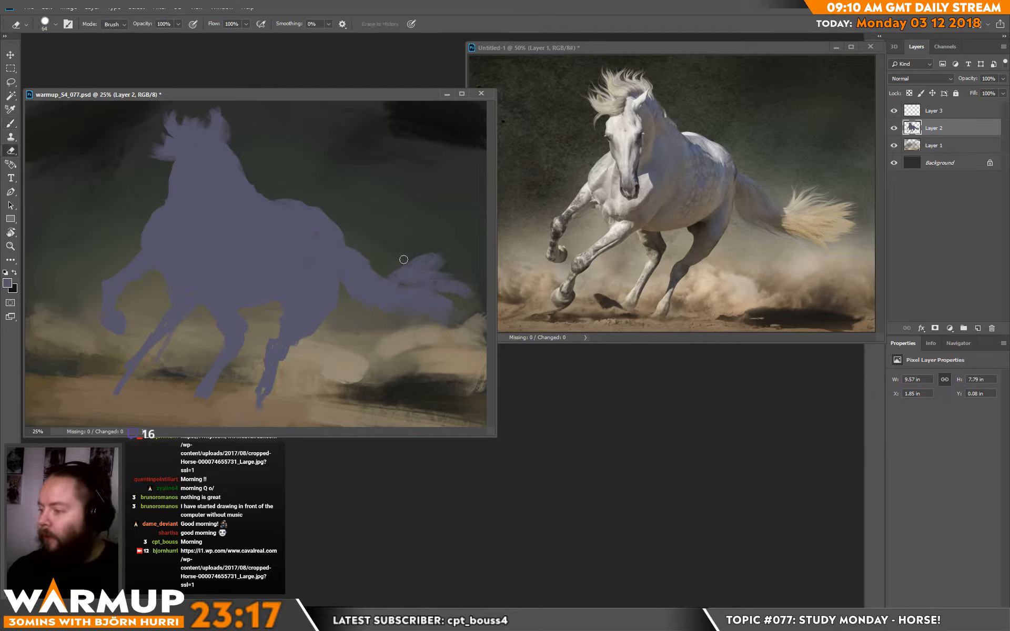
key(b)
key(e)
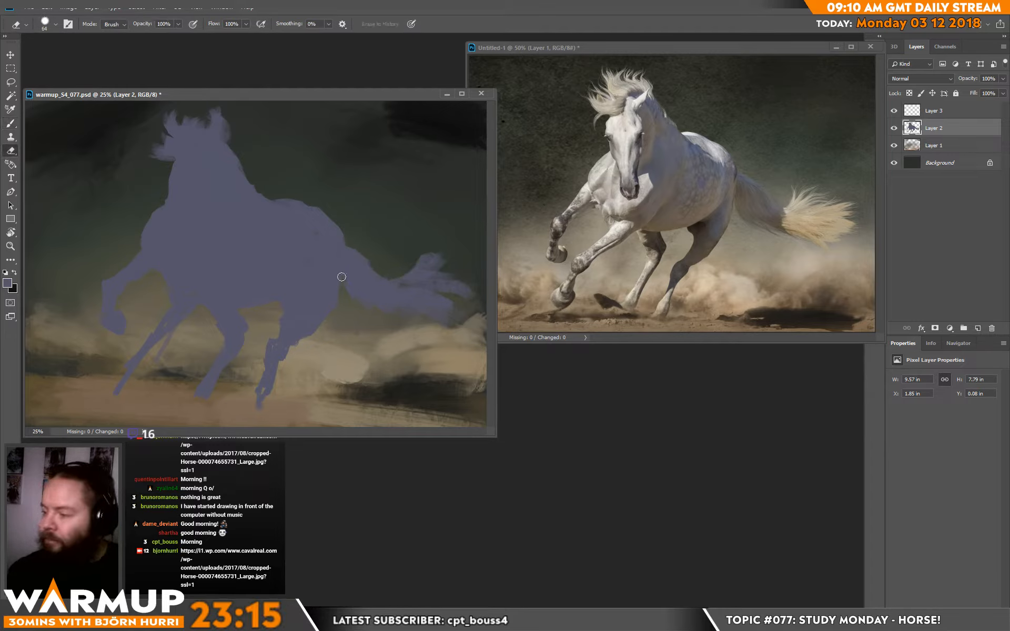
key(b)
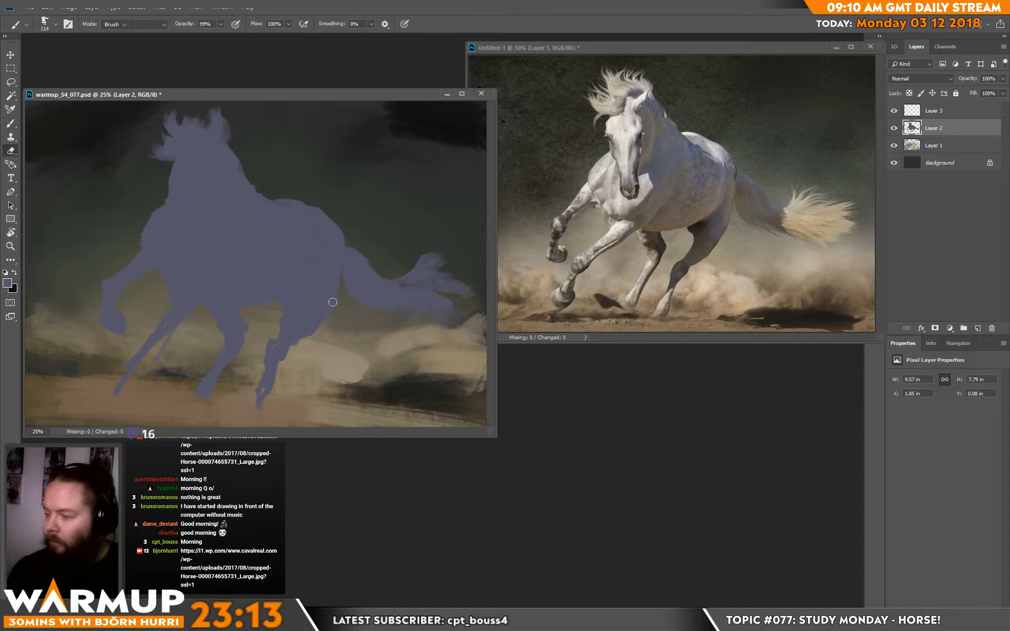
key(e)
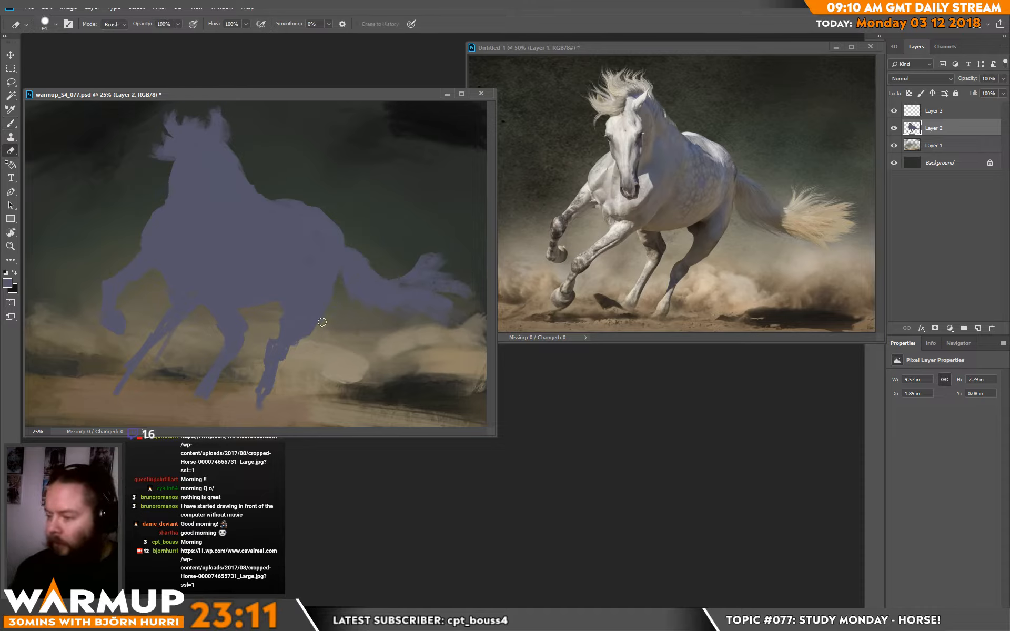
Step: Reshape the rearmost hind leg from hock to hoof, filling its gaps with paint and erasing ragged edges along the lower leg
key(b)
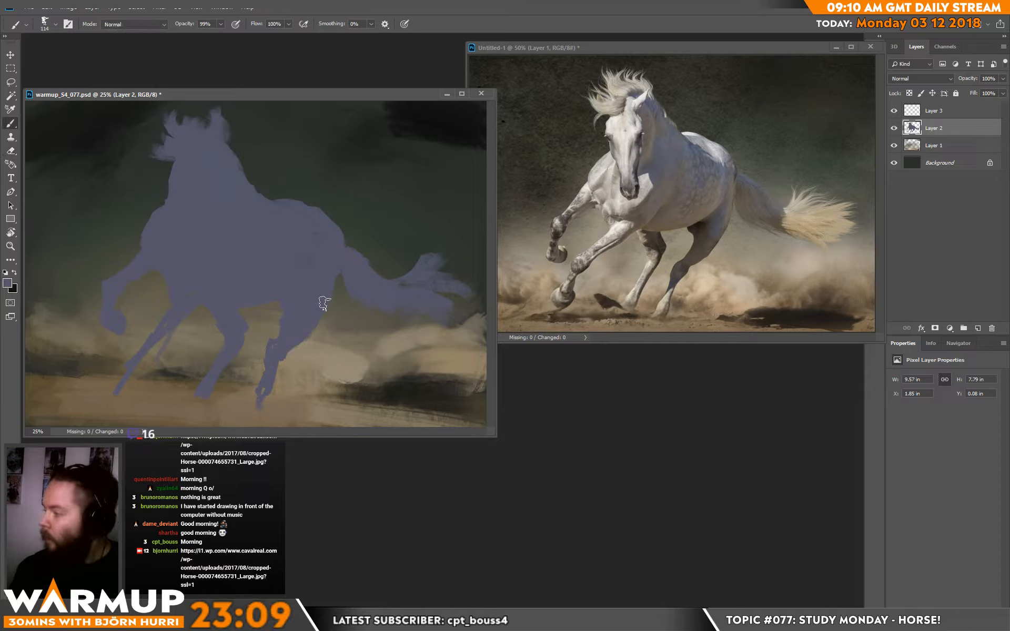
key(e)
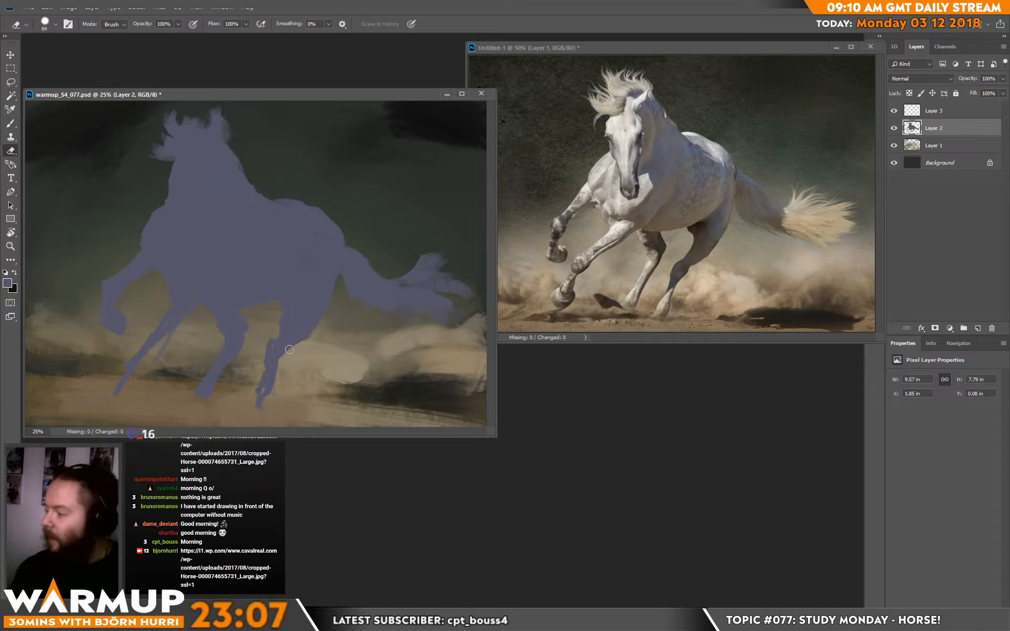
key(b)
drag(288, 345, 272, 376)
key(e)
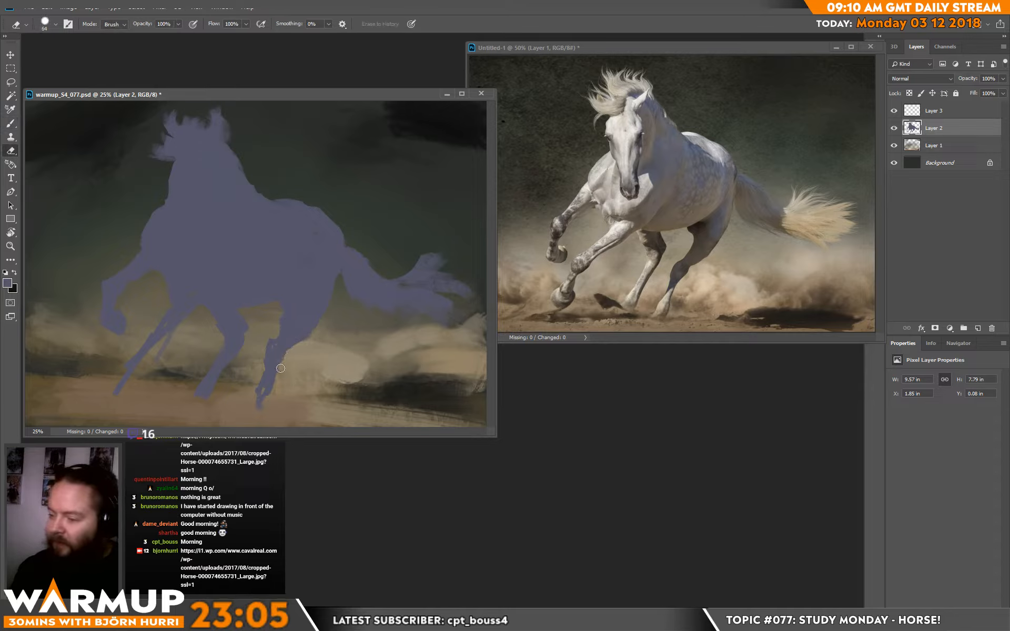
key(b)
key(e)
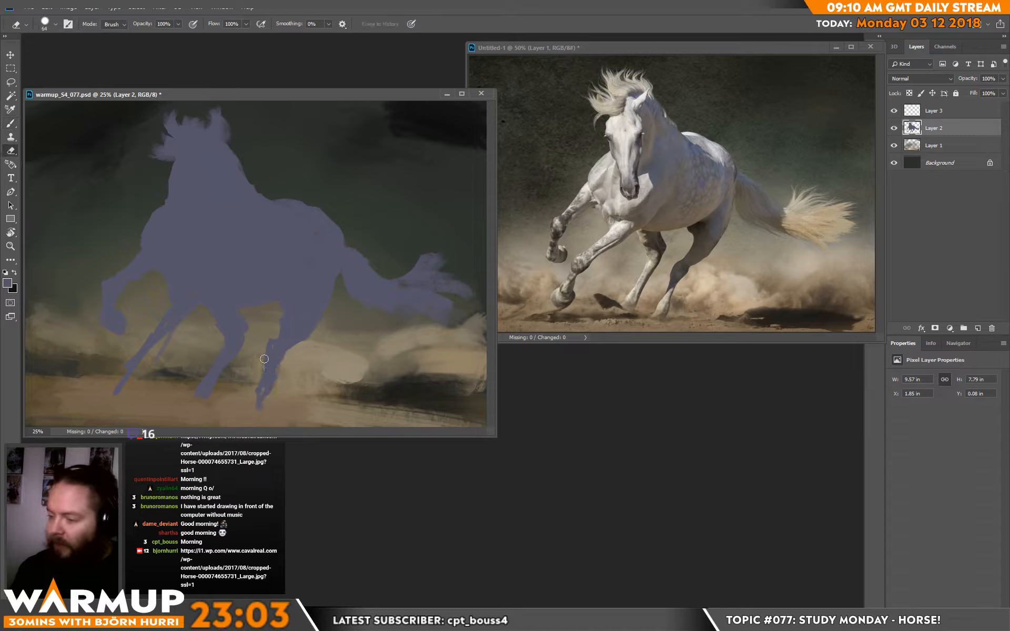
drag(281, 363, 255, 404)
key(b)
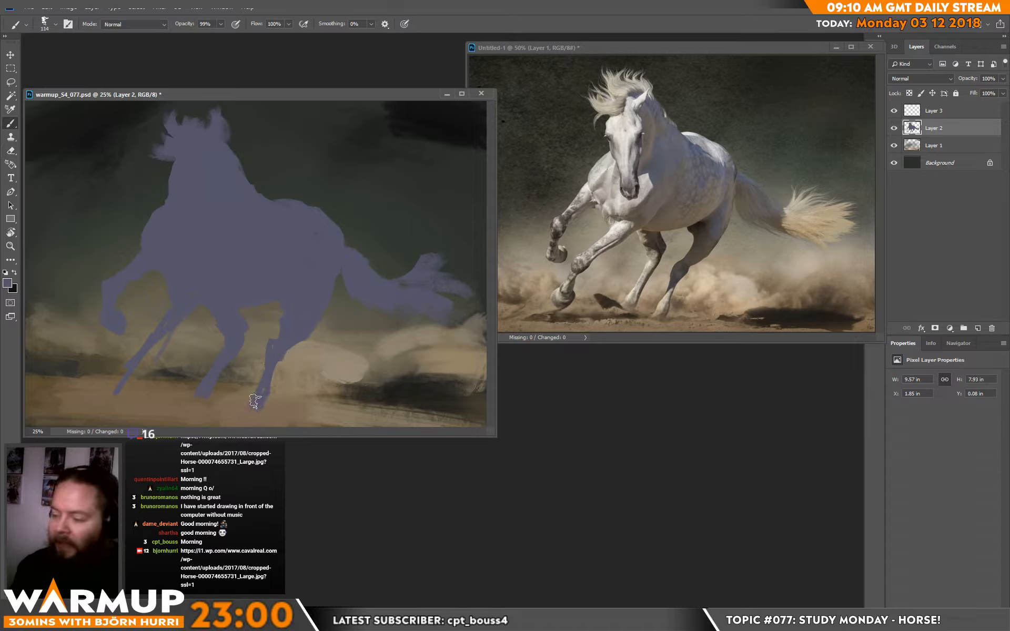
key(e)
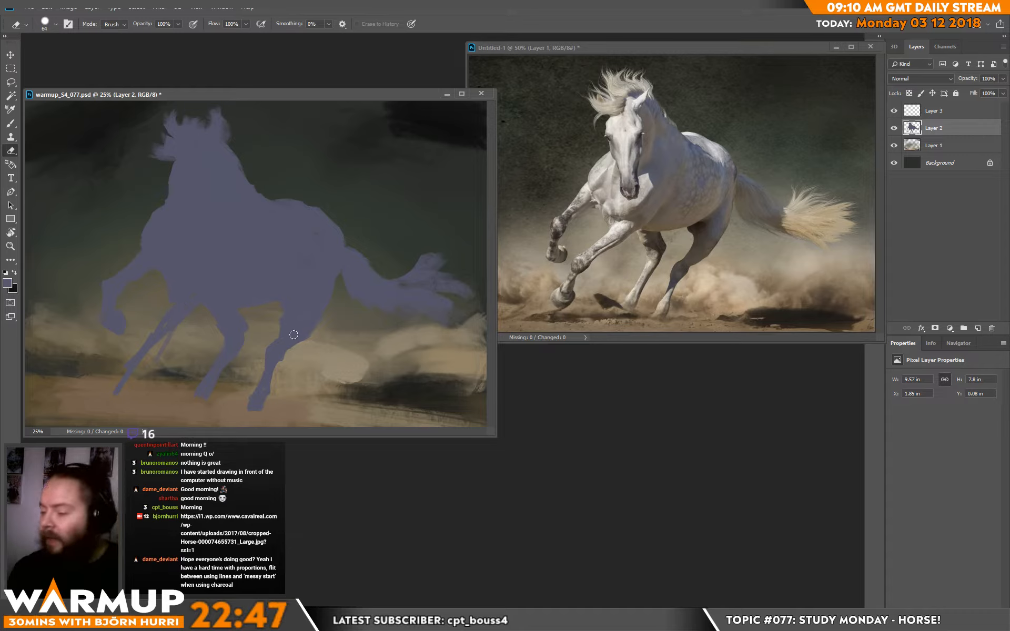
Step: Refine the belly line and the nearer hind leg, bending its hock and narrowing the lower leg with the eraser and a 66 px brush
key(b)
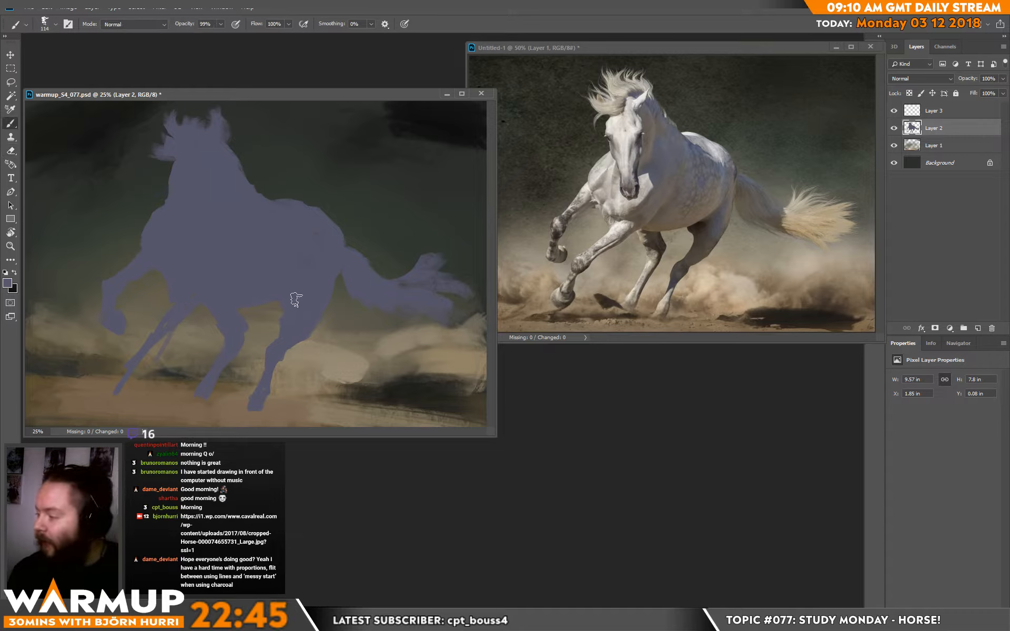
key(e)
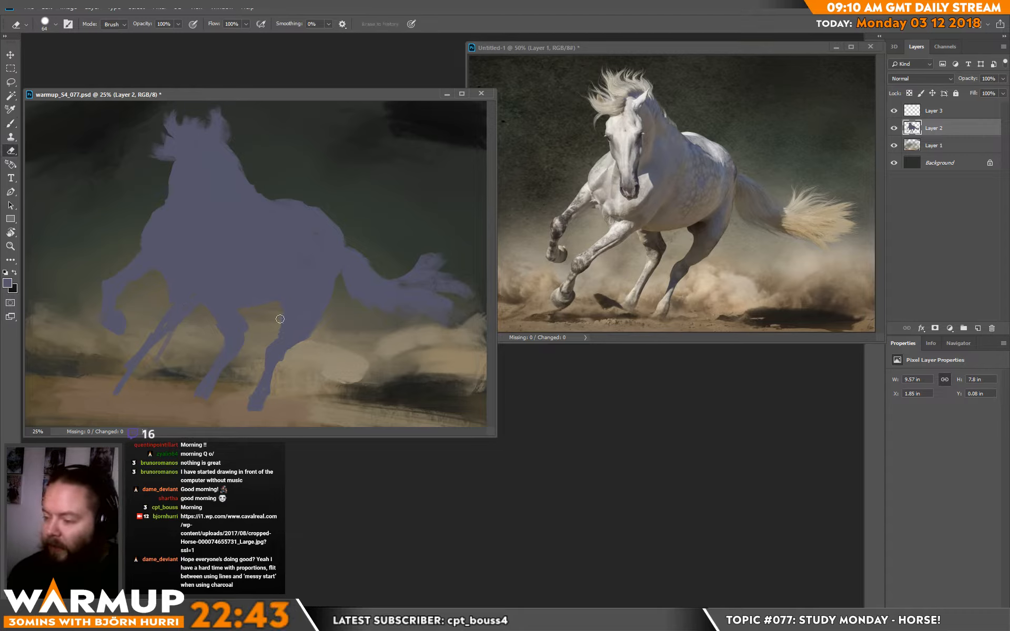
key(b)
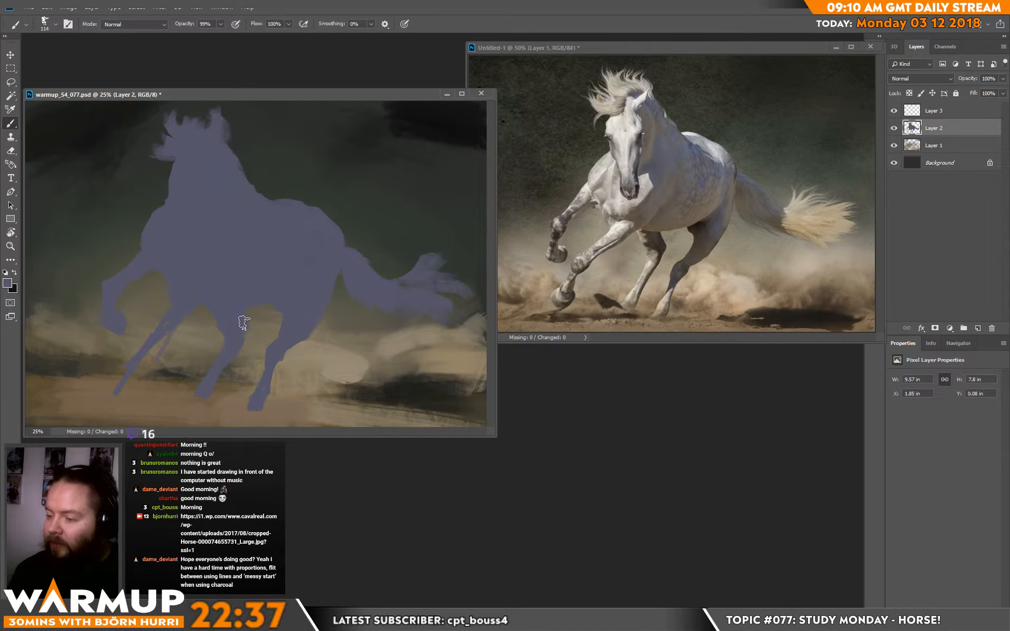
right_click(288, 324)
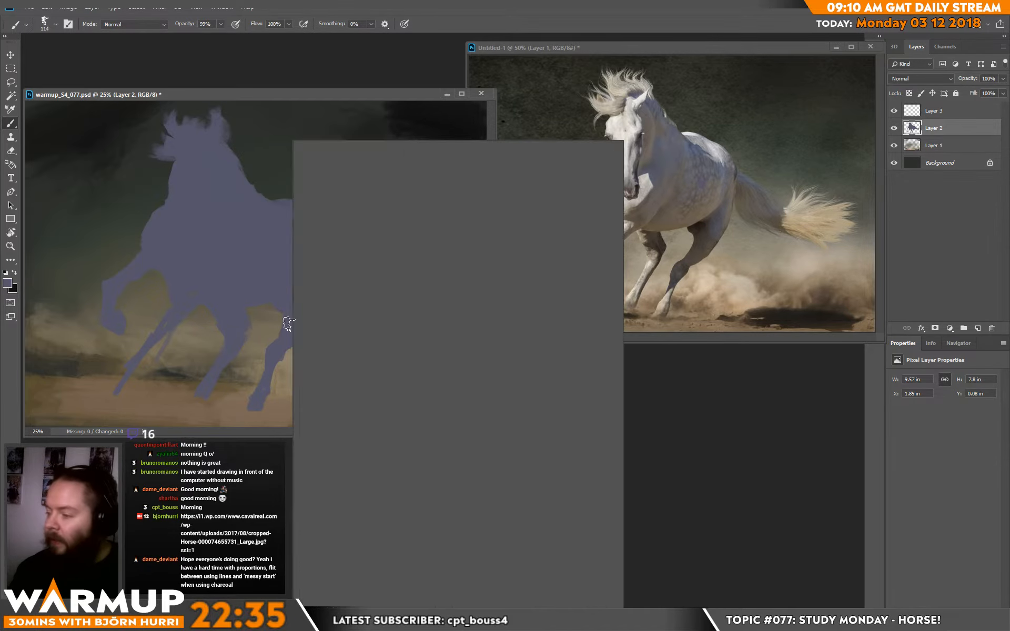
key(Escape)
key(e)
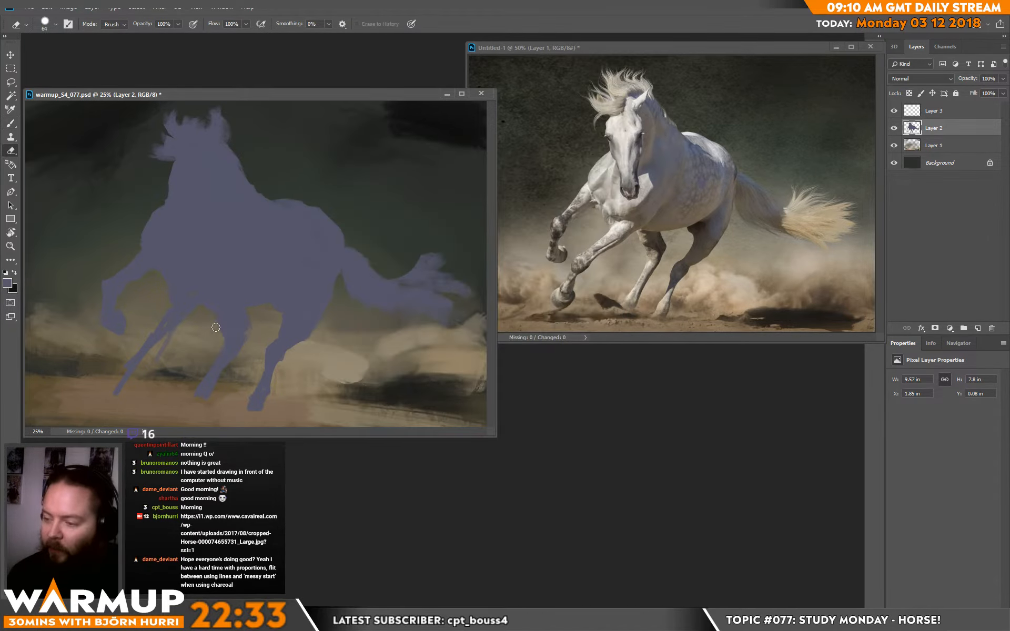
key(b)
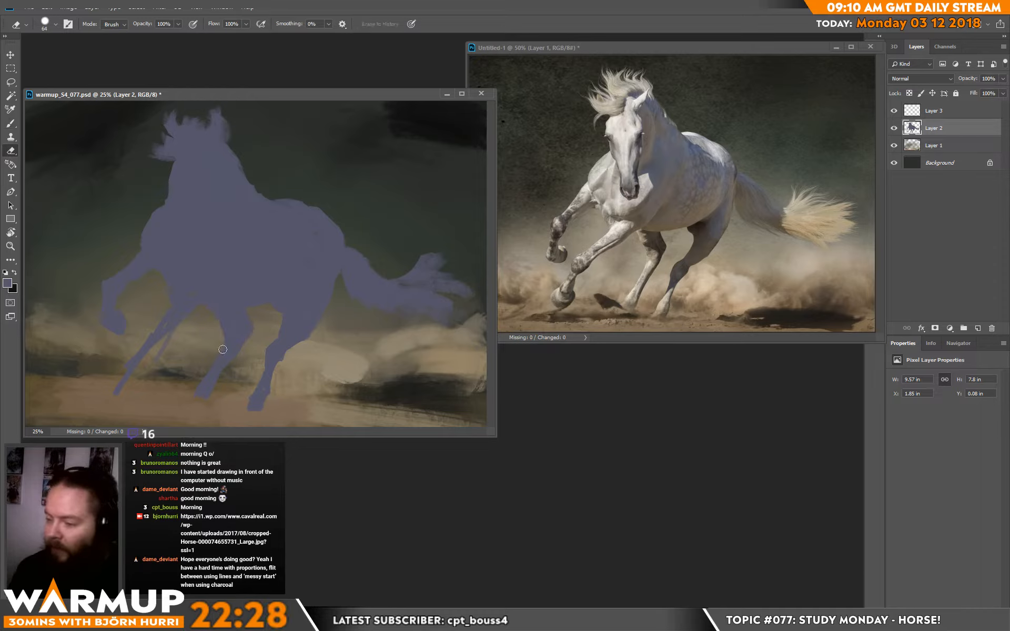
key(e)
key(b)
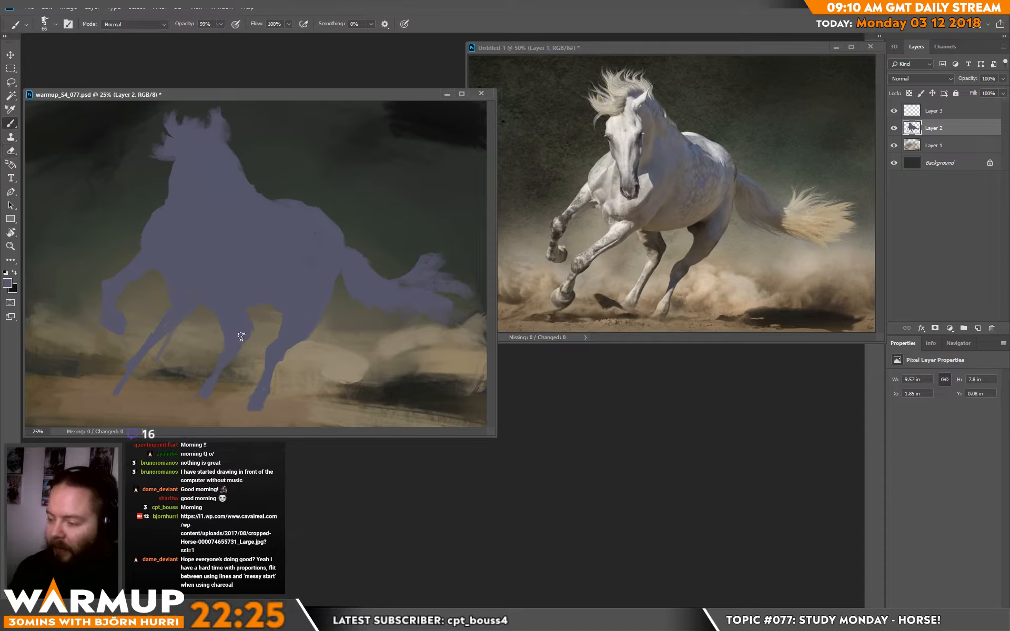
key(e)
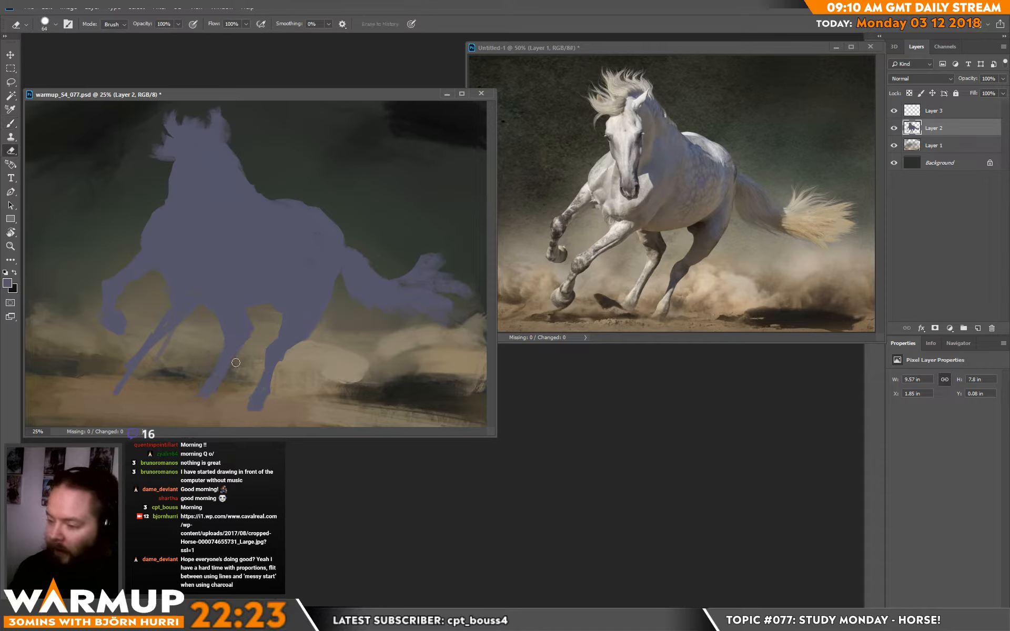
Step: Thicken the upper part of the extended foreleg and carve the knee, fetlock and hoof of the raised foreleg
key(b)
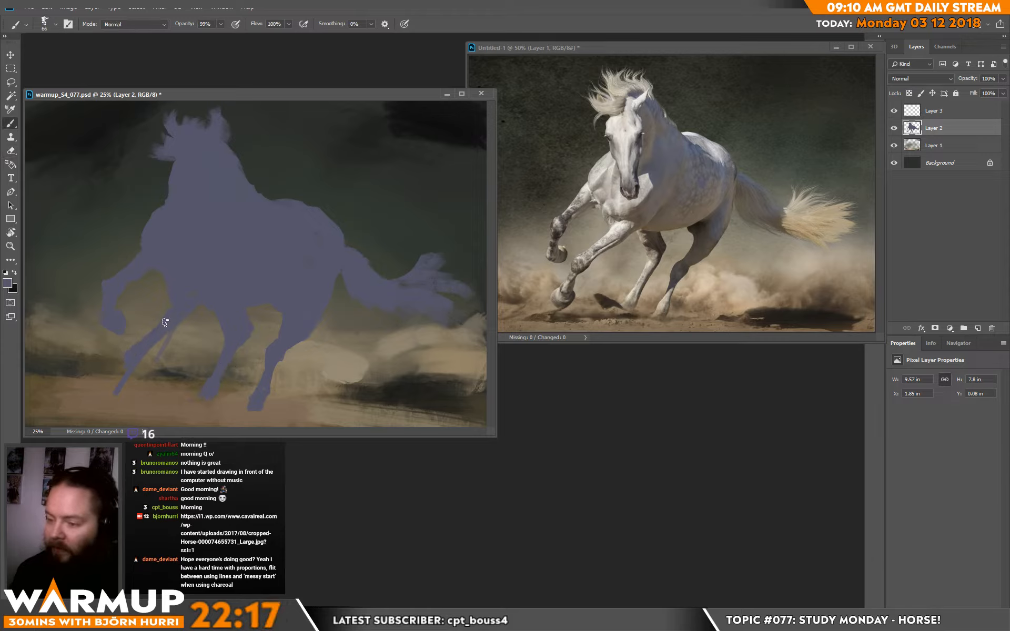
key(e)
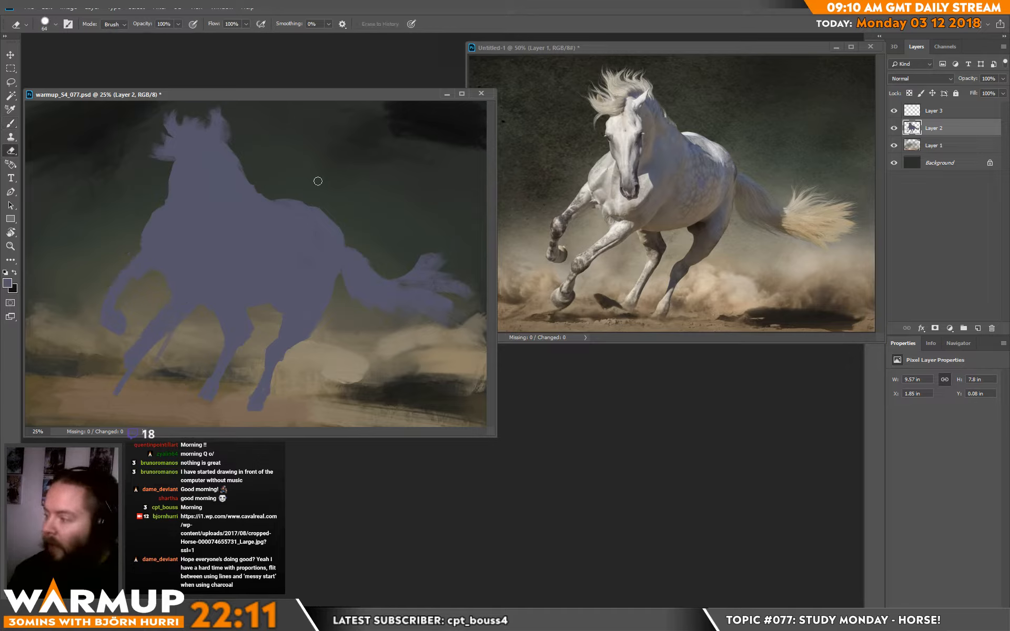
key(b)
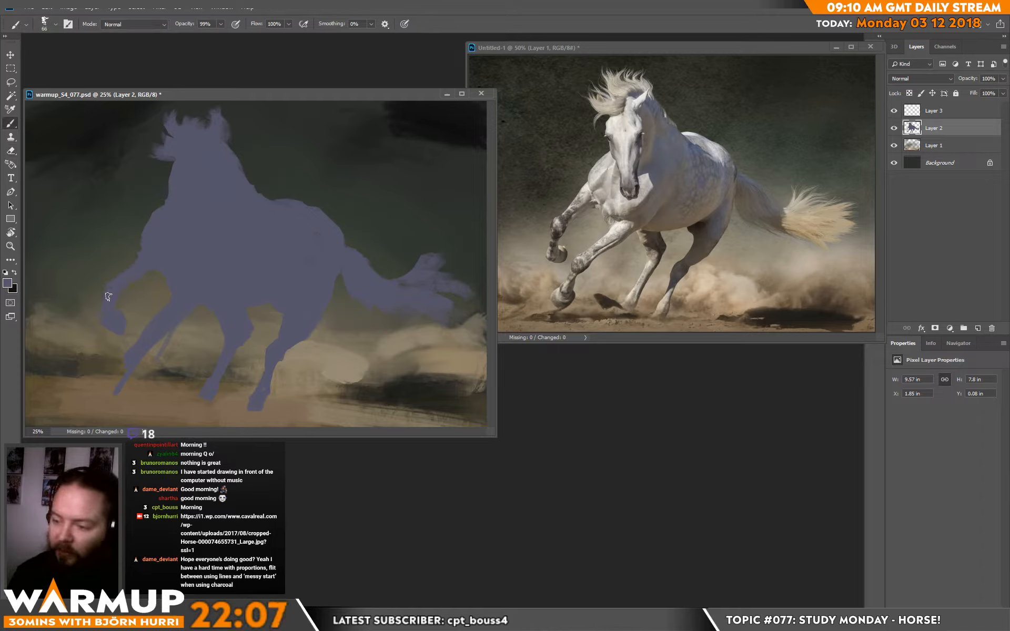
key(e)
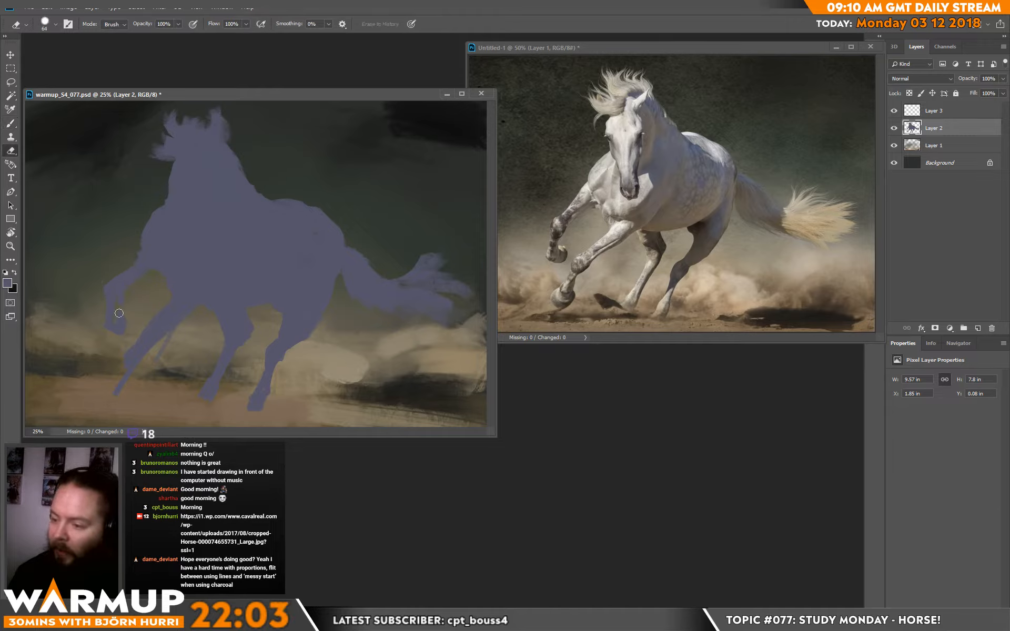
key(b)
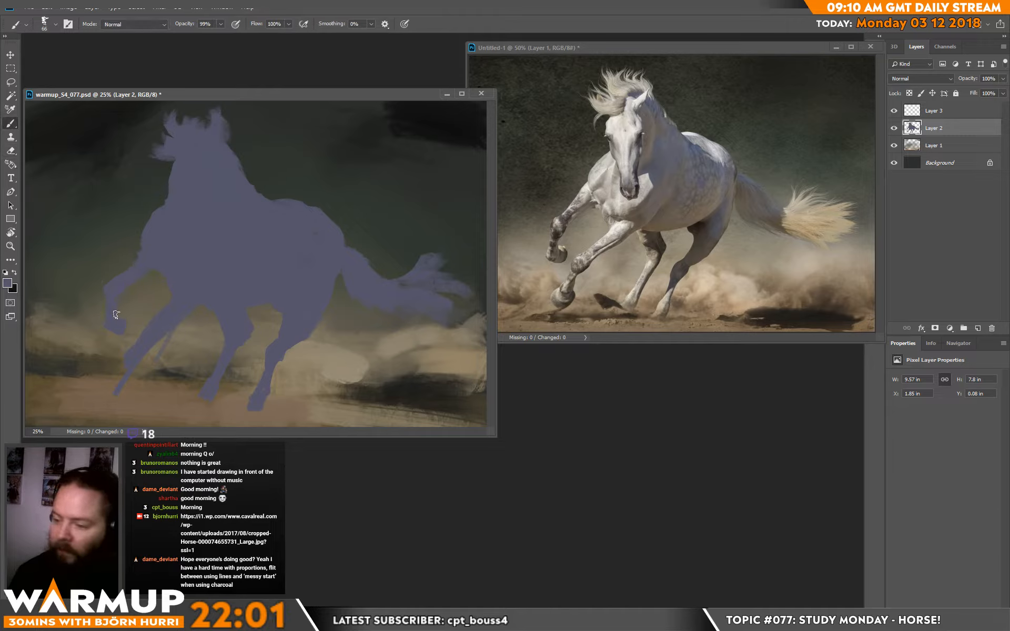
Step: Erase the stray sliver behind the extended foreleg and paint its fetlock and rounded hoof
key(e)
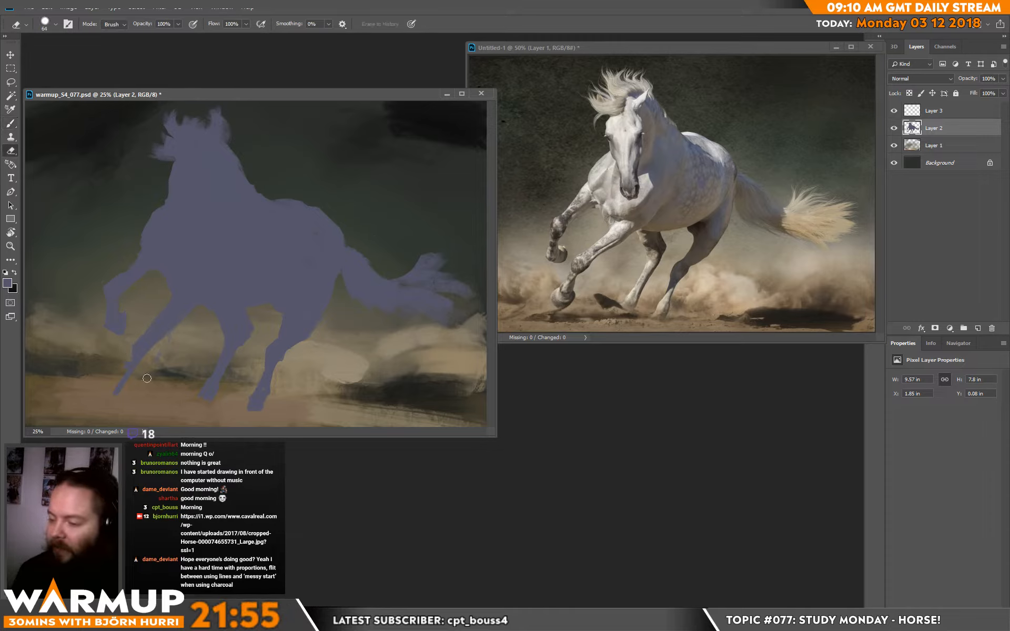
key(b)
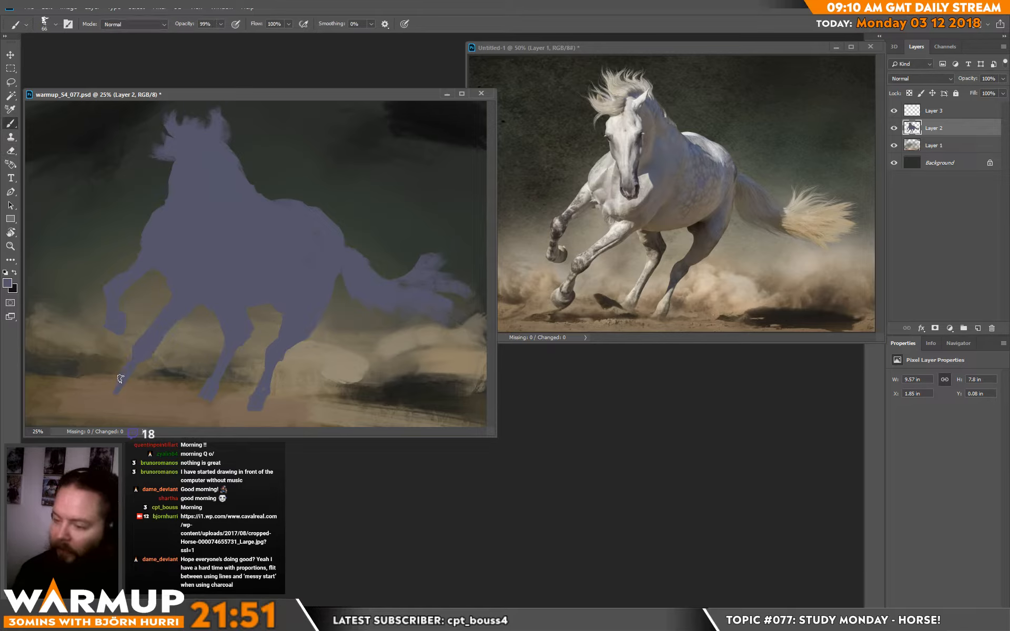
drag(114, 393, 131, 382)
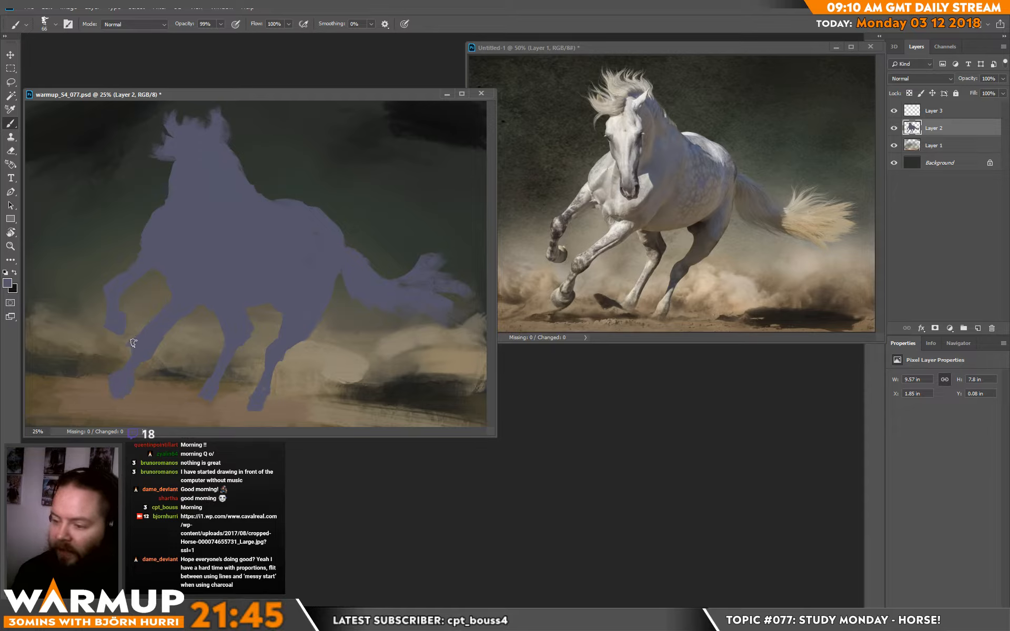
key(e)
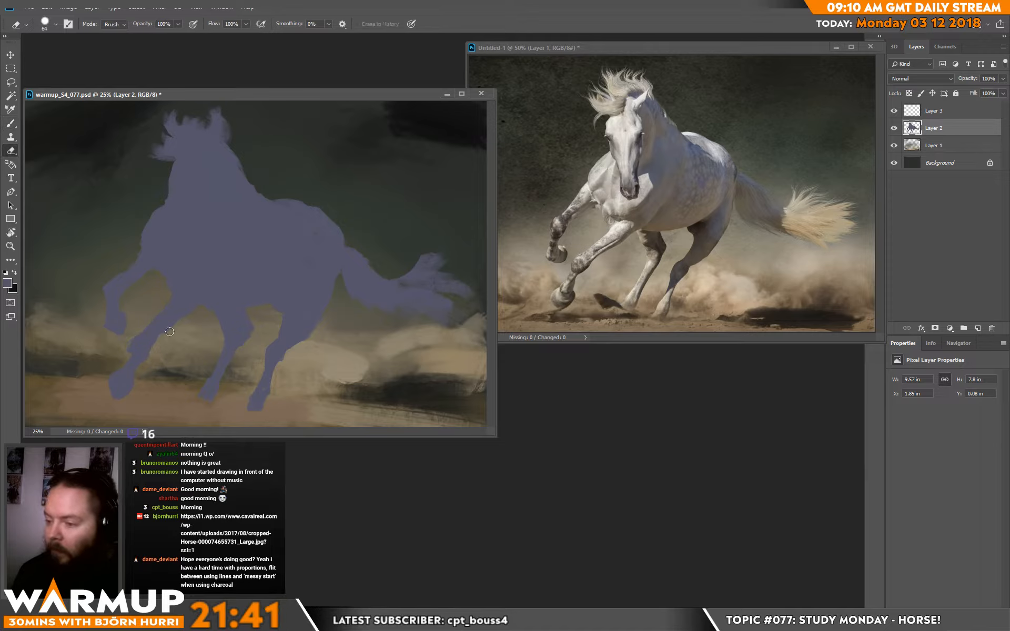
Step: Clean up the belly, trim the chest and throat edges, and refine where the raised foreleg joins the shoulder
key(b)
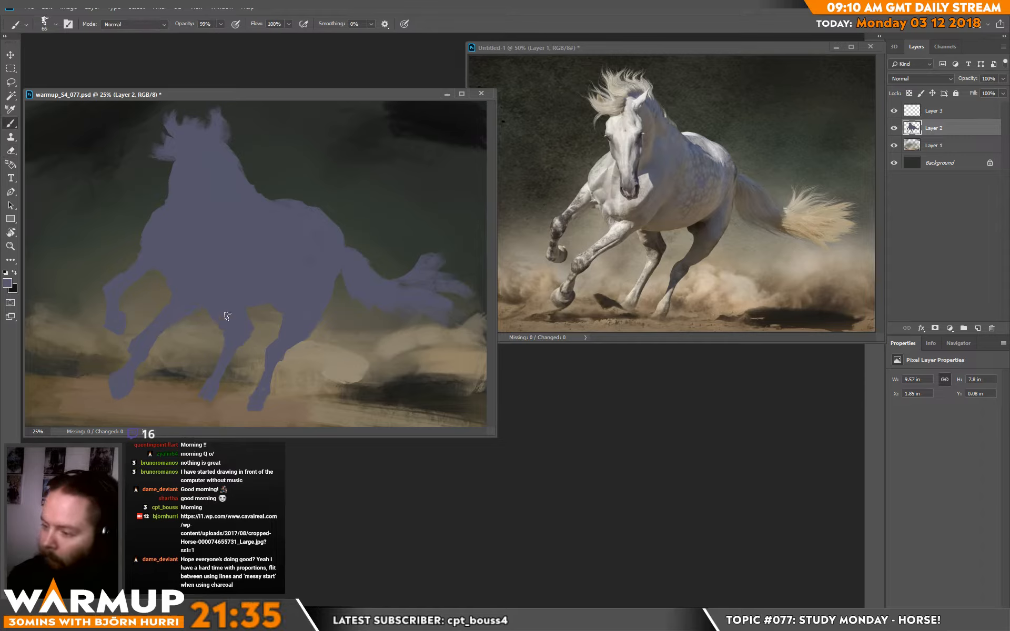
key(e)
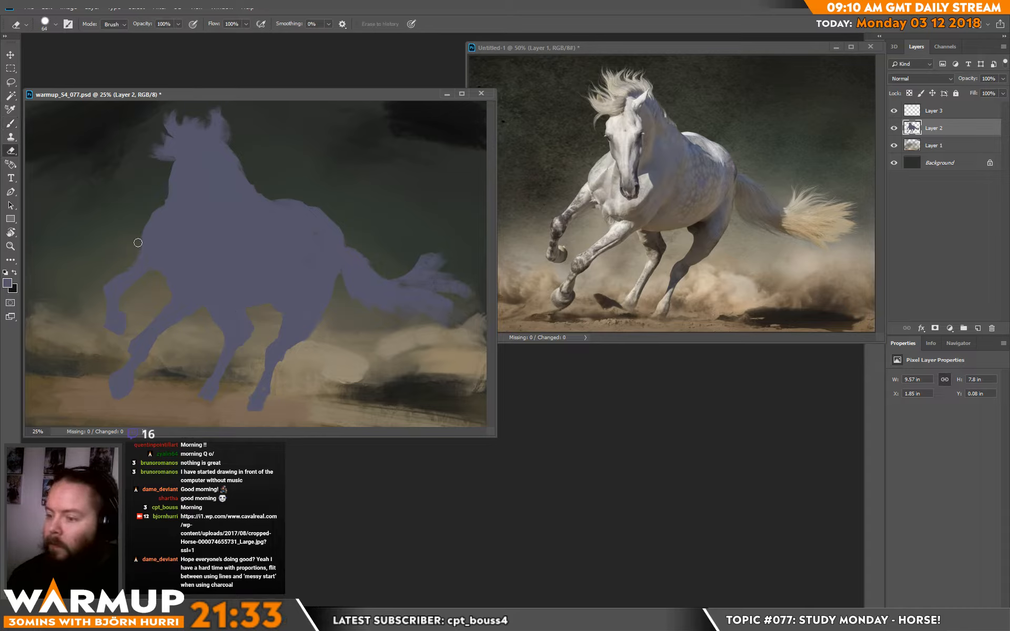
key(b)
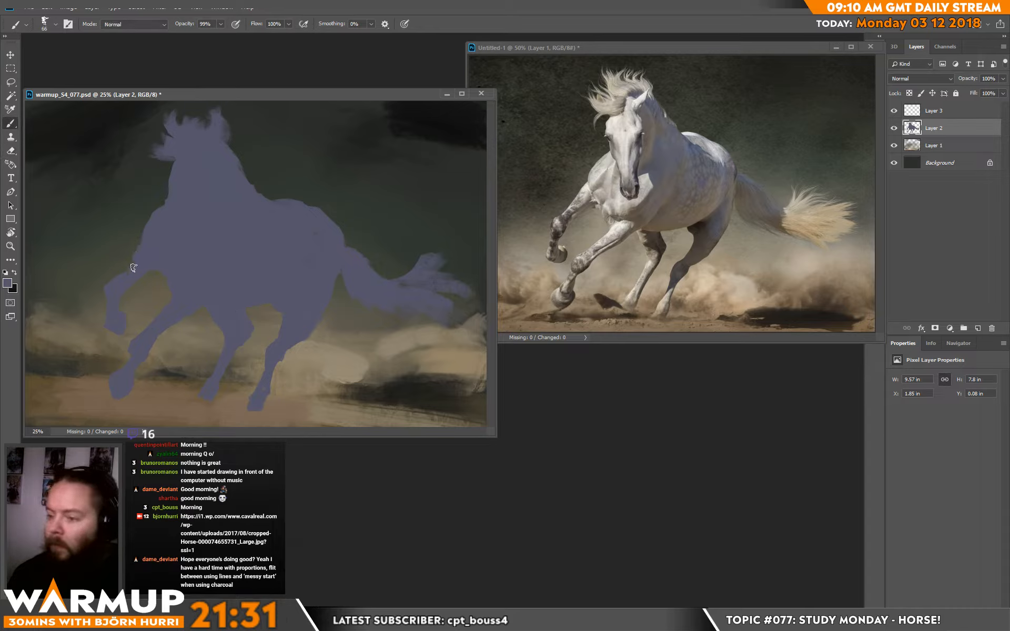
key(e)
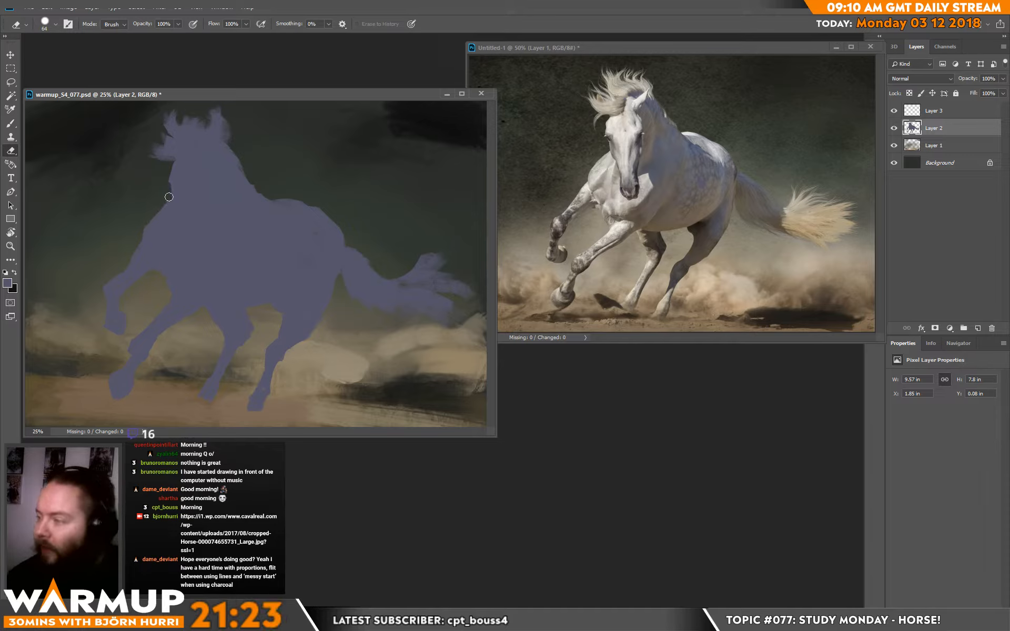
key(b)
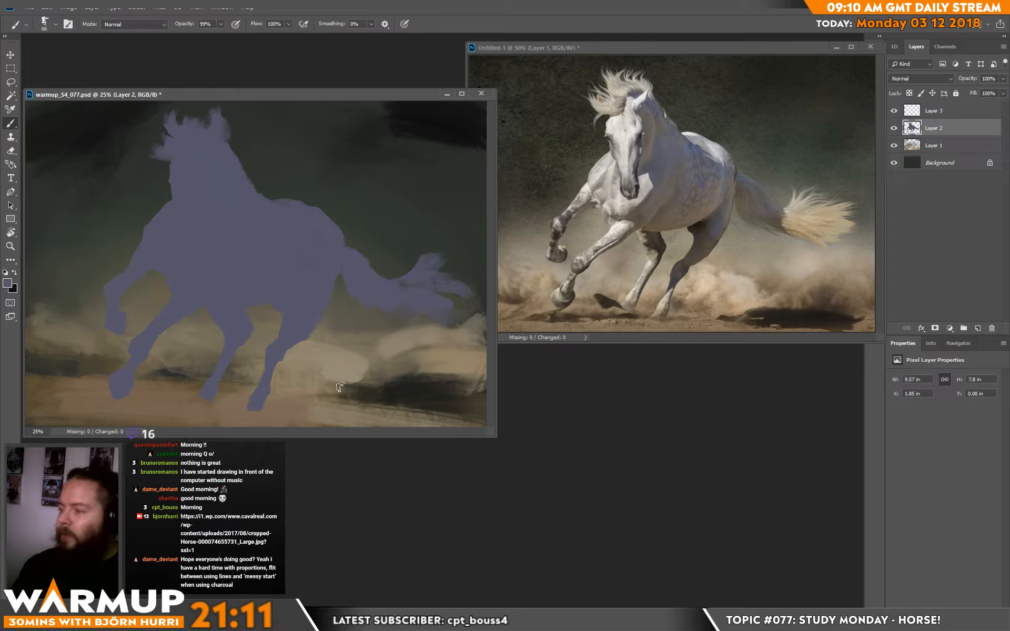
Step: Warp the horse silhouette to raise the back and rump, pull the chest and forelegs inward, and shift the hind legs slightly forward
key(ctrl+t)
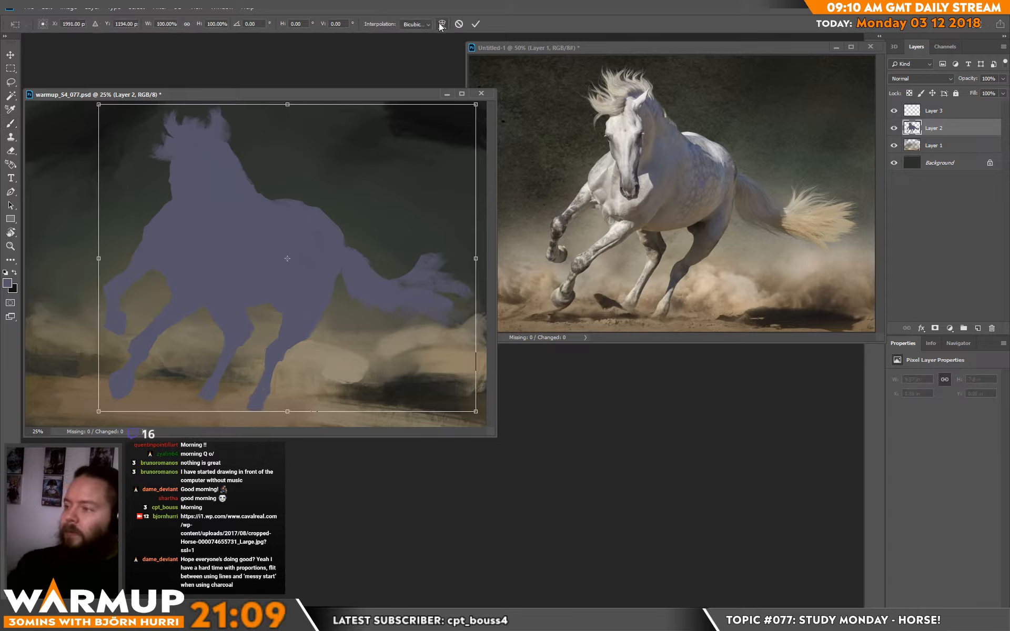
drag(348, 209, 345, 197)
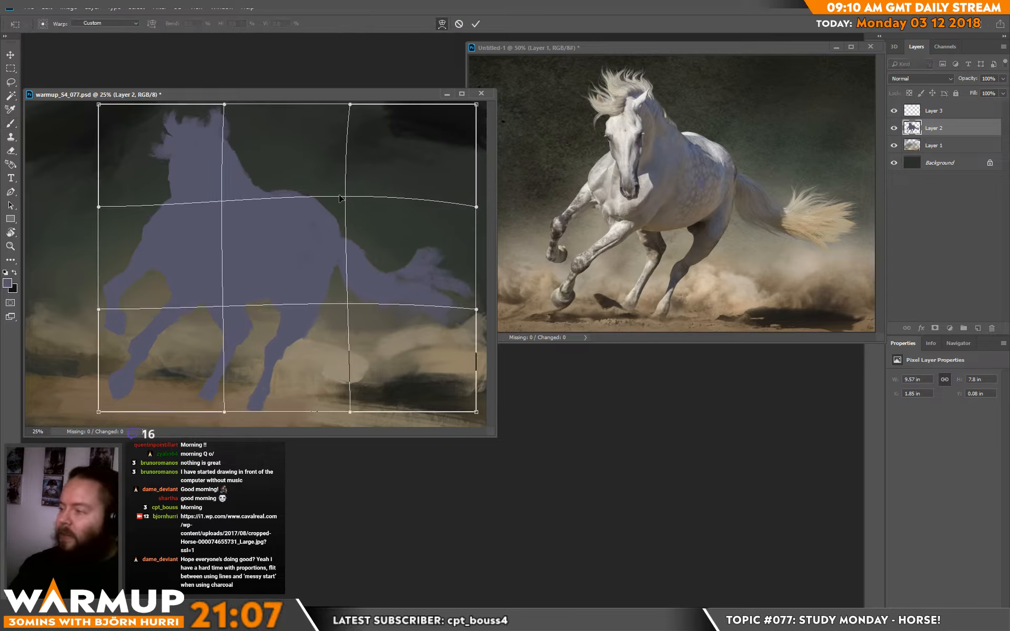
drag(110, 255, 120, 261)
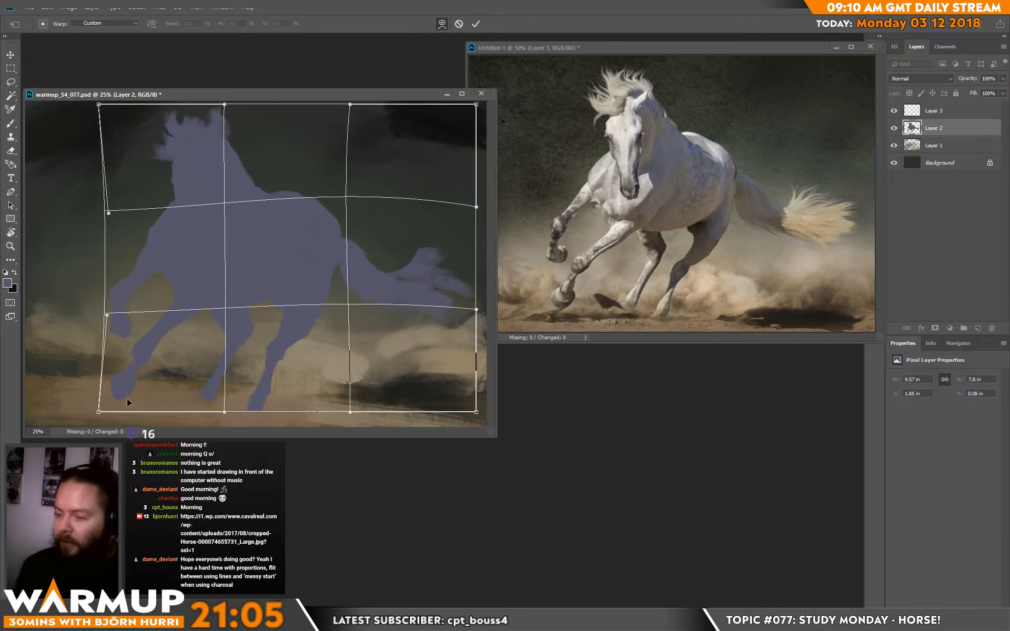
drag(126, 406, 123, 406)
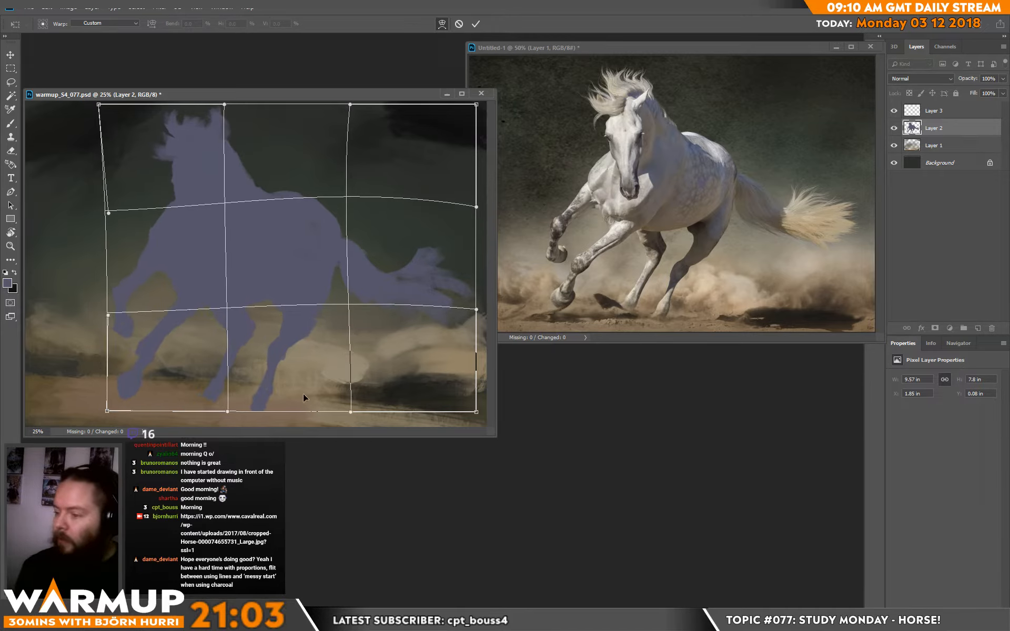
drag(353, 415, 341, 414)
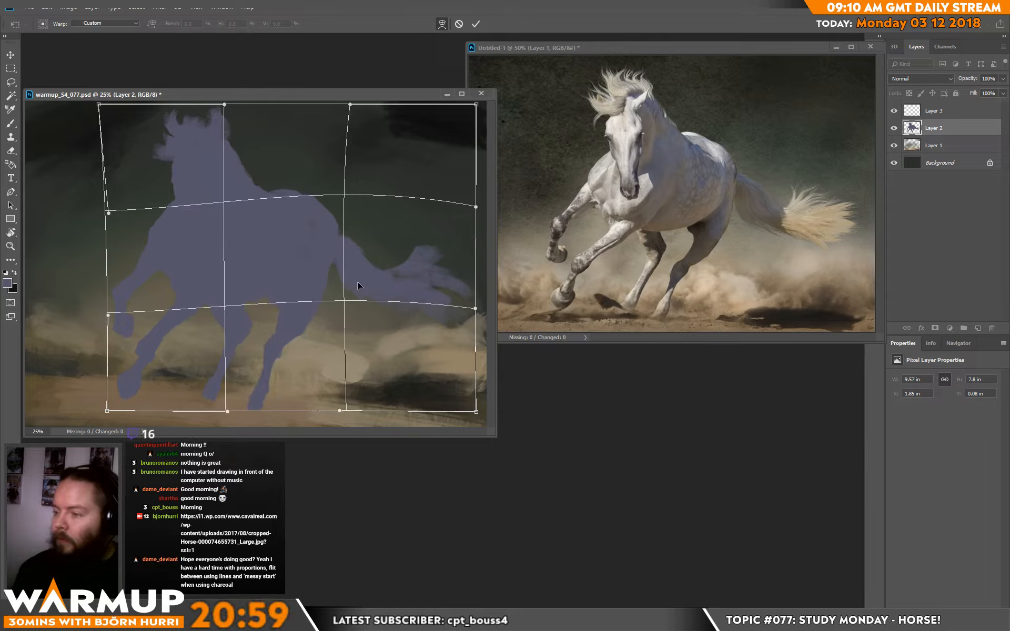
key(Return)
Step: Paint additional windblown strands into the mane on top of the head and wisps into the tail
key(b)
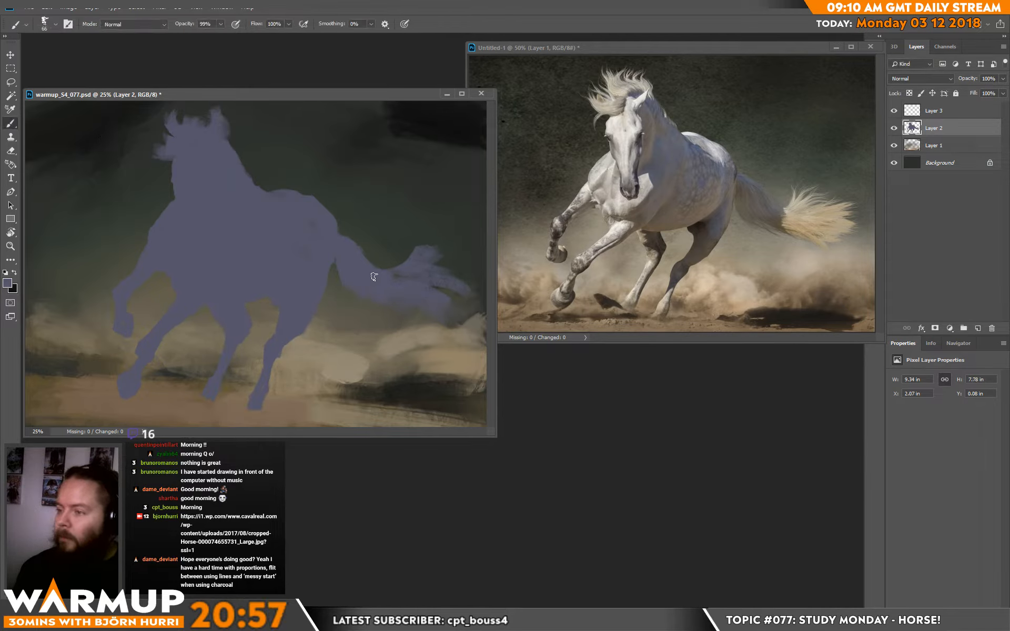
mouse_move(197, 122)
mouse_down()
mouse_move(195, 109)
mouse_move(228, 128)
mouse_up()
key(e)
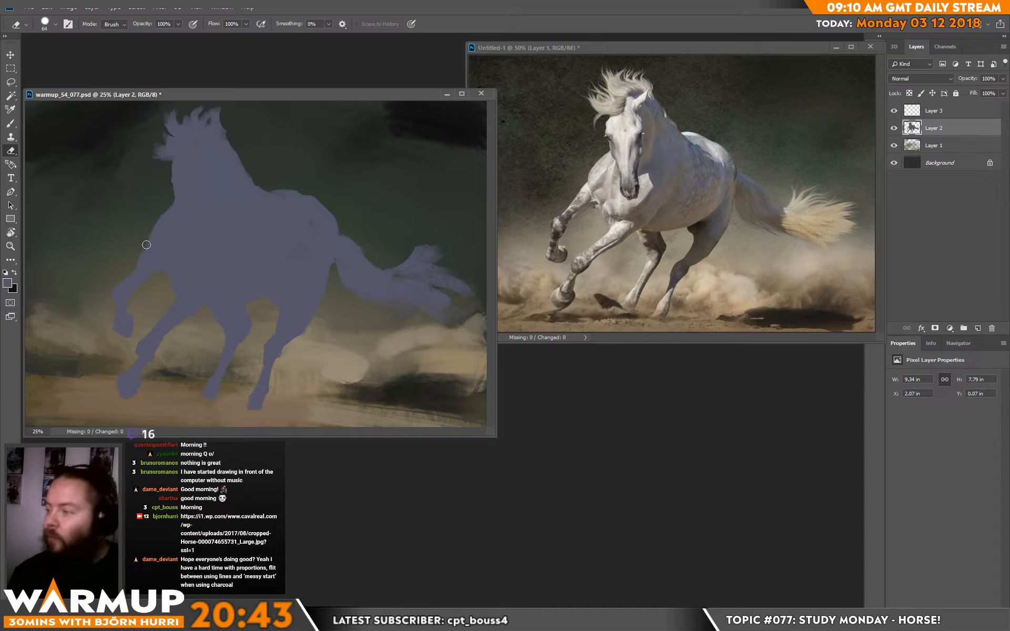
Step: Touch up the silhouette's chest, belly and hind leg edges on the horse layer, alternating brush and eraser
key(b)
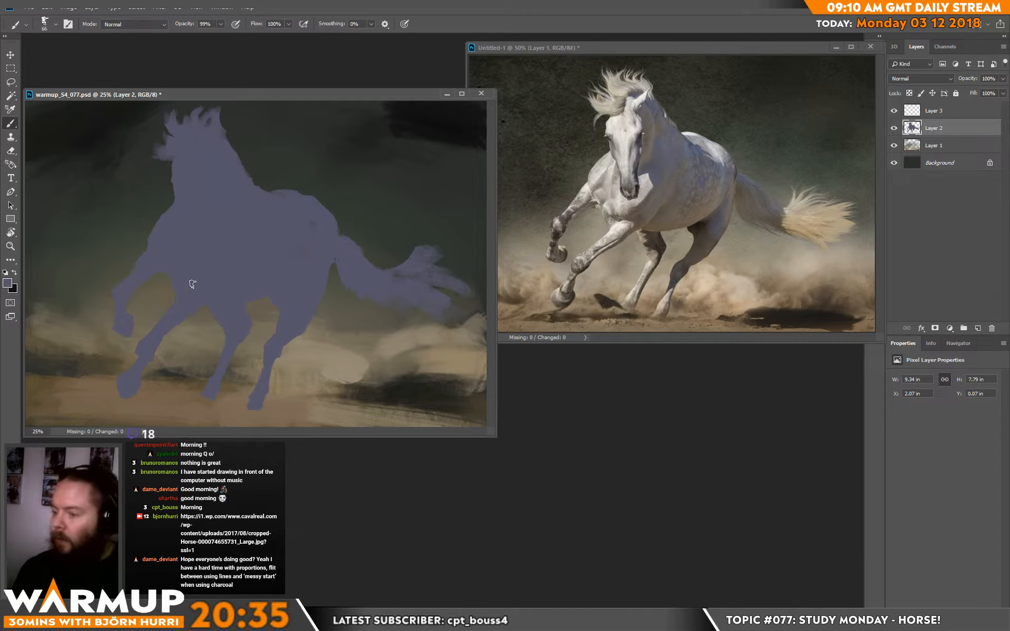
key(e)
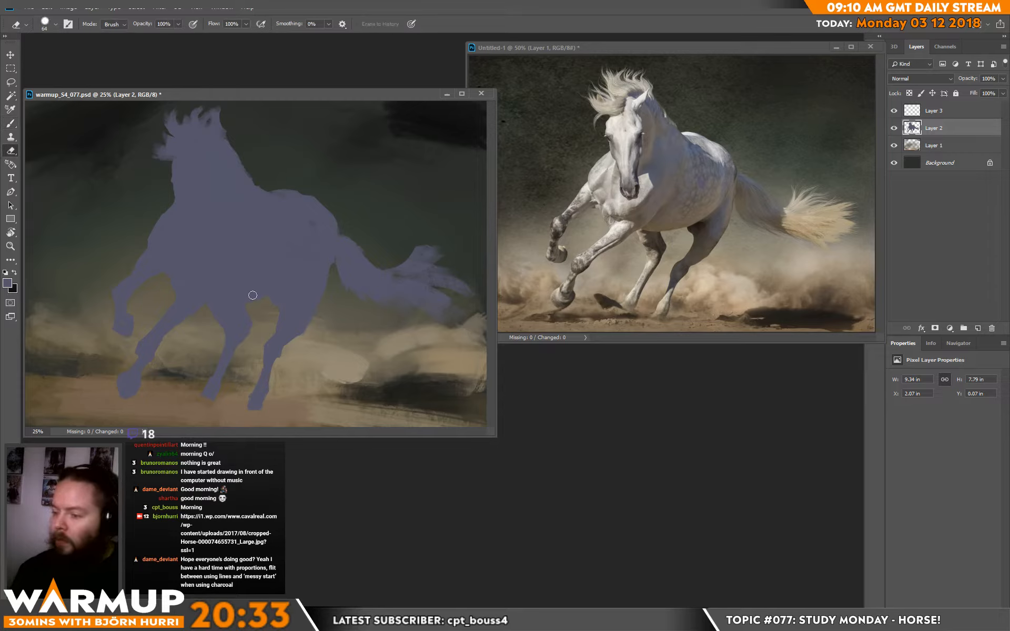
key(b)
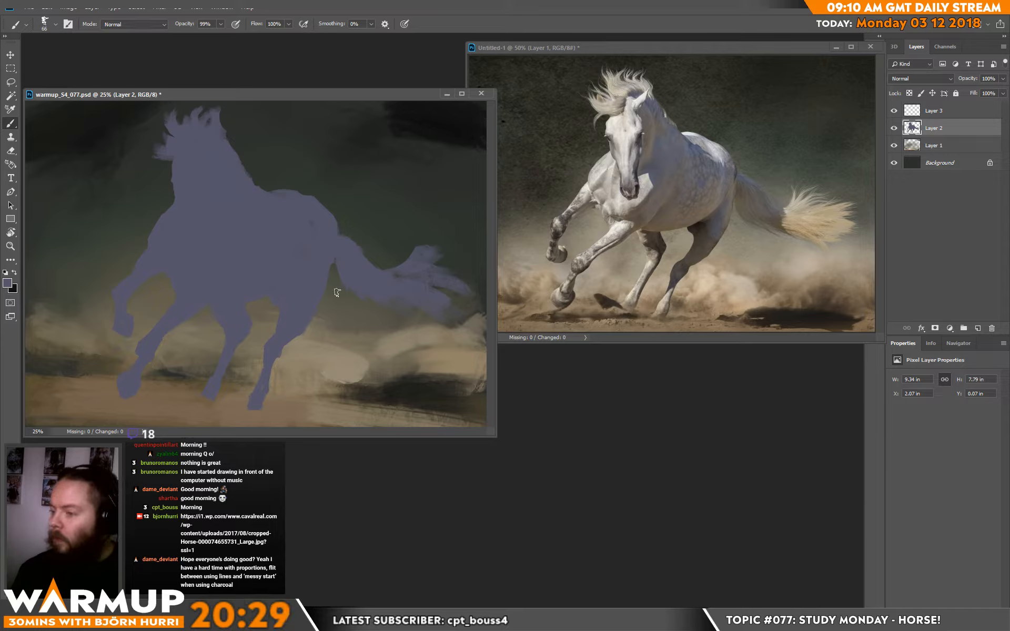
key(e)
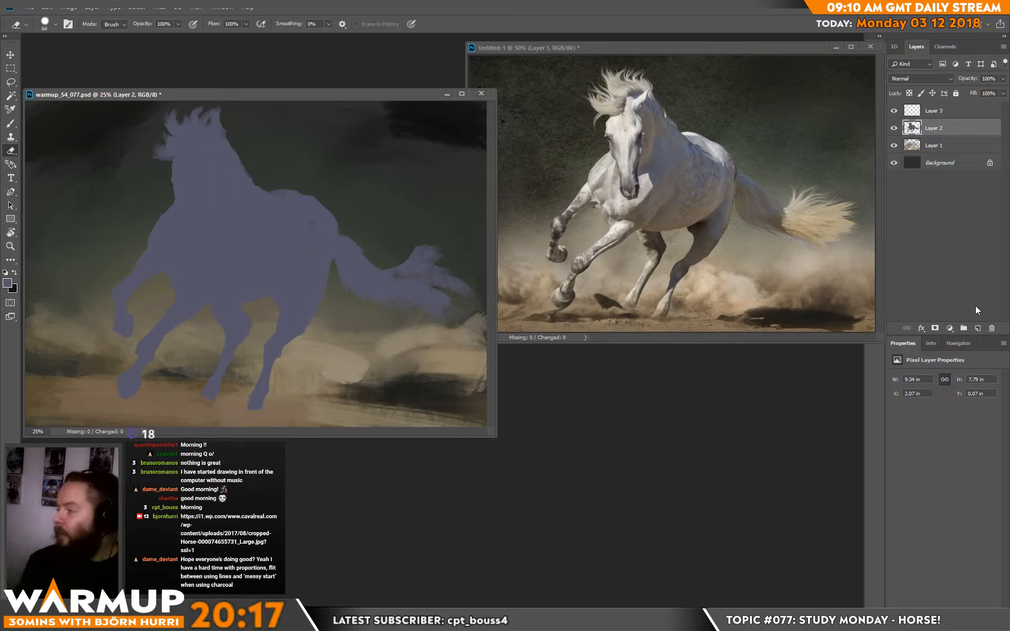
Step: Add a new layer clipped to the silhouette, and refine the extended foreleg and chest contour on the silhouette layer
click(977, 328)
key(ctrl+alt+g)
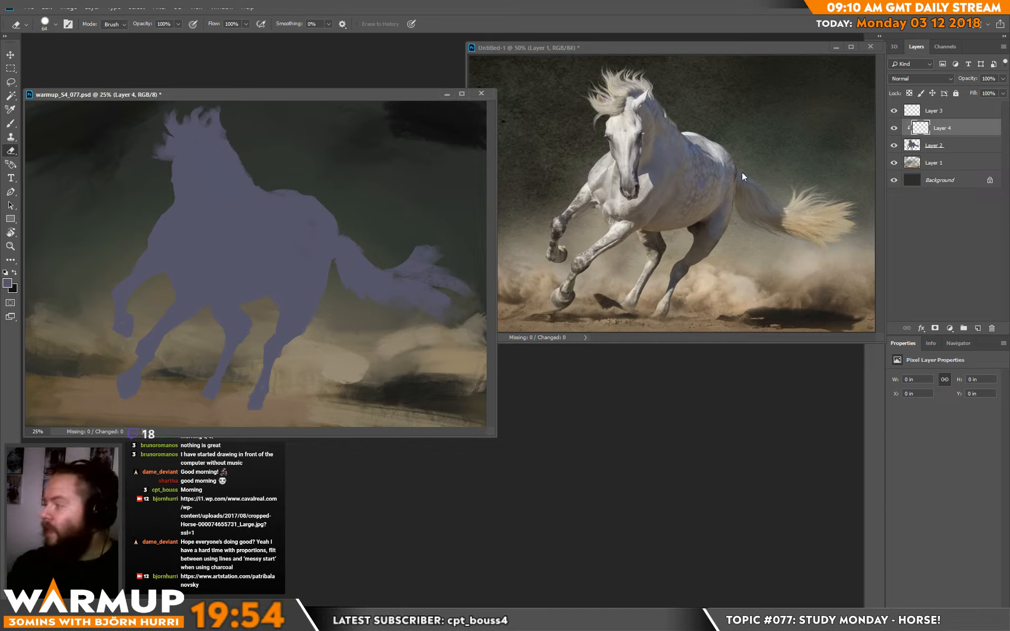
click(941, 145)
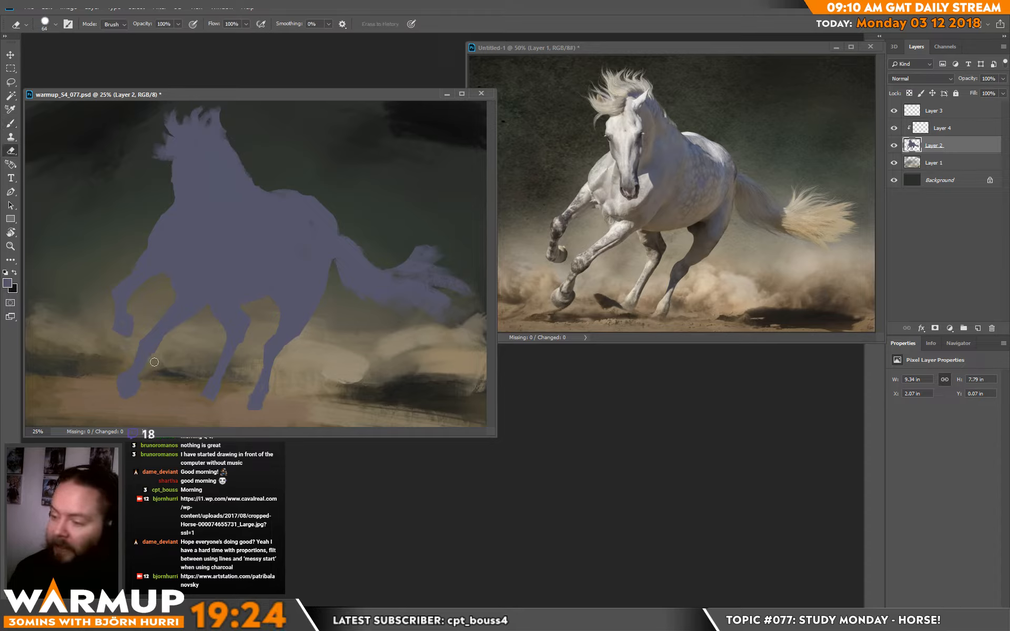
key(b)
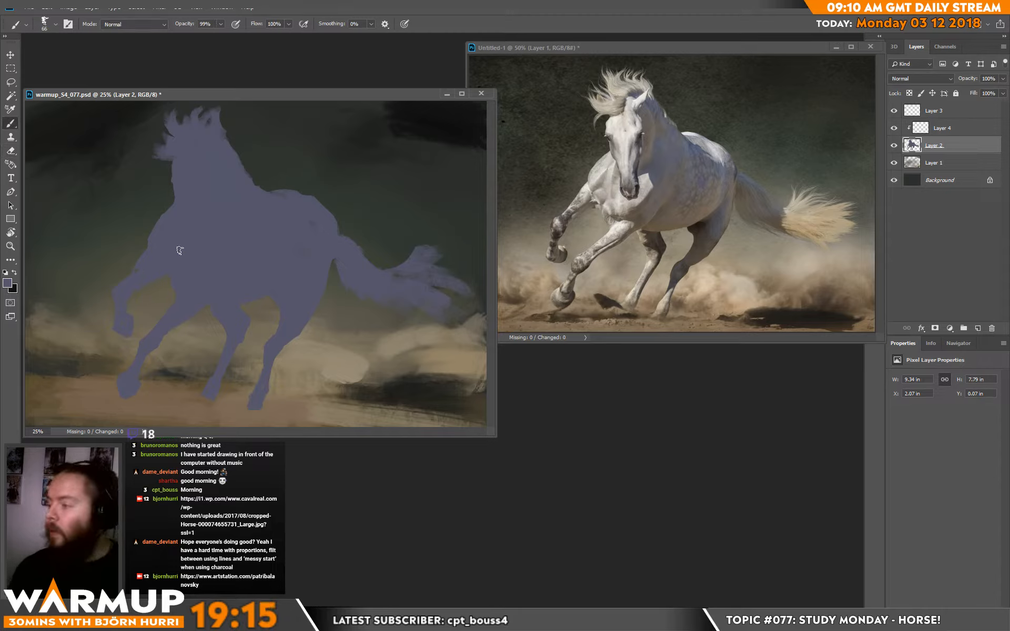
key(e)
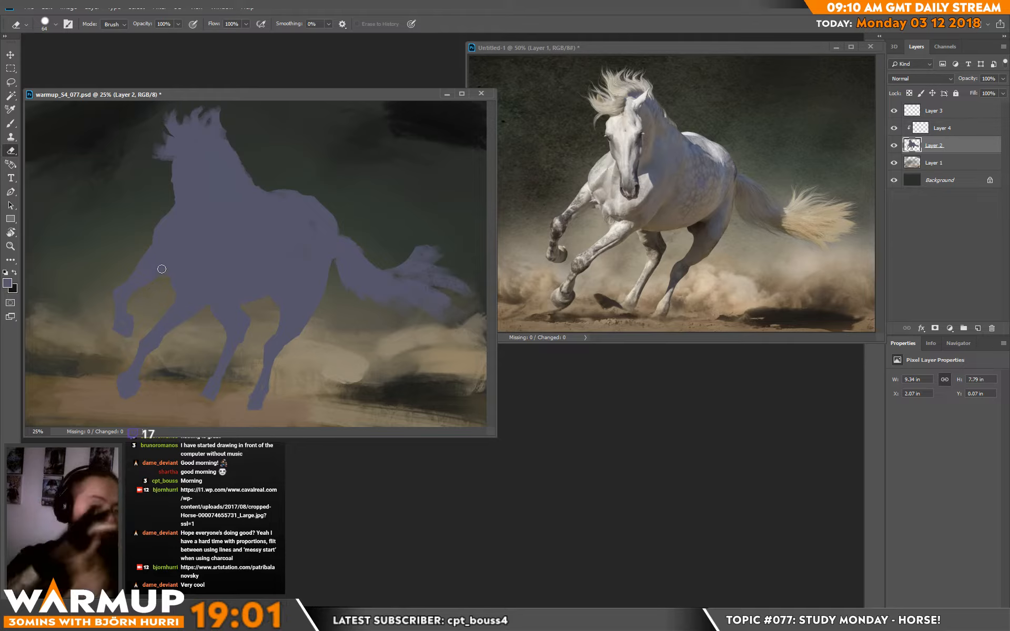
Step: On the clipped layer, set the brush to 77 px and the foreground colour to warm brown #8a572d
click(939, 128)
key(b)
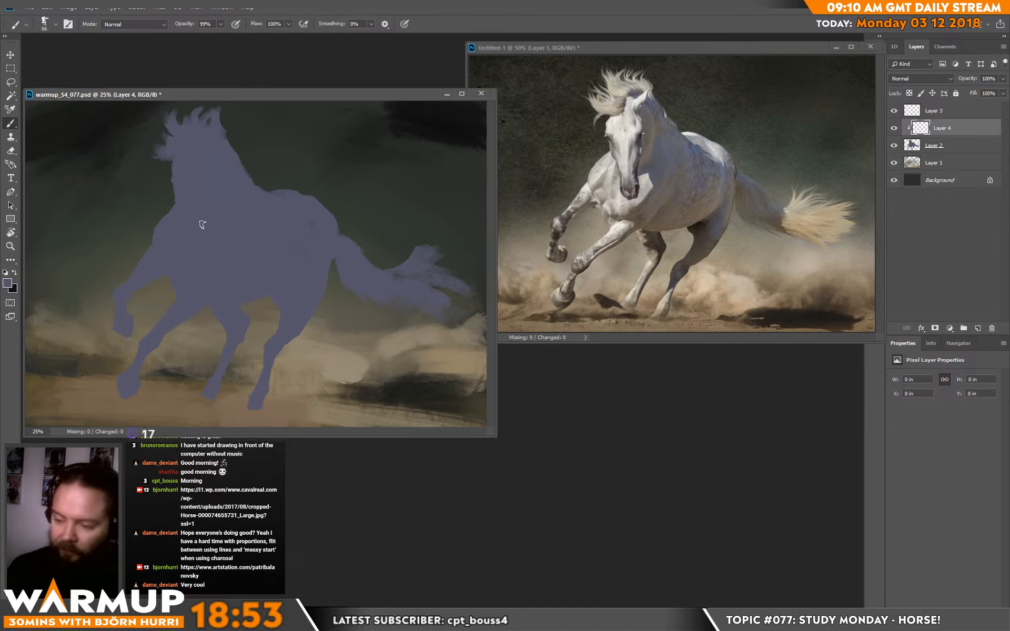
right_click(191, 195)
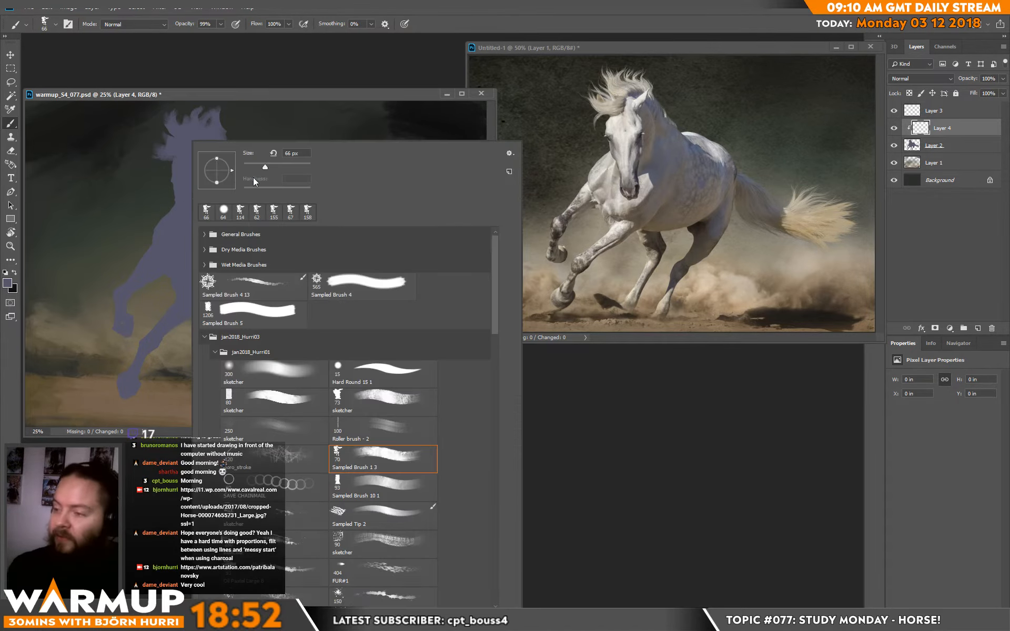
click(268, 167)
click(185, 205)
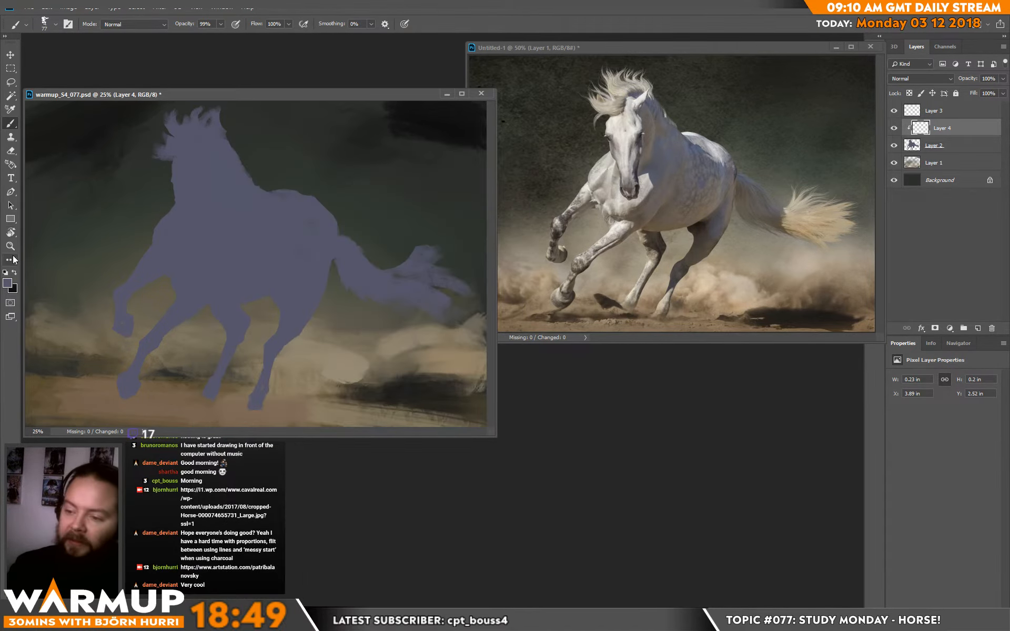
click(7, 282)
click(448, 445)
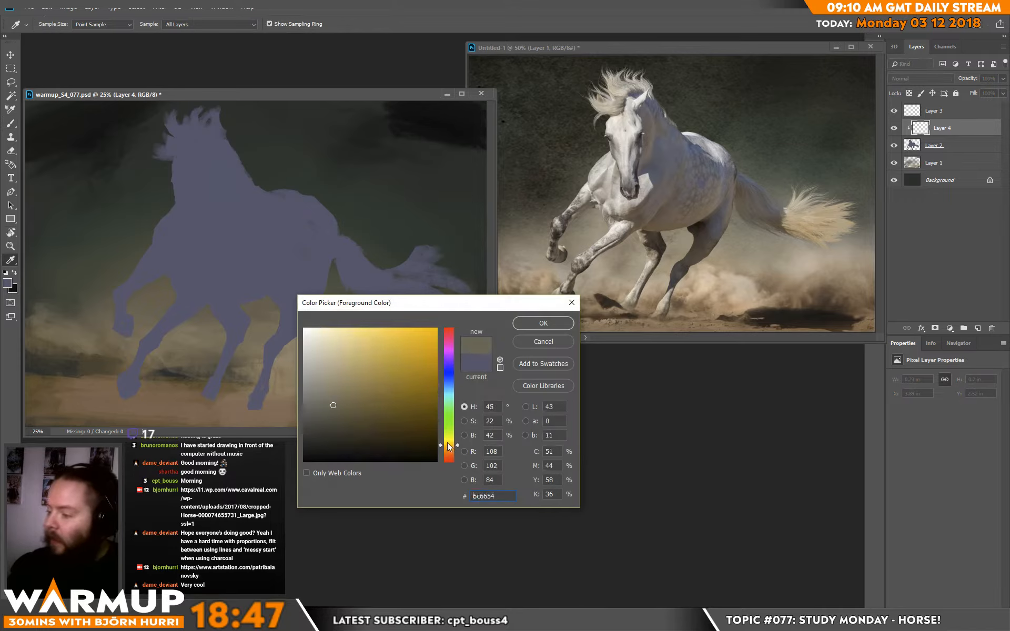
drag(352, 347, 350, 350)
click(376, 398)
click(453, 450)
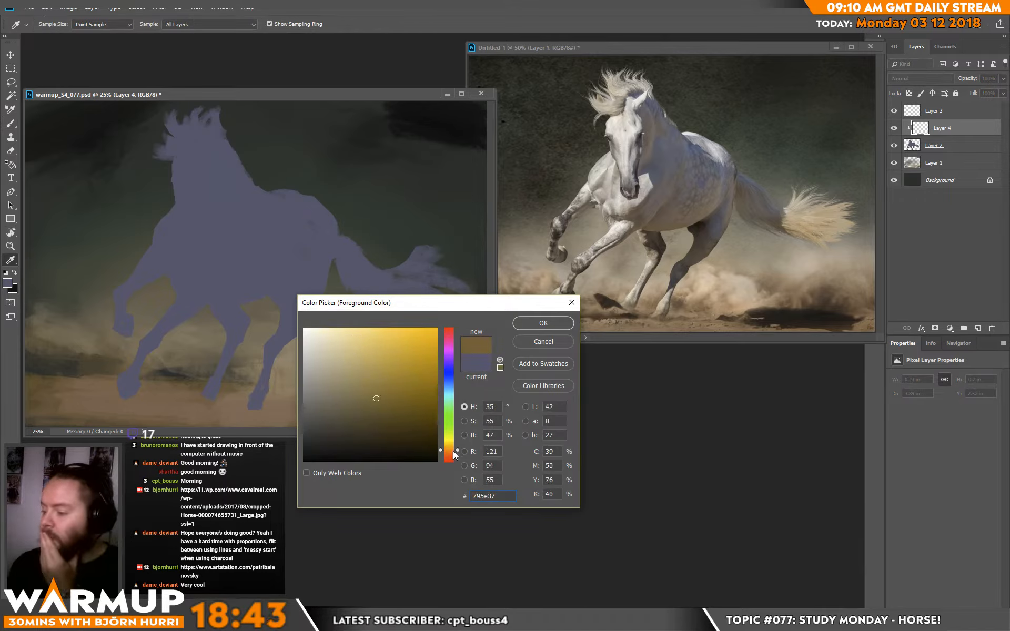
drag(452, 450, 451, 453)
drag(375, 394, 395, 386)
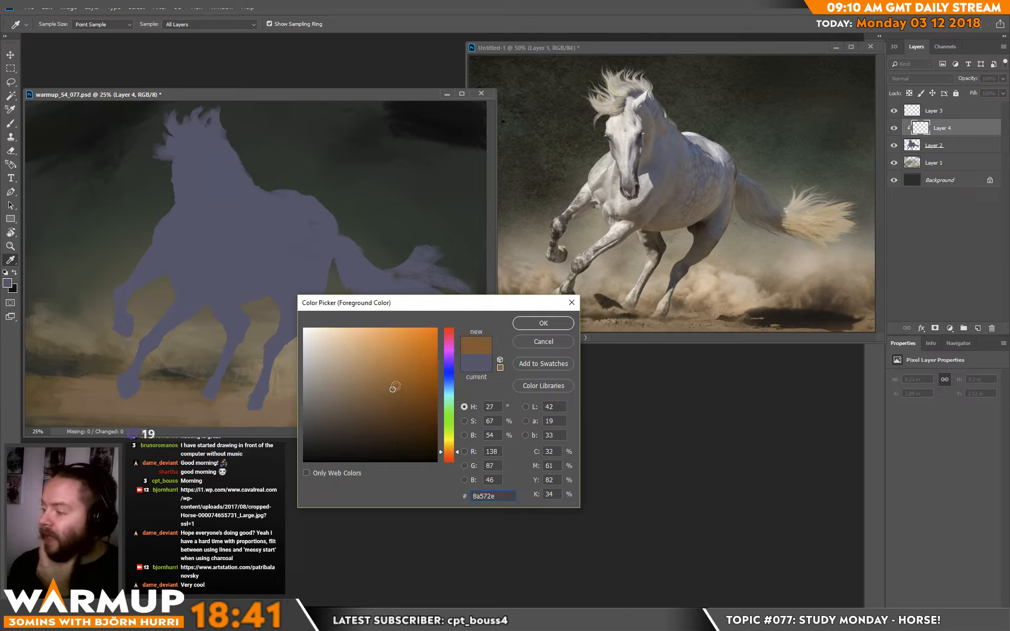
click(393, 390)
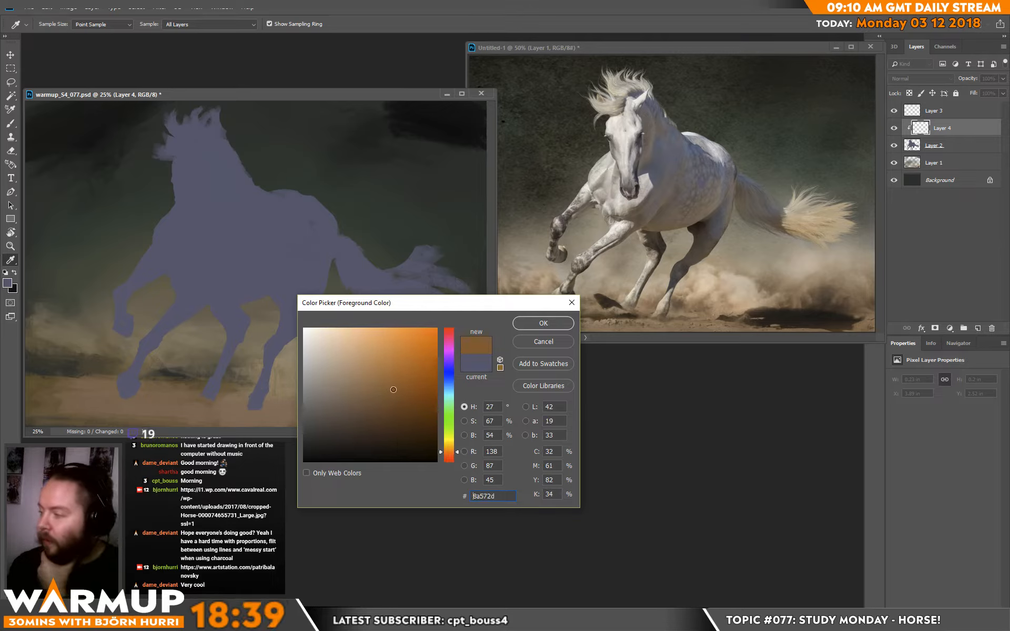
key(Return)
key(b)
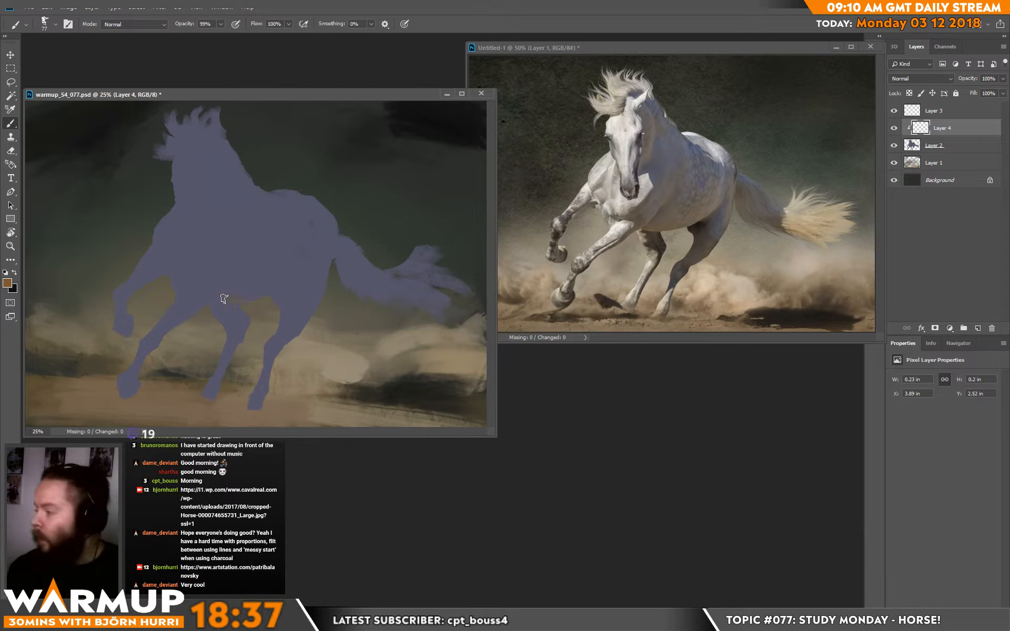
Step: Paint loose warm brown strokes along the horse's belly and flank, down the neck and on the rump's rear edge
mouse_move(224, 299)
mouse_down()
mouse_move(285, 284)
mouse_move(298, 261)
mouse_move(253, 300)
mouse_move(232, 250)
mouse_move(235, 213)
mouse_move(227, 289)
mouse_move(219, 288)
mouse_up()
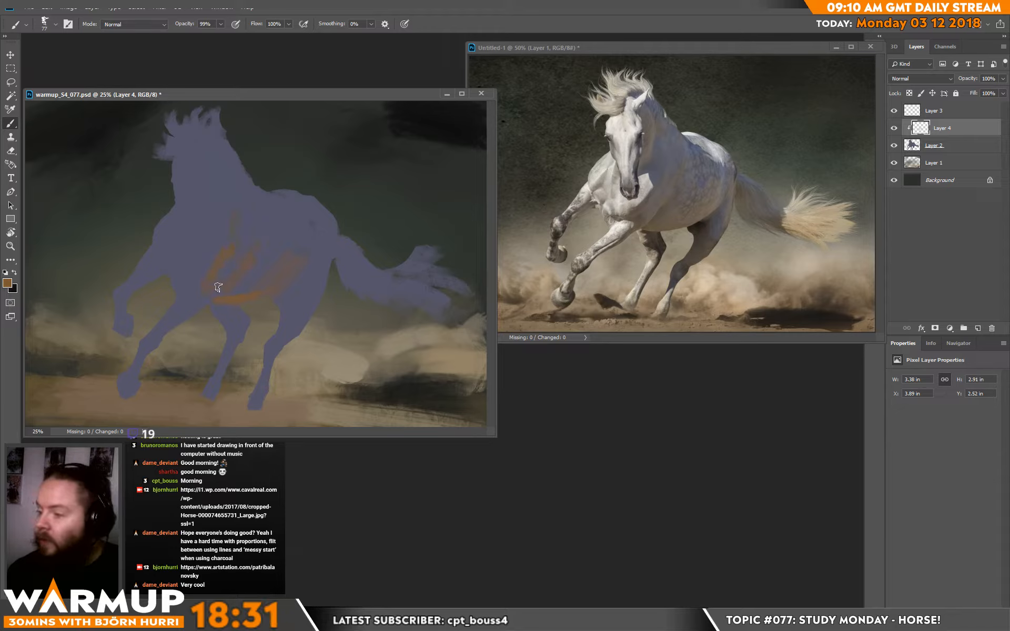
mouse_move(211, 155)
mouse_down()
mouse_move(220, 212)
mouse_move(226, 177)
mouse_move(237, 178)
mouse_move(216, 212)
mouse_up()
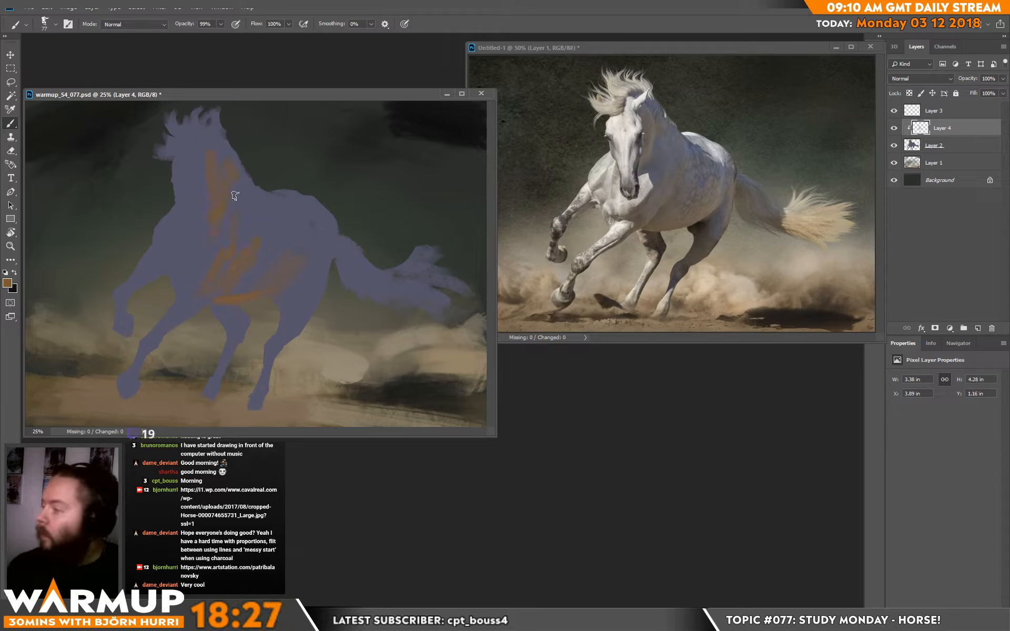
drag(336, 229, 328, 257)
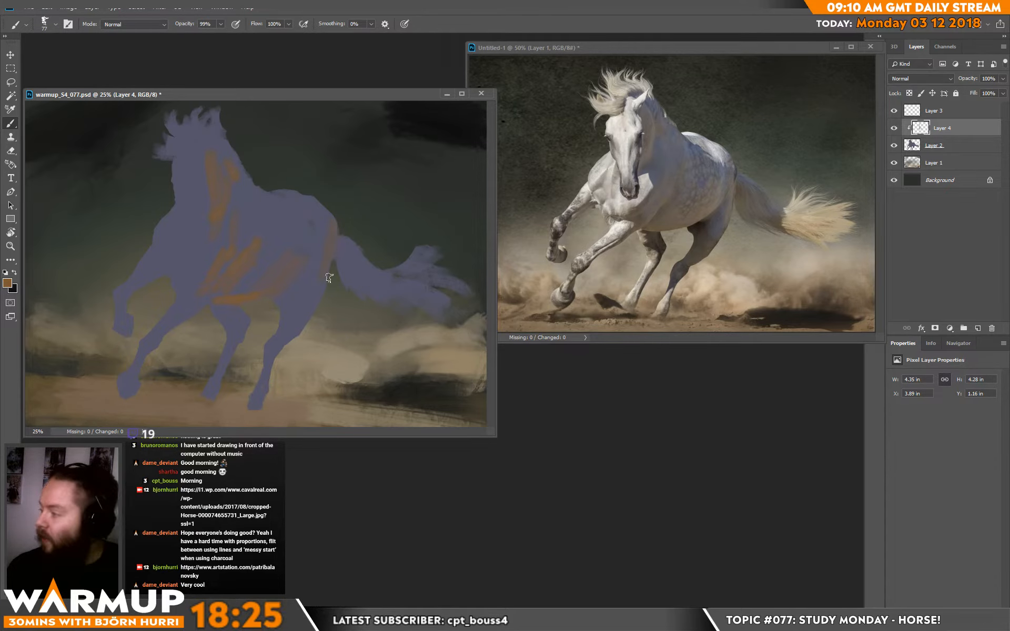
Step: Enlarge the brush to 228 px and glaze the whole tail with the warm brown
right_click(371, 288)
drag(462, 168, 469, 168)
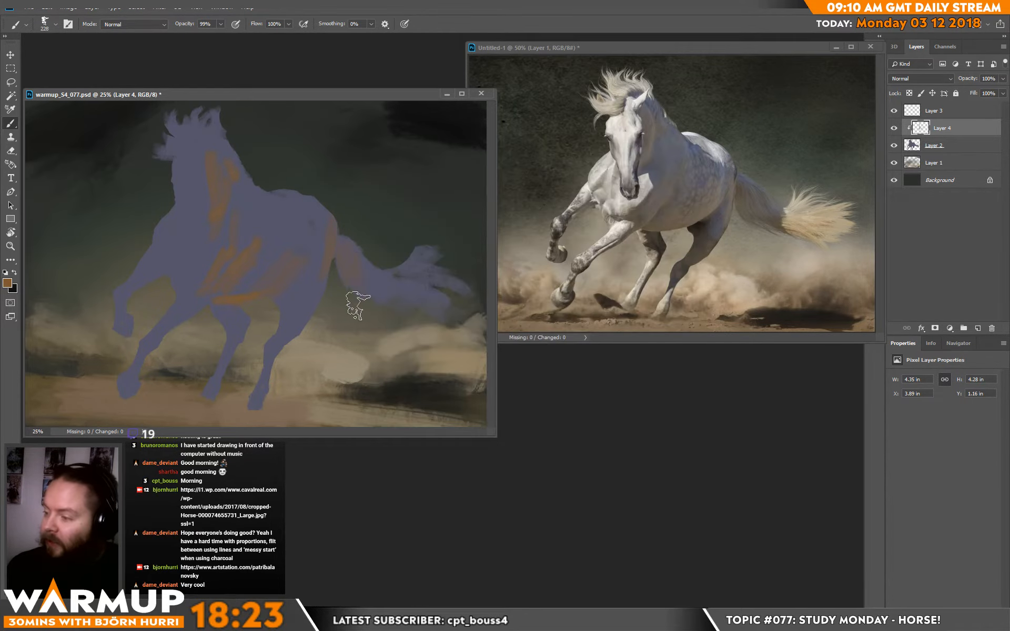
mouse_move(384, 271)
mouse_down()
mouse_move(434, 224)
mouse_move(449, 363)
mouse_move(395, 281)
mouse_move(373, 298)
mouse_up()
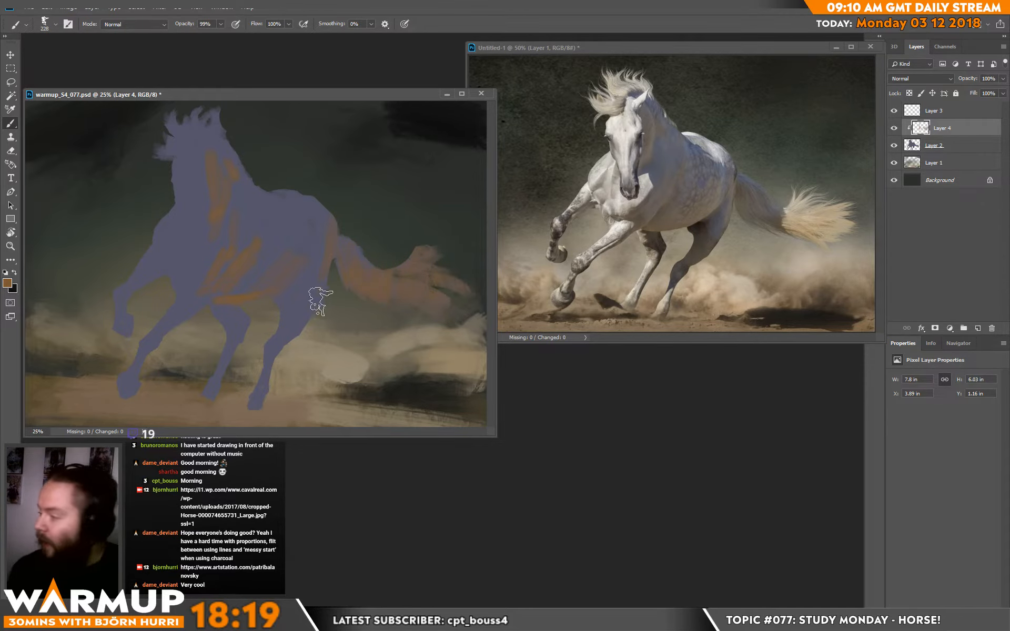
Step: With a 62 px brush, add warm brown accents to the chest, hind legs, face, mane and both forelegs
right_click(348, 304)
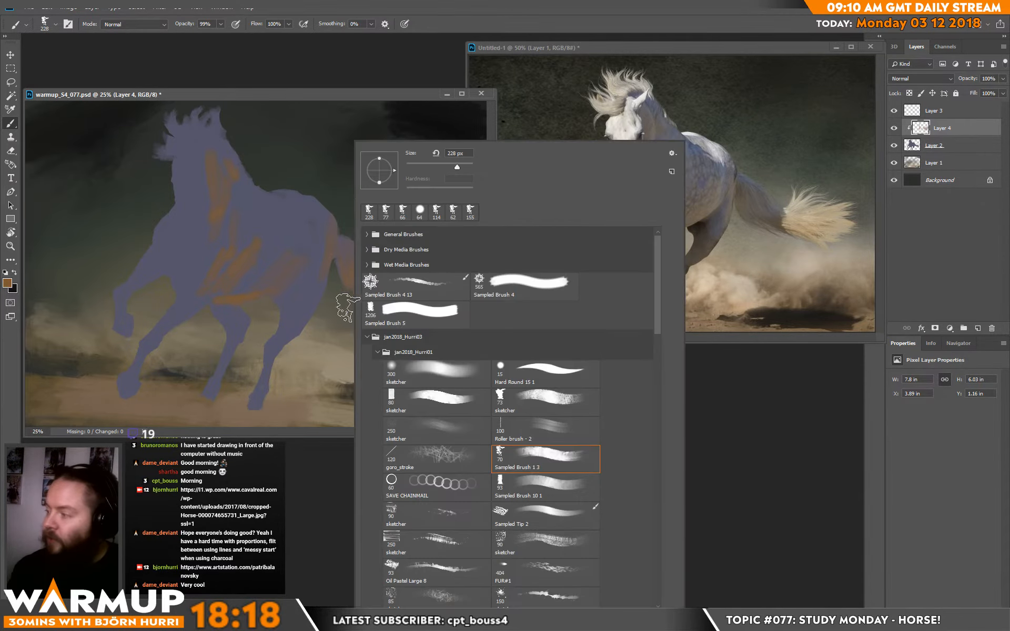
click(318, 268)
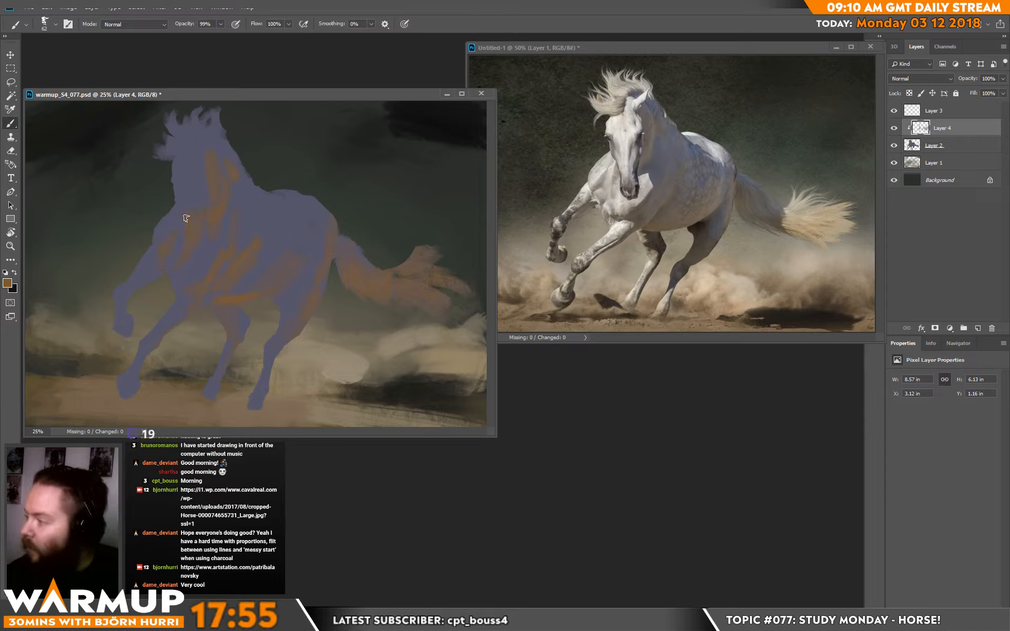
mouse_move(176, 159)
mouse_down()
mouse_move(211, 128)
mouse_move(191, 119)
mouse_move(164, 138)
mouse_move(201, 122)
mouse_up()
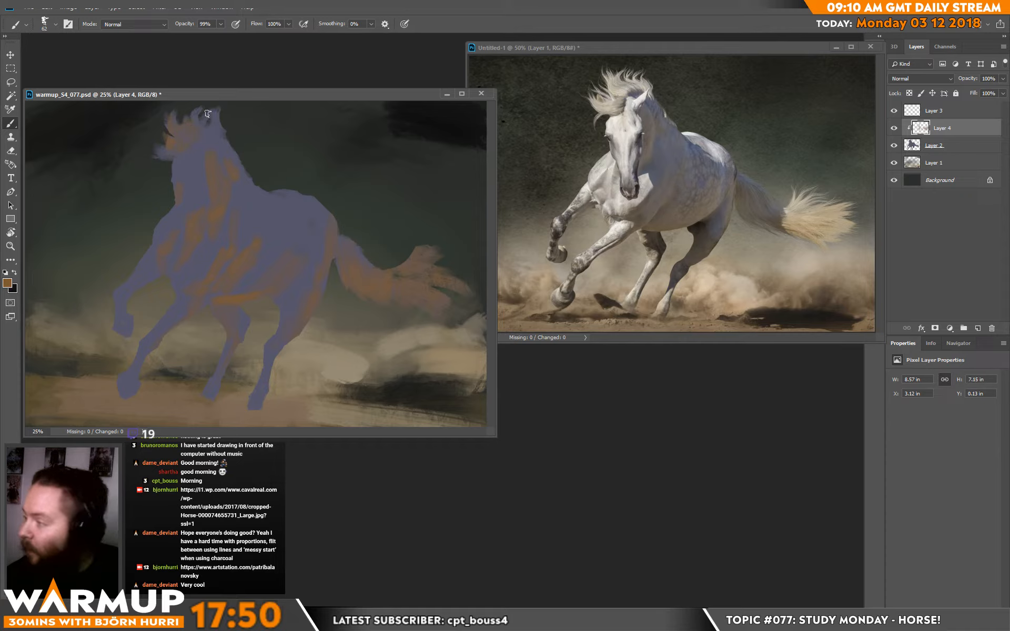
drag(207, 113, 223, 111)
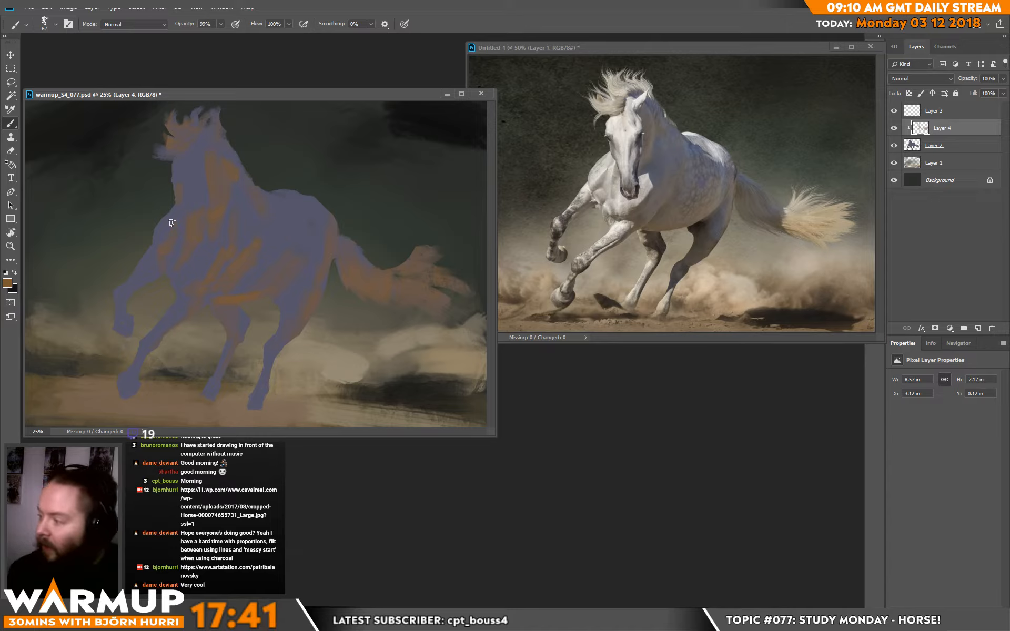
mouse_move(155, 270)
mouse_down()
mouse_move(138, 279)
mouse_move(153, 268)
mouse_up()
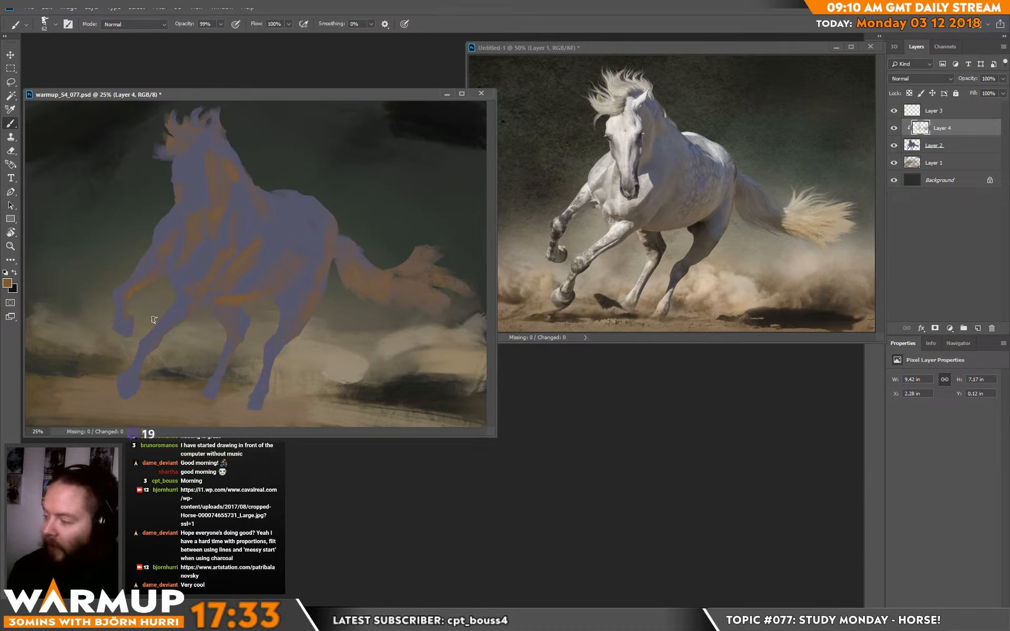
drag(128, 370, 129, 383)
Step: Enlarge the brush to 152 px and tint the extended foreleg with broad warm brown strokes
right_click(217, 325)
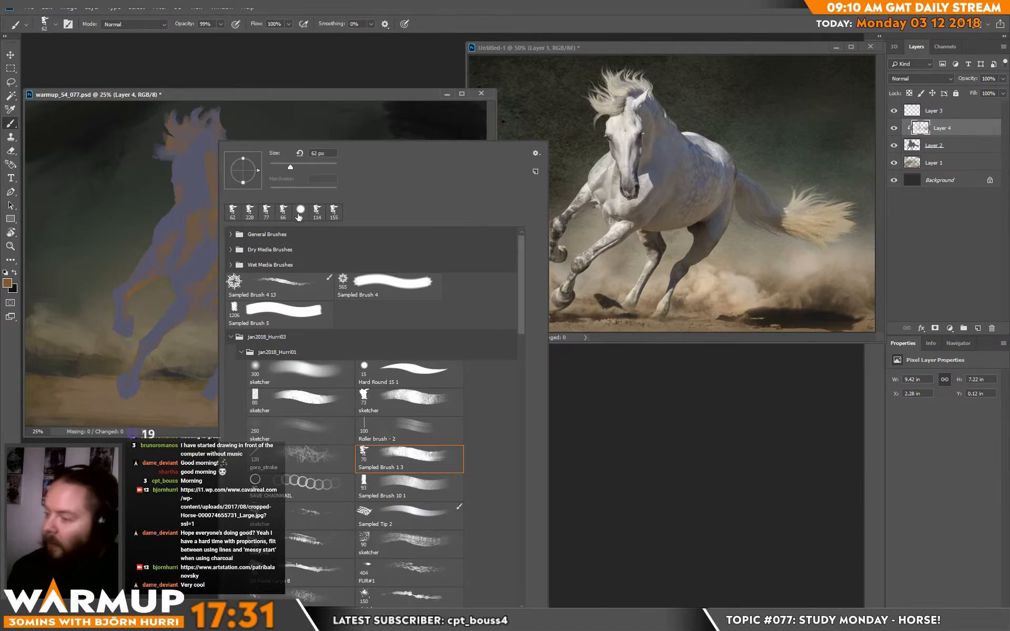
click(311, 165)
drag(158, 331, 107, 413)
drag(200, 288, 109, 421)
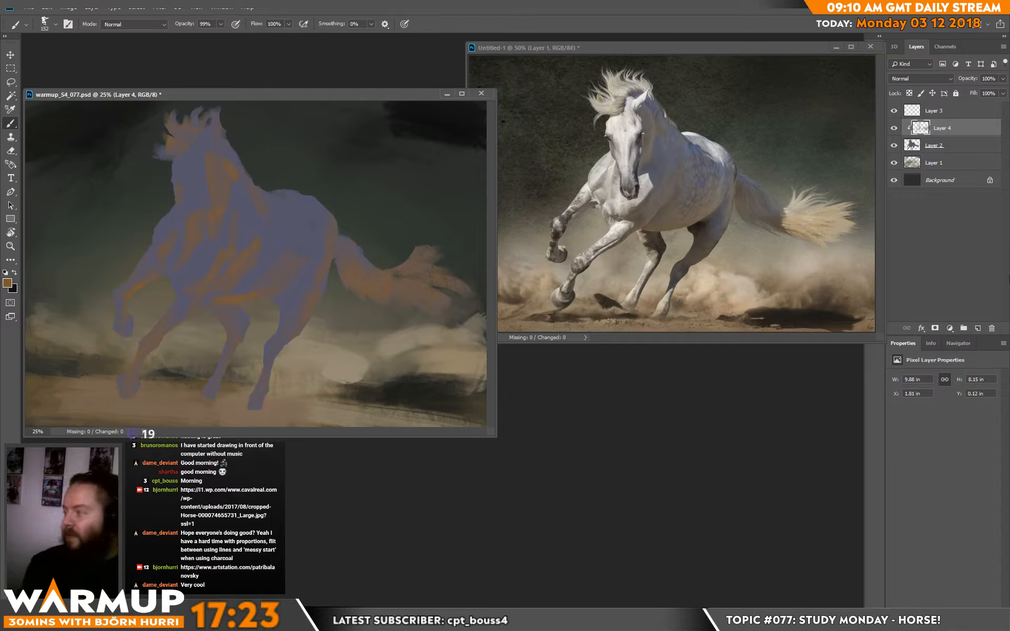
Step: Add another clipped layer above the brown tones and set the foreground colour to a light greyish beige
click(977, 329)
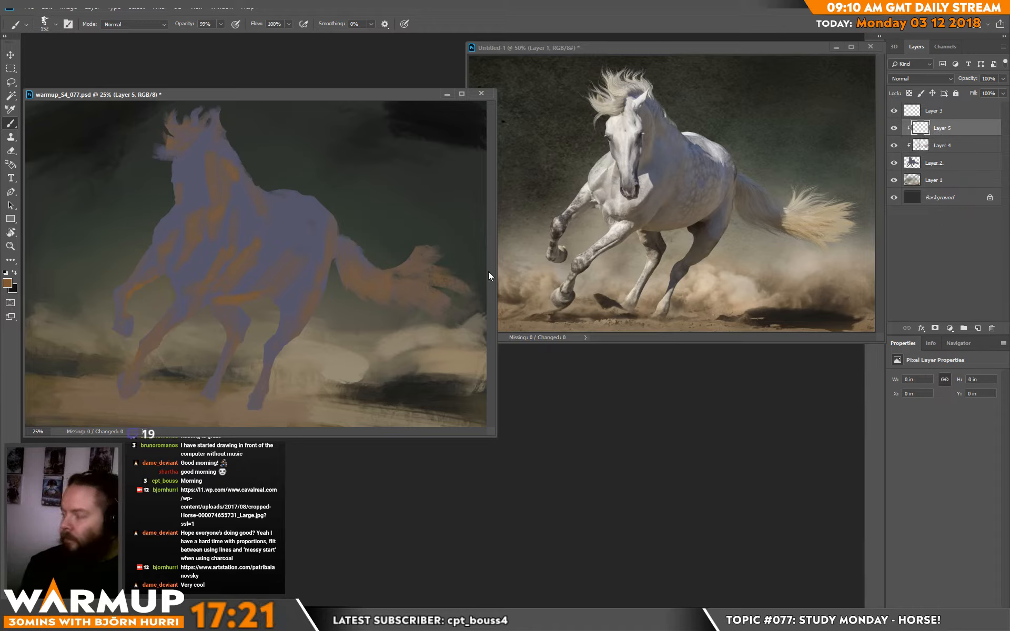
click(8, 283)
drag(339, 379, 335, 385)
click(543, 323)
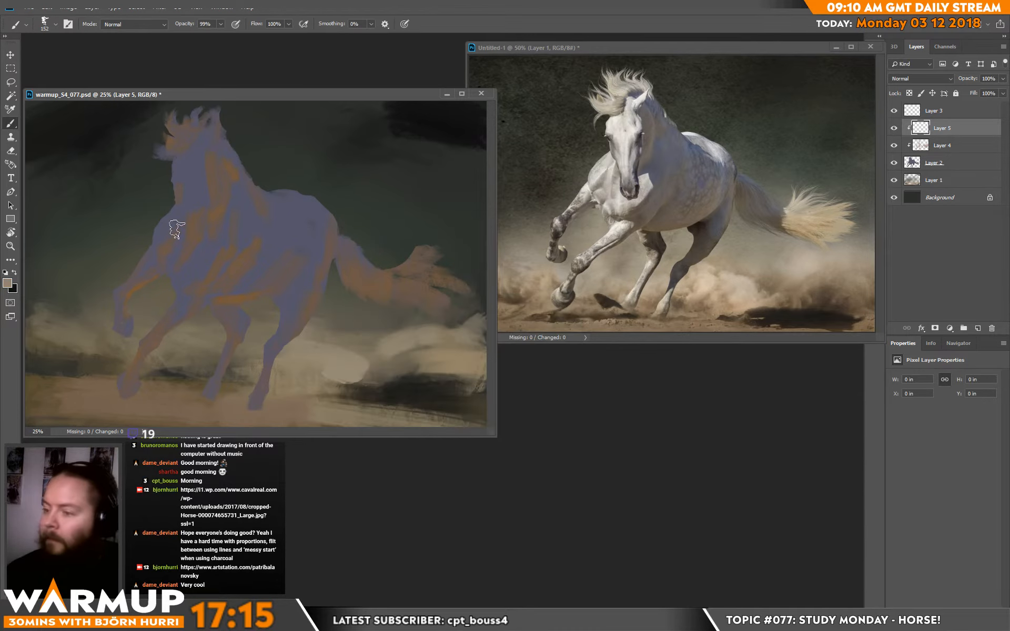
Step: With a 66 px brush, paint light greyish beige tones on the shoulder and down the raised foreleg to the hoof
right_click(215, 237)
click(303, 212)
click(156, 250)
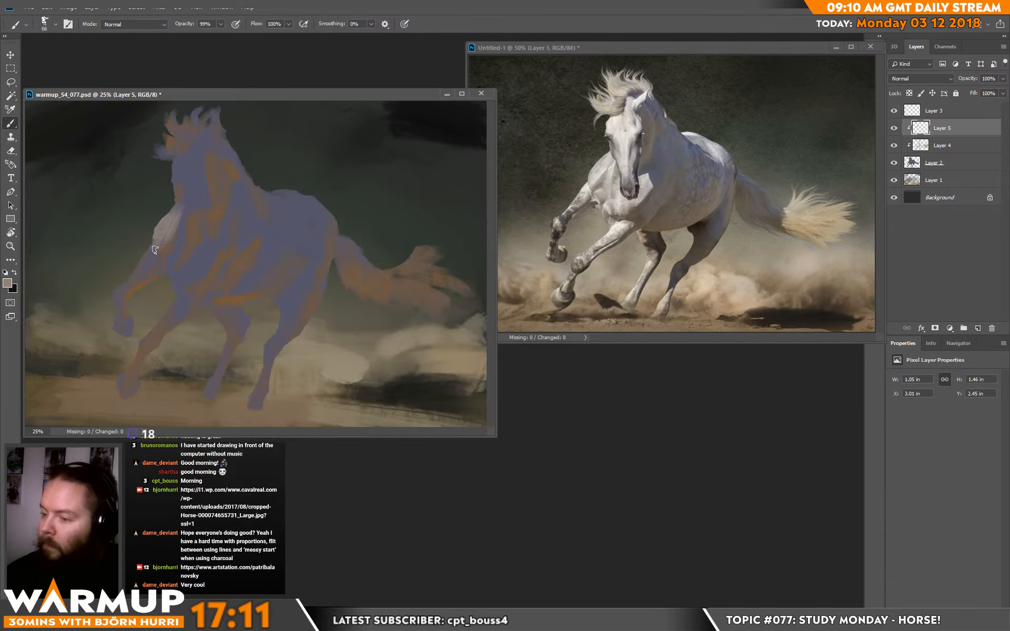
mouse_move(147, 260)
mouse_down()
mouse_move(119, 283)
mouse_move(135, 277)
mouse_move(119, 312)
mouse_up()
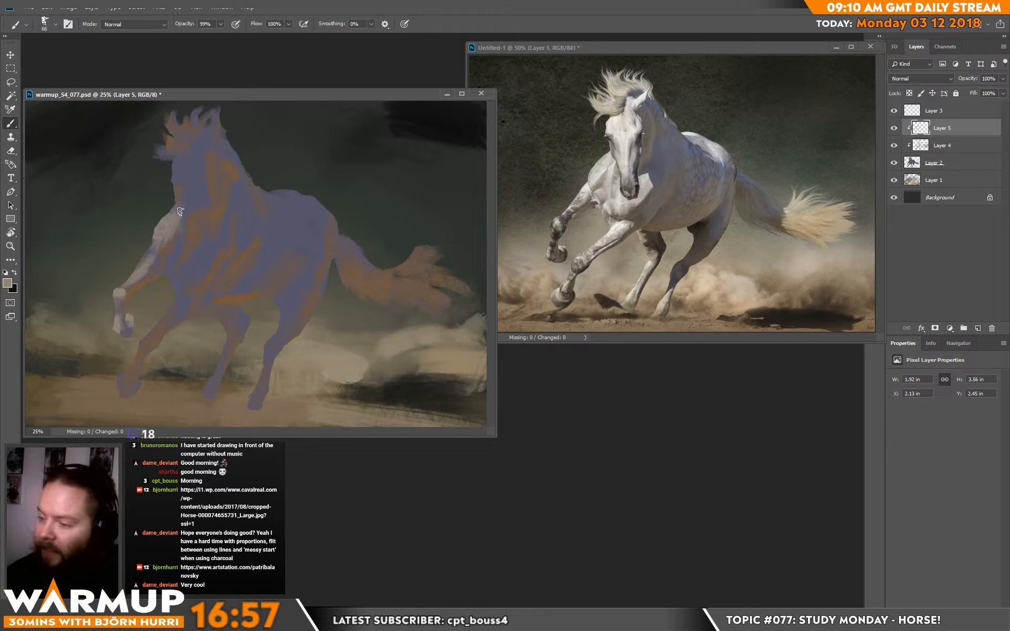
Step: Extend the light beige strokes from the shoulder across the chest towards the base of the neck
drag(181, 226, 174, 257)
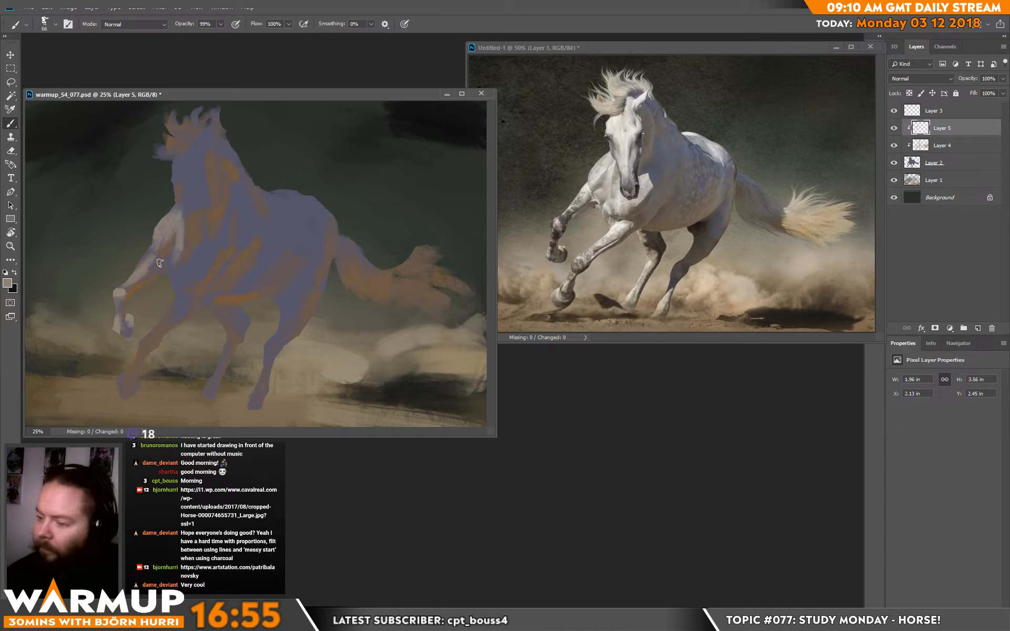
drag(170, 274, 228, 218)
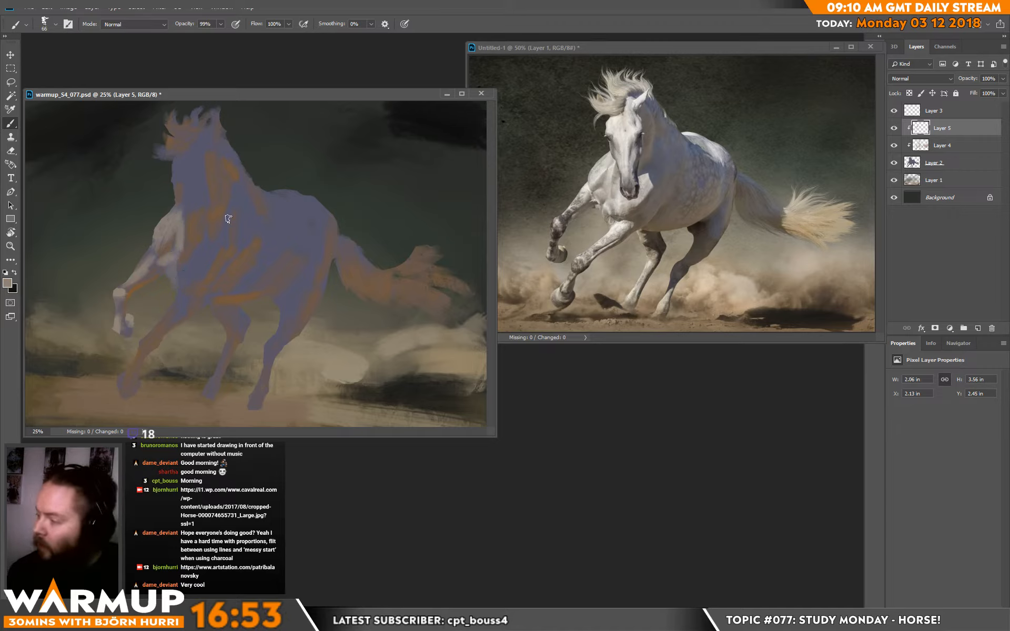
drag(202, 277, 195, 255)
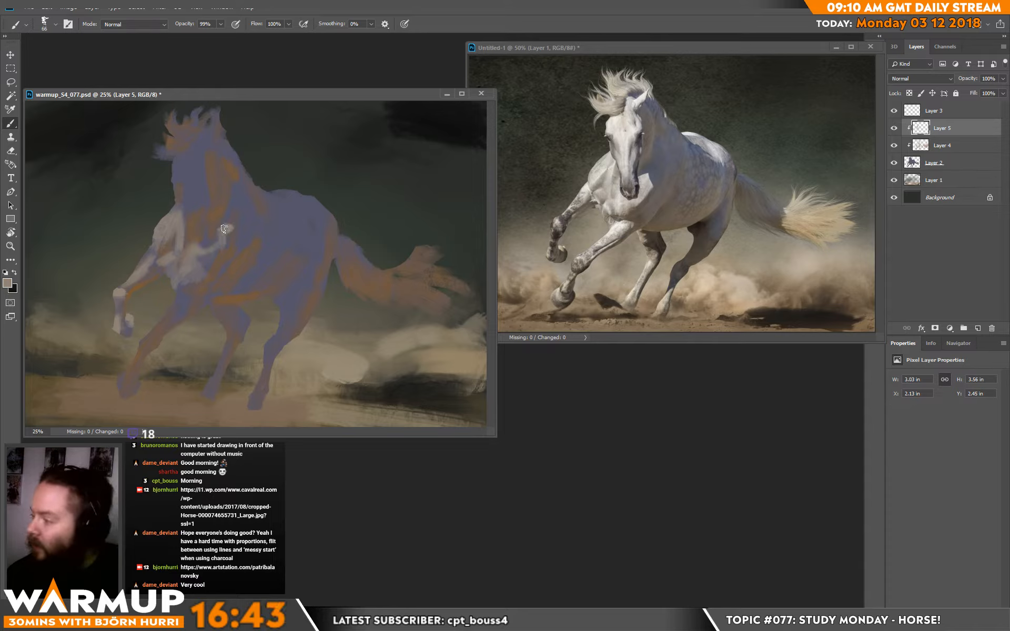
Step: Add light beige strokes to the middle of the chest and trim their edges with the Eraser
mouse_move(224, 229)
mouse_down()
mouse_move(216, 247)
mouse_move(227, 237)
mouse_up()
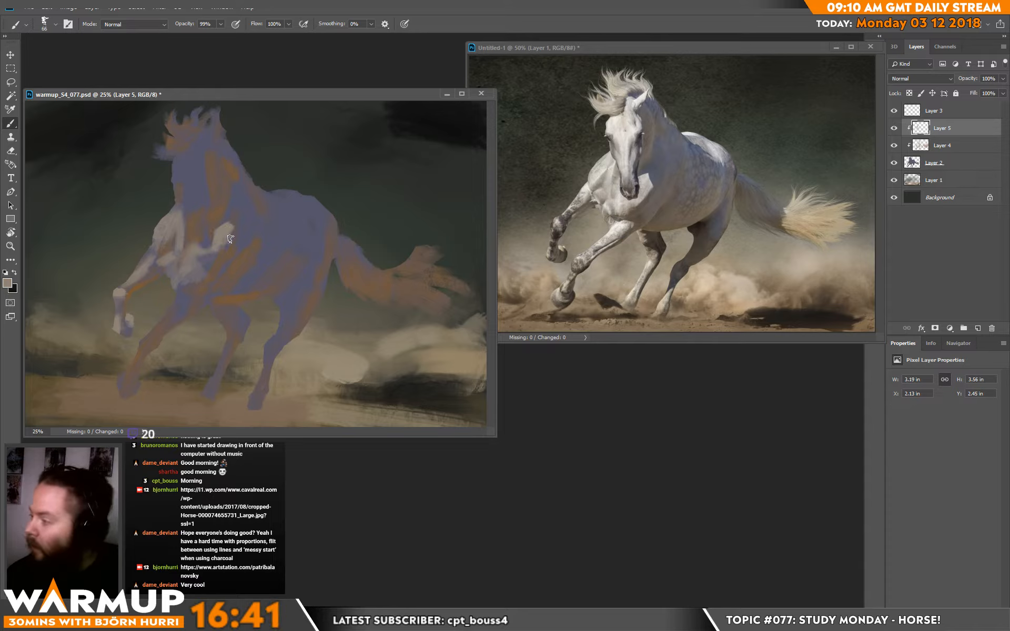
key(e)
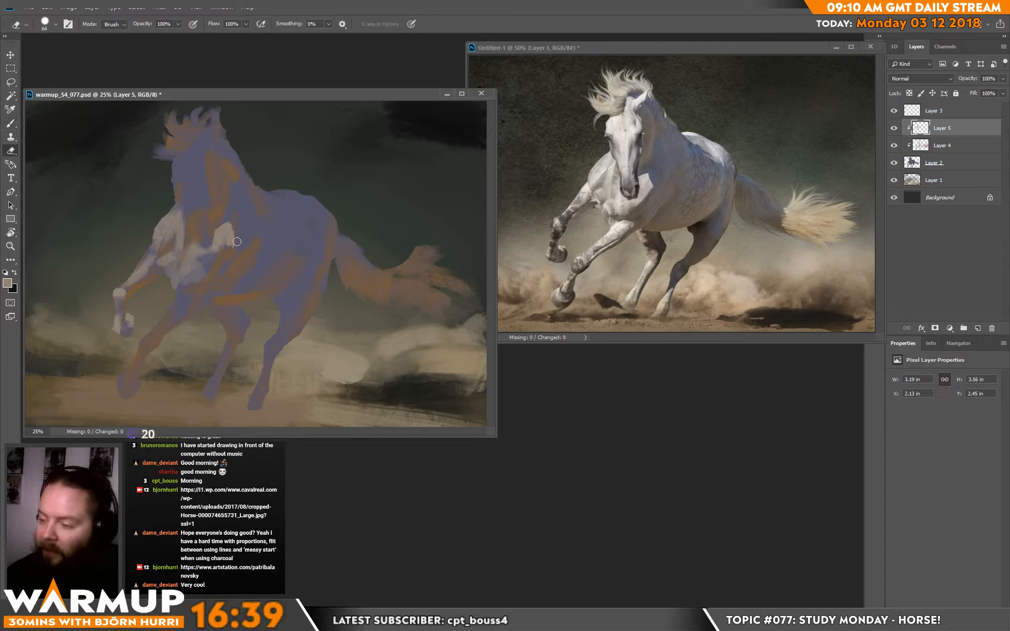
mouse_move(235, 225)
mouse_down()
mouse_move(233, 242)
mouse_move(196, 262)
mouse_up()
key(b)
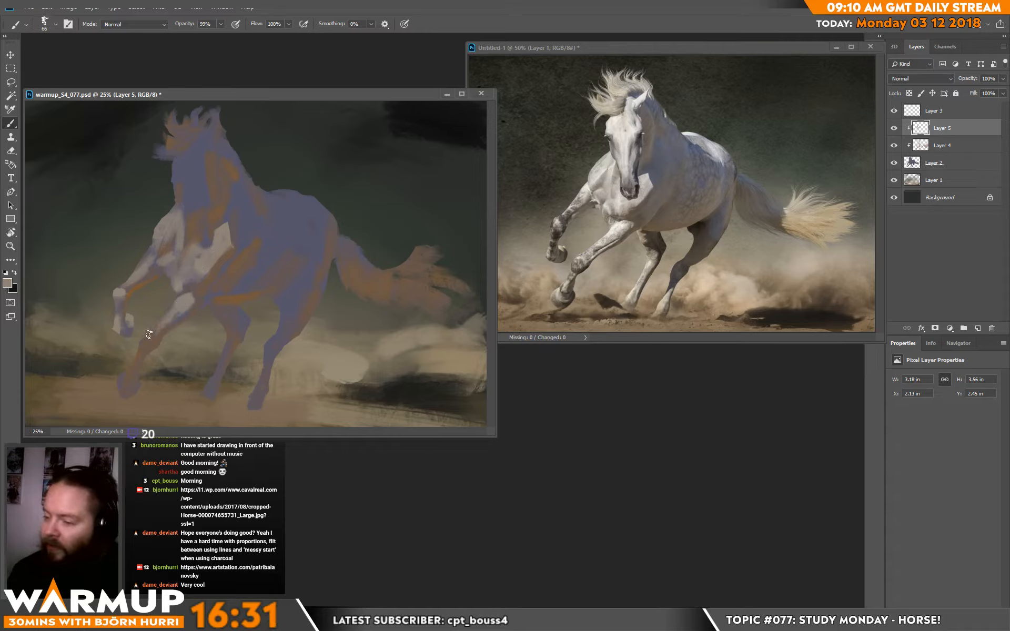
Step: Paint light beige tones down the extended foreleg from the upper leg to the hoof
drag(156, 331, 144, 346)
drag(191, 308, 179, 319)
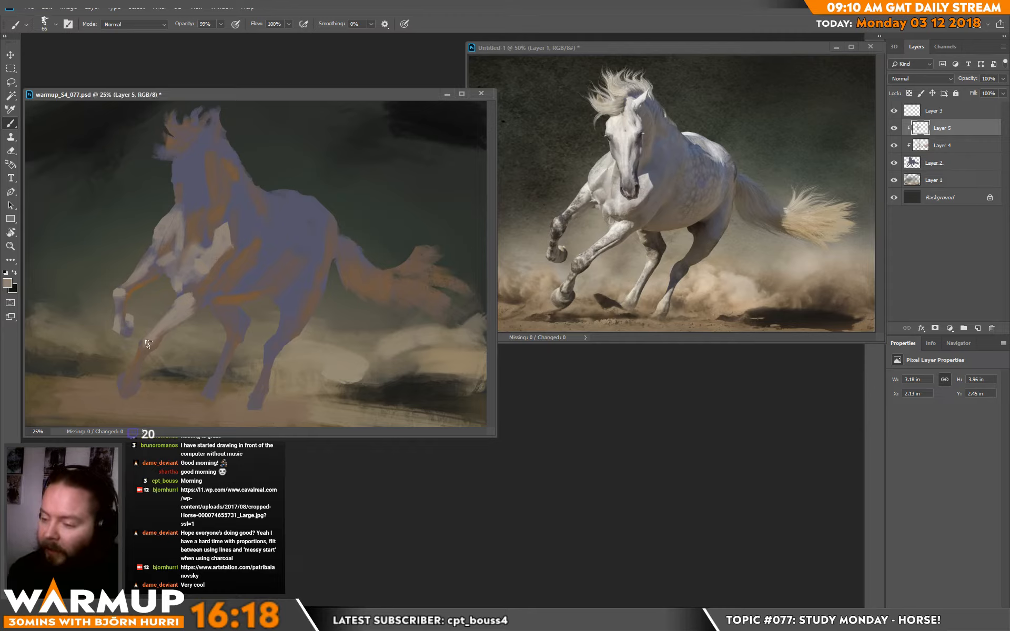
drag(135, 342, 128, 377)
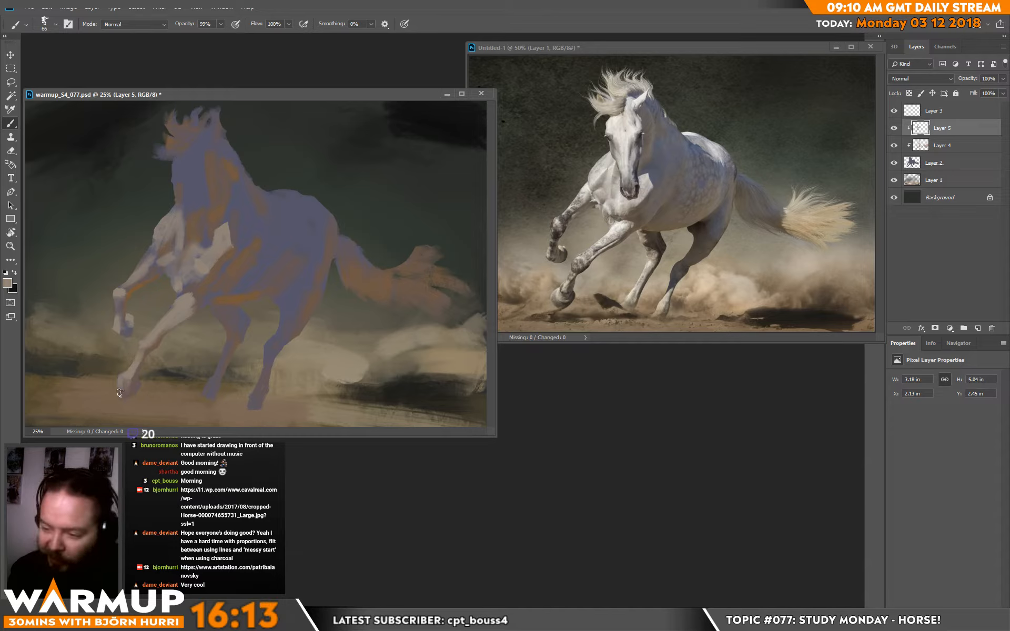
drag(127, 378, 122, 393)
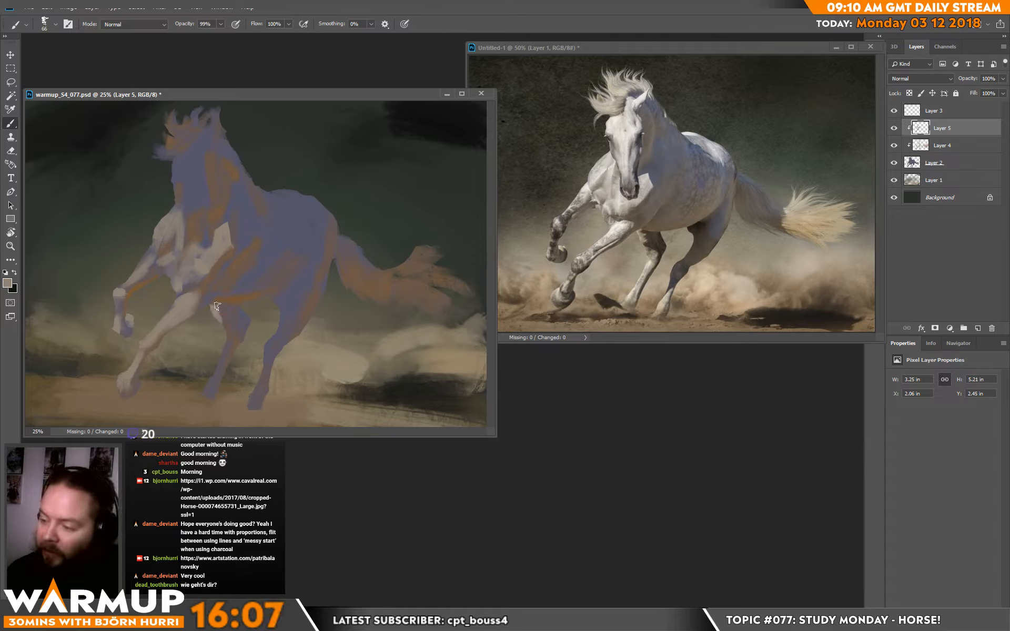
Step: Paint light beige tones down both hind legs and along the rump and top of the back
mouse_move(224, 323)
mouse_down()
mouse_move(220, 343)
mouse_move(232, 309)
mouse_move(237, 332)
mouse_up()
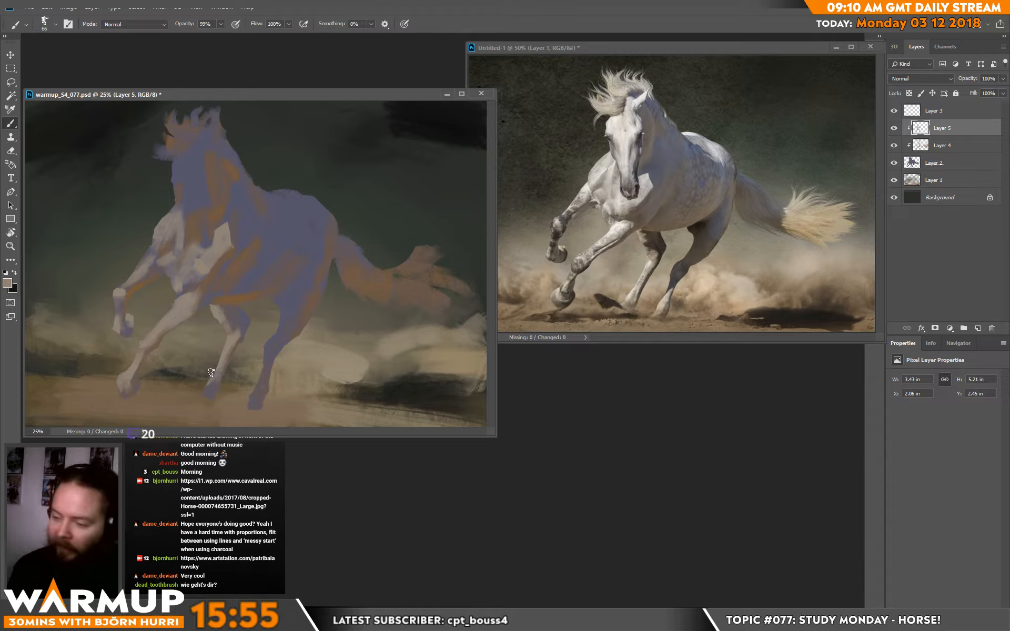
drag(206, 385, 203, 401)
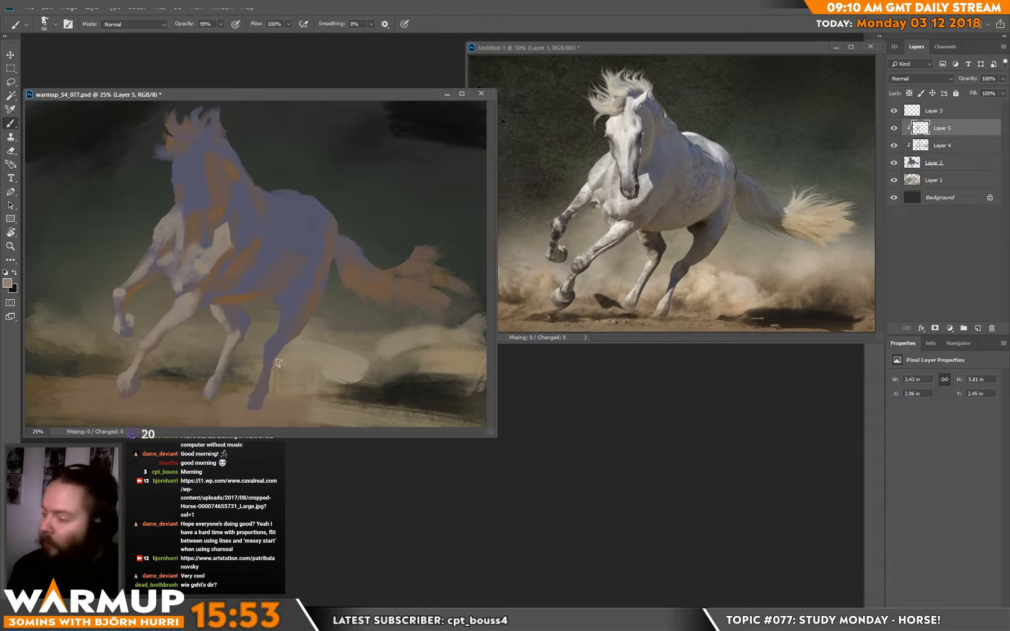
mouse_move(269, 363)
mouse_down()
mouse_move(249, 405)
mouse_move(263, 379)
mouse_up()
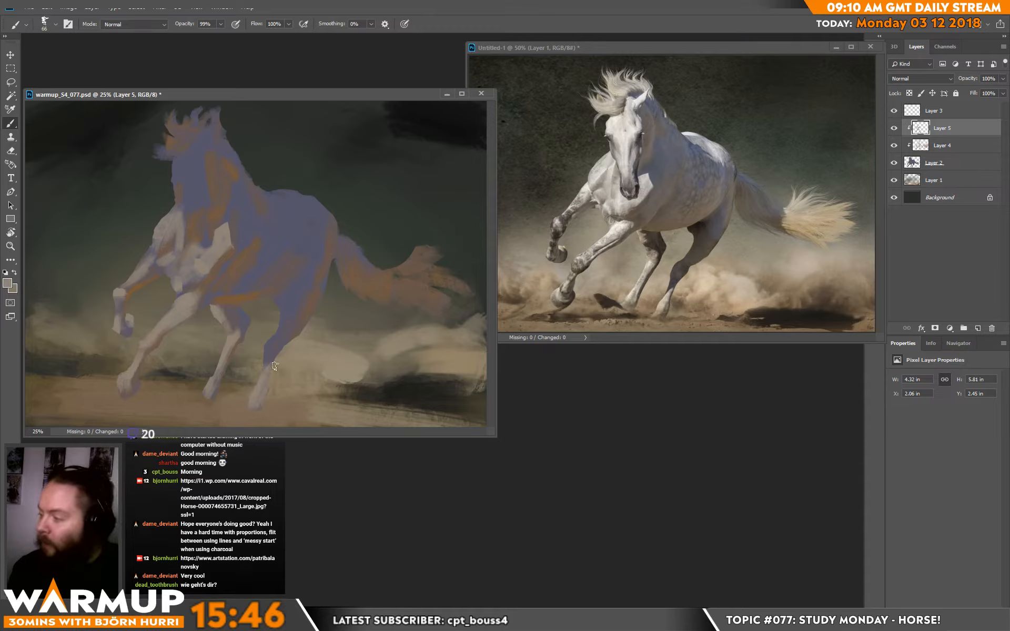
drag(274, 366, 278, 354)
drag(319, 263, 323, 263)
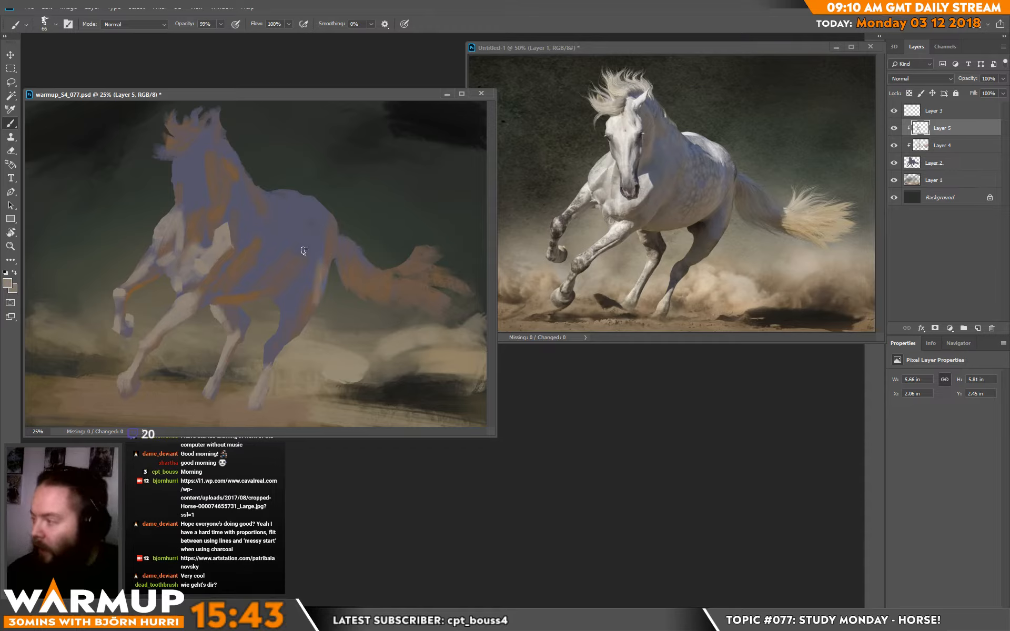
mouse_move(272, 191)
mouse_down()
mouse_move(322, 199)
mouse_move(314, 219)
mouse_move(300, 207)
mouse_move(318, 211)
mouse_move(306, 192)
mouse_move(335, 155)
mouse_move(345, 197)
mouse_move(317, 210)
mouse_move(324, 231)
mouse_up()
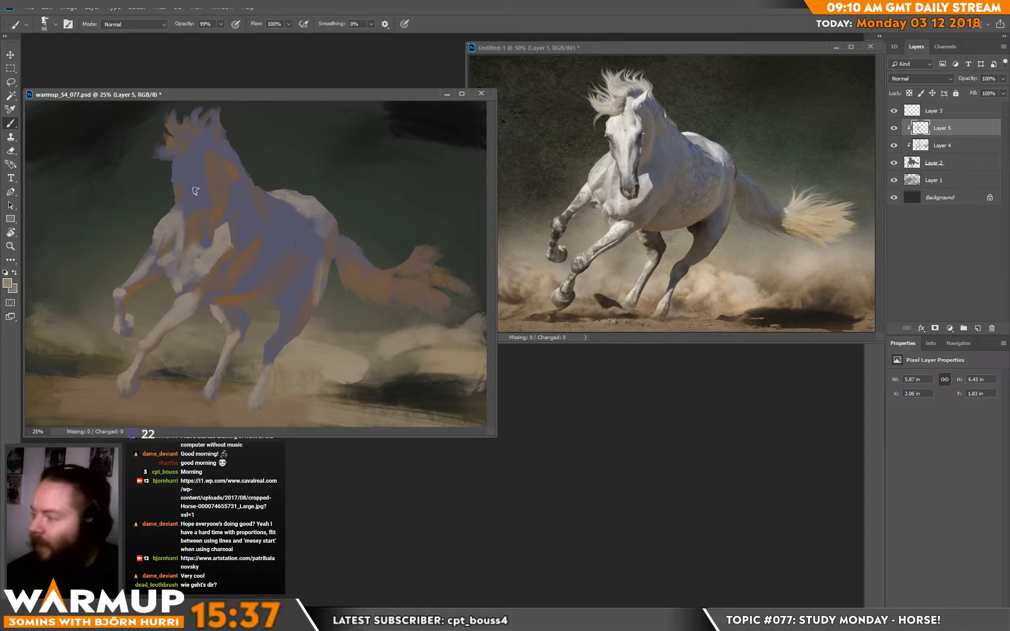
Step: Block in light beige planes on the horse's forehead, face, muzzle and cheek
drag(182, 156, 177, 176)
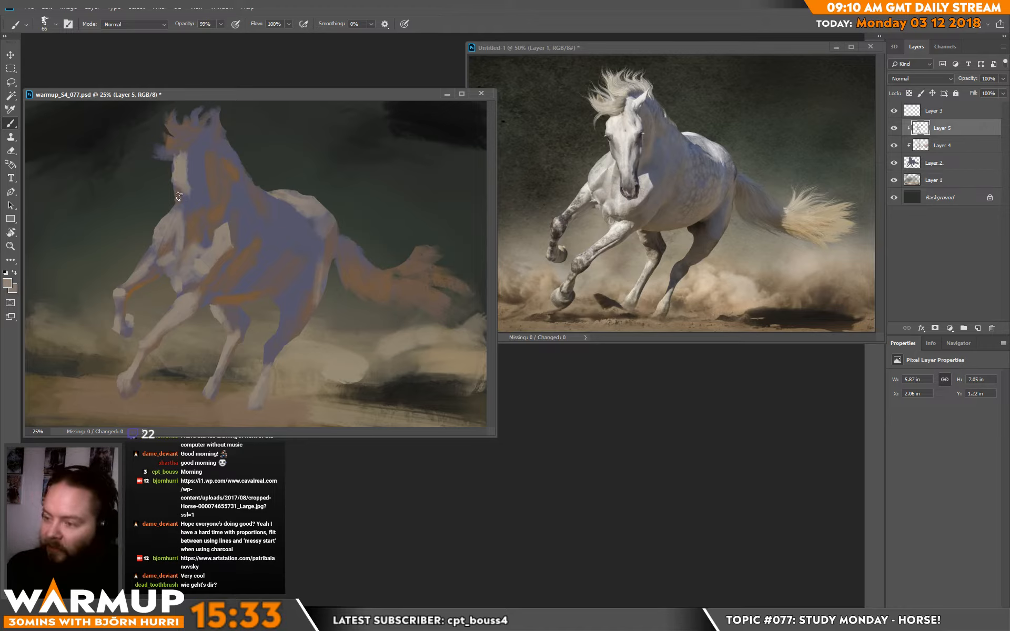
drag(178, 197, 187, 207)
mouse_move(189, 155)
mouse_down()
mouse_move(191, 195)
mouse_move(195, 188)
mouse_up()
mouse_move(198, 156)
mouse_down()
mouse_move(198, 175)
mouse_move(198, 160)
mouse_up()
Step: Reduce the brush to 37 px and refine the light beige shapes on the head and muzzle
right_click(227, 147)
click(293, 165)
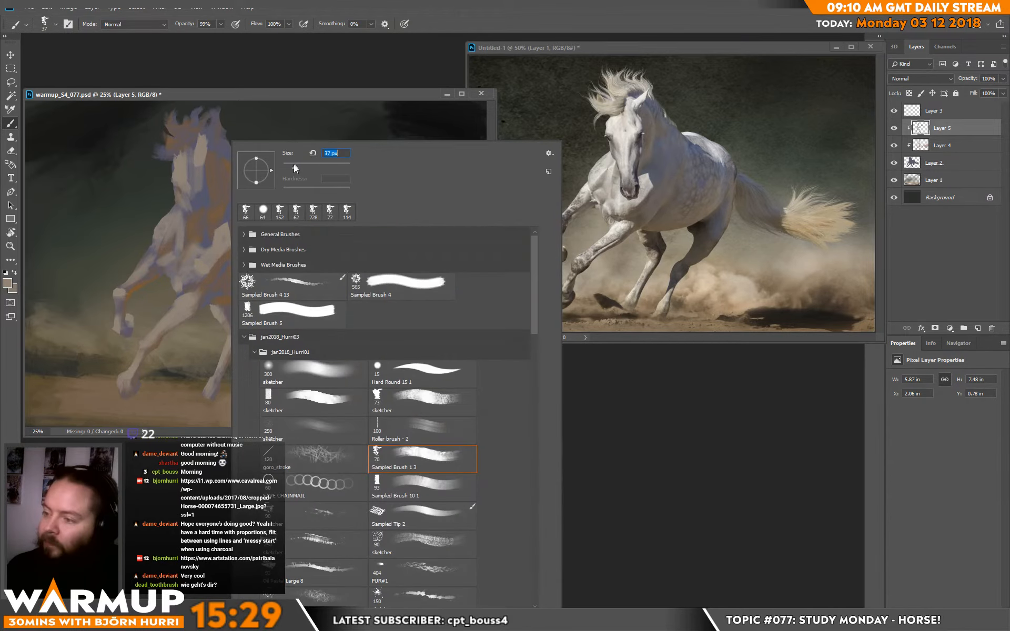
key(Return)
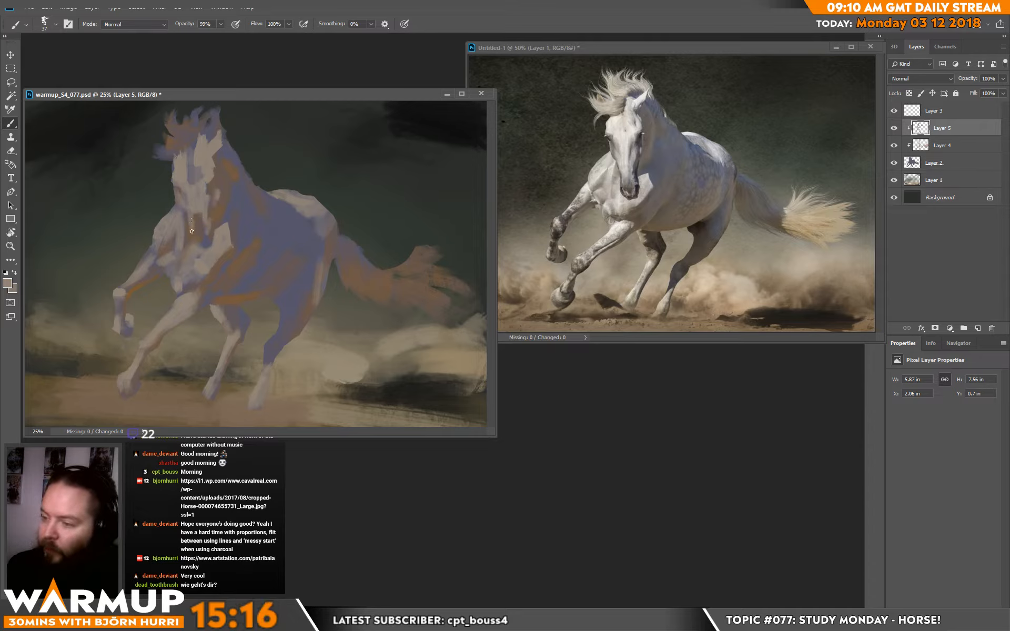
right_click(275, 210)
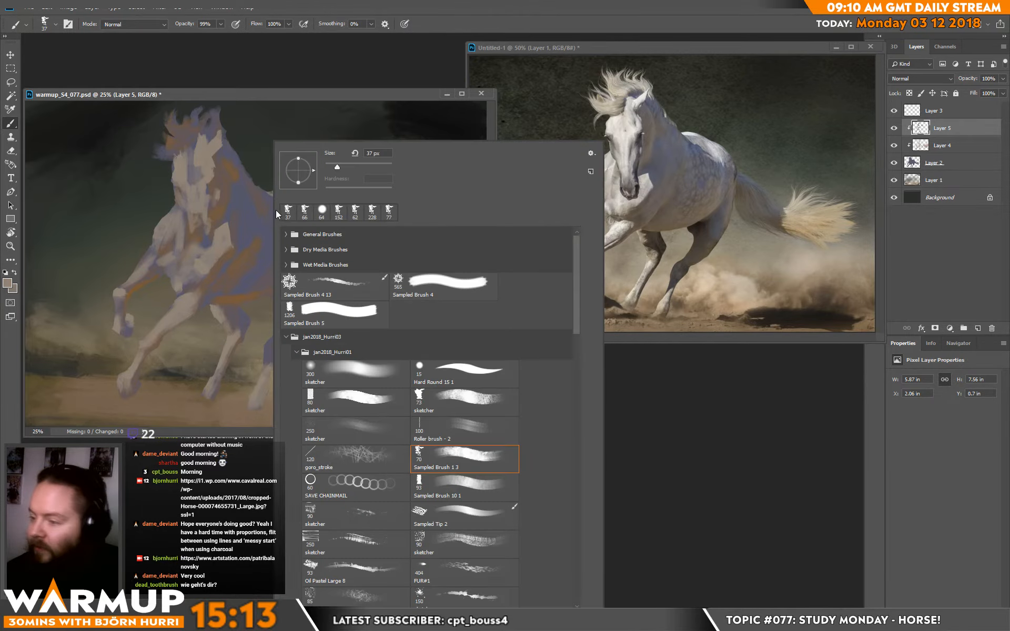
key(Escape)
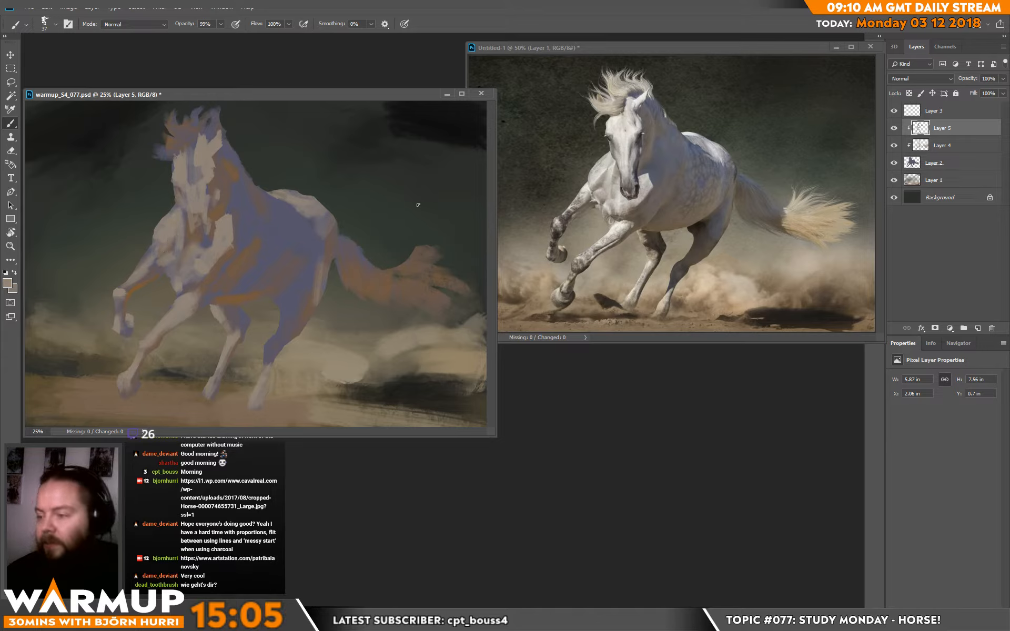
Step: Enlarge the brush to 99 px and paint light beige over the mane and the flowing end of the tail
right_click(224, 153)
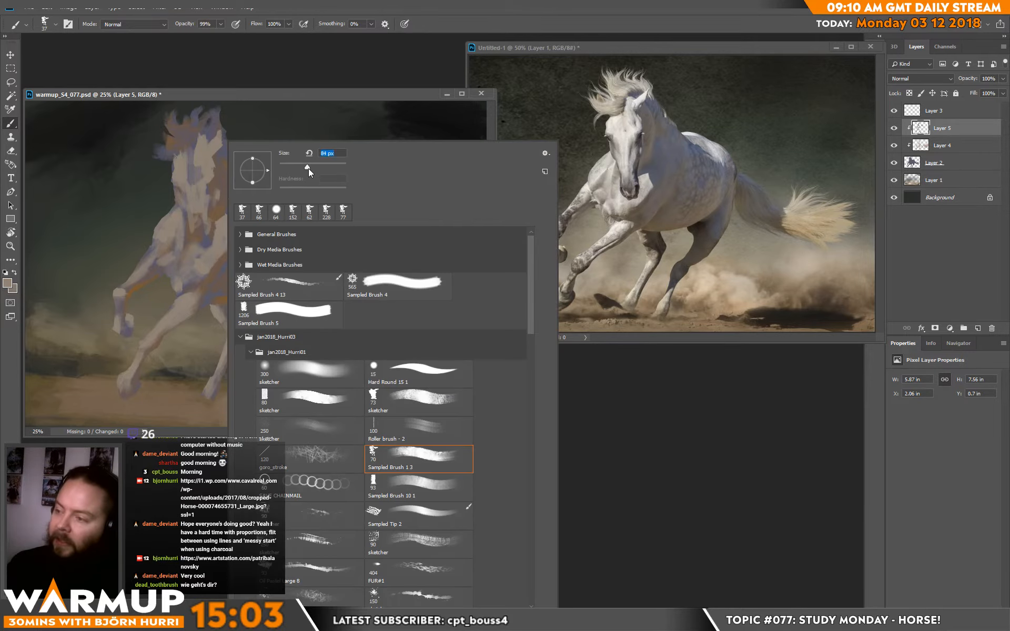
drag(308, 168, 311, 168)
key(Return)
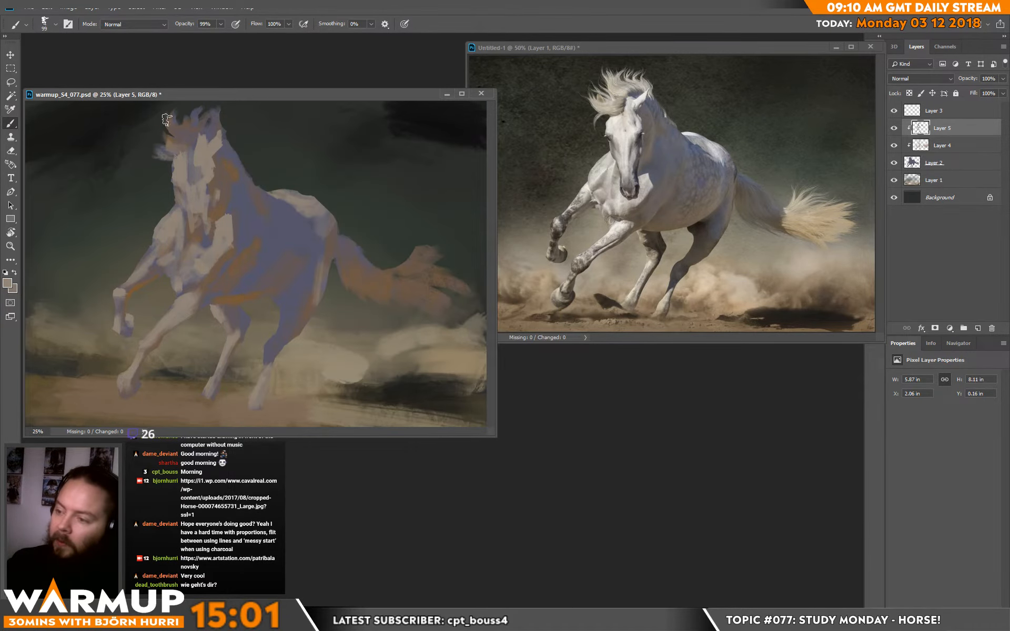
mouse_move(166, 120)
mouse_down()
mouse_move(180, 140)
mouse_move(174, 109)
mouse_move(188, 94)
mouse_move(210, 125)
mouse_move(221, 109)
mouse_move(207, 107)
mouse_move(231, 138)
mouse_up()
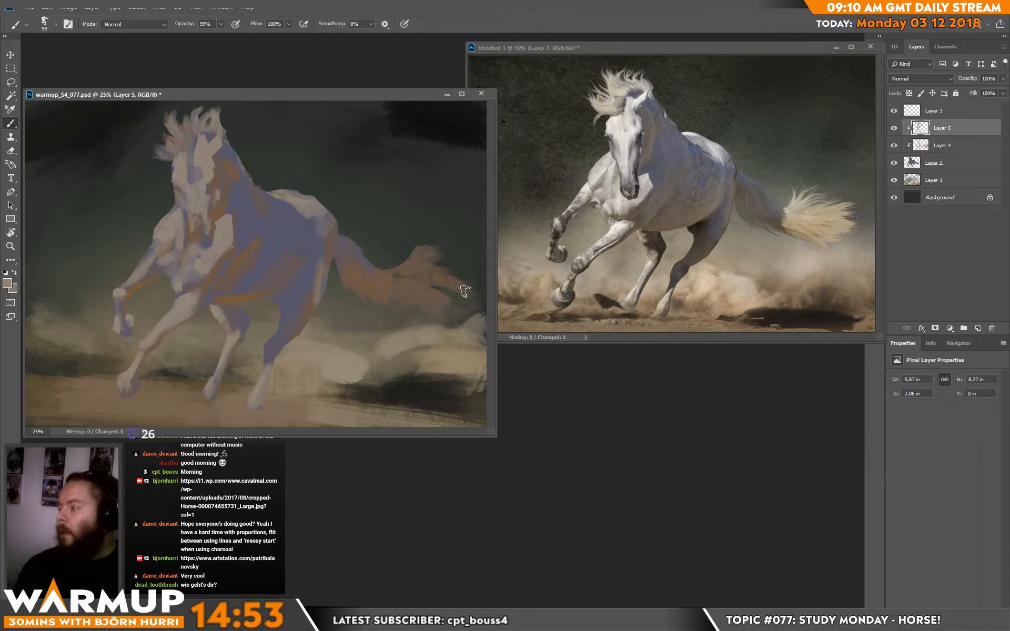
mouse_move(464, 291)
mouse_down()
mouse_move(458, 220)
mouse_move(420, 255)
mouse_move(465, 282)
mouse_move(461, 272)
mouse_move(456, 288)
mouse_move(415, 293)
mouse_move(428, 315)
mouse_move(424, 342)
mouse_move(486, 315)
mouse_up()
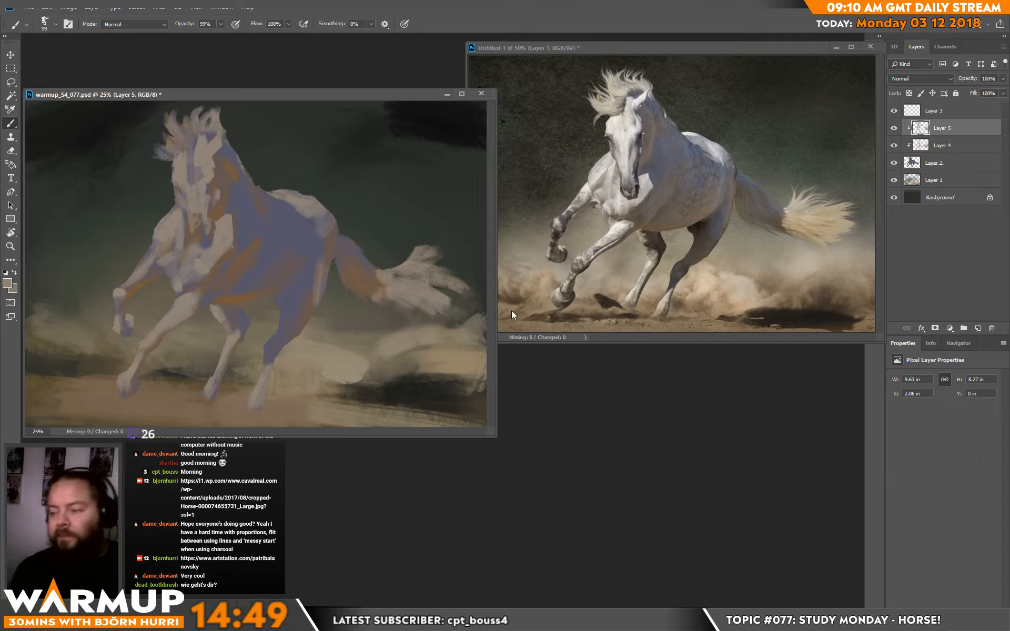
Step: Flip the canvas horizontally in both the painting and the horse reference photo
click(68, 8)
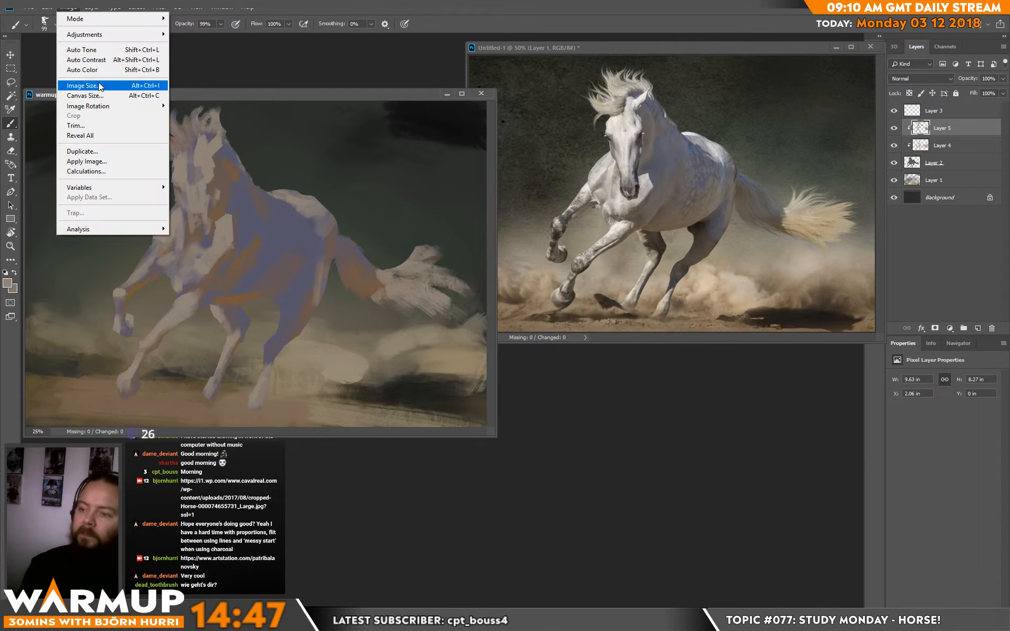
mouse_move(104, 108)
click(210, 150)
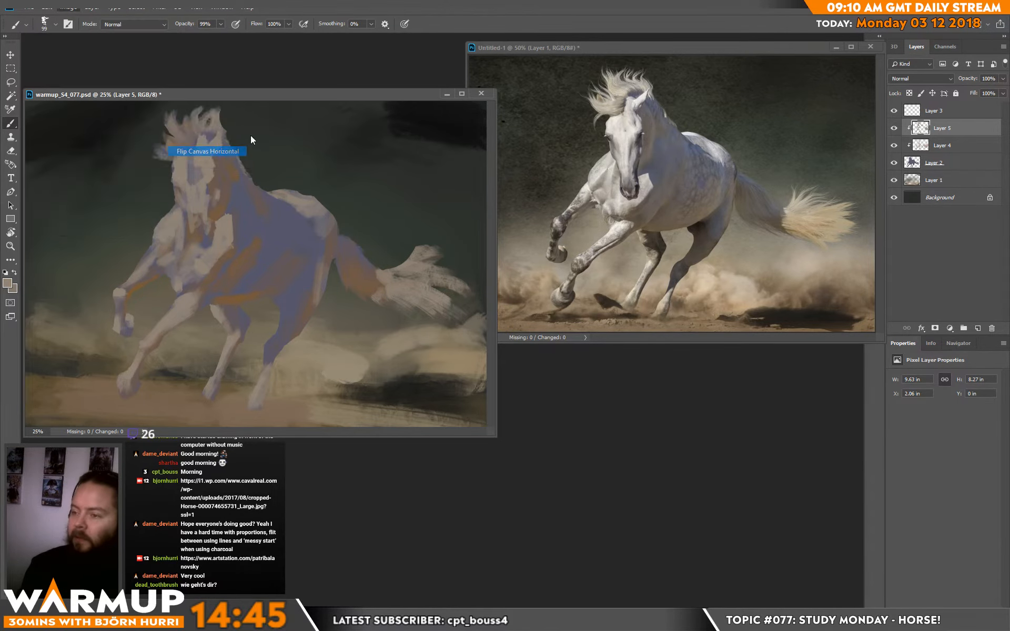
click(517, 46)
click(77, 8)
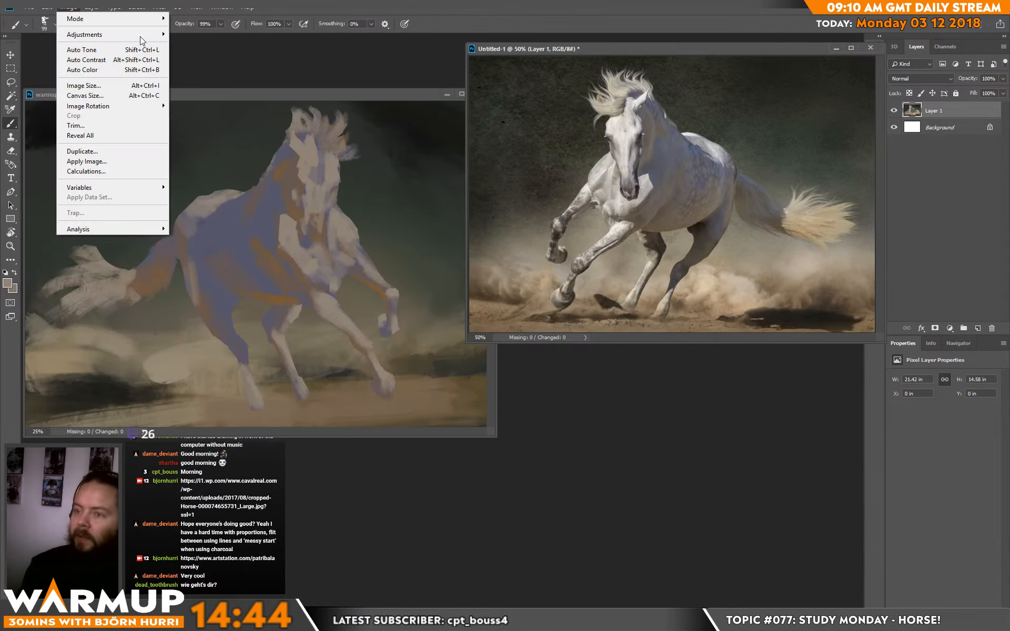
mouse_move(103, 108)
click(207, 153)
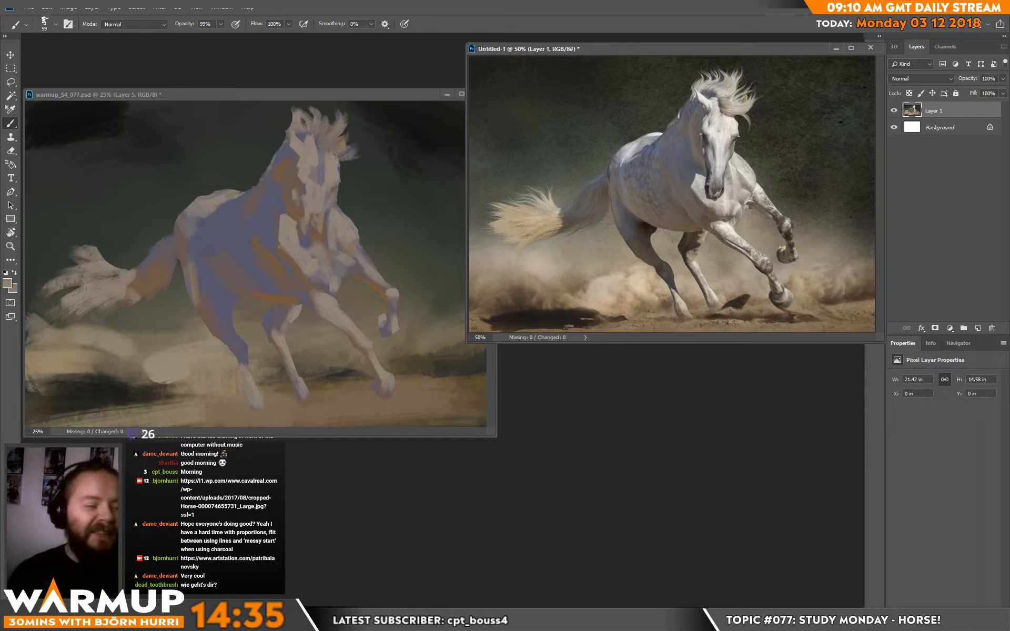
Step: Return to the painting and add a new clipped layer above the light beige tones
click(343, 332)
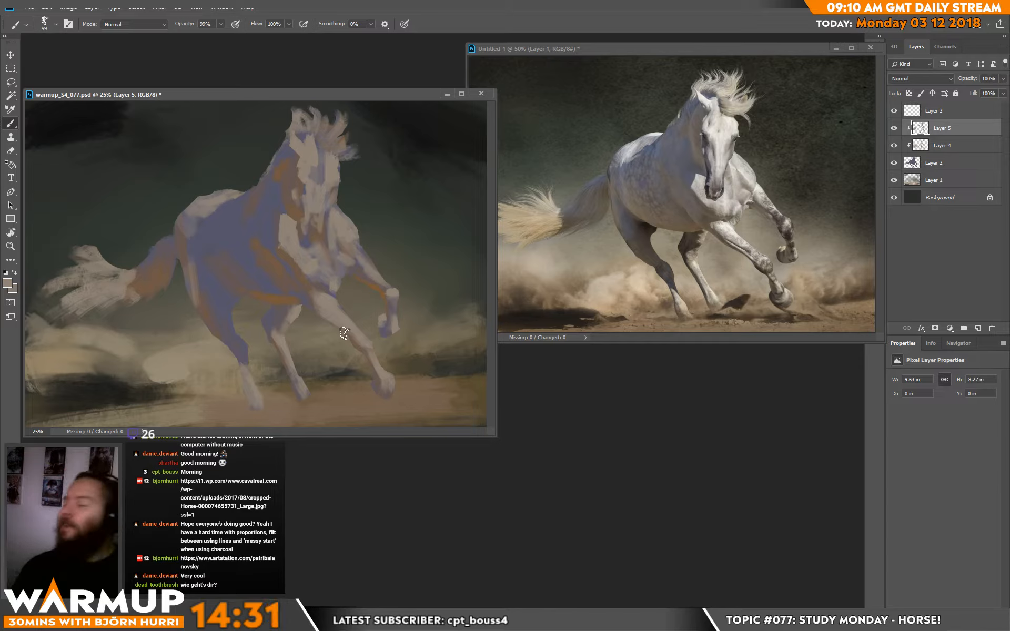
click(976, 329)
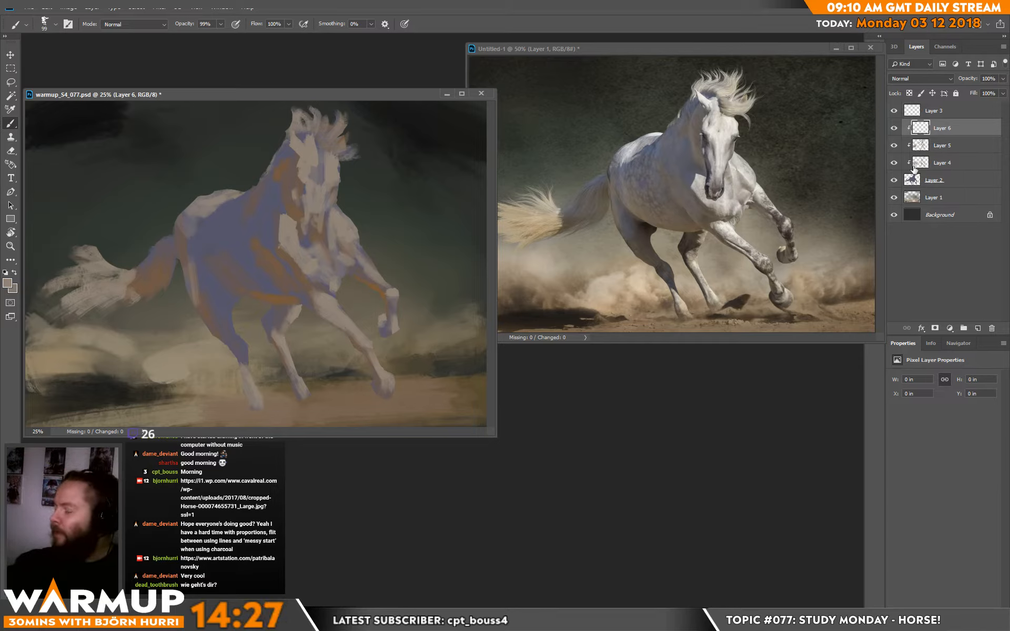
Step: Sample the dark background colour and paint shadow over the horse's flank and back, using a 32 px brush along the neck
click(300, 363)
alt+click(440, 155)
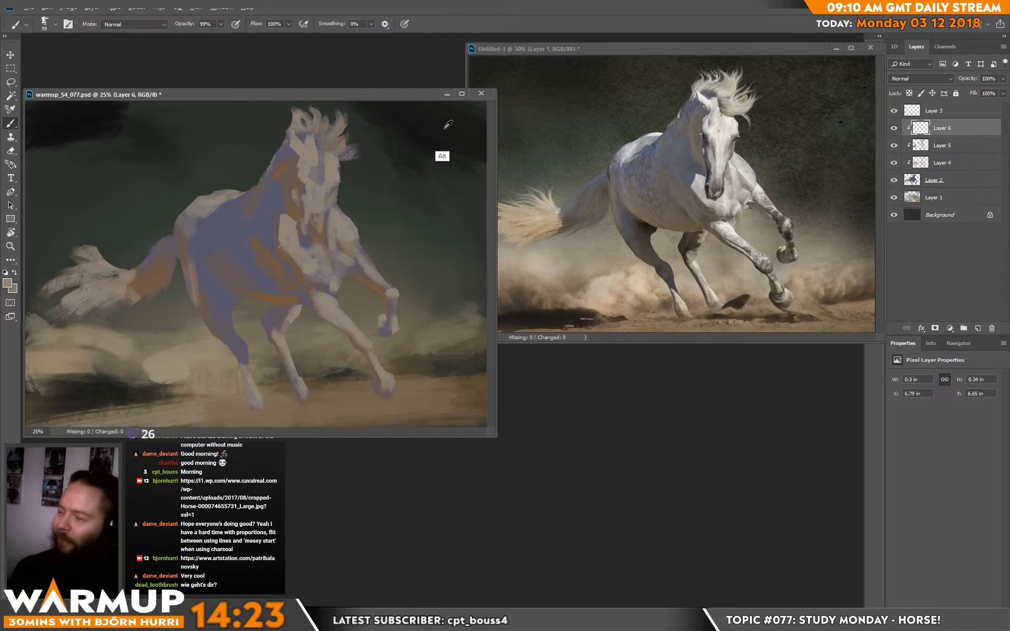
mouse_move(211, 252)
mouse_down()
mouse_move(210, 213)
mouse_move(215, 252)
mouse_move(222, 224)
mouse_move(228, 249)
mouse_move(228, 215)
mouse_move(331, 162)
mouse_move(249, 192)
mouse_up()
right_click(263, 200)
click(326, 163)
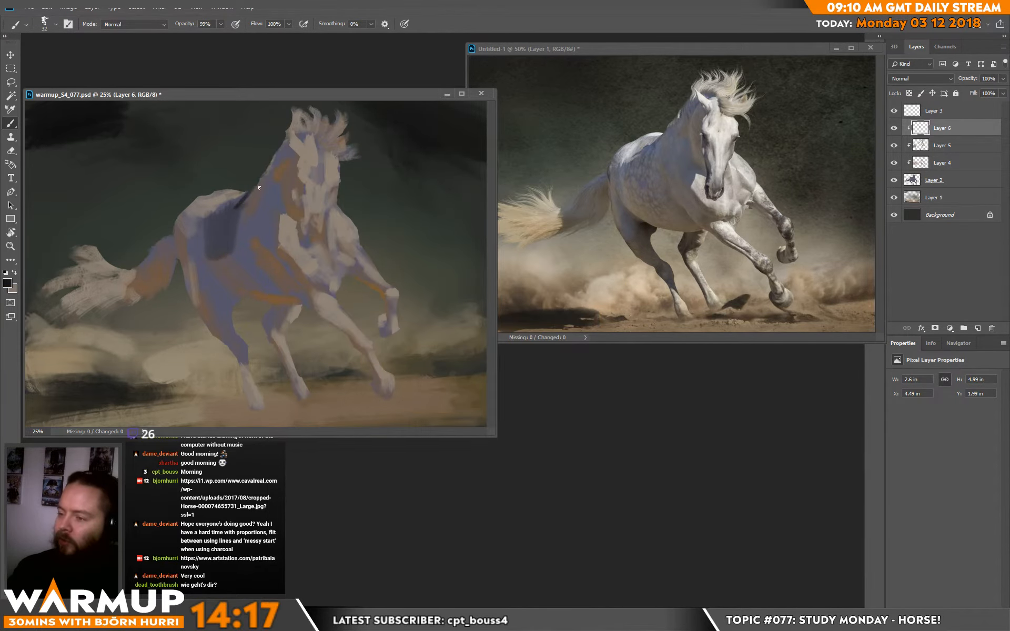
drag(272, 168, 276, 164)
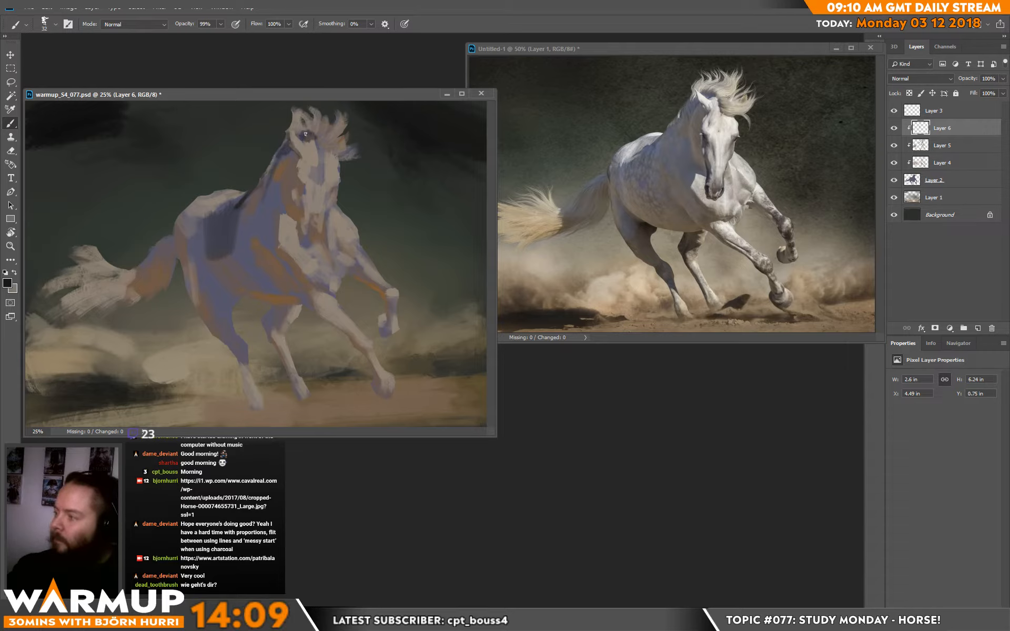
Step: Paint dark accents at the base of the mane, around both eyes and down the muzzle
mouse_move(313, 134)
mouse_down()
mouse_move(325, 141)
mouse_move(300, 131)
mouse_move(332, 135)
mouse_move(314, 151)
mouse_up()
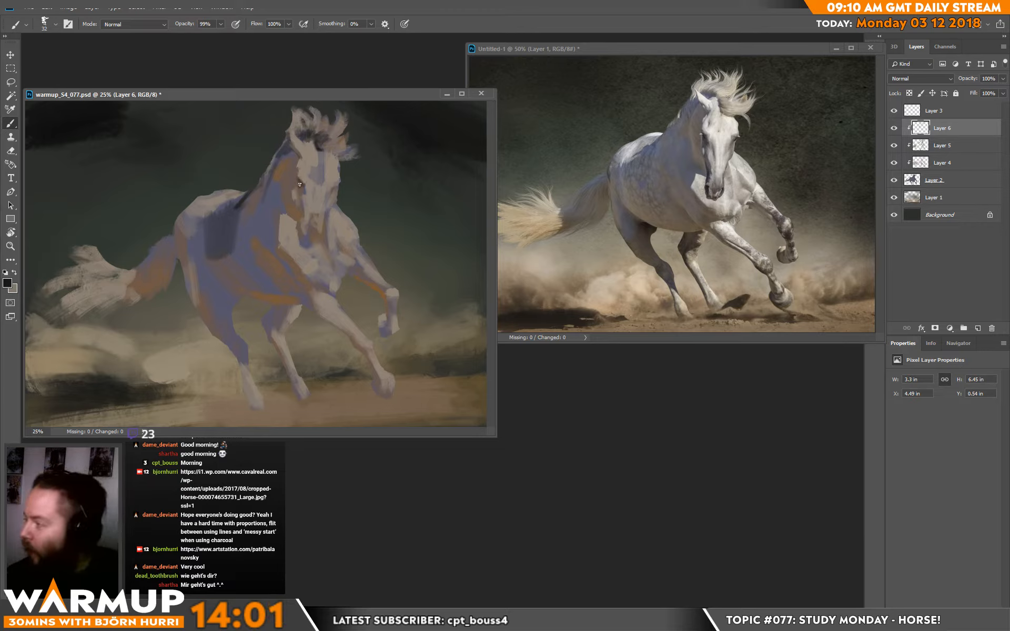
drag(304, 189, 303, 198)
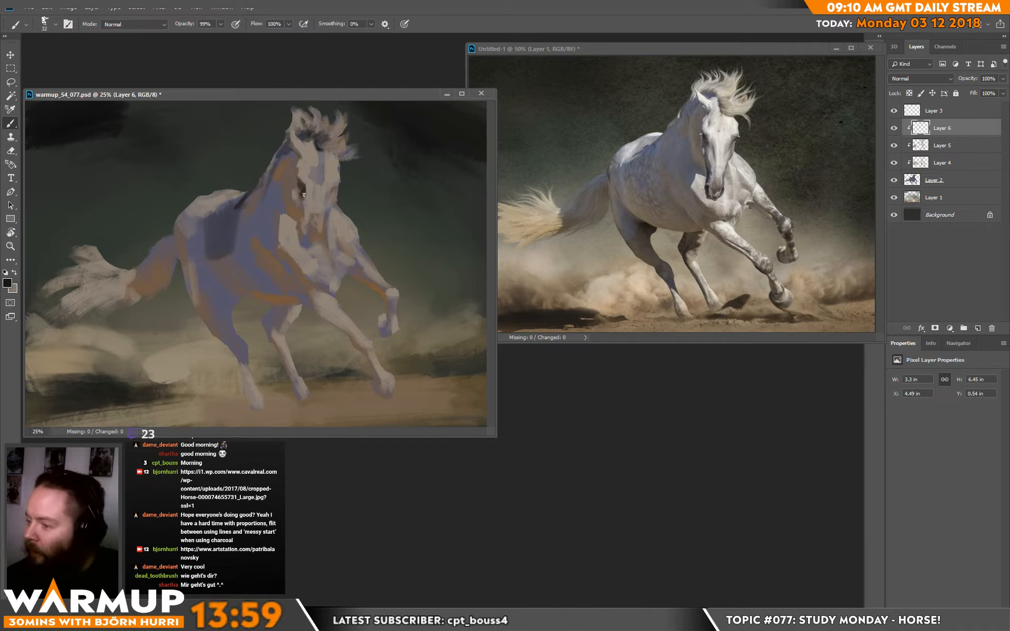
click(335, 188)
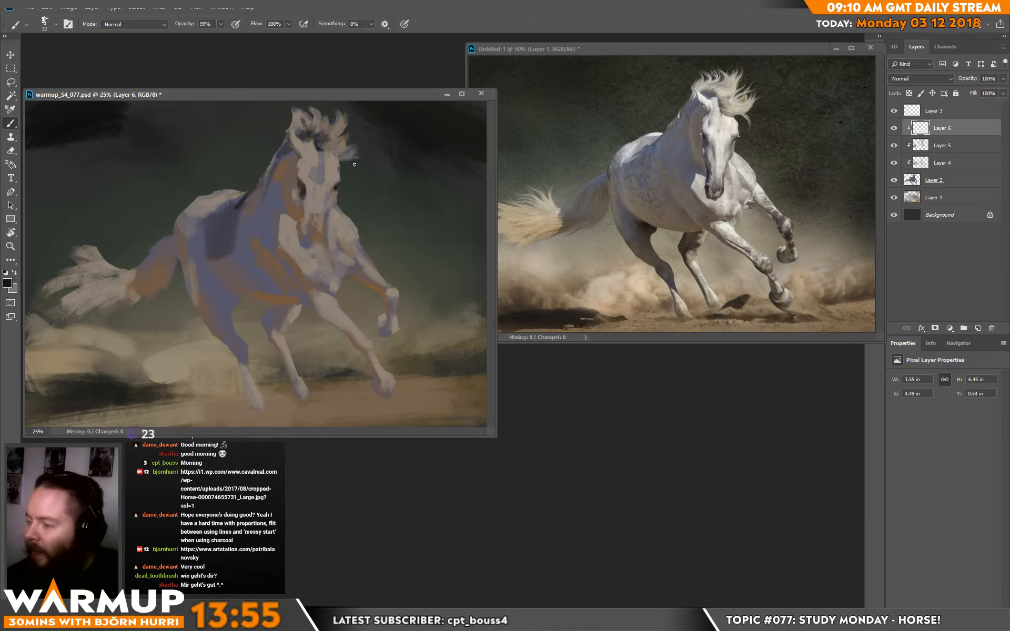
drag(334, 192, 326, 231)
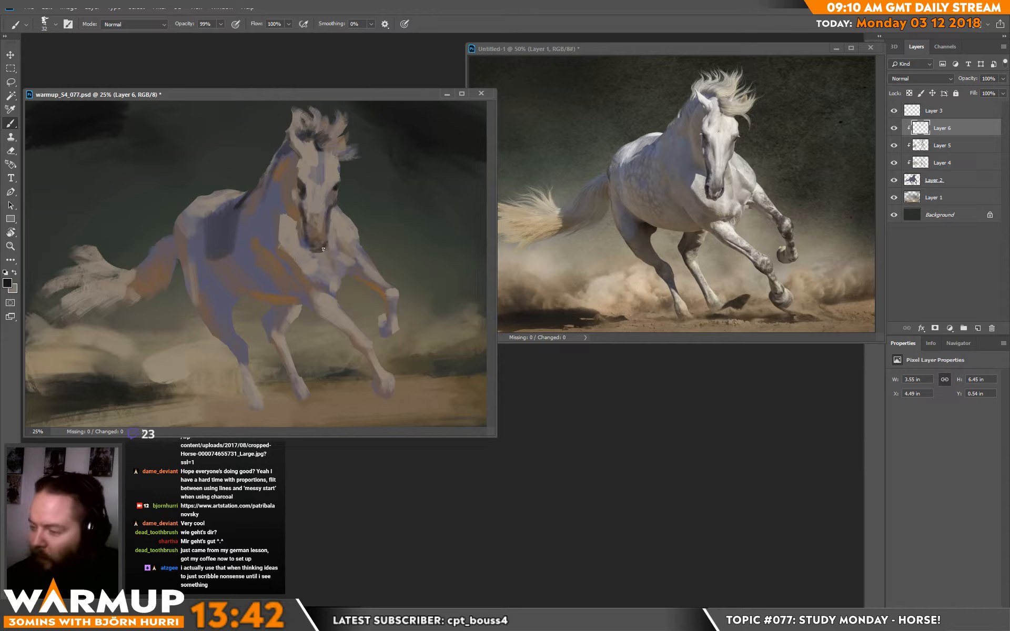
Step: Refine the muzzle edges, chest and front shoulder with colours sampled from the horse's light and shaded areas
alt+click(291, 233)
drag(299, 221, 301, 243)
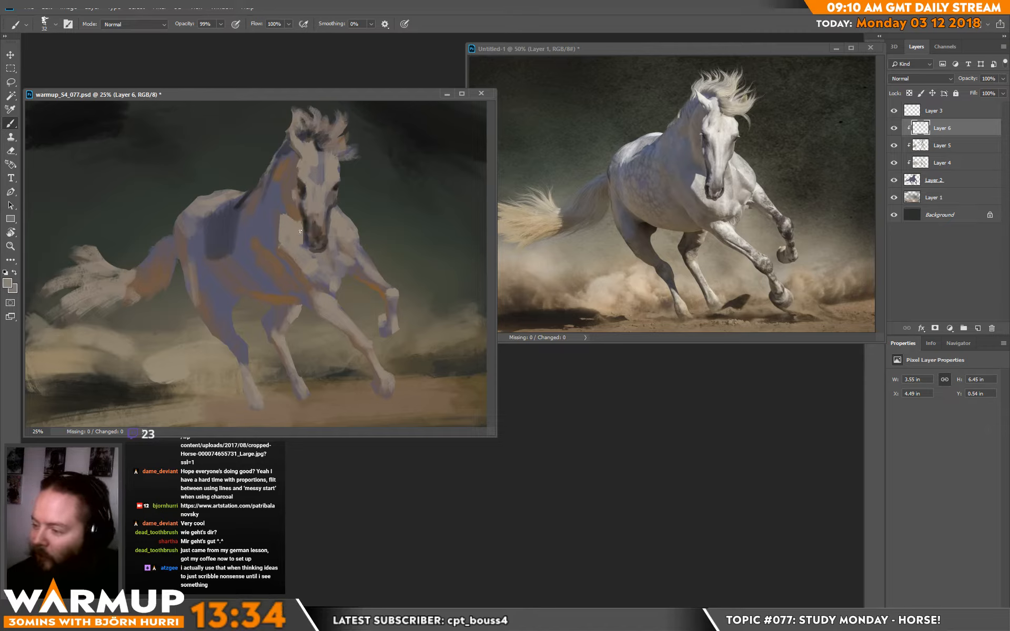
alt+click(323, 252)
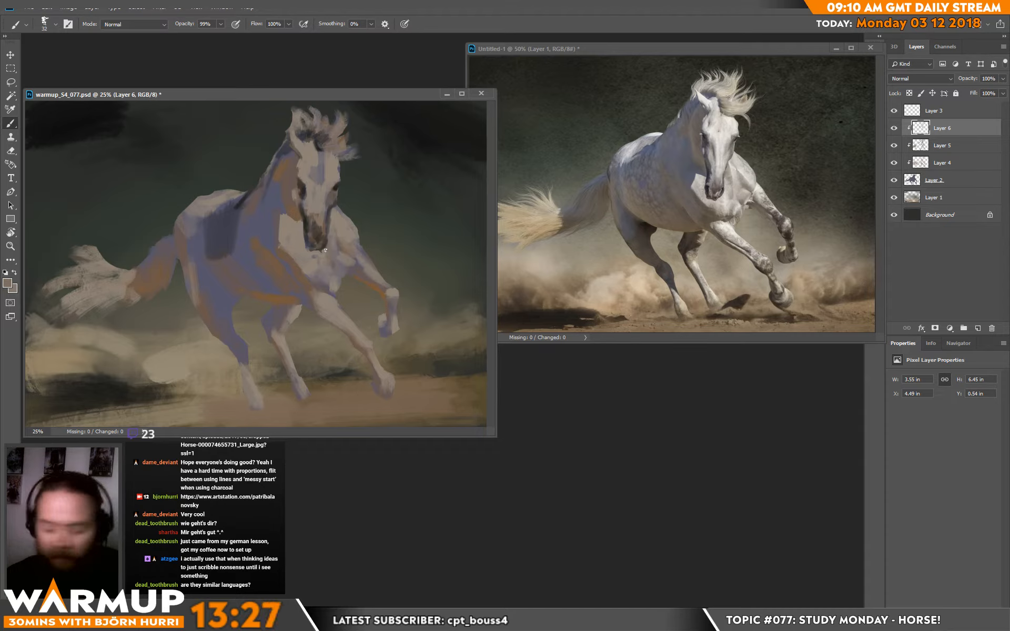
alt+click(272, 214)
drag(281, 215, 284, 234)
alt+click(274, 235)
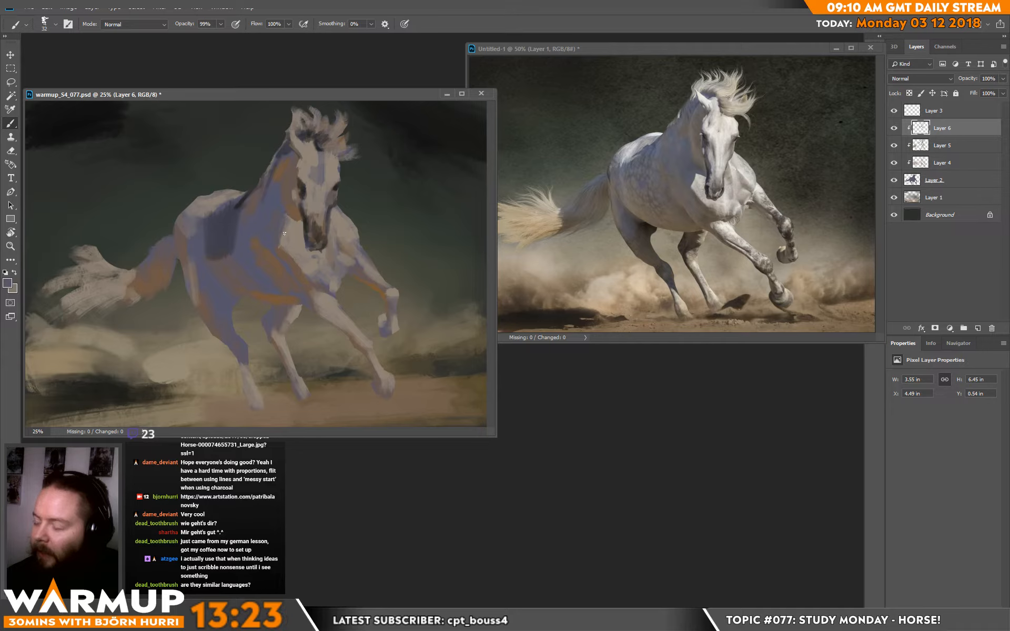
alt+click(336, 229)
drag(355, 250, 358, 261)
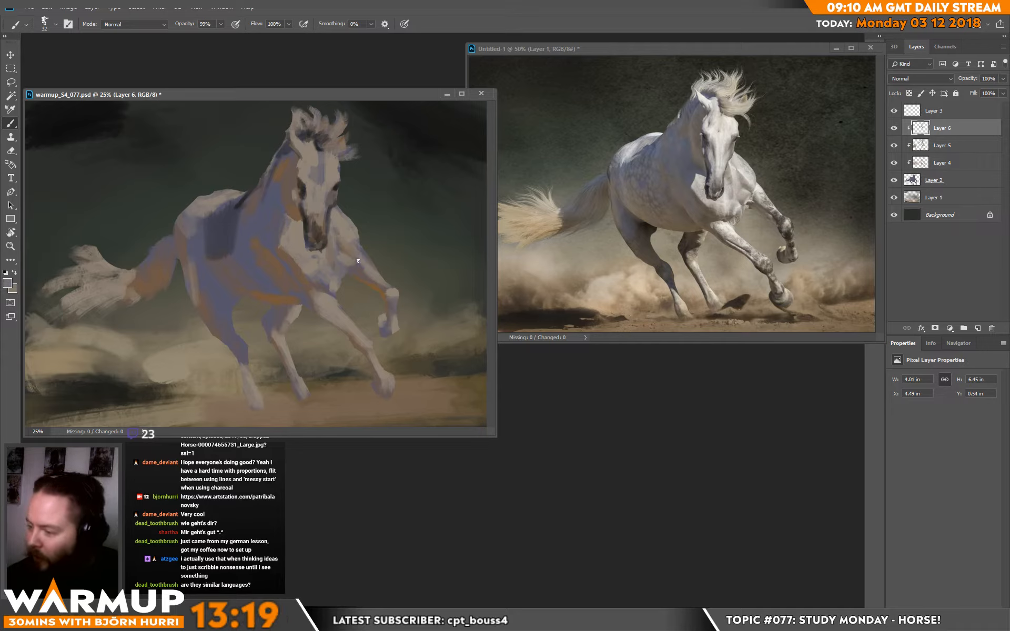
Step: Paint dark shadows along the underside, knee and hoof of the raised foreleg, using tones sampled from the horse
alt+click(299, 214)
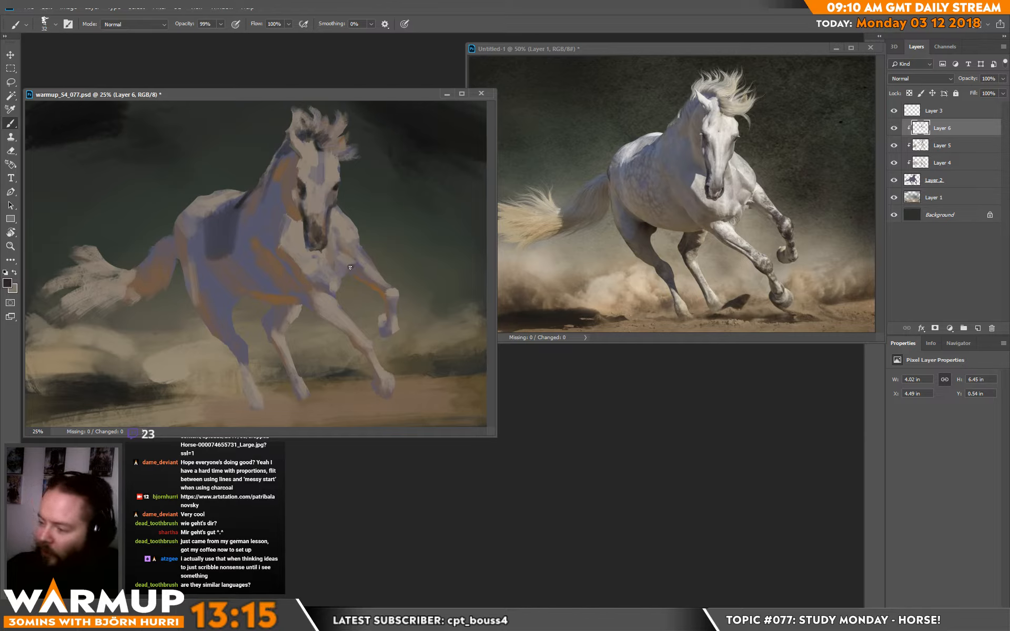
drag(356, 268, 384, 294)
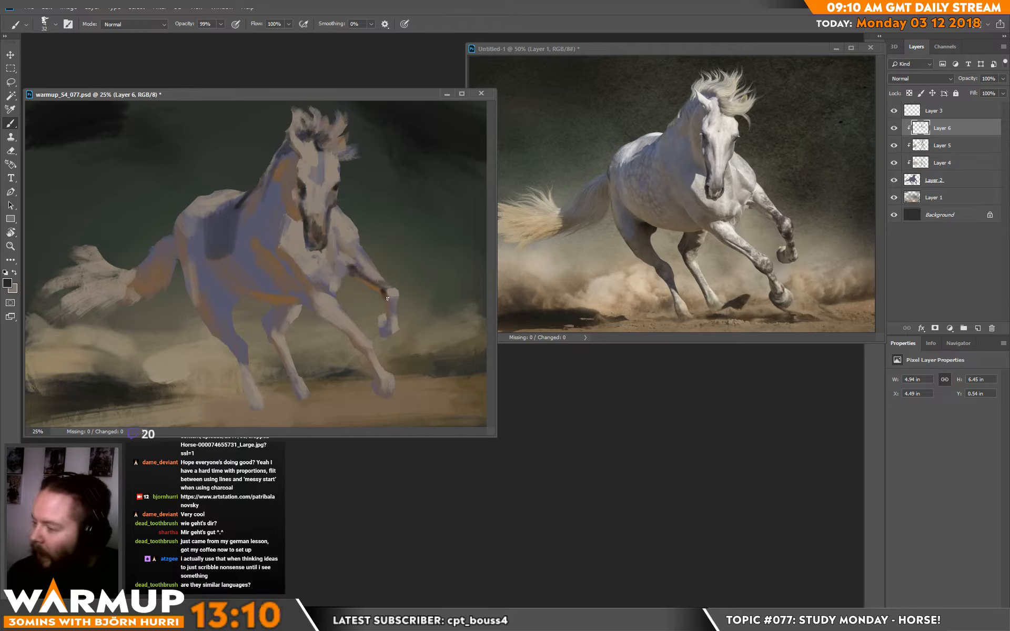
mouse_move(389, 296)
mouse_down()
mouse_move(393, 312)
mouse_move(379, 332)
mouse_up()
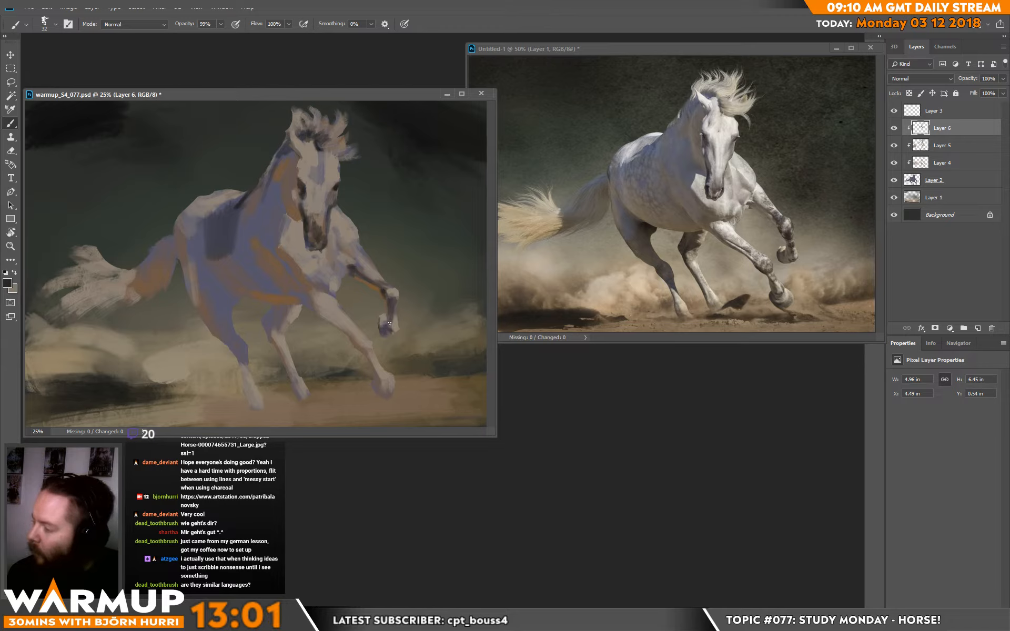
drag(392, 325, 395, 308)
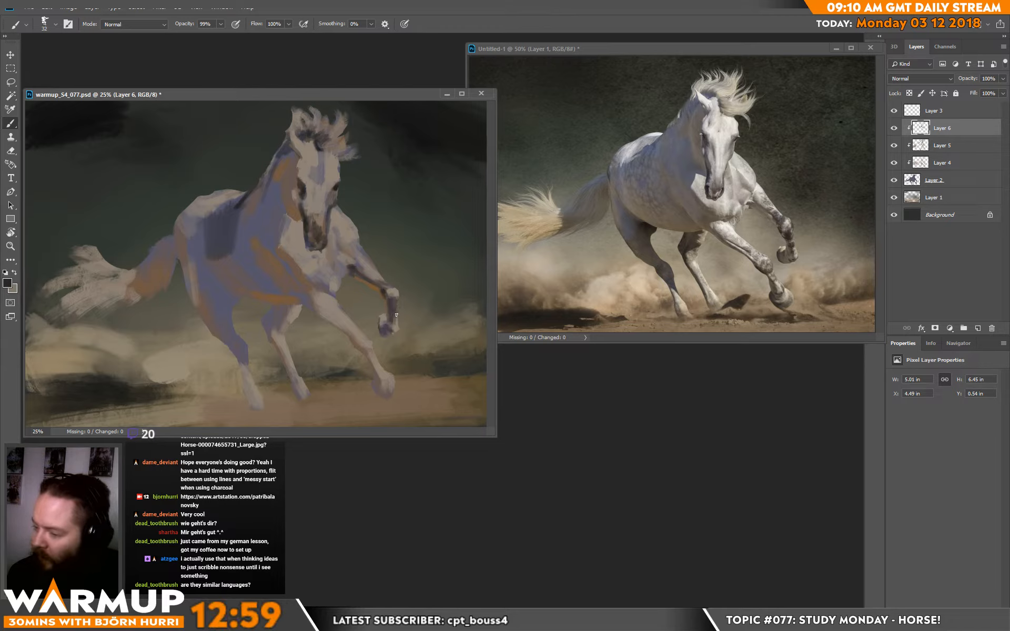
key(x)
alt+click(388, 297)
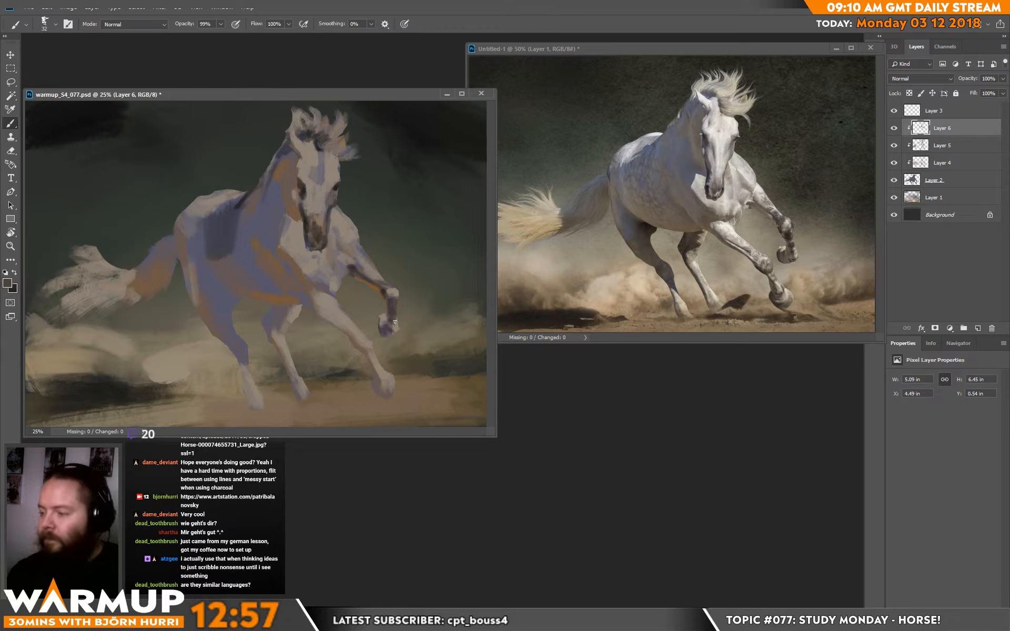
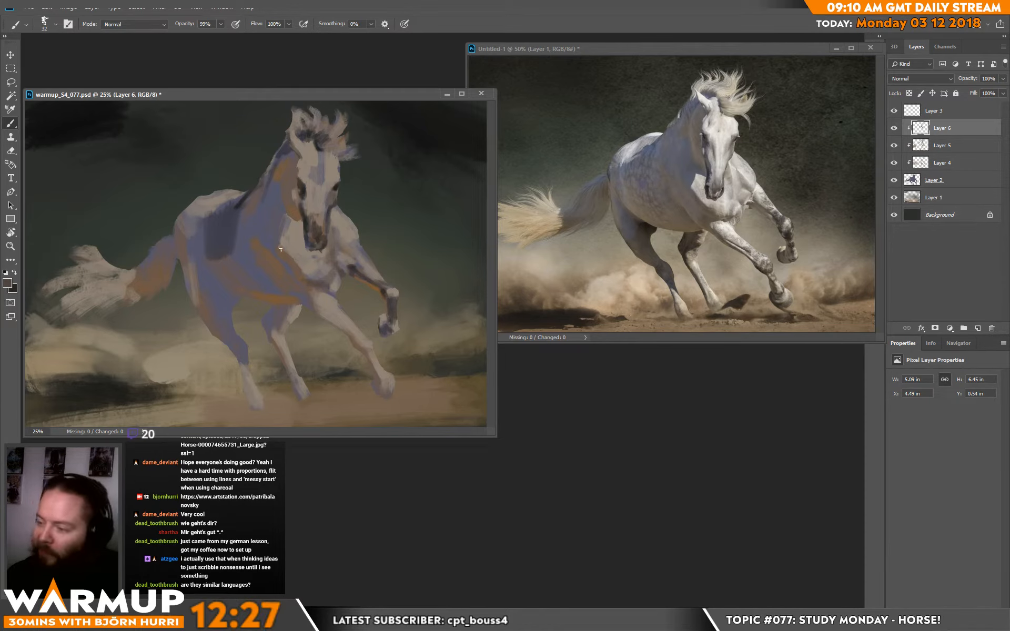
Step: Set the brush size to 62 px and paint a brown shadow between the chest and the front leg
right_click(305, 274)
click(380, 166)
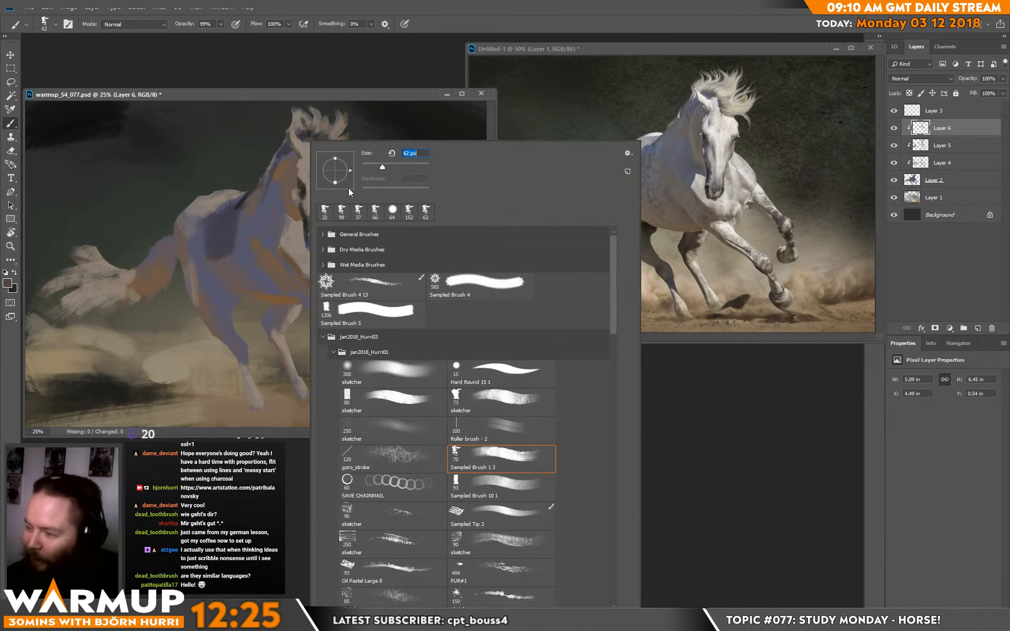
drag(278, 255, 293, 268)
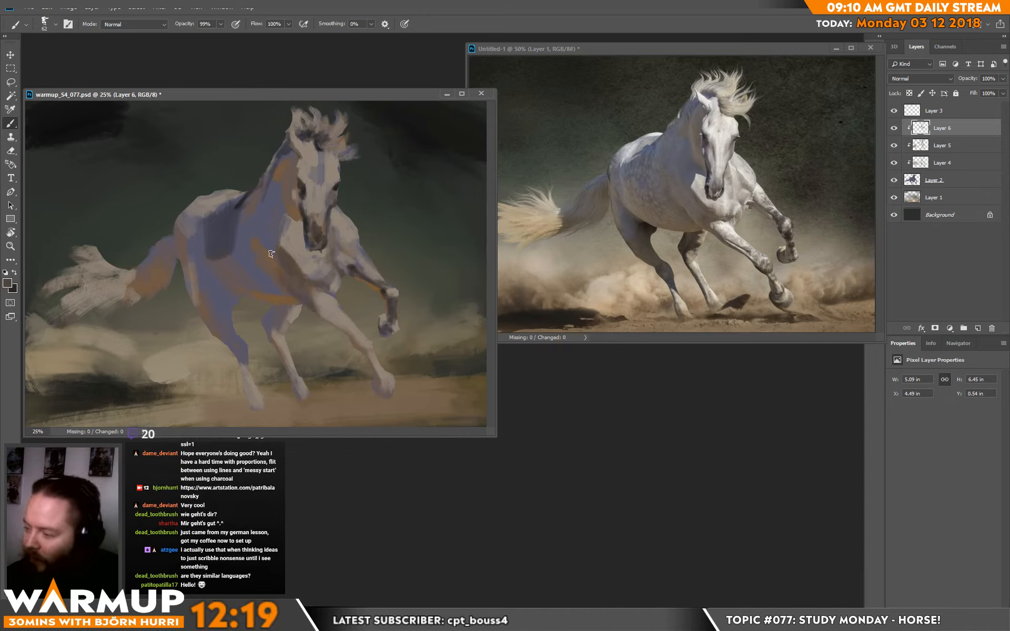
Step: Sample the dark tone on the back and deepen the shadow behind the shoulder with a 36 px brush
key(x)
alt+click(236, 207)
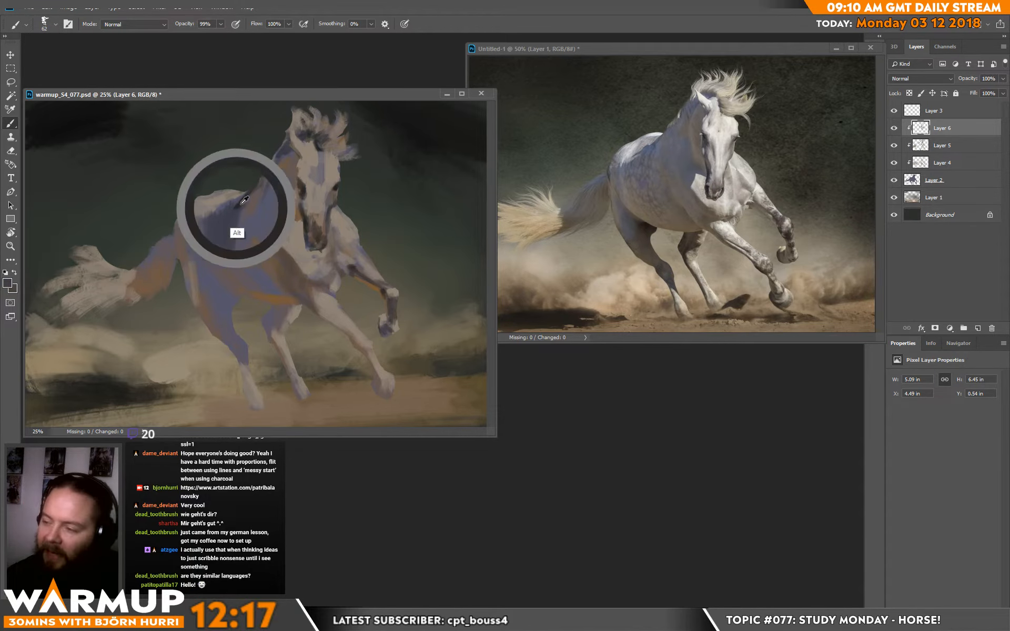
right_click(313, 271)
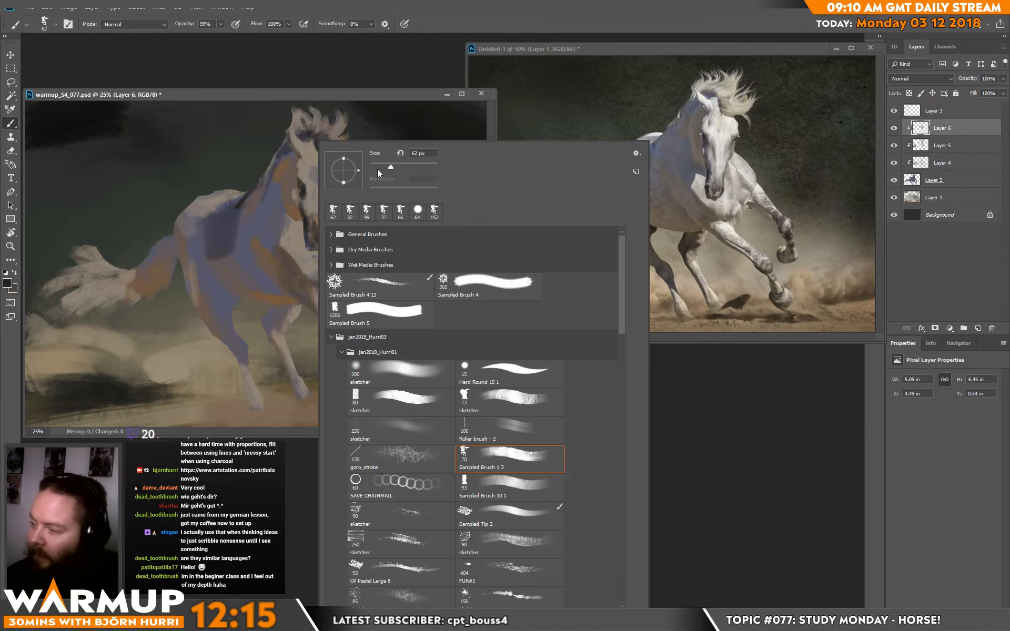
click(380, 168)
mouse_move(282, 288)
mouse_down()
mouse_move(275, 277)
mouse_move(289, 298)
mouse_move(281, 286)
mouse_move(279, 296)
mouse_up()
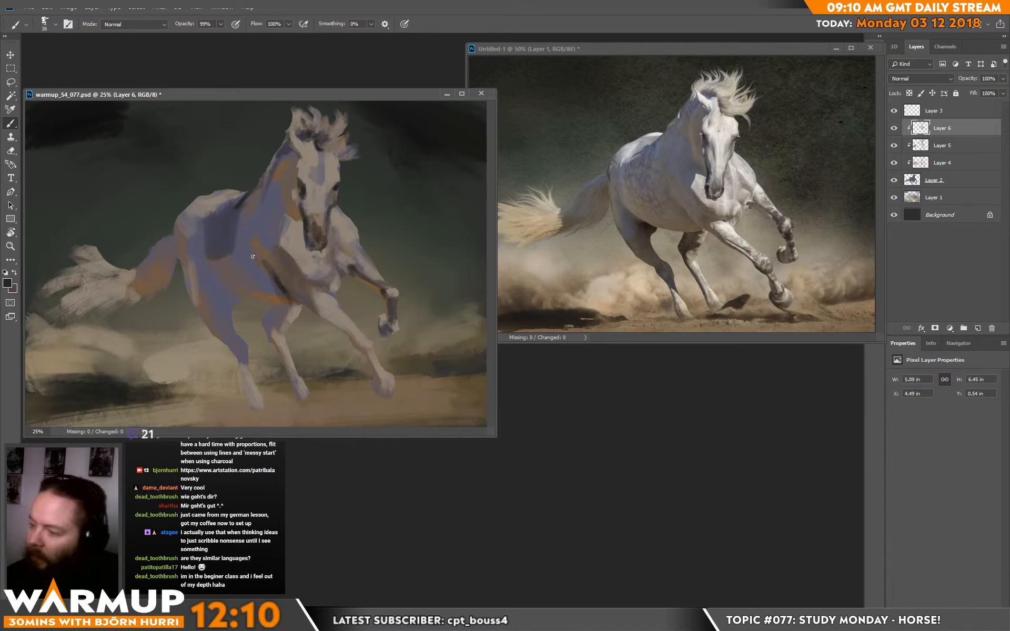
drag(258, 259, 261, 272)
Step: Broaden the dark shading across the ribs and belly behind the shoulder with a 92 px brush
right_click(297, 252)
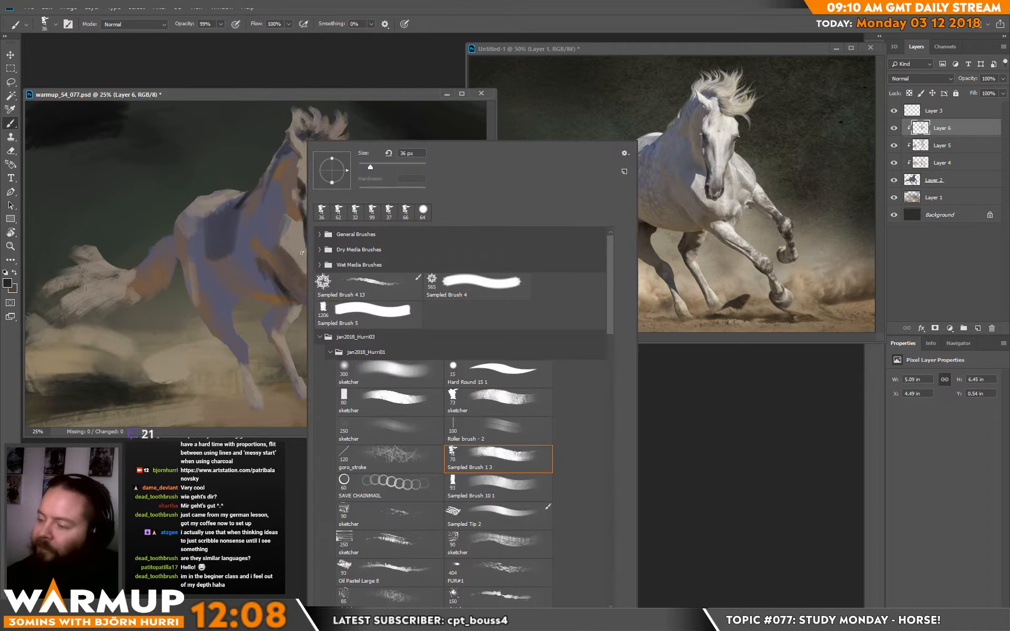
click(387, 167)
click(254, 261)
mouse_move(258, 270)
mouse_down()
mouse_move(295, 306)
mouse_move(282, 302)
mouse_up()
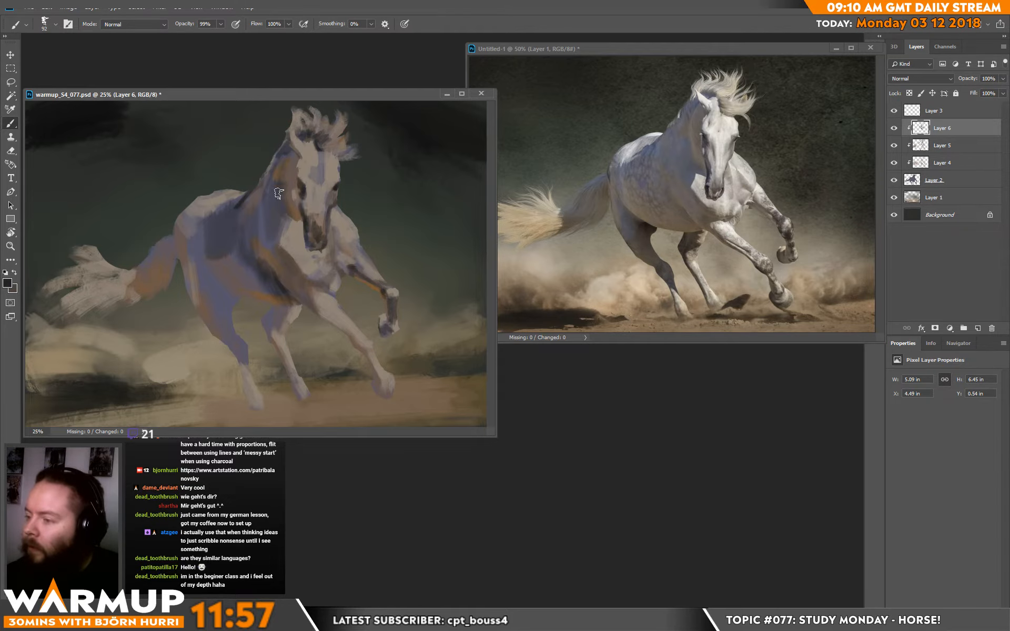
Step: Darken the shaded side of the neck and the roots of the mane with a 45 px brush
right_click(314, 177)
drag(397, 163, 386, 163)
key(Return)
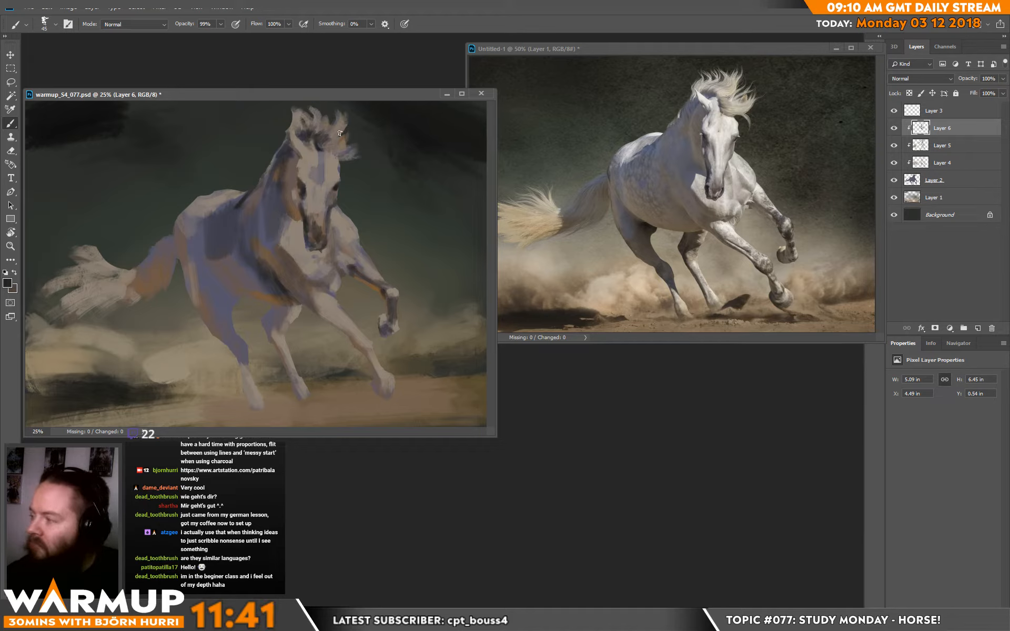
drag(325, 125, 331, 129)
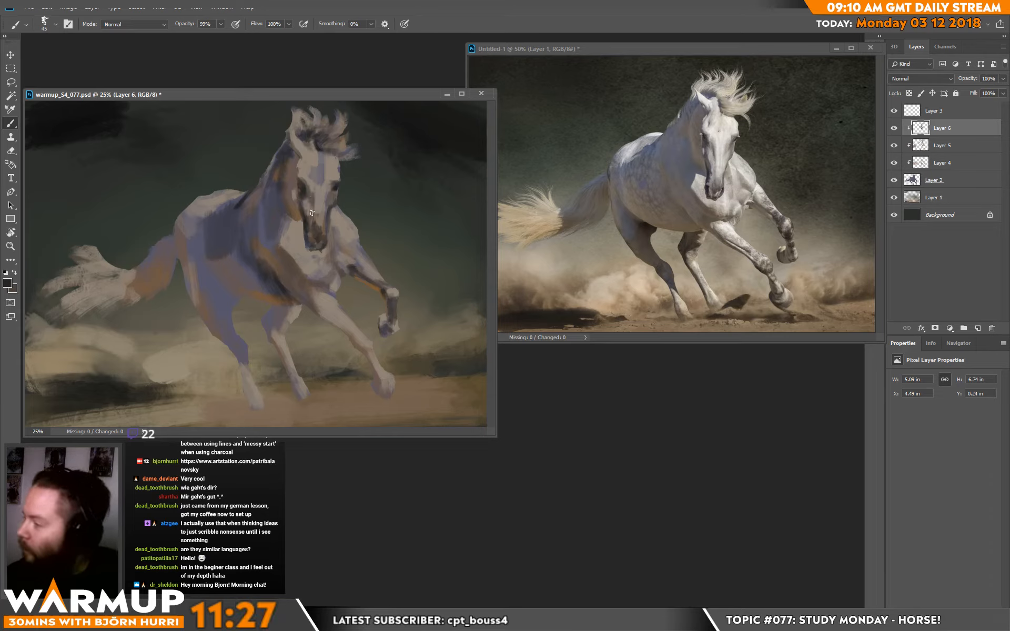
Step: Shade the haunch and upper hind leg with a 108 px brush, and paint both rear legs' lower shadows with a smaller brush
right_click(247, 247)
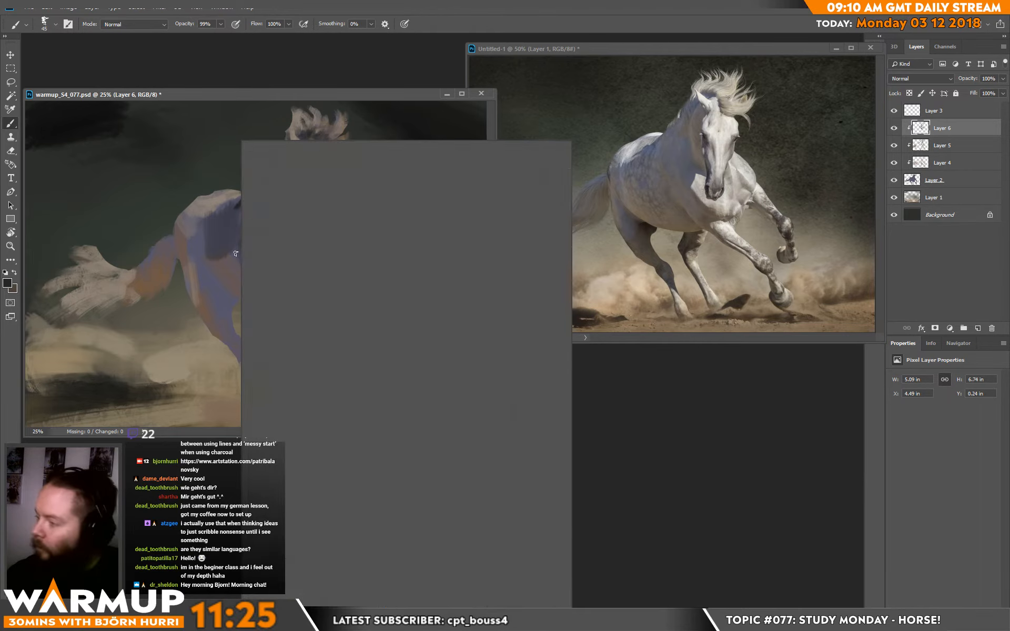
mouse_move(197, 245)
mouse_down()
mouse_move(201, 281)
mouse_move(200, 237)
mouse_move(204, 292)
mouse_move(212, 268)
mouse_move(237, 287)
mouse_move(225, 295)
mouse_move(234, 306)
mouse_move(217, 292)
mouse_move(230, 318)
mouse_move(205, 291)
mouse_move(215, 309)
mouse_up()
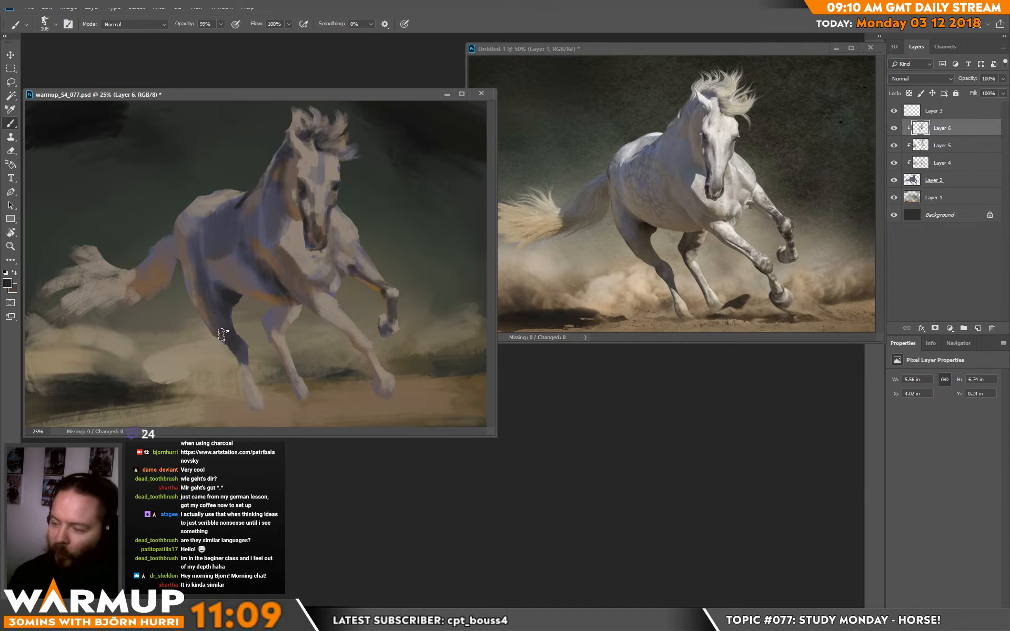
right_click(279, 322)
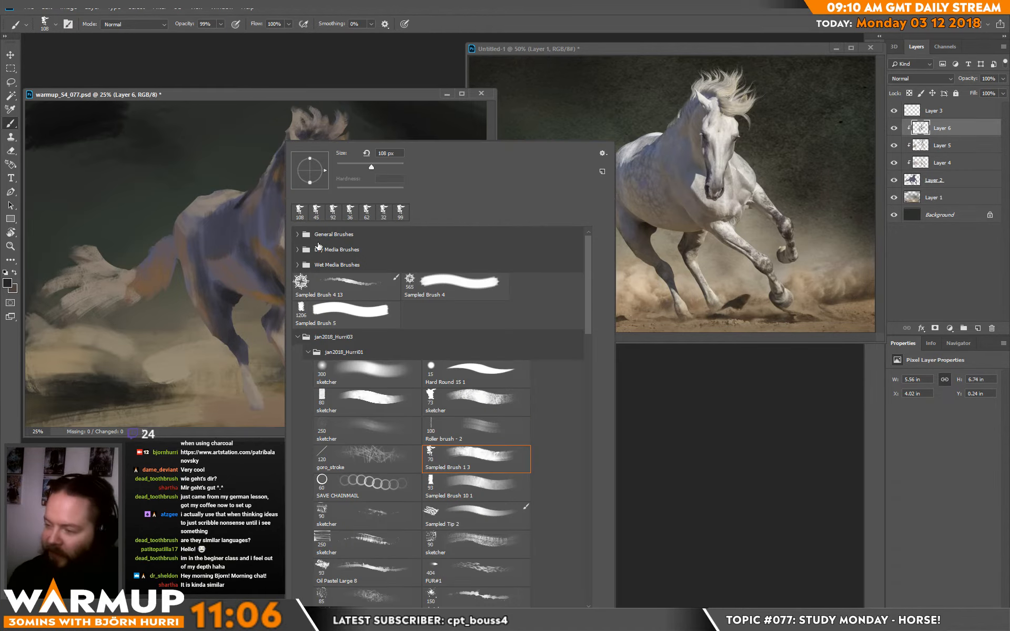
click(348, 169)
key(Return)
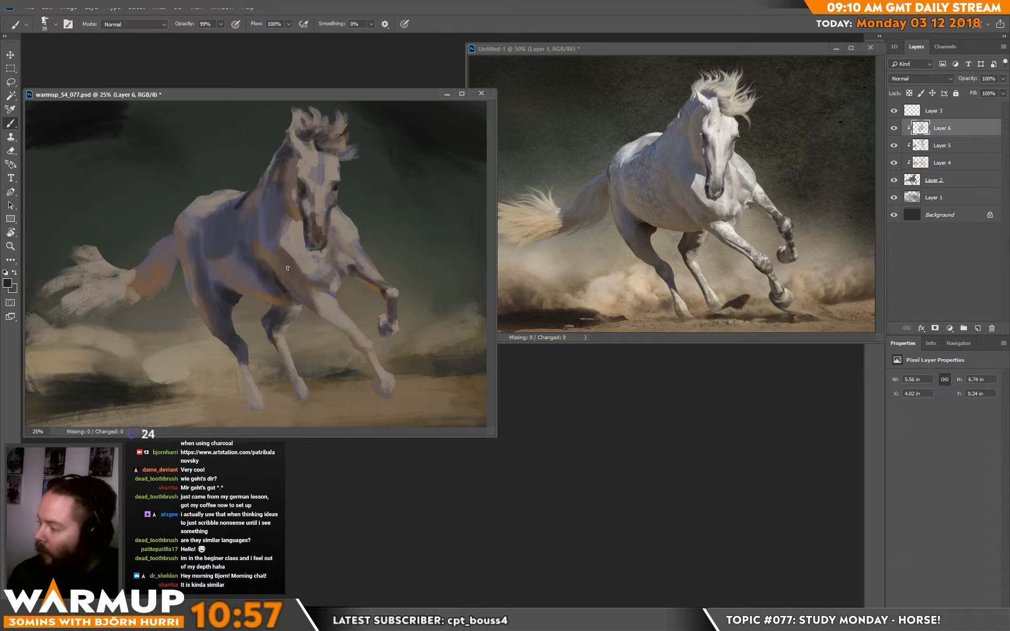
drag(282, 354, 300, 396)
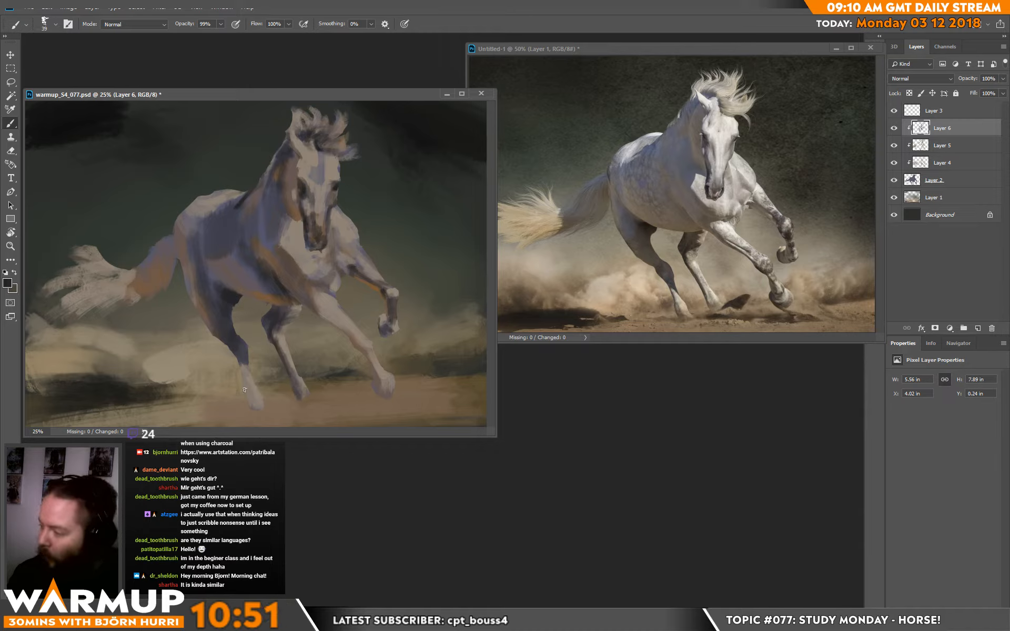
drag(240, 366, 251, 401)
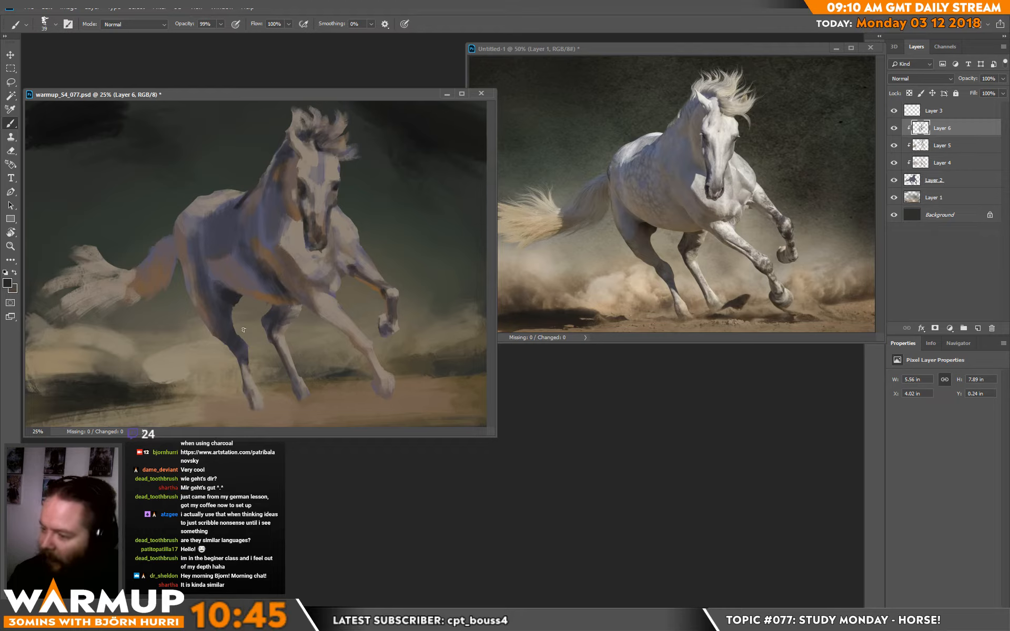
Step: Sample dark tones from the belly and deepen the shadow behind the elbow and upper foreleg with a 39 px brush
drag(297, 308, 299, 312)
alt+click(290, 301)
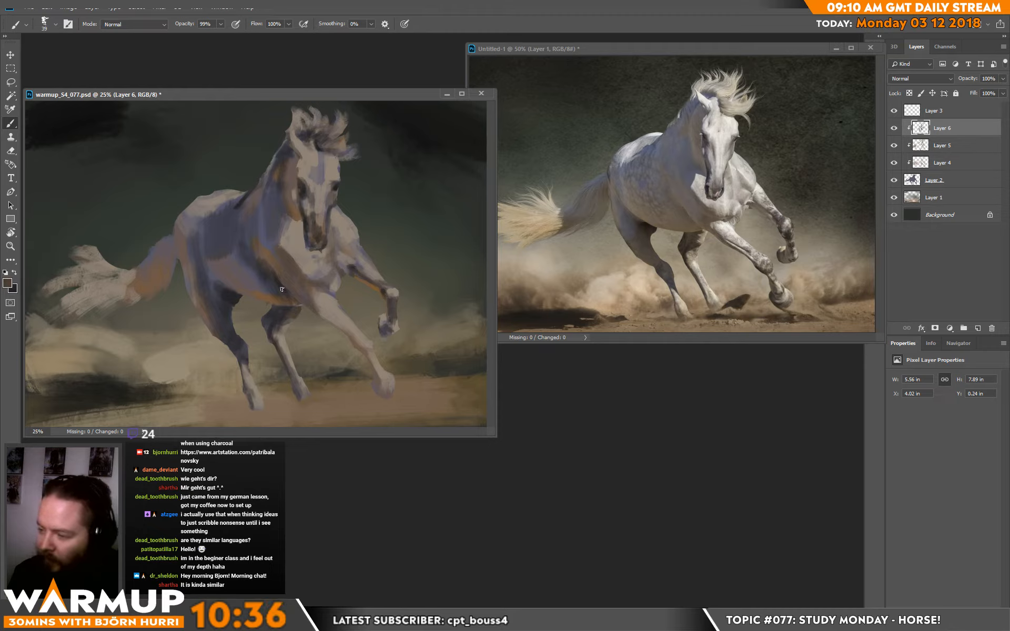
alt+click(281, 268)
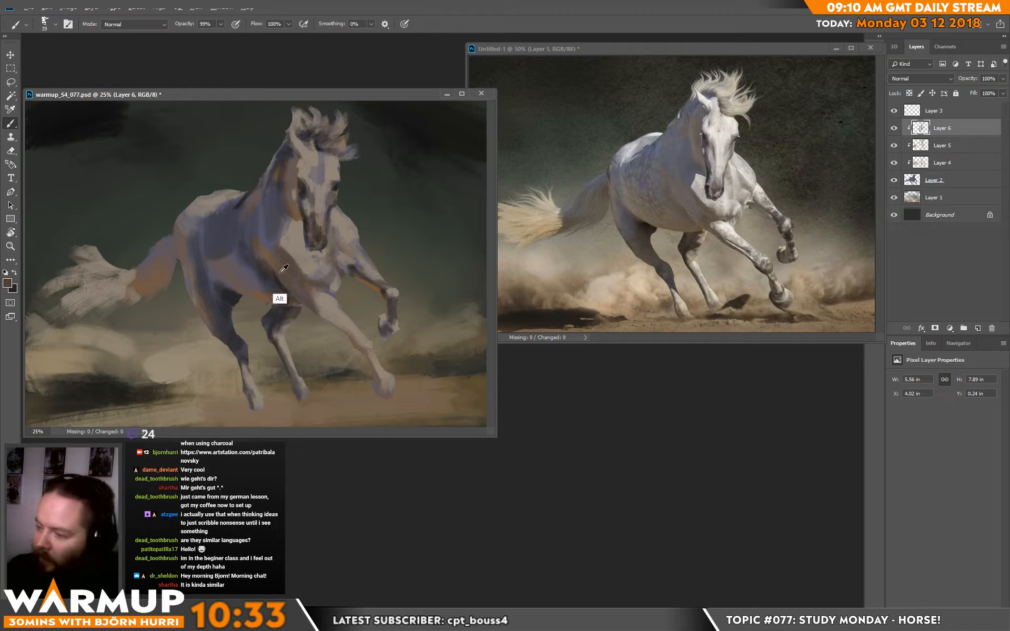
drag(284, 269, 276, 272)
alt+click(280, 287)
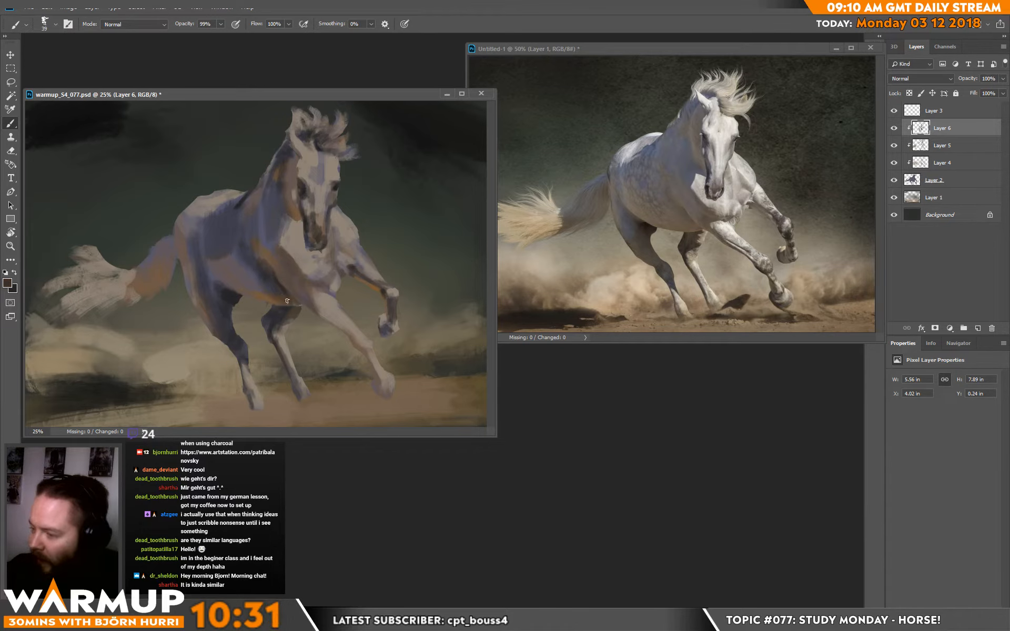
Step: Rework the shoulder and chest shading with an 81 px brush, sampling nearby dark, brown and violet tones
right_click(319, 289)
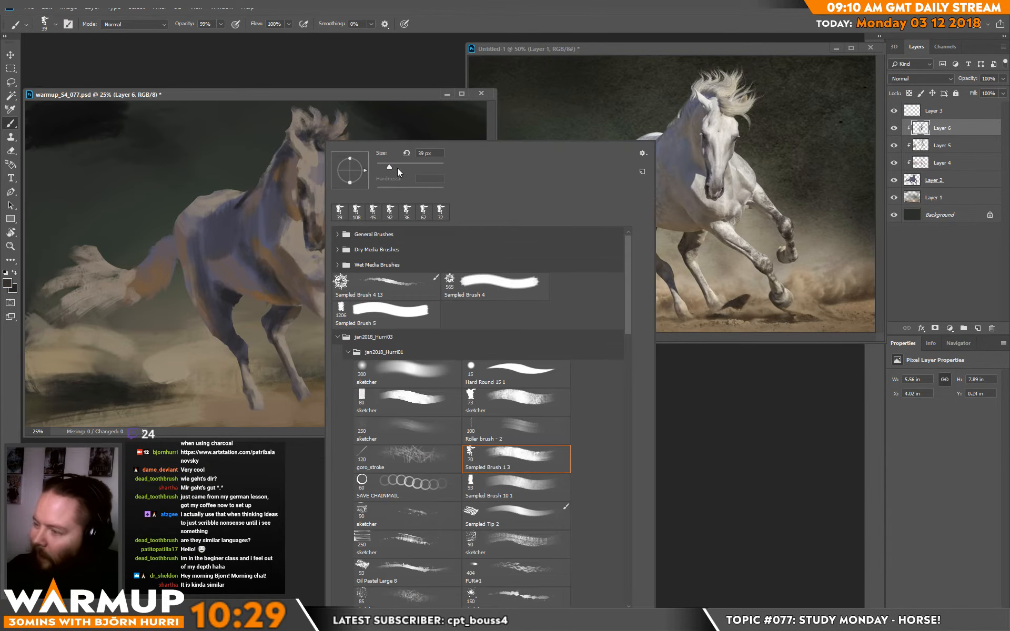
click(397, 168)
click(304, 289)
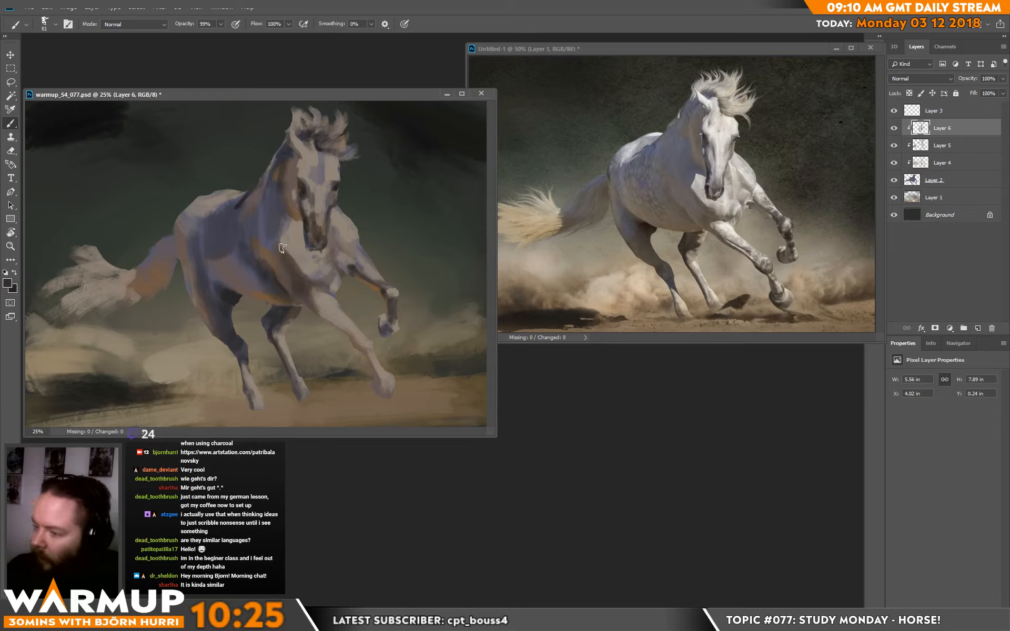
alt+click(304, 270)
mouse_move(286, 242)
mouse_down()
mouse_move(311, 275)
mouse_move(286, 251)
mouse_move(271, 256)
mouse_up()
alt+click(311, 273)
alt+click(281, 289)
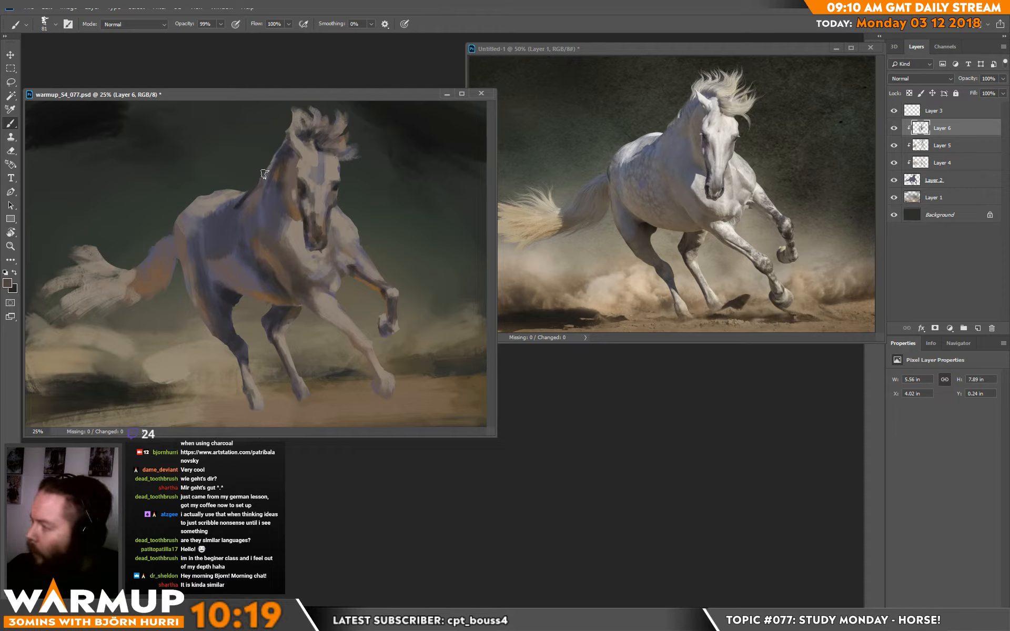
alt+click(275, 240)
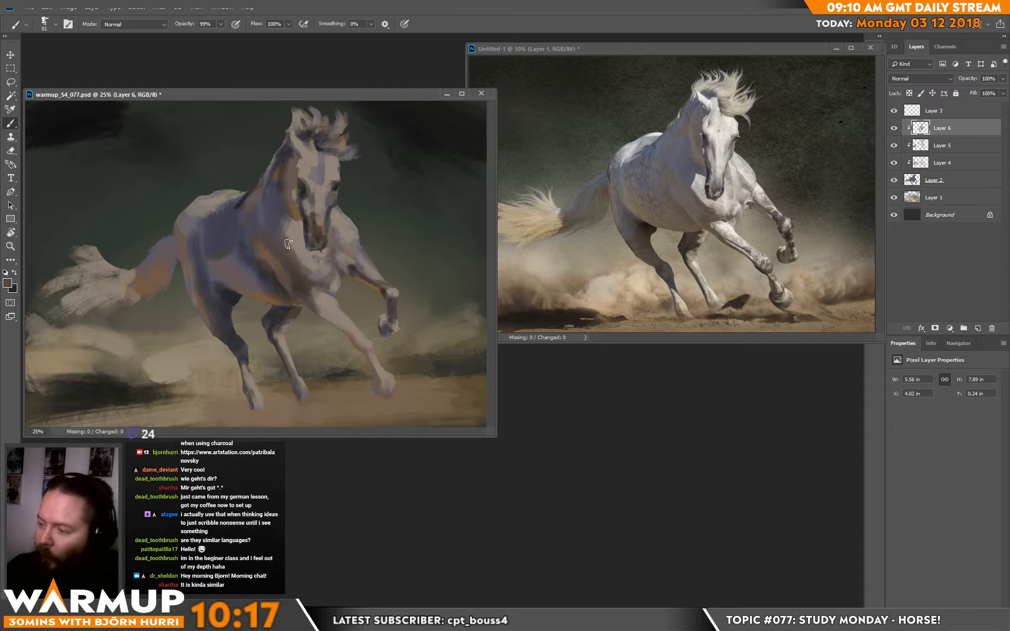
alt+click(265, 237)
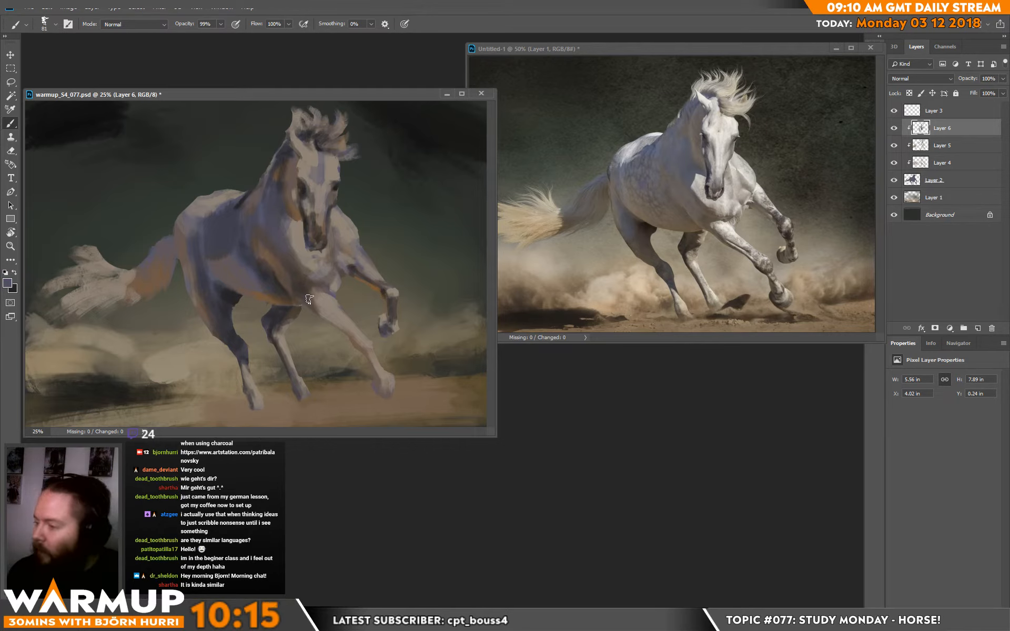
Step: Sample the brown beside the muzzle and shade the lower neck behind the jaw with a 51 px brush
right_click(363, 239)
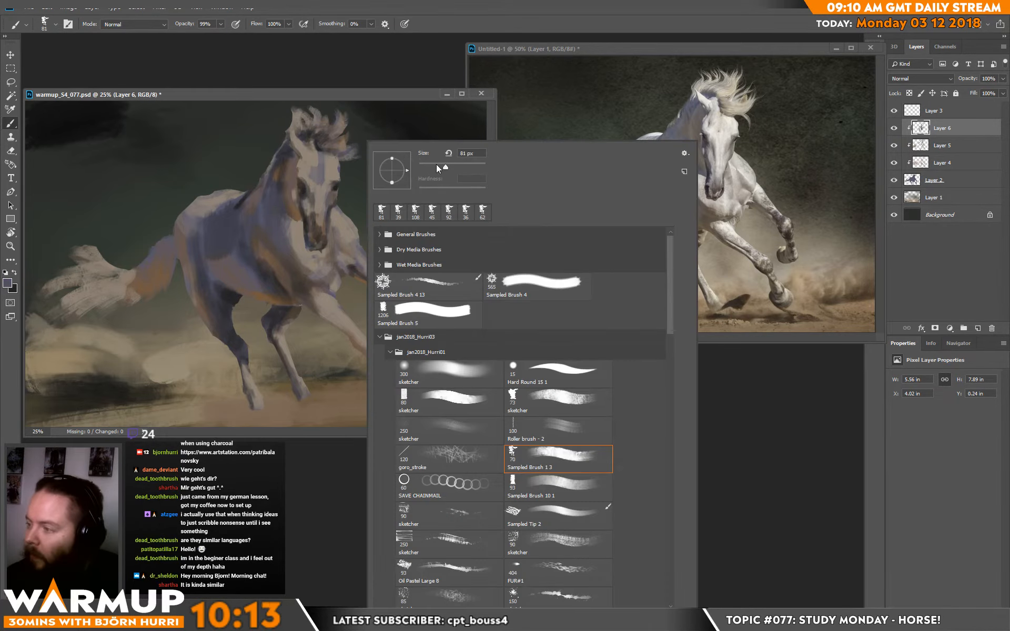
click(436, 166)
alt+click(305, 201)
drag(304, 202, 288, 211)
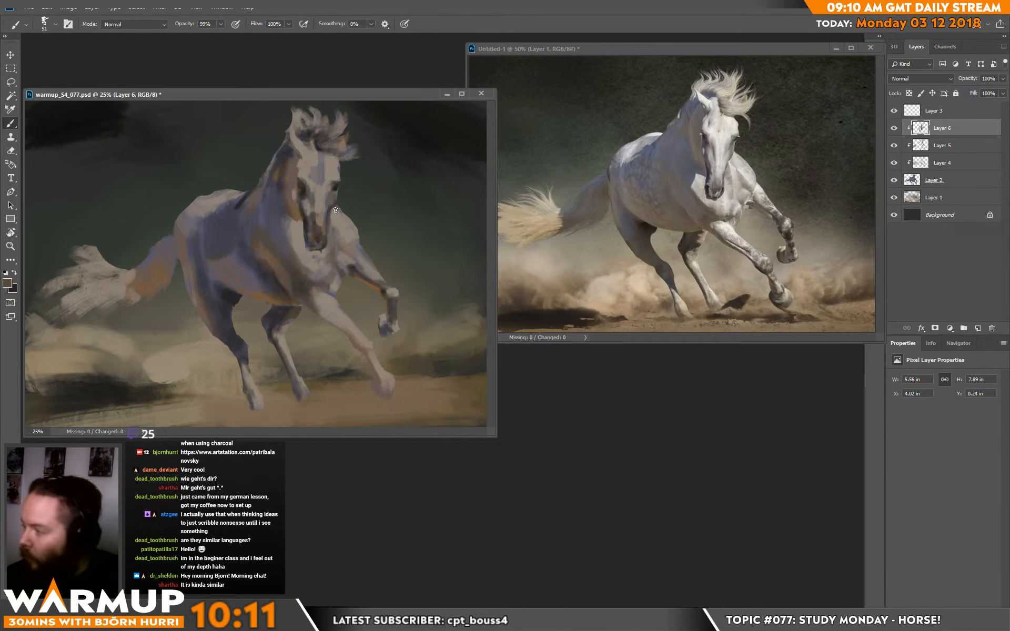
Step: Sample the light chest tone and touch up the chest and extended foreleg with a 28 px brush
right_click(359, 233)
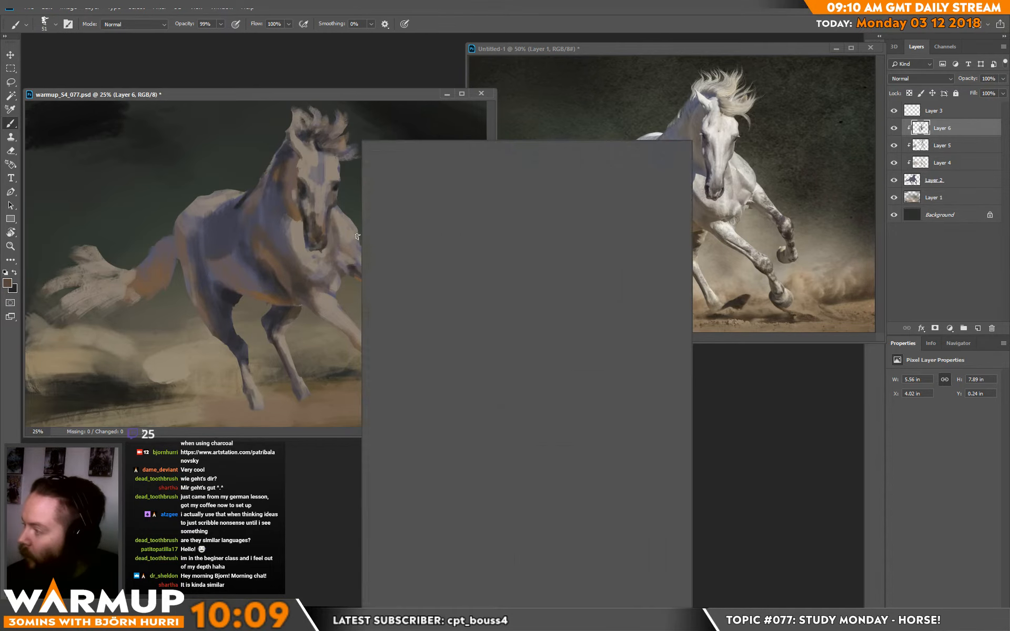
click(420, 165)
alt+click(349, 226)
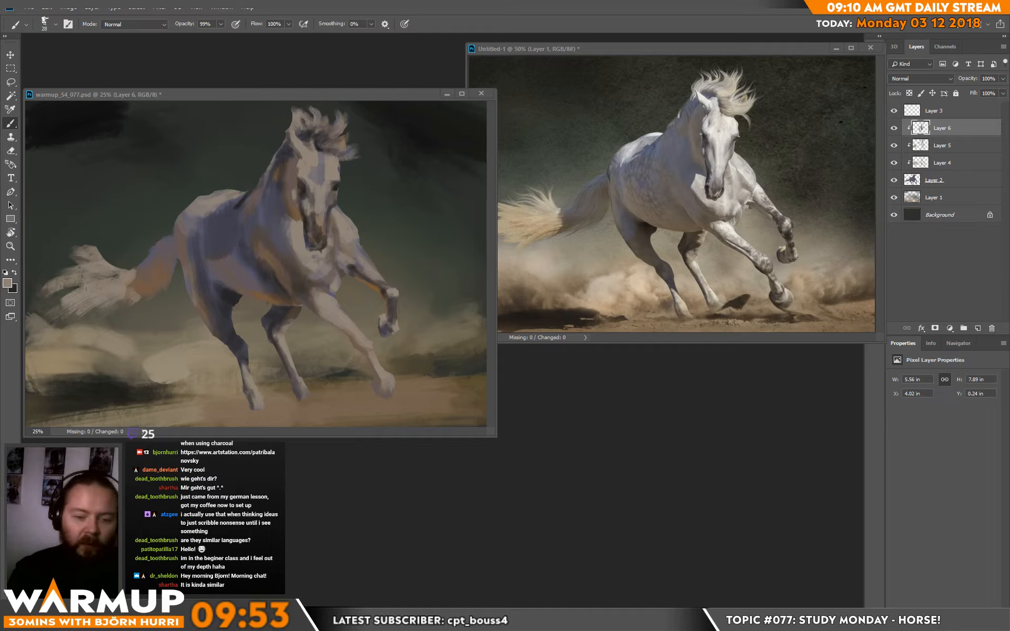
click(359, 344)
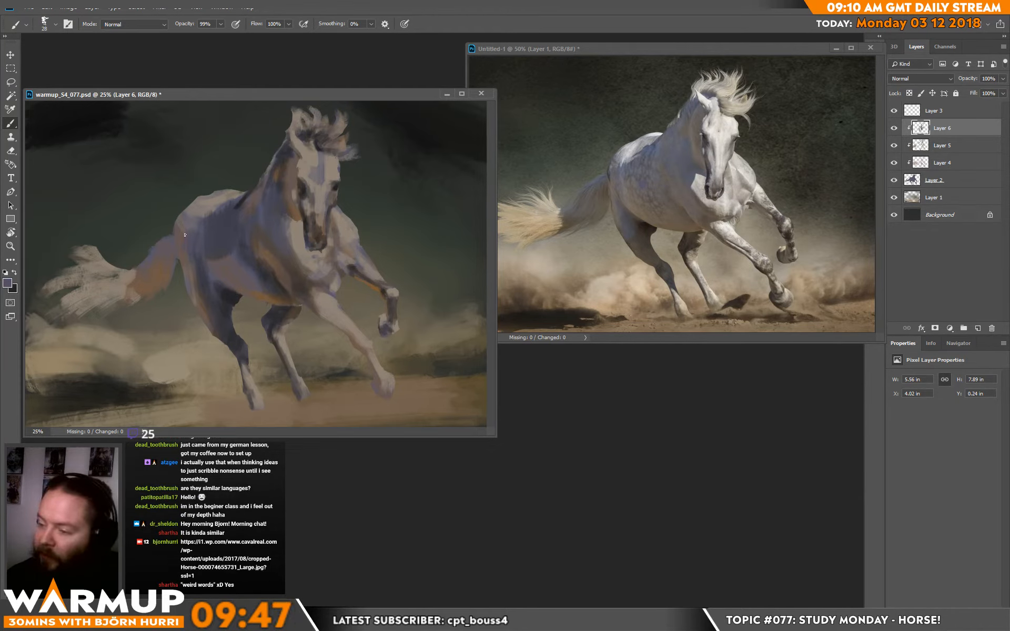
Step: Darken the rump's rear edge and the root of the tail with a 50 px brush, and reduce the brush to 20 px
right_click(214, 258)
drag(286, 167, 295, 167)
key(Return)
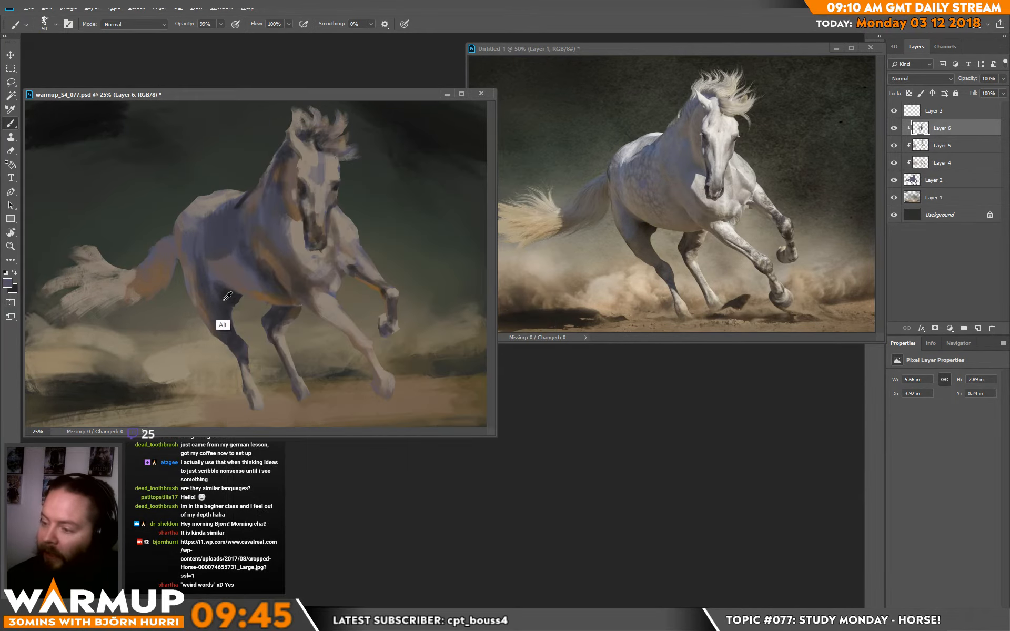
alt+click(227, 301)
mouse_move(176, 223)
mouse_down()
mouse_move(175, 246)
mouse_move(182, 241)
mouse_up()
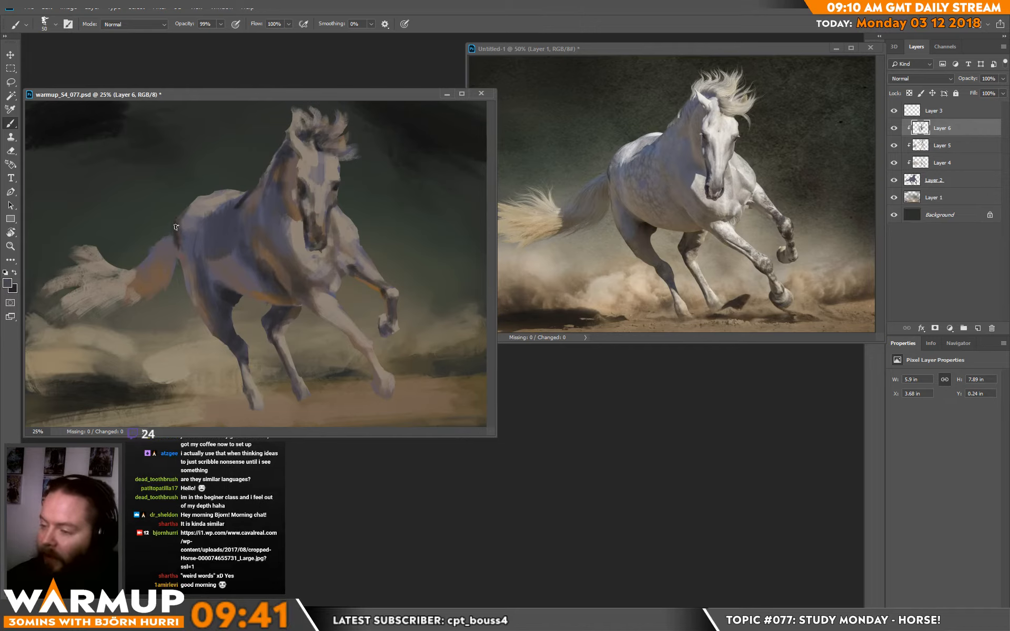
right_click(176, 256)
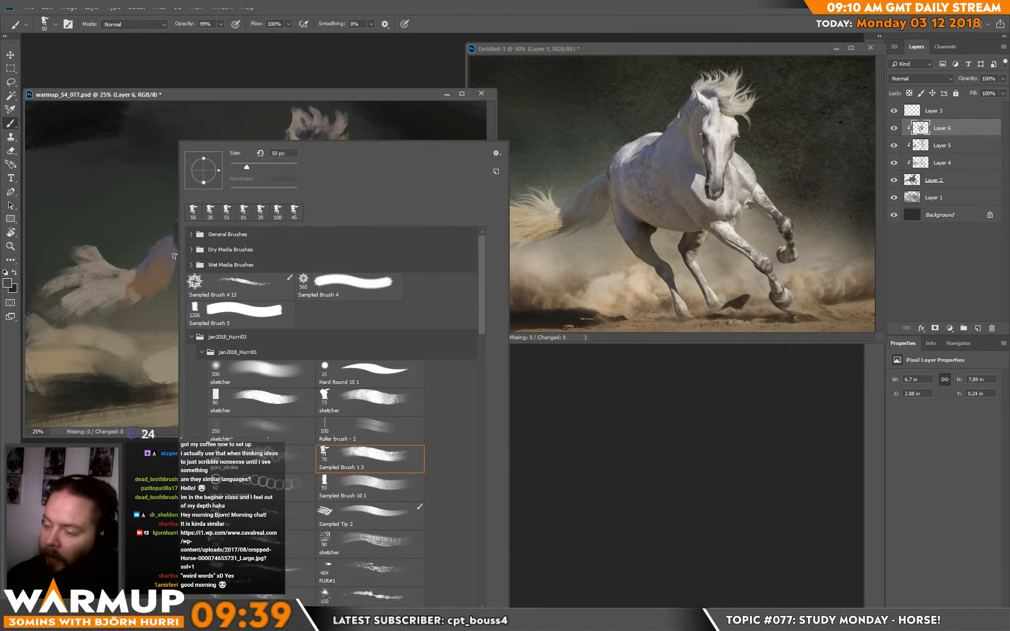
drag(245, 168, 234, 167)
key(Return)
Step: Paint muted grey-violet tones over the orange base of the tail with the 100 px Roller brush - 2
right_click(180, 247)
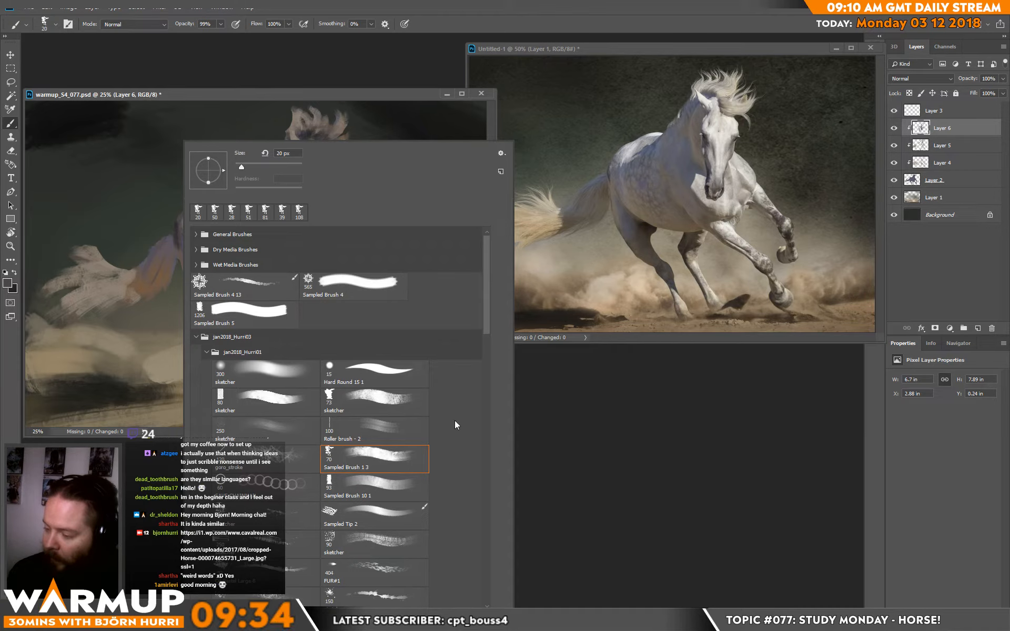
click(387, 599)
click(383, 424)
click(158, 266)
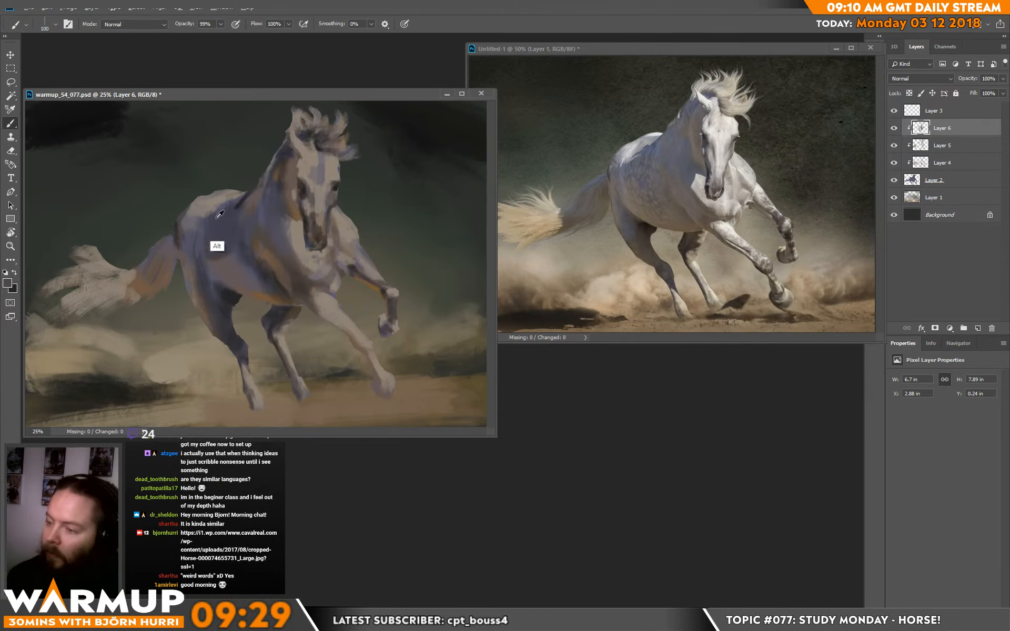
mouse_move(144, 280)
mouse_down()
mouse_move(138, 289)
mouse_move(160, 267)
mouse_up()
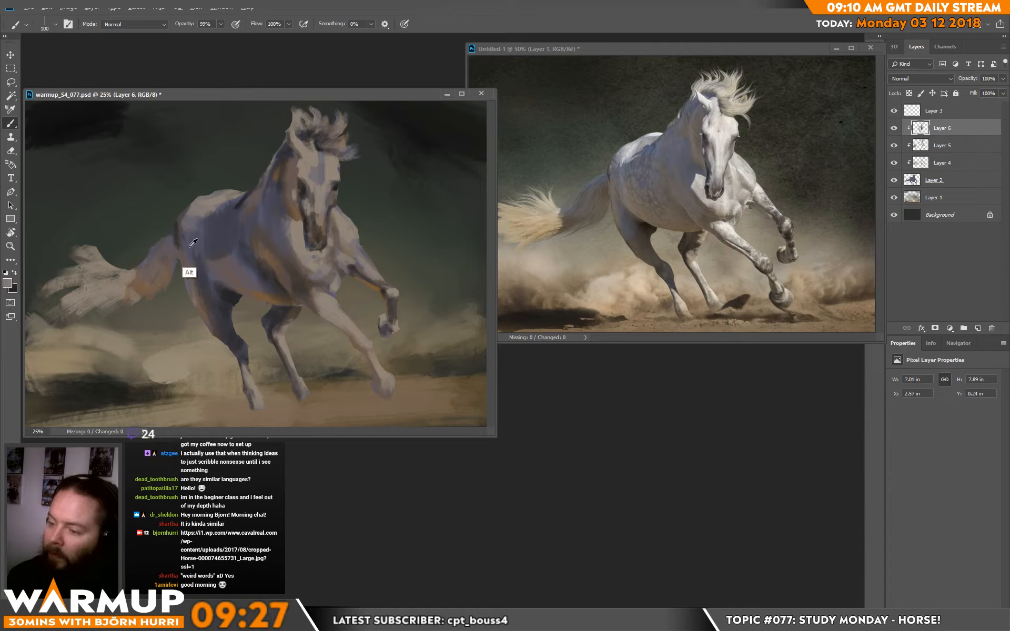
alt+click(191, 245)
mouse_move(129, 309)
mouse_down()
mouse_move(139, 284)
mouse_move(120, 281)
mouse_up()
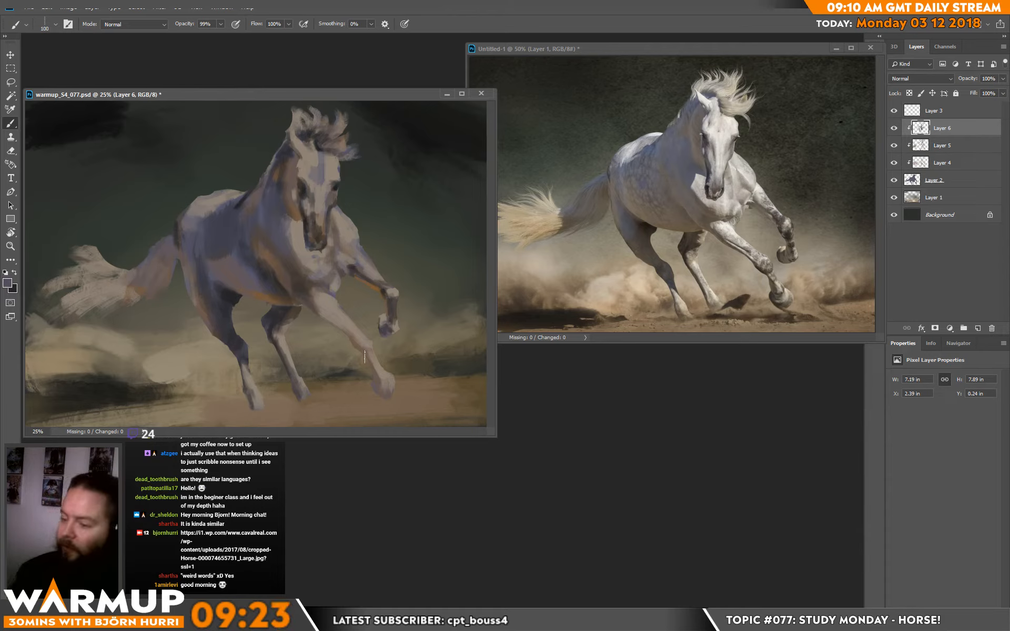
Step: Set the foreground colour to a sandy tan, #d0b087
alt+click(170, 304)
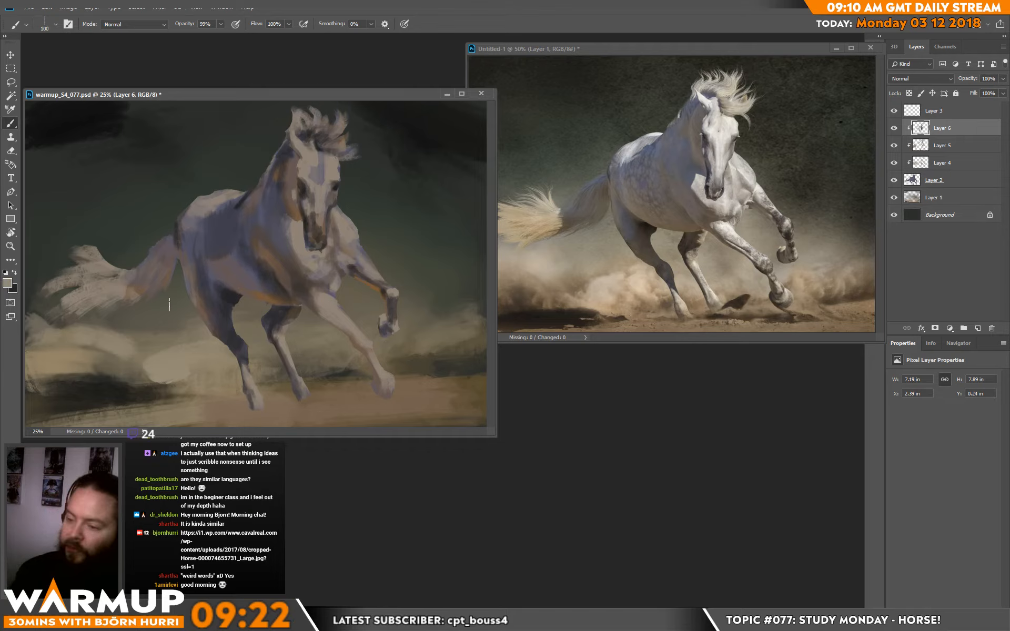
click(7, 283)
click(349, 352)
click(526, 323)
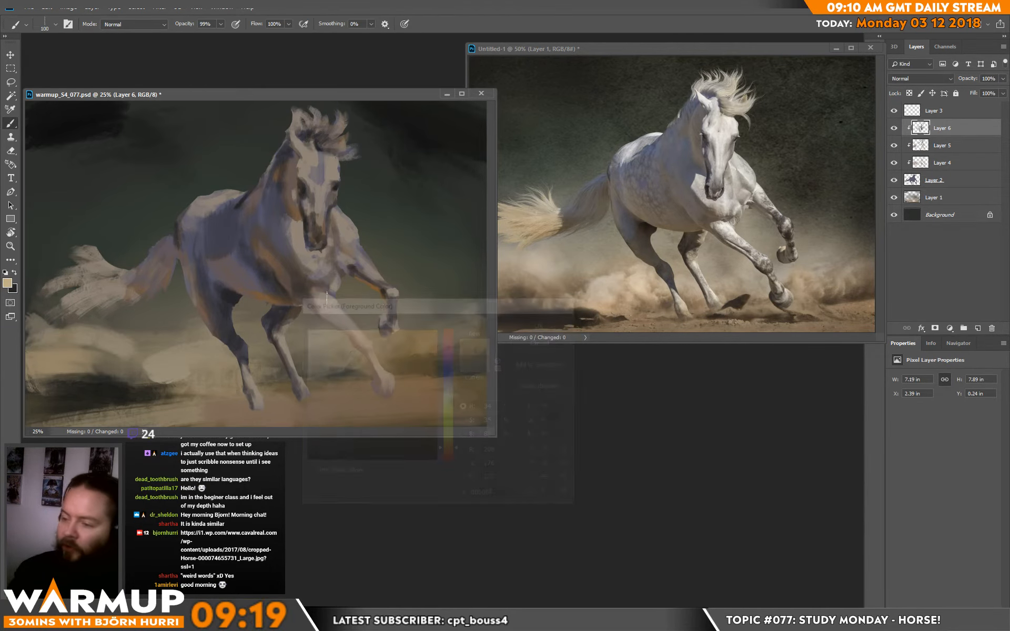
Step: Paint sandy highlight strands through the flowing end of the tail with Sampled Brush 1 3 at 28 px
right_click(193, 256)
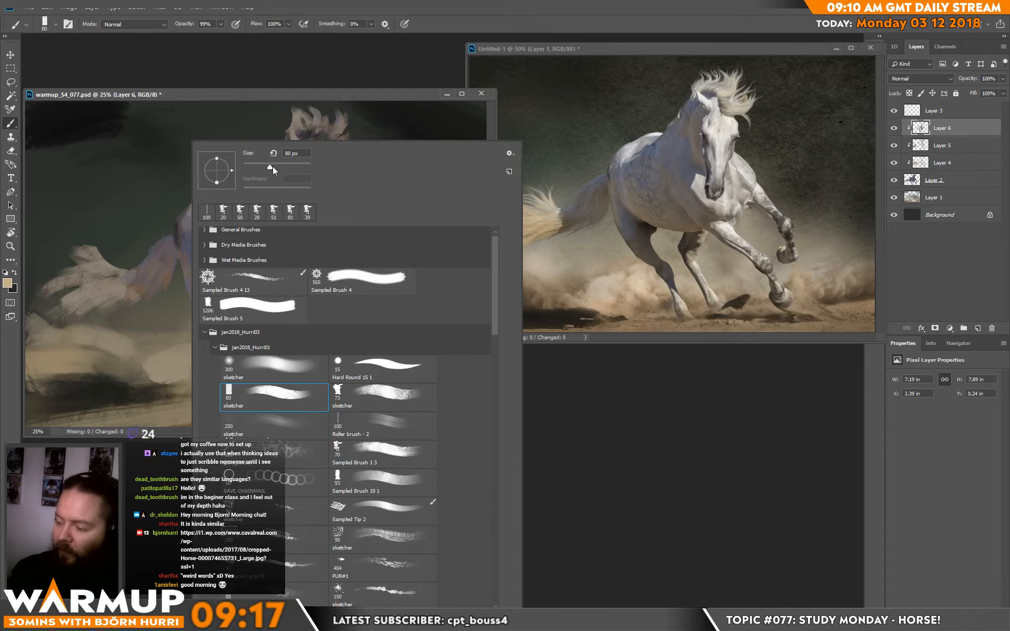
click(402, 458)
drag(98, 253, 41, 292)
mouse_move(109, 282)
mouse_down()
mouse_move(69, 285)
mouse_move(132, 298)
mouse_move(126, 304)
mouse_move(125, 268)
mouse_move(127, 288)
mouse_up()
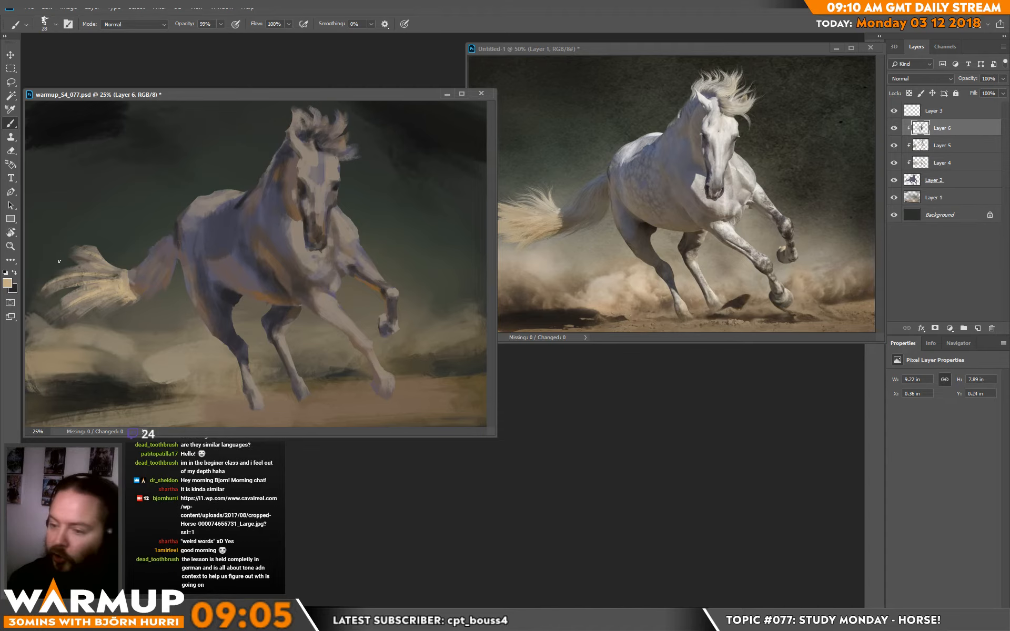
Step: Choose a pale, cool grey foreground colour for the horse's highlights and return to the Brush tool
click(7, 283)
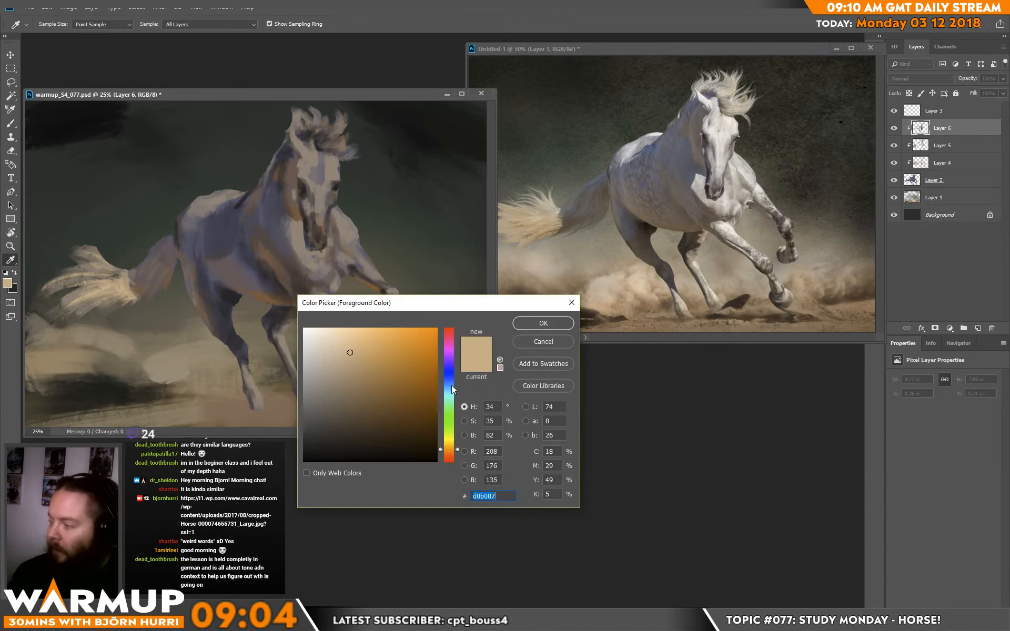
drag(451, 385, 450, 393)
drag(335, 357, 314, 355)
click(452, 362)
click(453, 357)
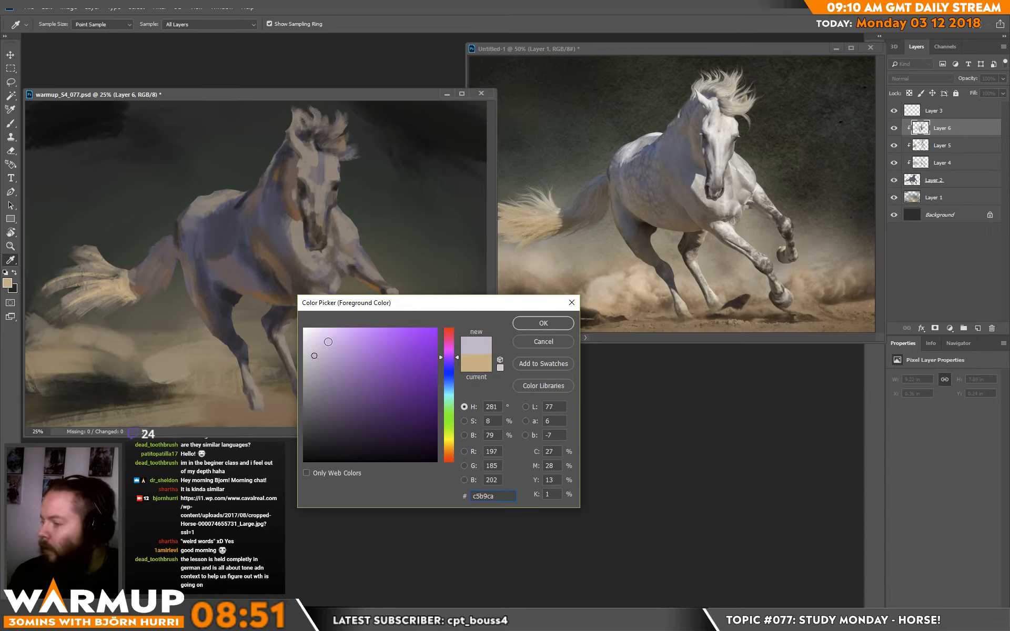
click(449, 390)
click(538, 322)
key(b)
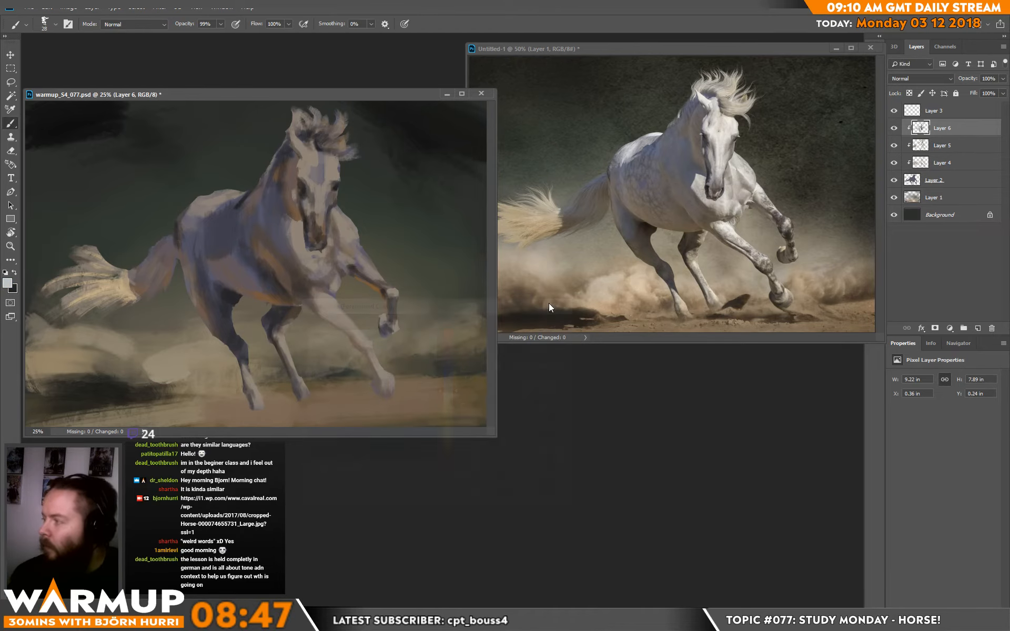
Step: Add a new clipped layer above Layer 6 and paint the first pale highlights on the ear and upper forehead
click(977, 328)
alt+click(919, 137)
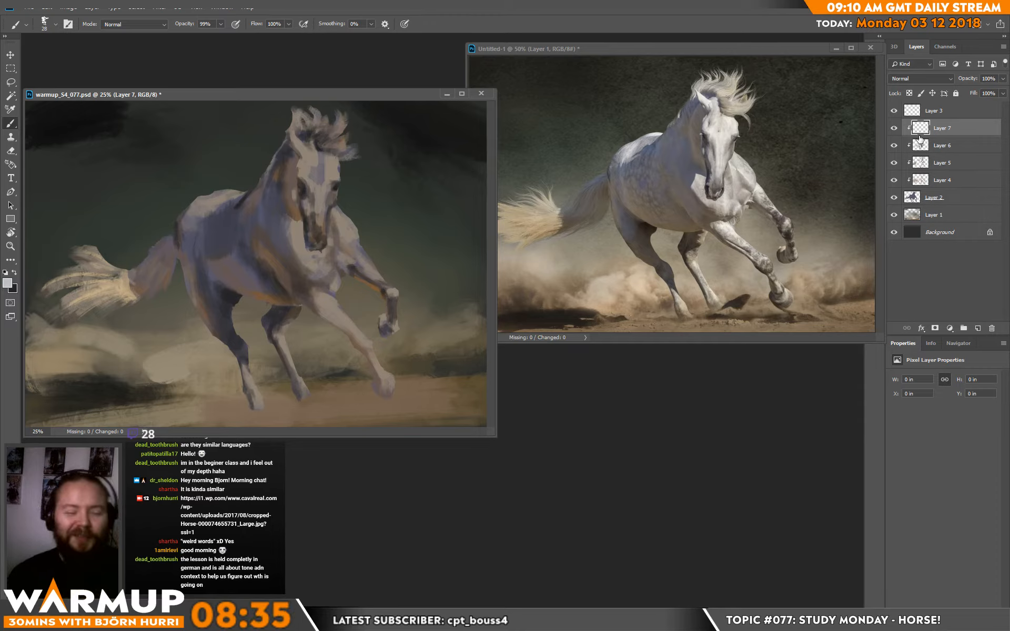
click(343, 259)
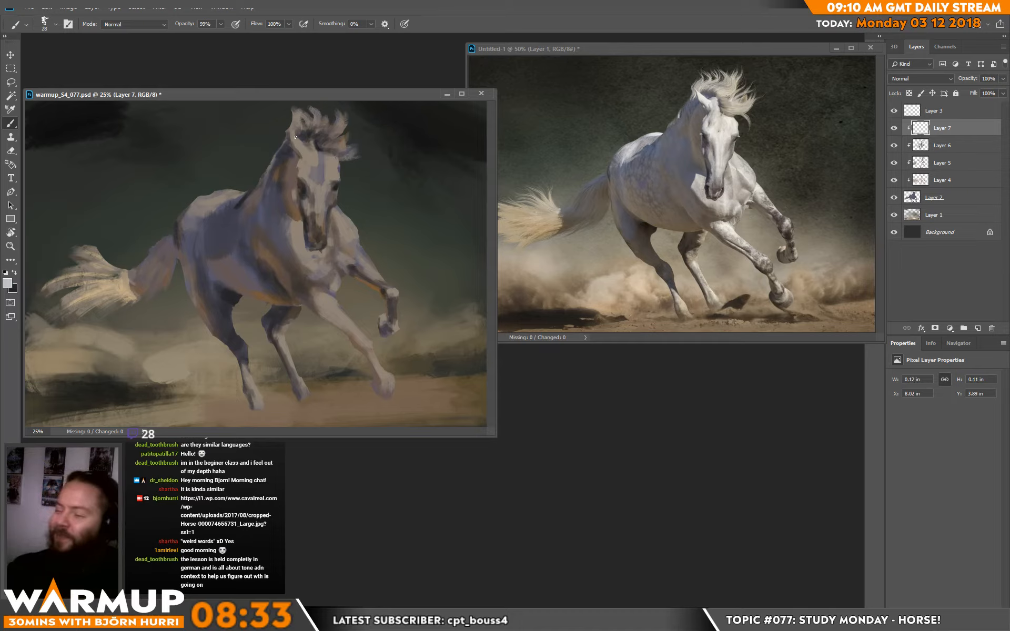
drag(293, 138, 307, 152)
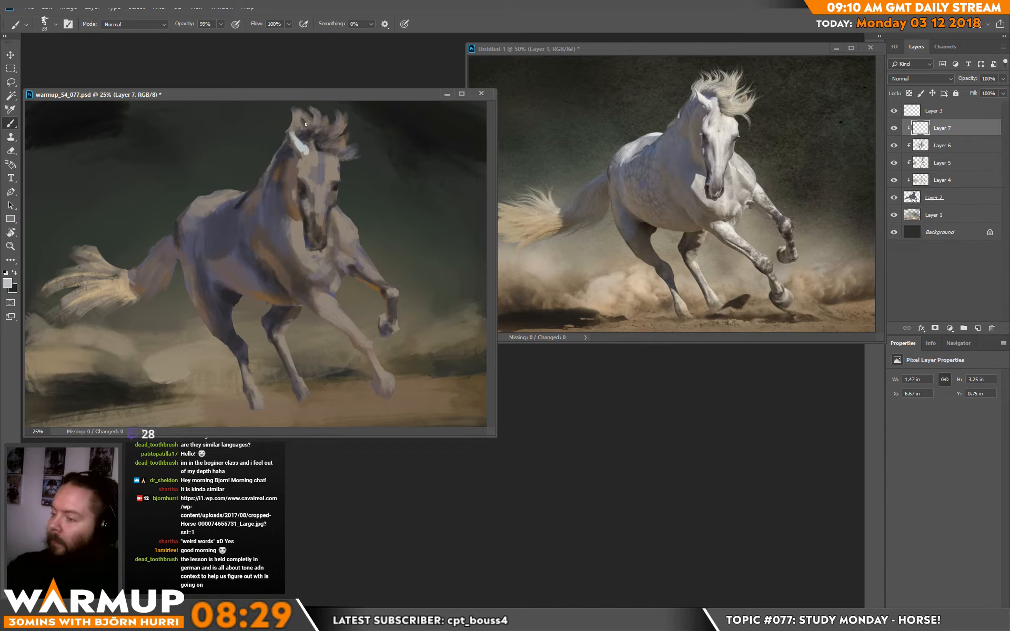
drag(311, 162, 312, 142)
Step: Extend the pale highlight down the forehead and across the brow with a 36 px brush
right_click(323, 153)
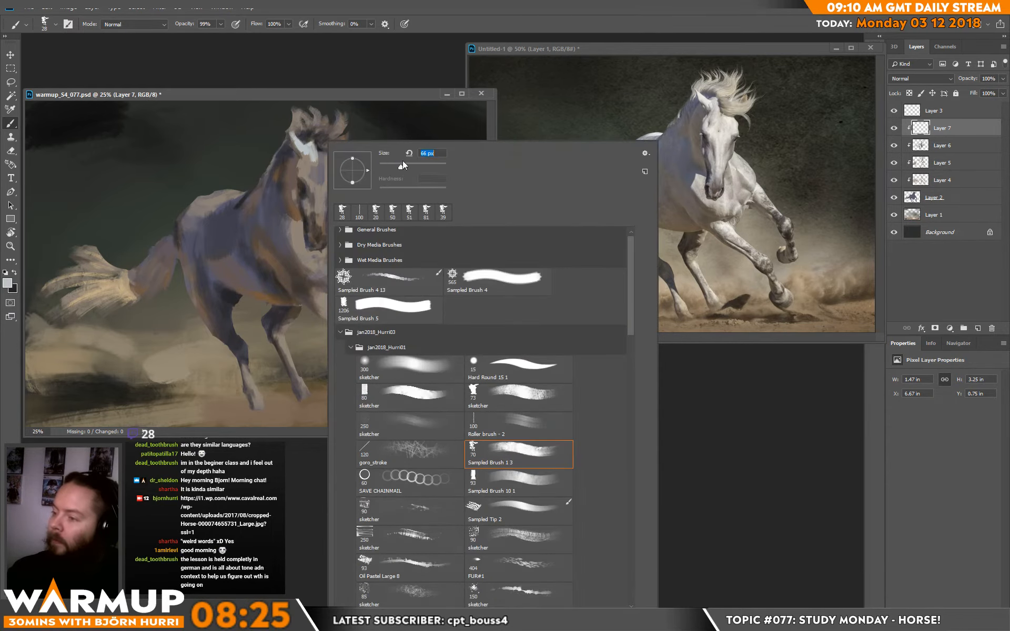
click(307, 158)
right_click(319, 155)
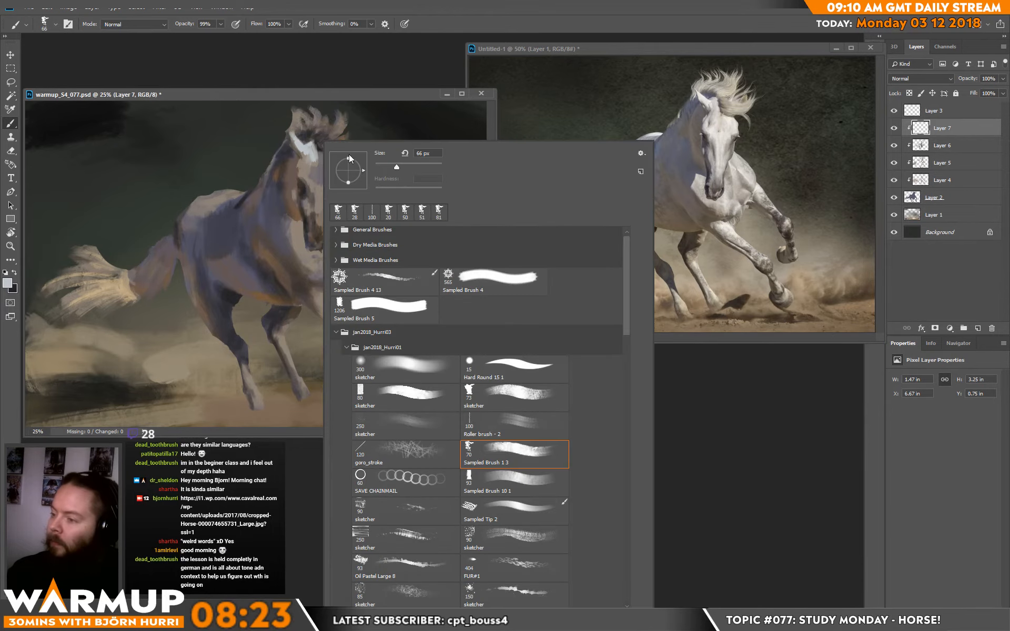
click(383, 165)
mouse_move(306, 156)
mouse_down()
mouse_move(324, 144)
mouse_move(311, 181)
mouse_up()
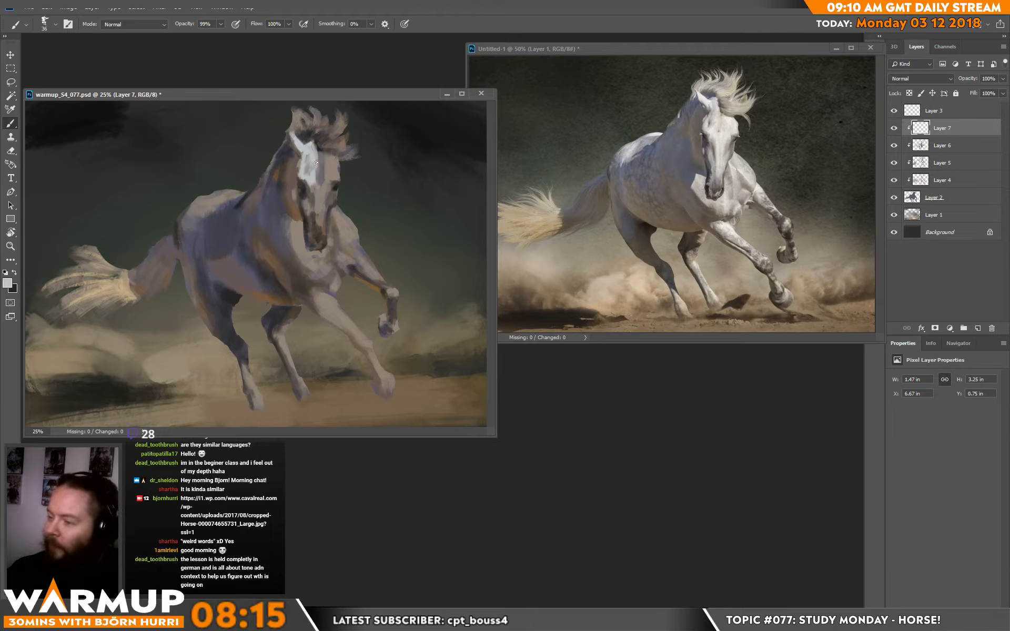
mouse_move(316, 182)
mouse_down()
mouse_move(322, 161)
mouse_move(333, 155)
mouse_move(336, 168)
mouse_up()
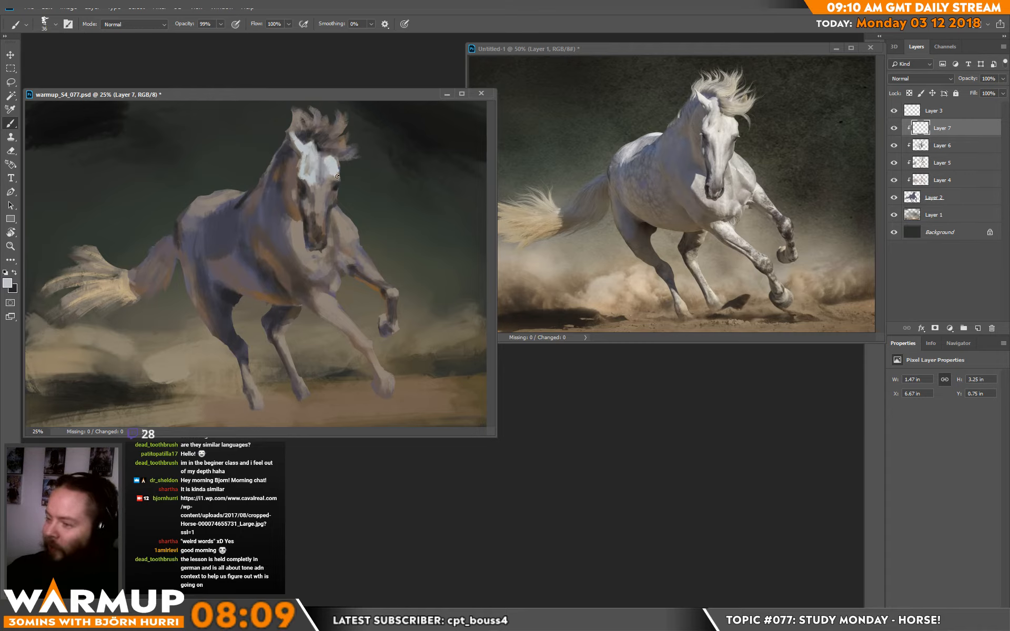
Step: Reduce the brush to 23 px and refine the pale highlights around the eyes and upper nose
right_click(327, 181)
key(Down)
key(Down)
key(Down)
key(Down)
key(Down)
key(Down)
key(Down)
key(Down)
key(Down)
key(Down)
key(Down)
key(Down)
key(Down)
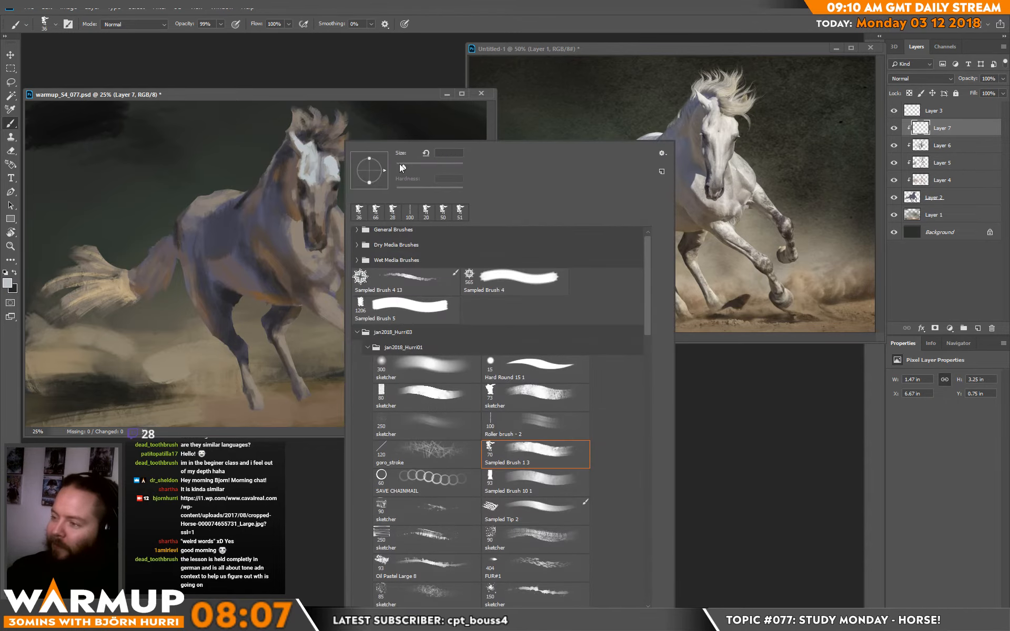
key(Return)
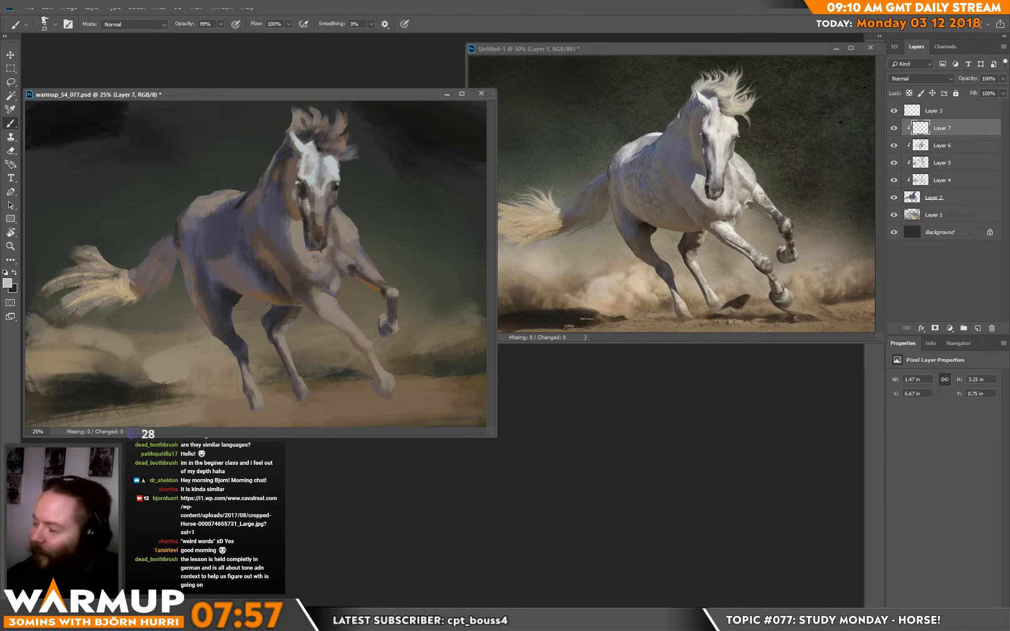
Step: Set the brush to 42 px, sample a sandy tail tone as the second colour, and add pale grey highlights down the face
right_click(336, 197)
drag(396, 167, 402, 167)
key(Return)
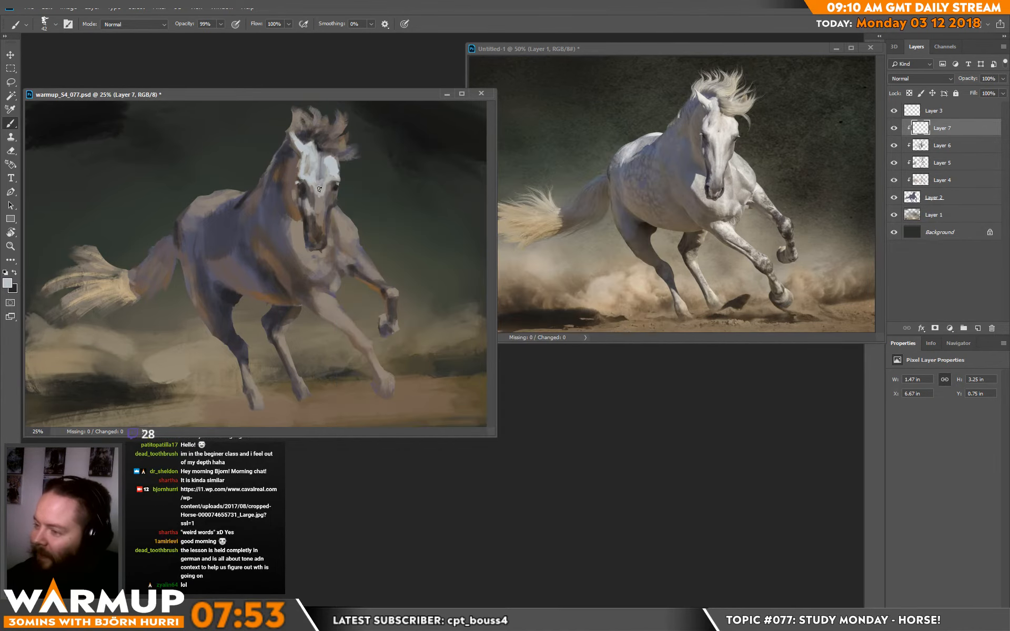
alt+click(123, 283)
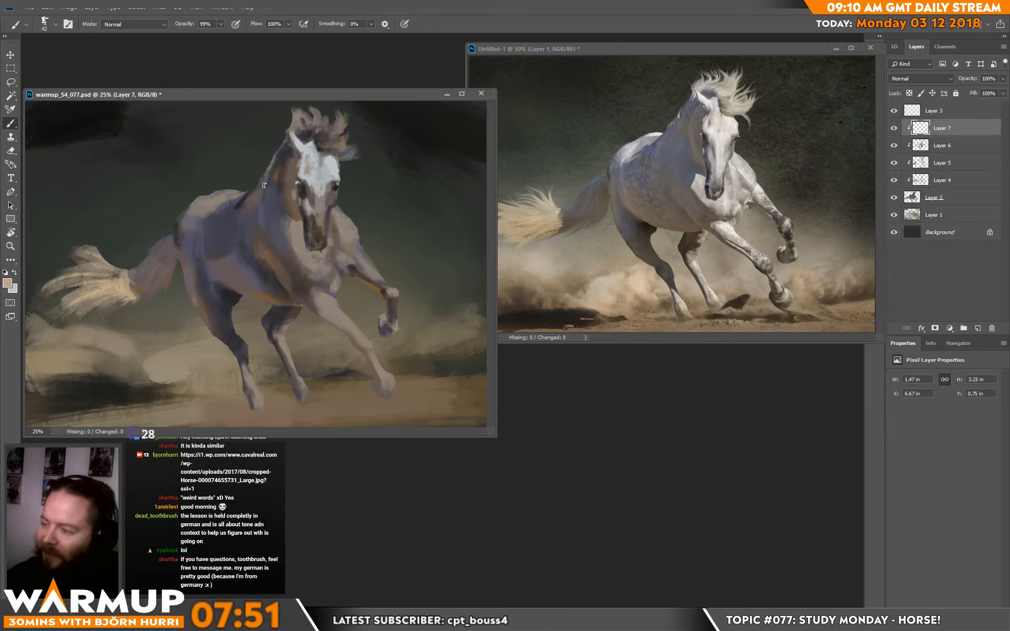
key(x)
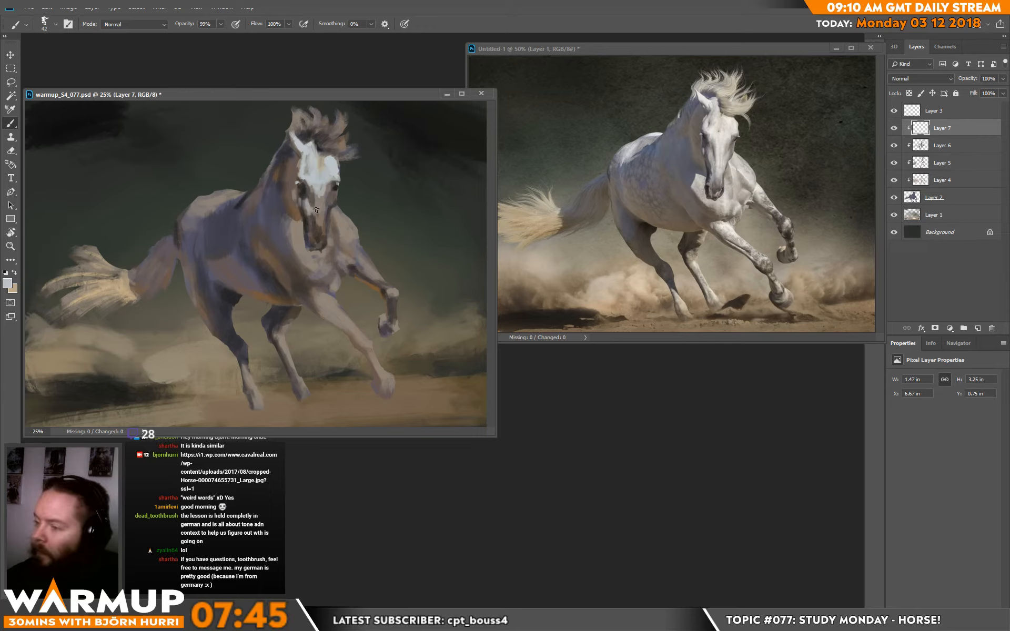
Step: Change the sampled sandy tone to a lighter warm cream and paint it down the bridge of the nose
key(x)
click(7, 283)
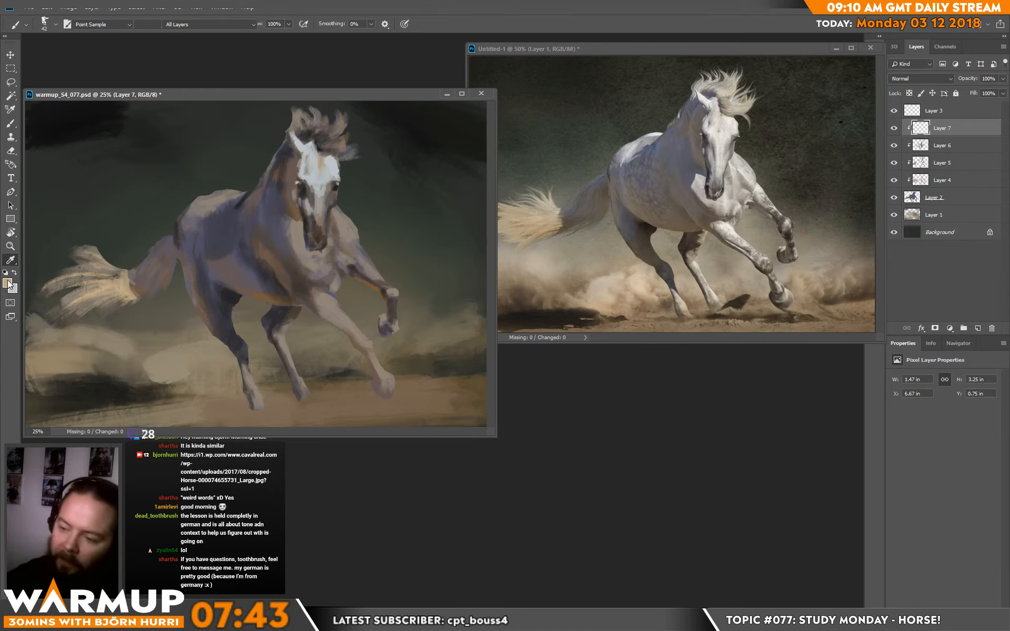
drag(331, 353, 344, 338)
click(543, 322)
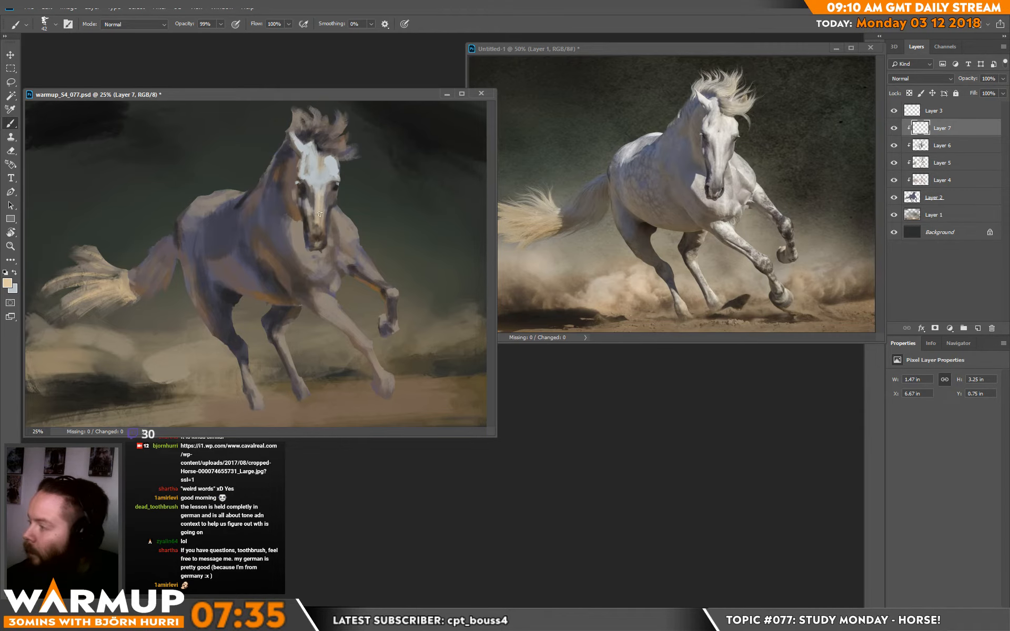
Step: Reduce the brush to 26 px and refine the nose and cheek, alternating between warm cream and pale grey
right_click(347, 197)
drag(418, 167, 412, 167)
key(Return)
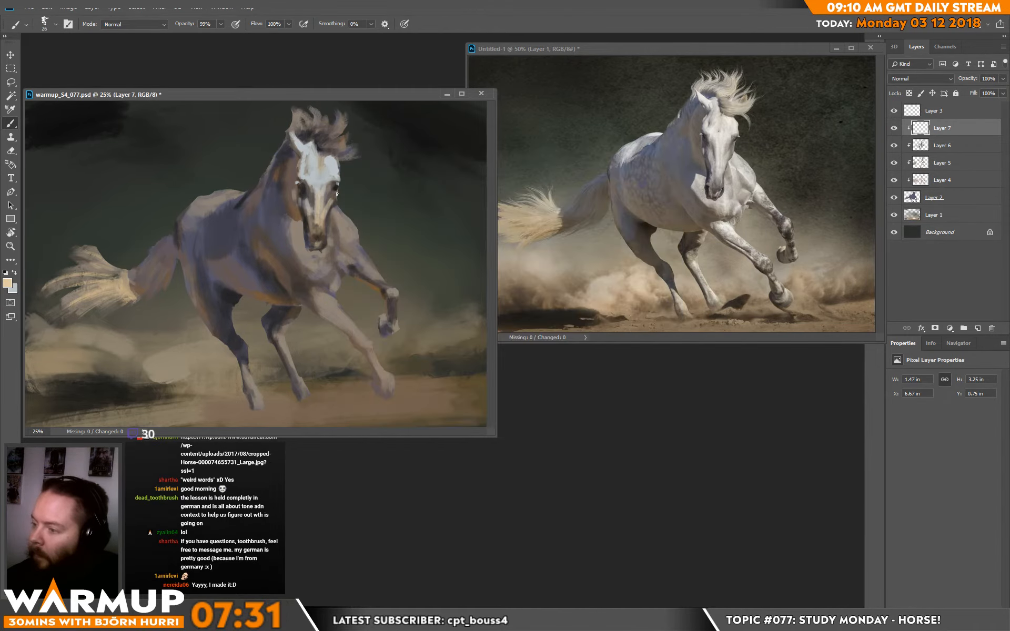
key(x)
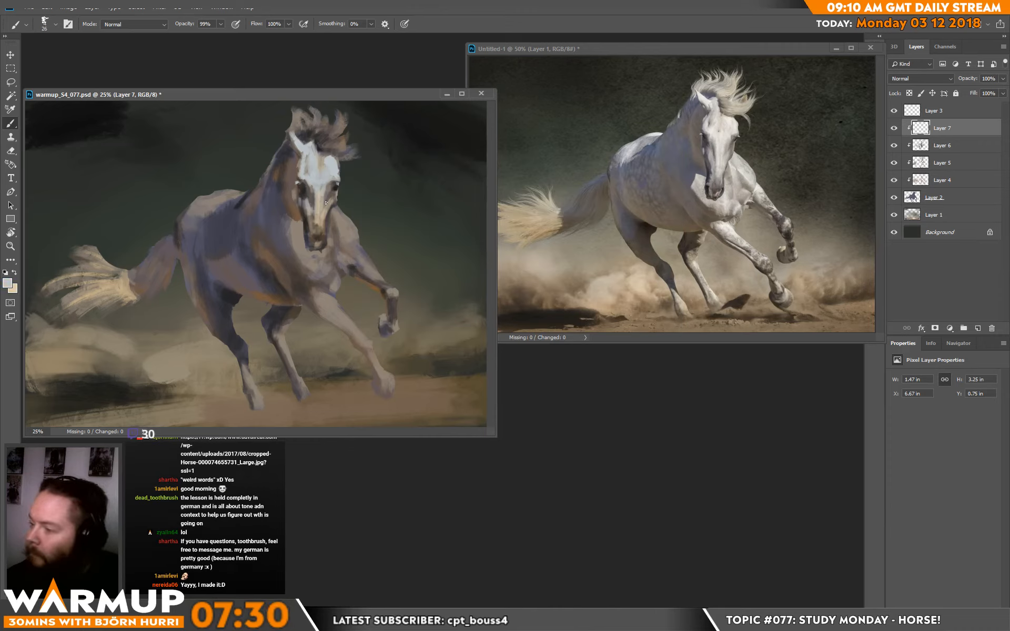
key(x)
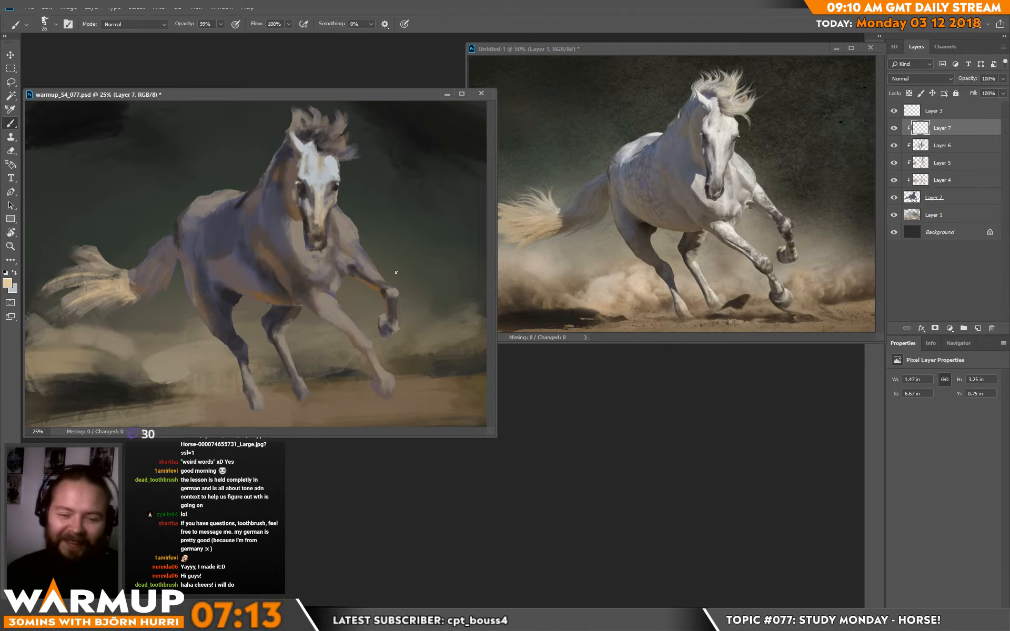
Step: Refine the shading beside the eye and along the nose with dark and light tones sampled from the head
drag(378, 264, 388, 228)
alt+click(304, 225)
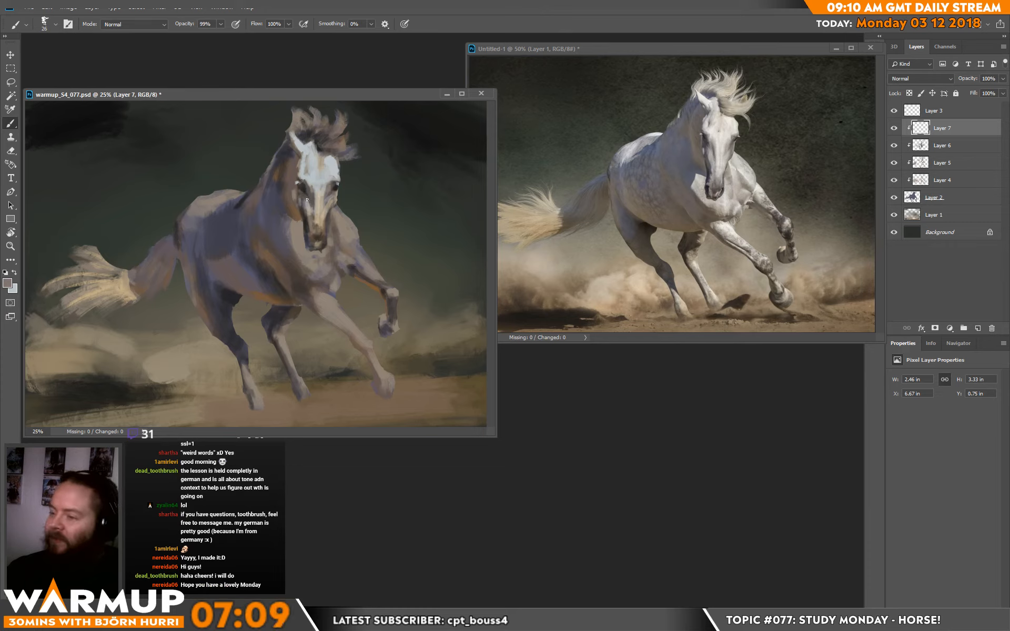
alt+click(303, 188)
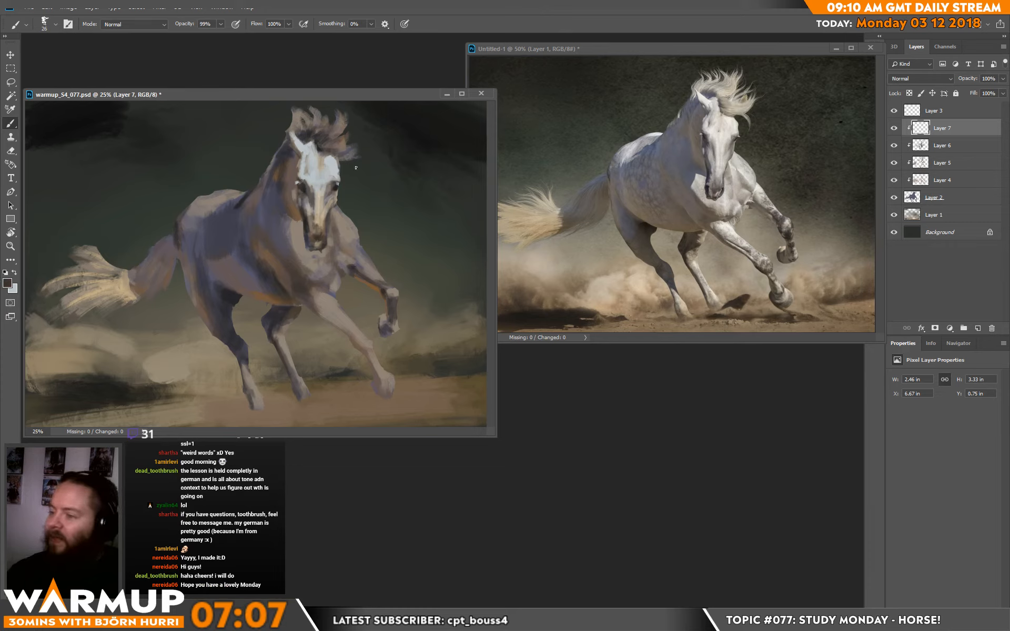
alt+click(312, 186)
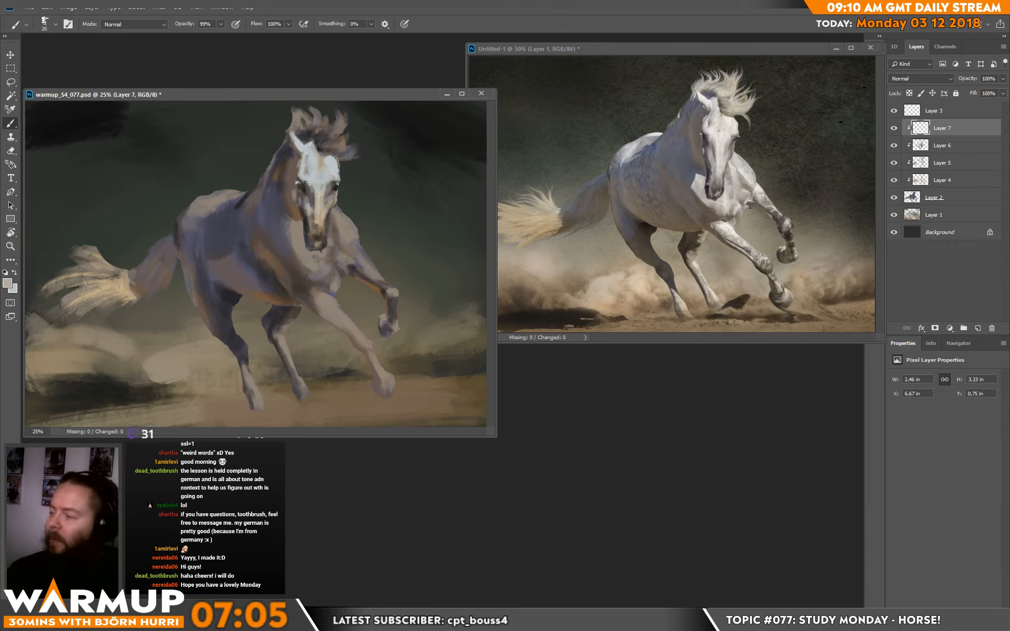
Step: Enlarge the brush to 47 px and rework the neck shadow behind the cheek with tones sampled from the neck
right_click(318, 205)
click(389, 166)
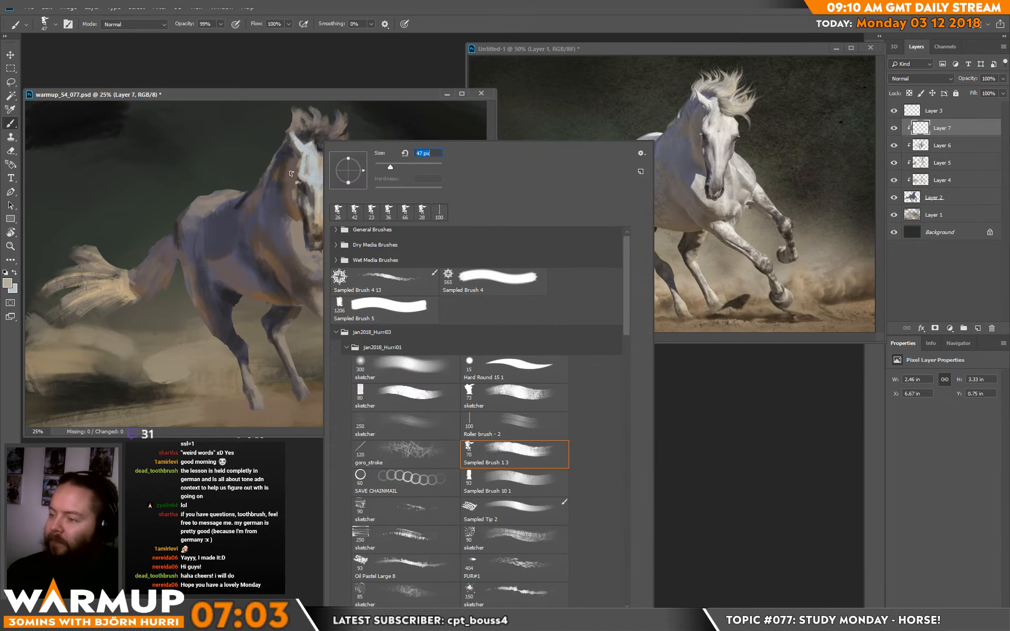
key(Return)
alt+click(291, 196)
drag(288, 183, 288, 190)
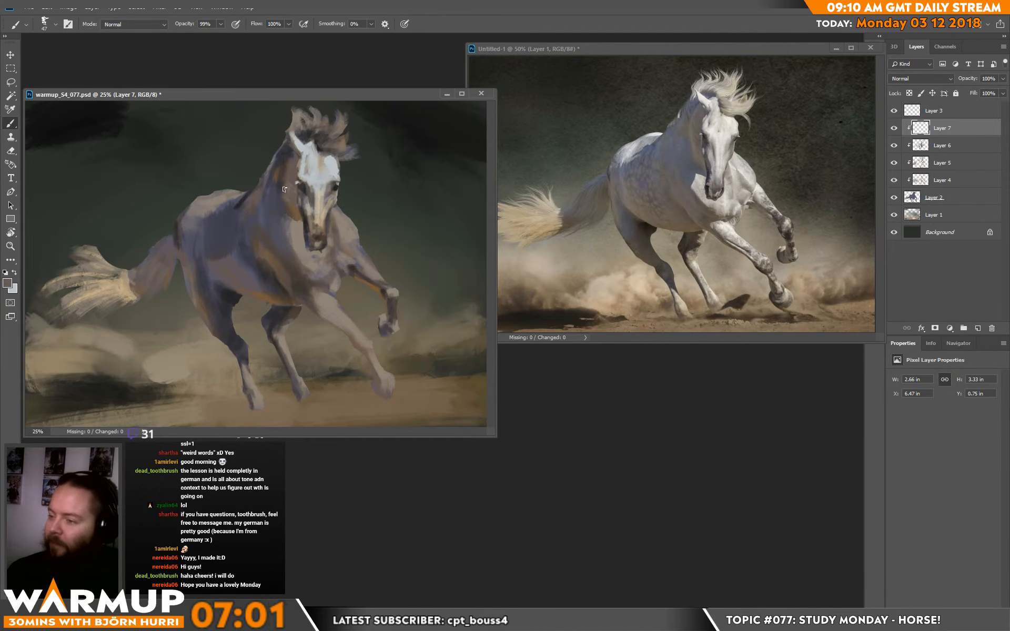
alt+click(287, 209)
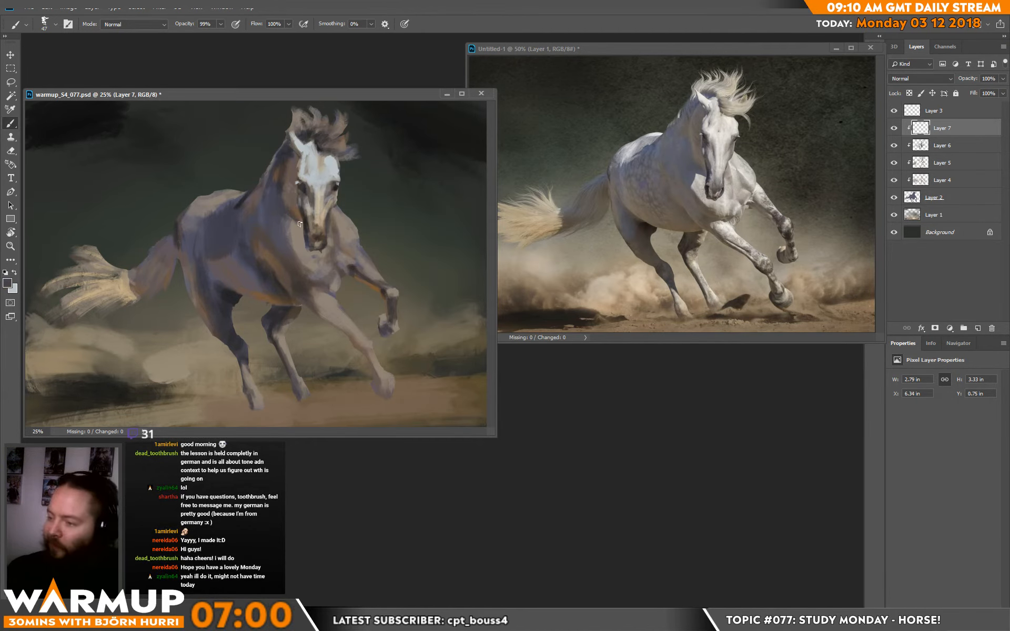
alt+click(287, 220)
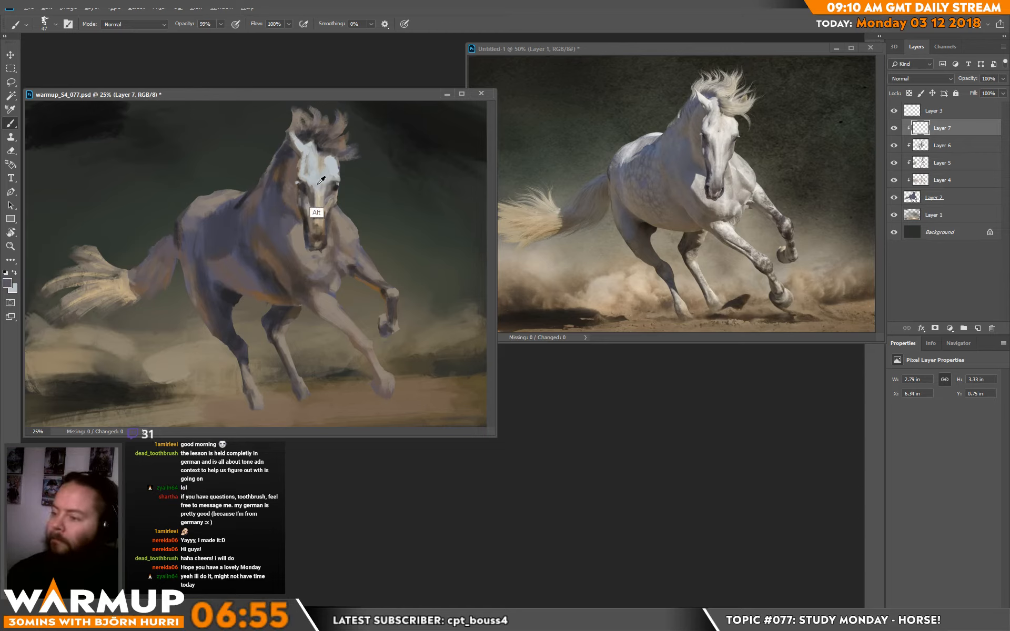
Step: Paint pale grey highlights across the horse's back and along its upper edge
drag(219, 216, 231, 211)
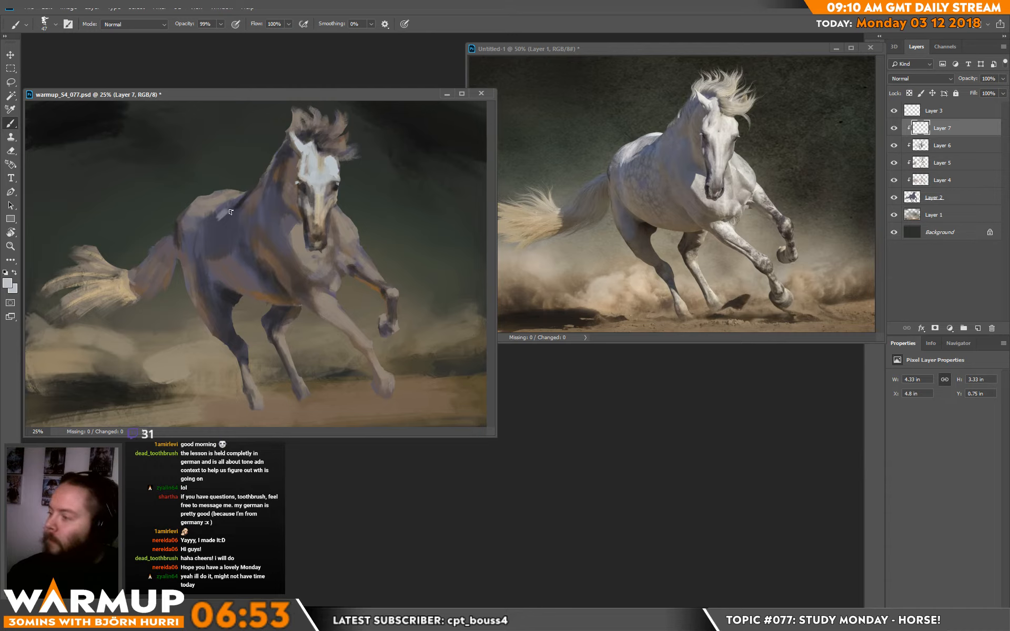
alt+click(237, 208)
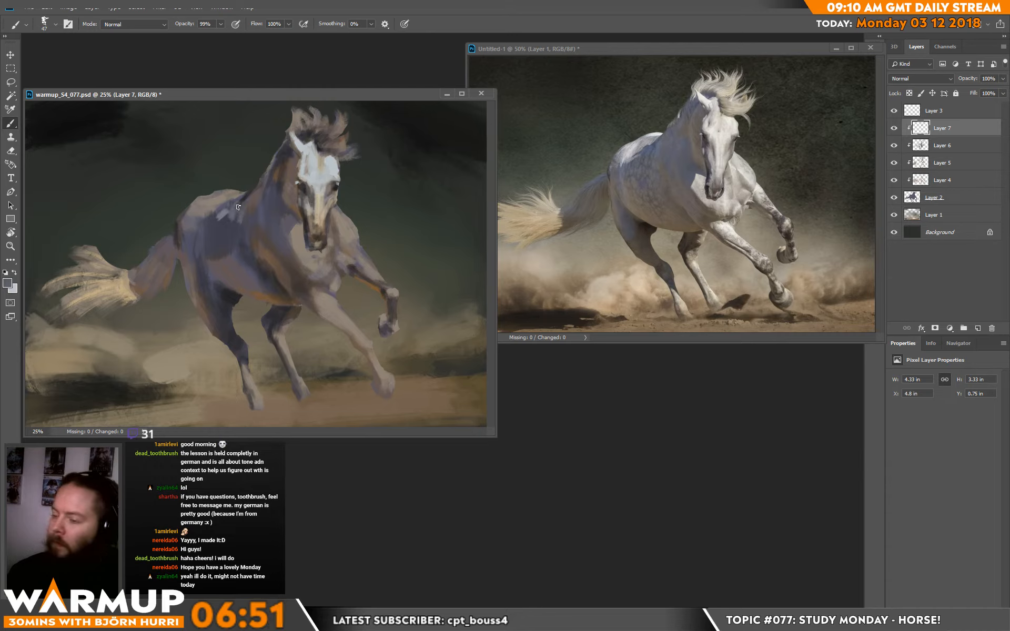
alt+click(238, 207)
drag(234, 211, 206, 212)
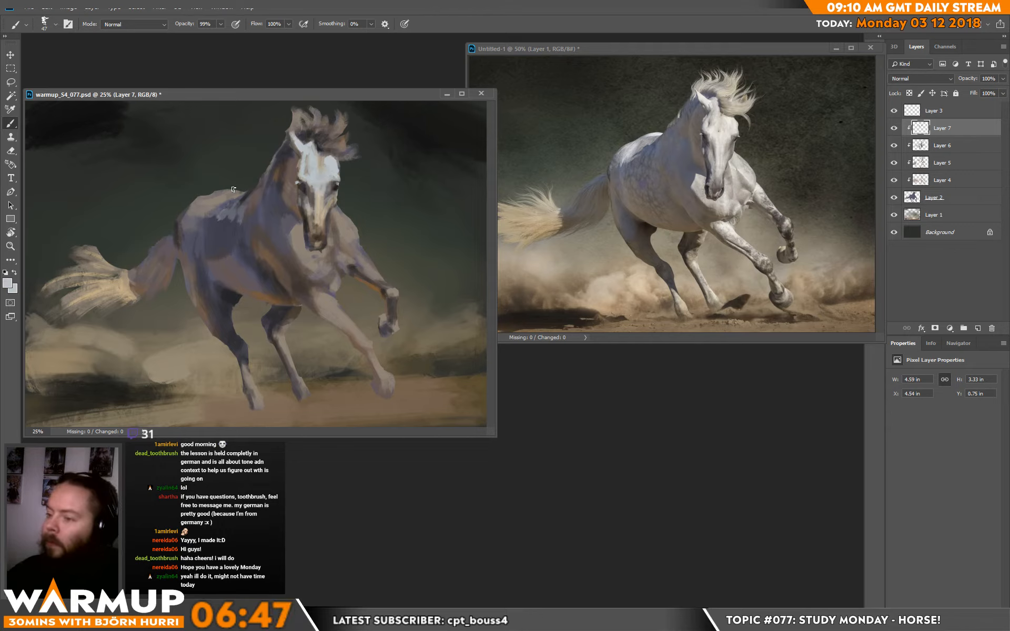
mouse_move(245, 190)
mouse_down()
mouse_move(211, 193)
mouse_move(195, 213)
mouse_move(207, 198)
mouse_up()
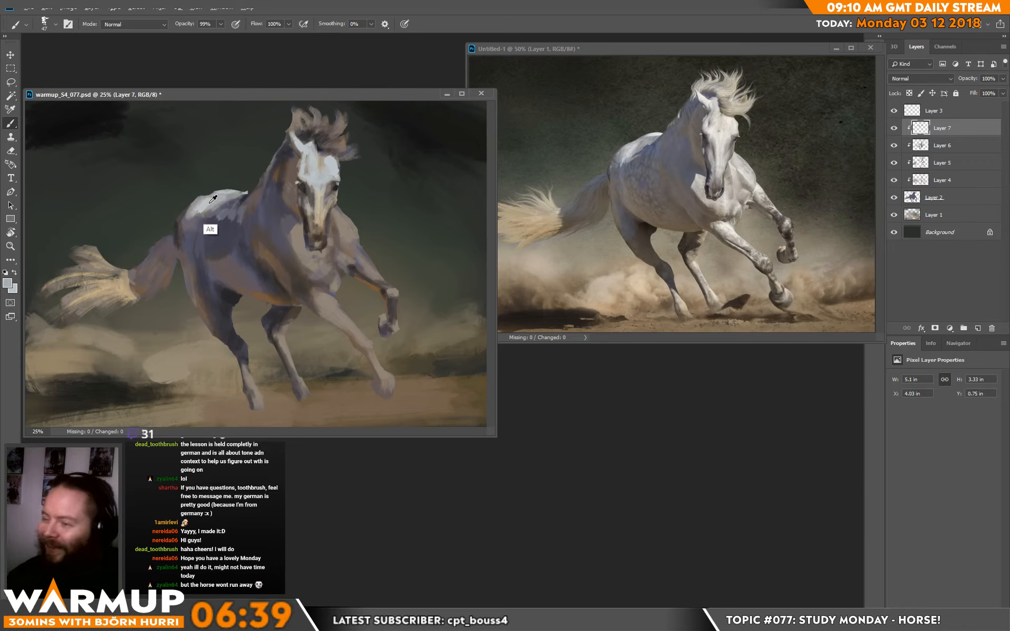
Step: Carry the pale highlights over the rump and blend them into the flank with sampled greys
alt+click(203, 204)
mouse_move(198, 209)
mouse_down()
mouse_move(179, 227)
mouse_move(187, 215)
mouse_up()
alt+click(187, 253)
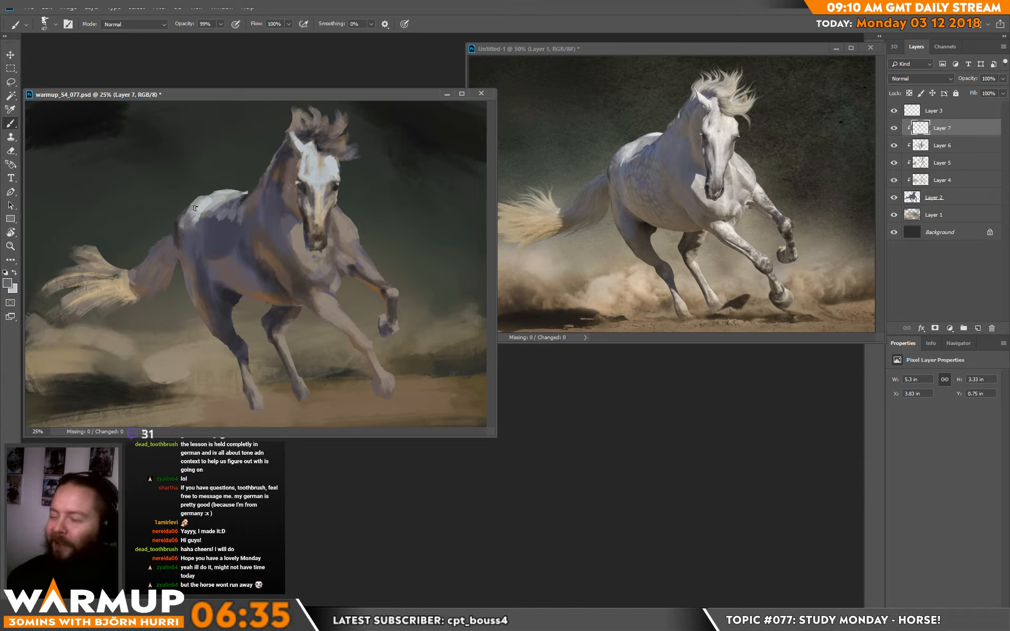
alt+click(200, 215)
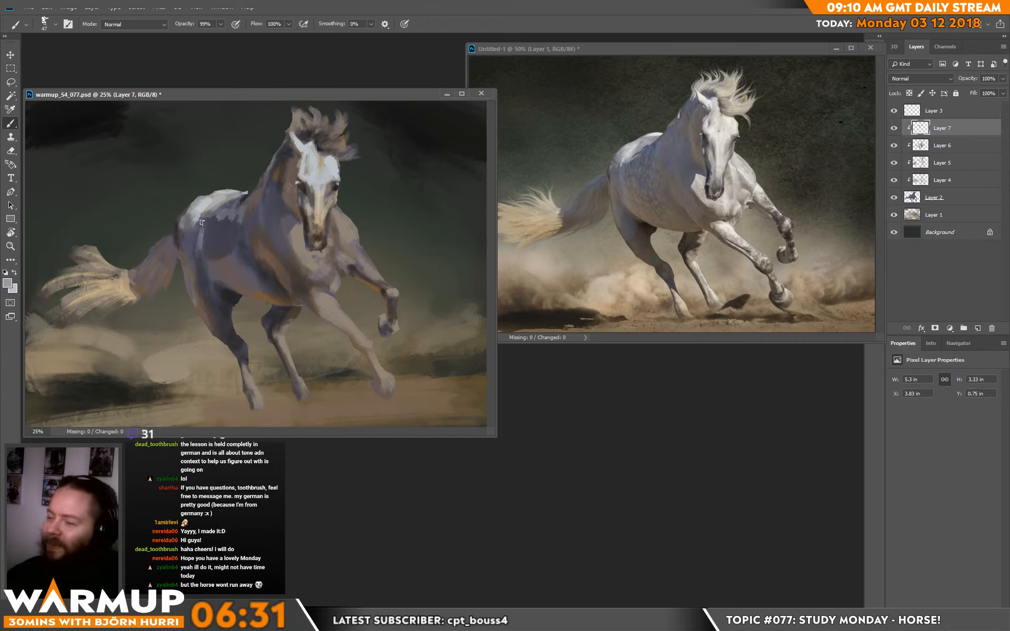
alt+click(201, 233)
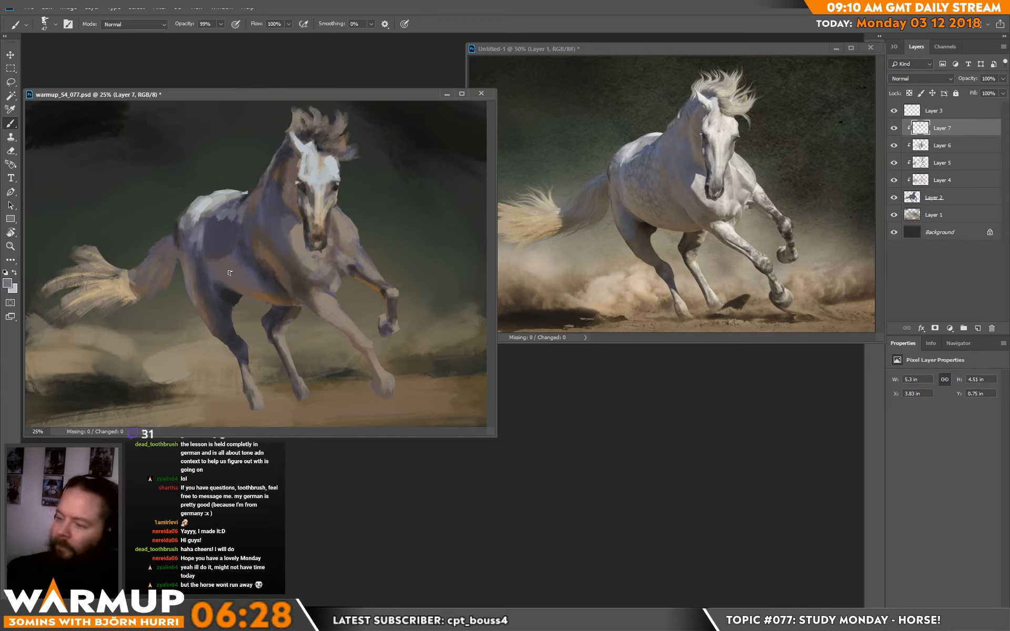
Step: Paint warm reflected light along the belly and toward the foreleg, using tones sampled from the dust and hind leg
alt+click(115, 311)
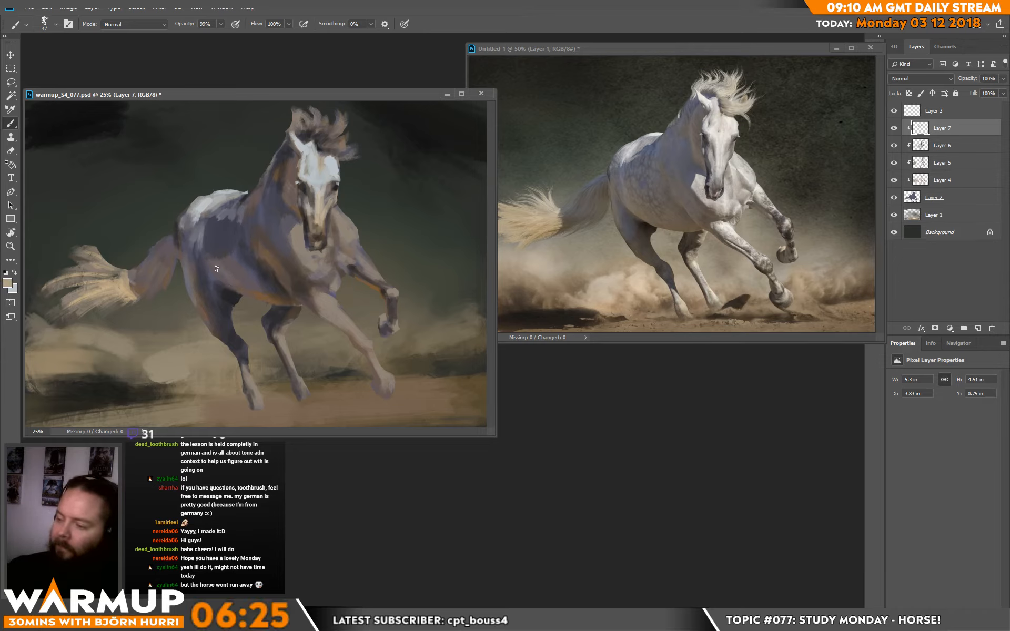
alt+click(232, 303)
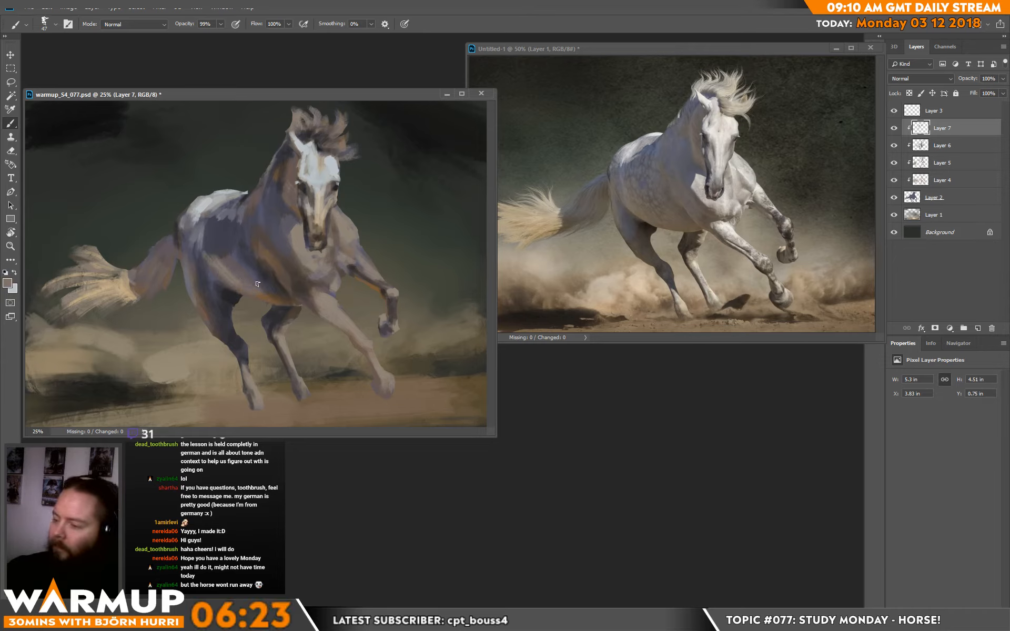
drag(278, 262, 295, 288)
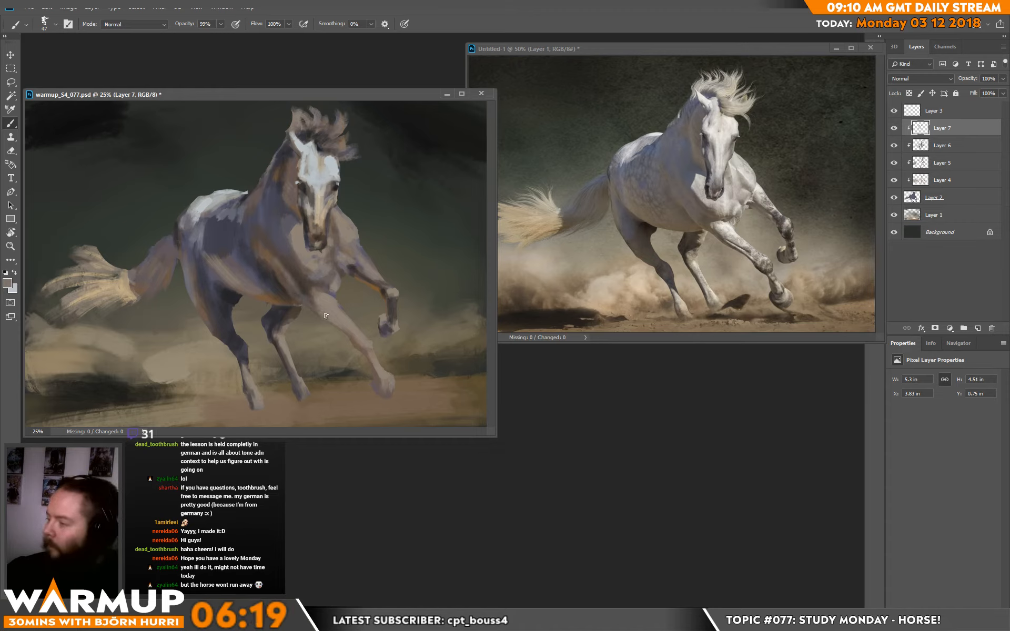
Step: Sample the nose highlight, lighten it to a warm off-white, and brighten the lower nose with it
alt+click(314, 209)
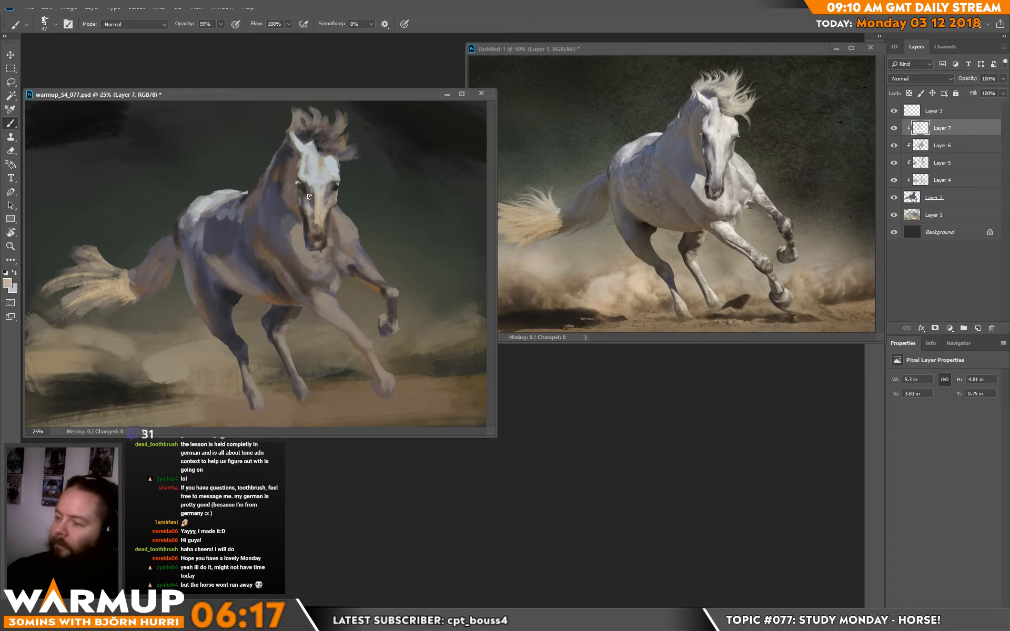
click(8, 283)
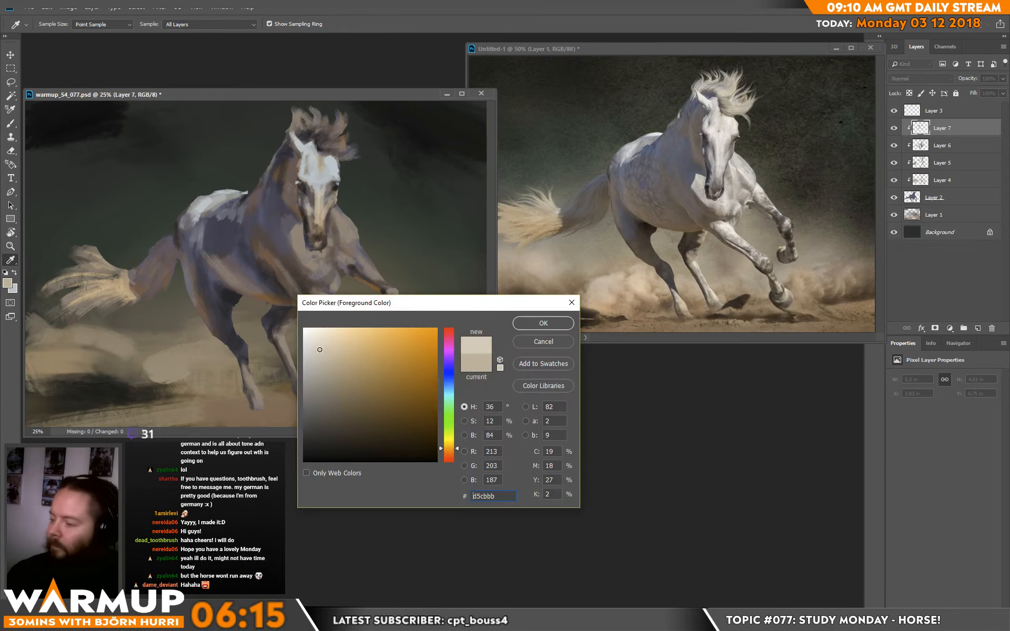
click(541, 322)
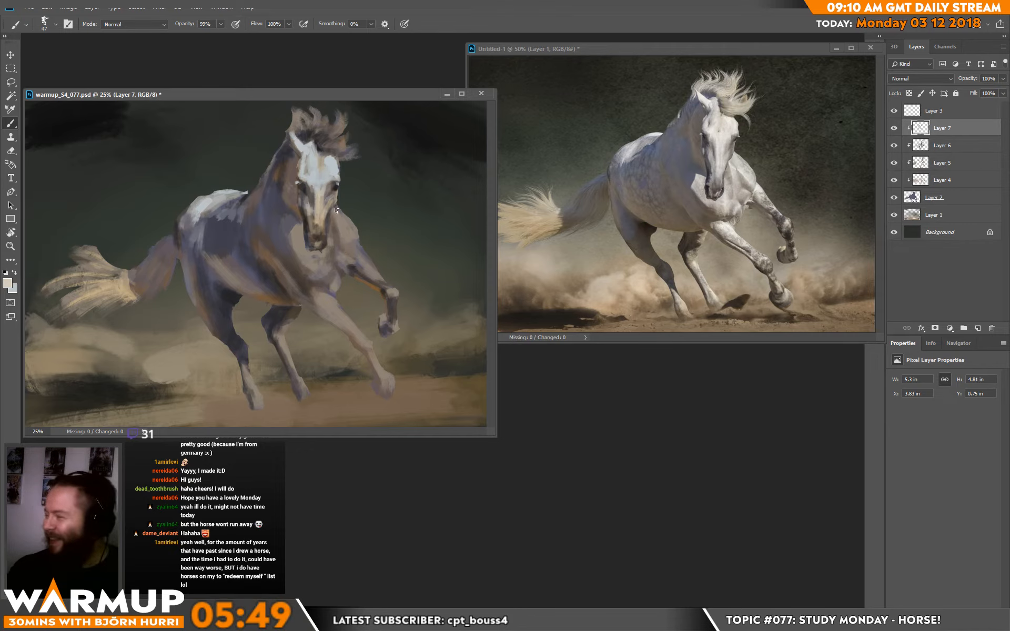
Step: Reduce the brush to 32 px and paint warm off-white highlights beside the muzzle and across the adjoining shoulder
right_click(337, 234)
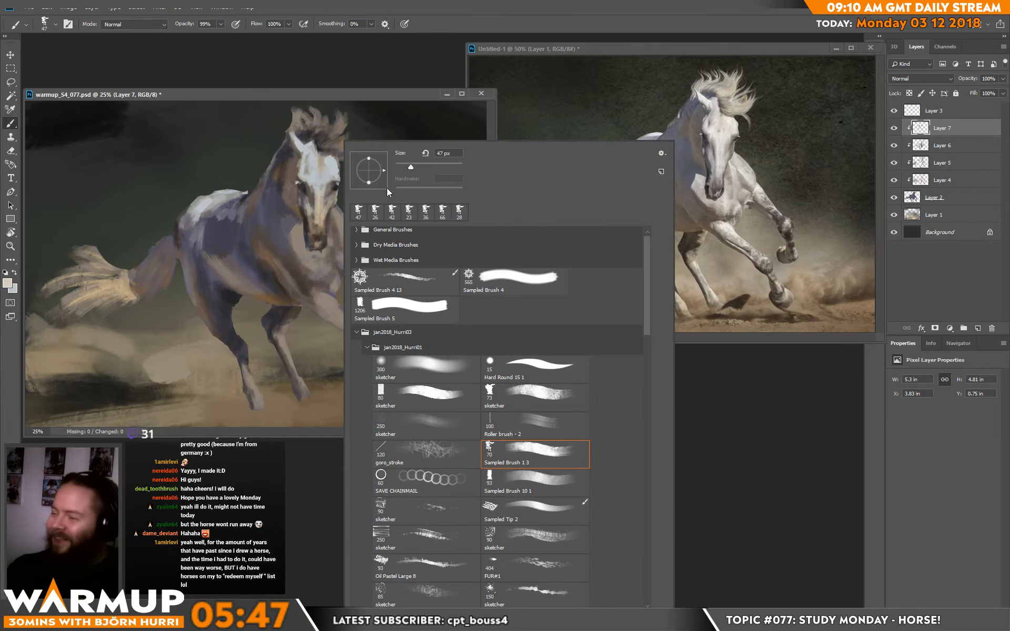
drag(410, 167, 401, 168)
click(331, 216)
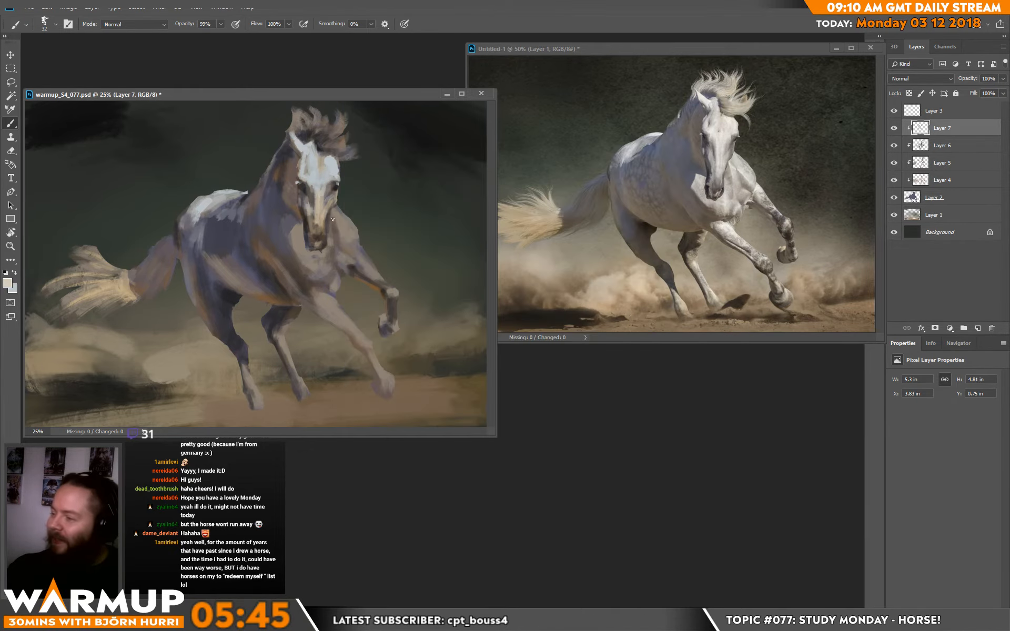
drag(332, 217, 338, 242)
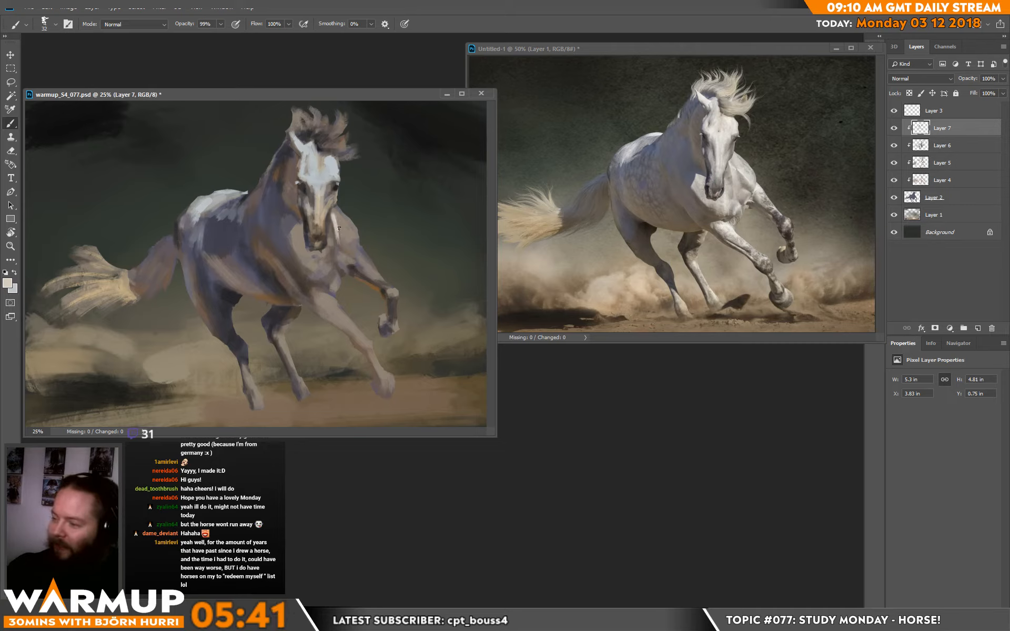
drag(341, 227, 356, 239)
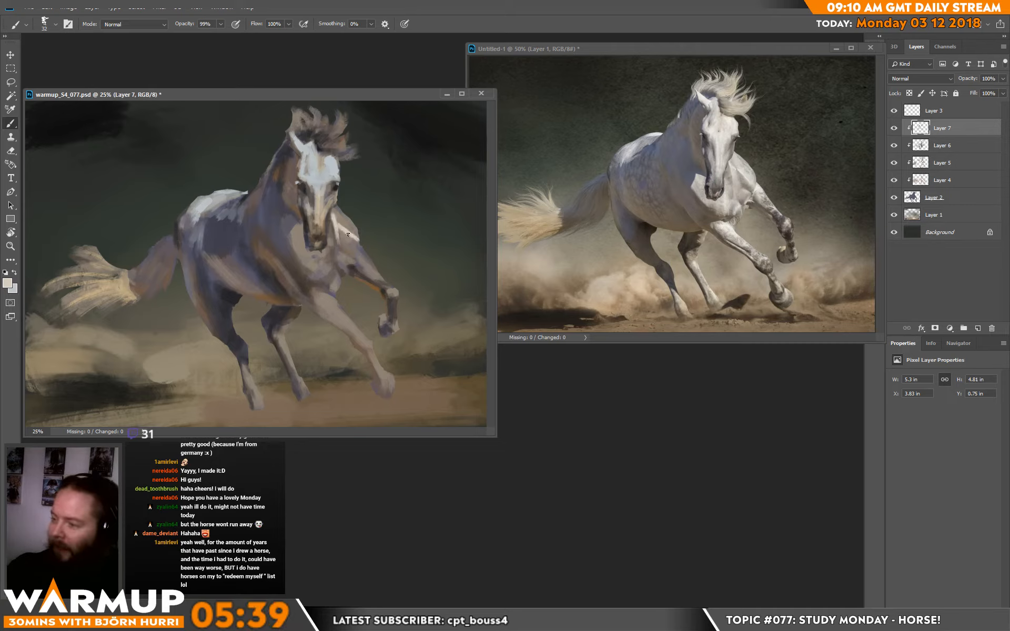
Step: Enlarge the brush to 59 px and broaden the warm off-white highlight on the shoulder beside the muzzle
right_click(349, 228)
drag(426, 165, 427, 165)
click(338, 225)
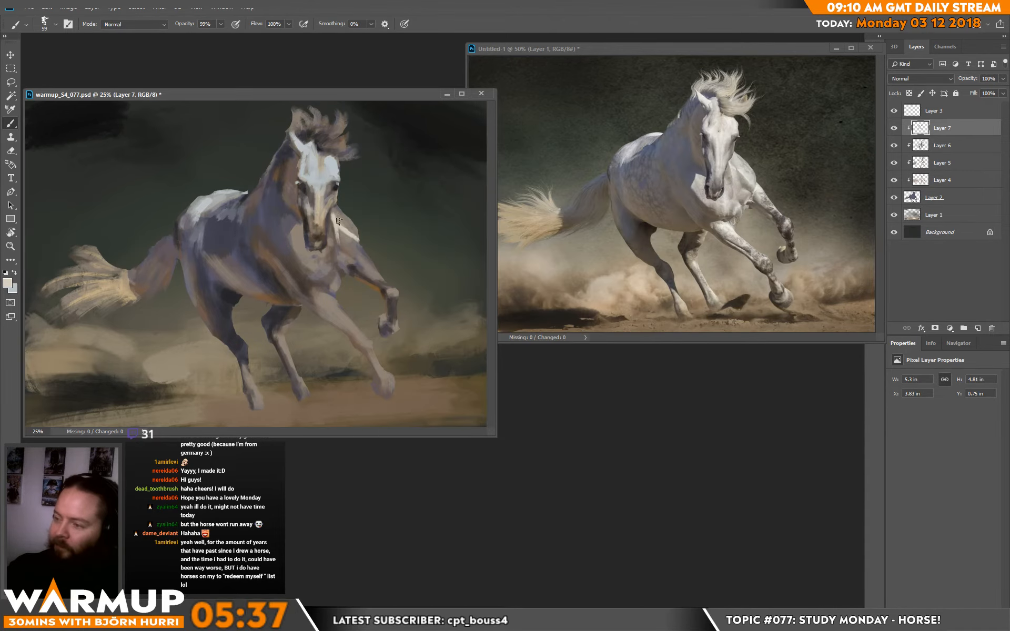
drag(339, 215, 356, 234)
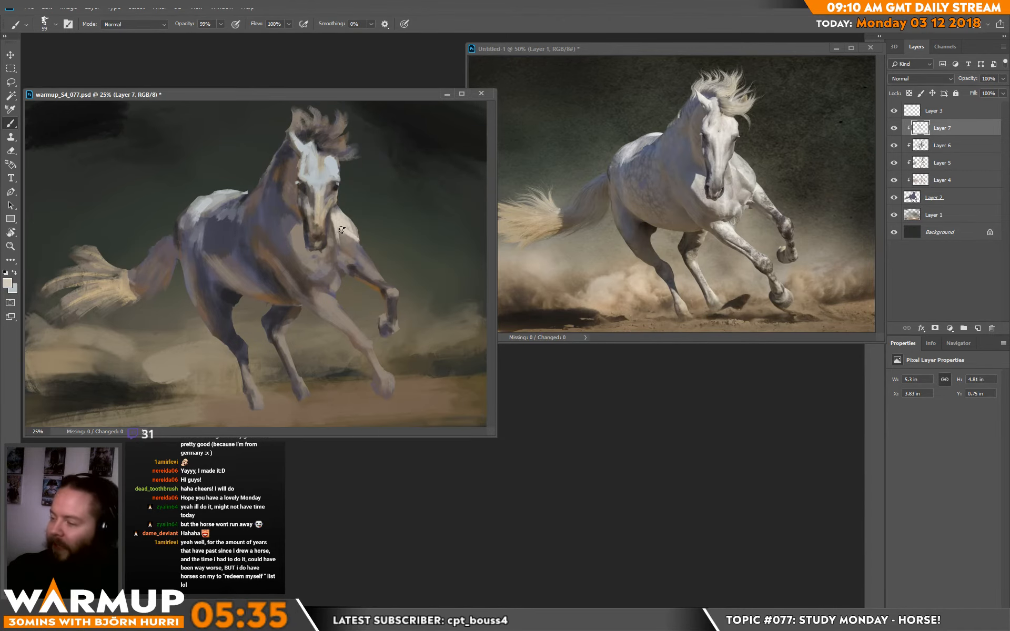
Step: Reduce the brush to 34 px and paint off-white highlights down the raised foreleg
right_click(380, 257)
drag(455, 165, 445, 165)
click(362, 255)
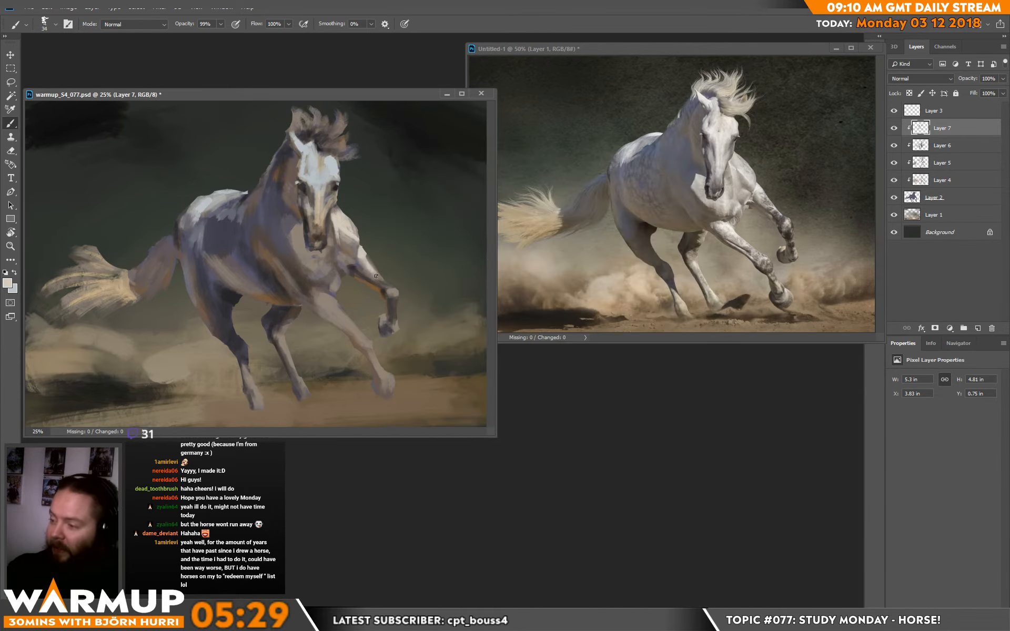
mouse_move(365, 267)
mouse_down()
mouse_move(393, 287)
mouse_move(395, 301)
mouse_up()
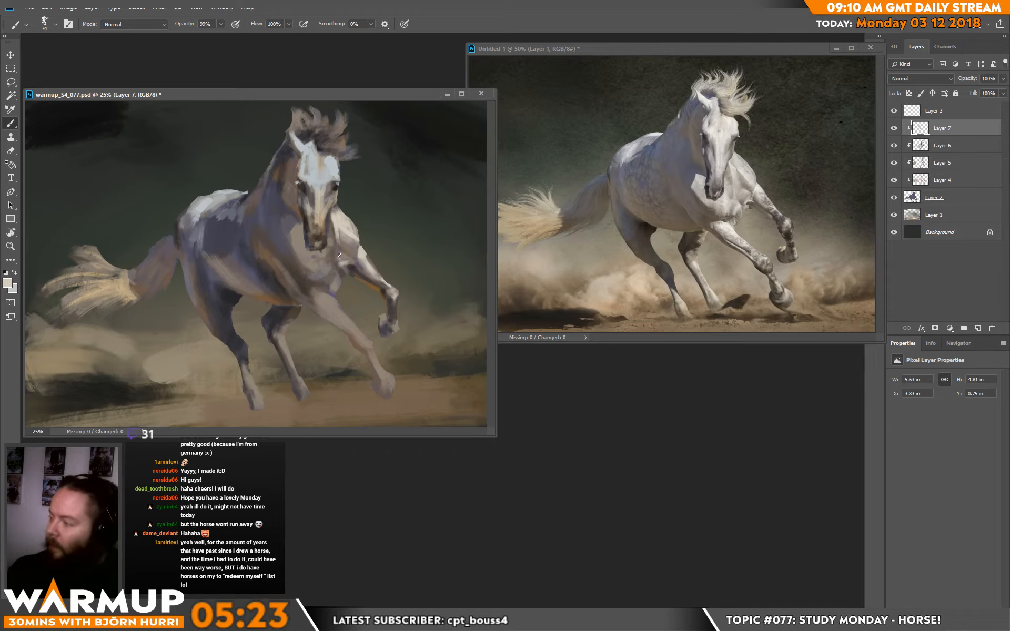
Step: Paint pale highlights and darker accents down the extended foreleg to the hoof, and brighten the chest below the neck
mouse_move(331, 267)
mouse_down()
mouse_move(324, 259)
mouse_move(339, 264)
mouse_move(322, 254)
mouse_move(317, 272)
mouse_move(346, 234)
mouse_move(328, 279)
mouse_move(338, 275)
mouse_move(323, 281)
mouse_move(326, 249)
mouse_move(320, 293)
mouse_move(334, 305)
mouse_move(320, 294)
mouse_move(366, 335)
mouse_move(308, 285)
mouse_move(305, 272)
mouse_move(360, 350)
mouse_move(330, 316)
mouse_move(356, 336)
mouse_up()
key(x)
alt+click(306, 296)
alt+click(304, 287)
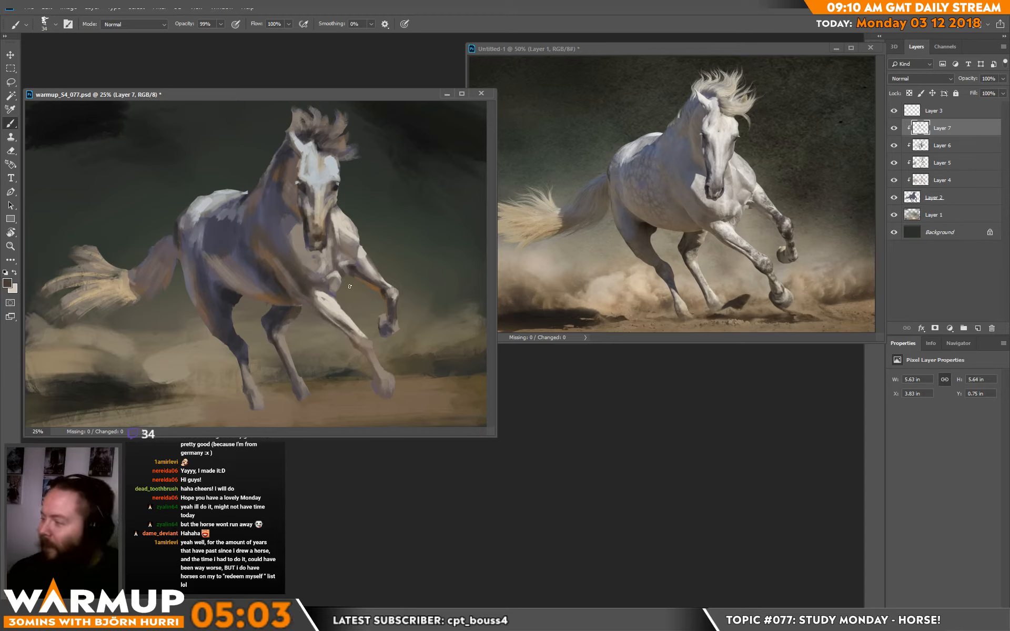
mouse_move(357, 349)
mouse_down()
mouse_move(368, 349)
mouse_move(364, 341)
mouse_move(378, 396)
mouse_up()
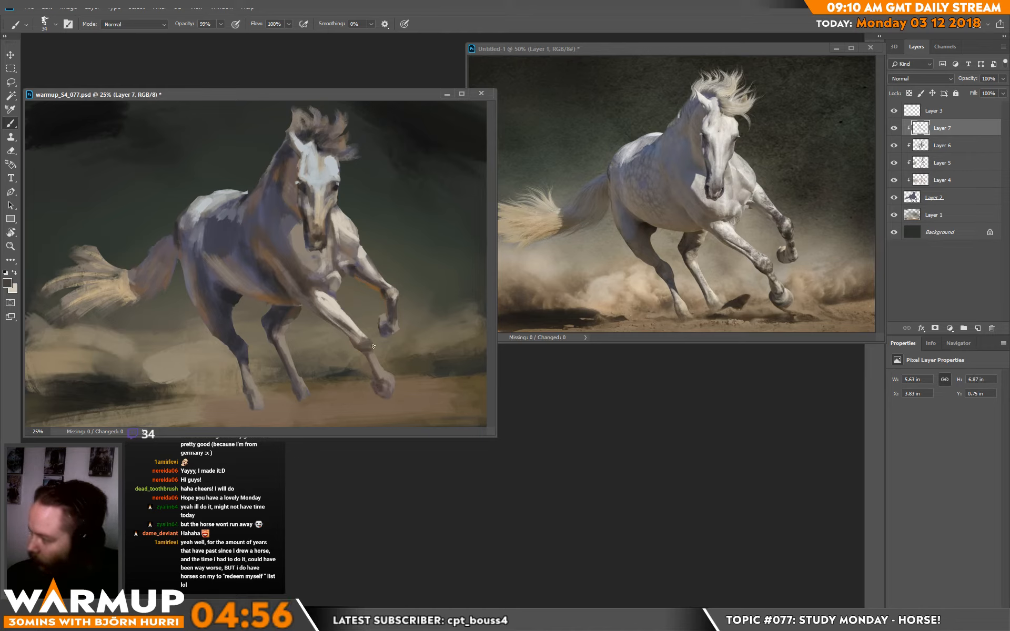
key(x)
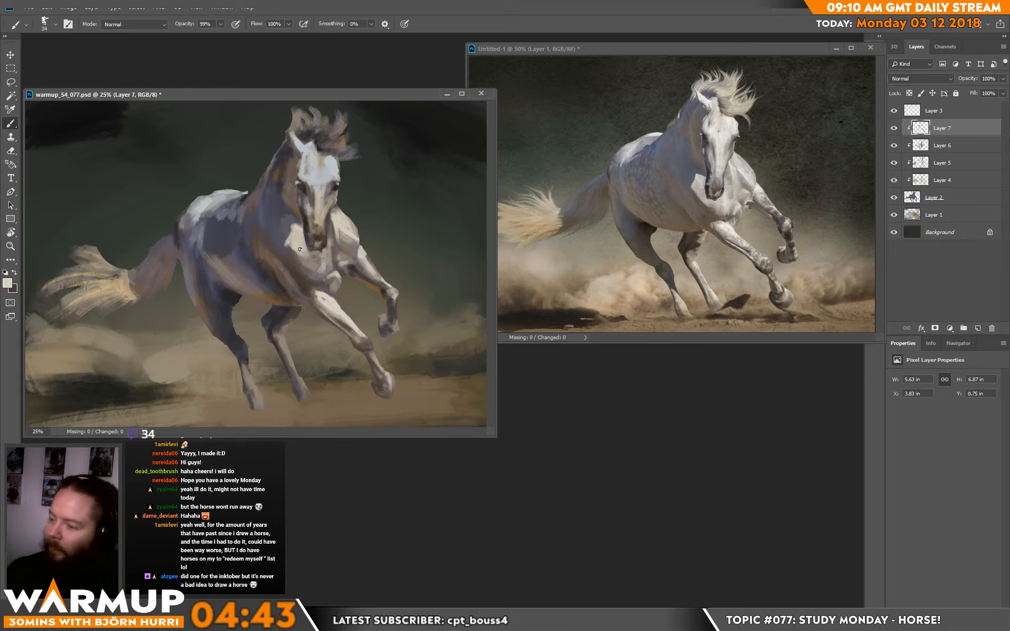
alt+click(297, 225)
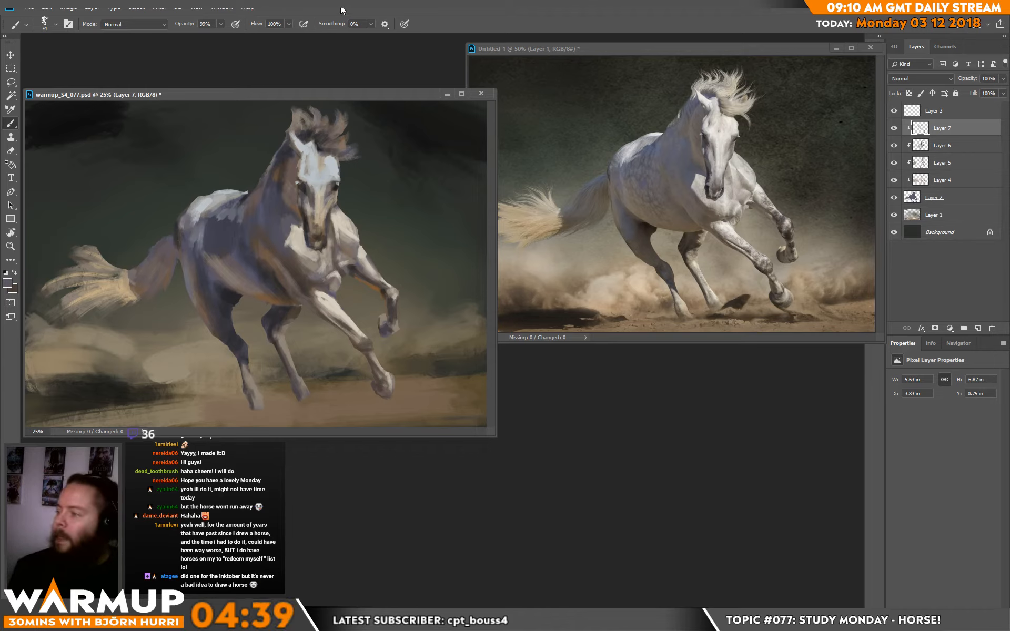
Step: Flip both the painting and the reference photo horizontally, and return to the painting
click(65, 8)
mouse_move(112, 107)
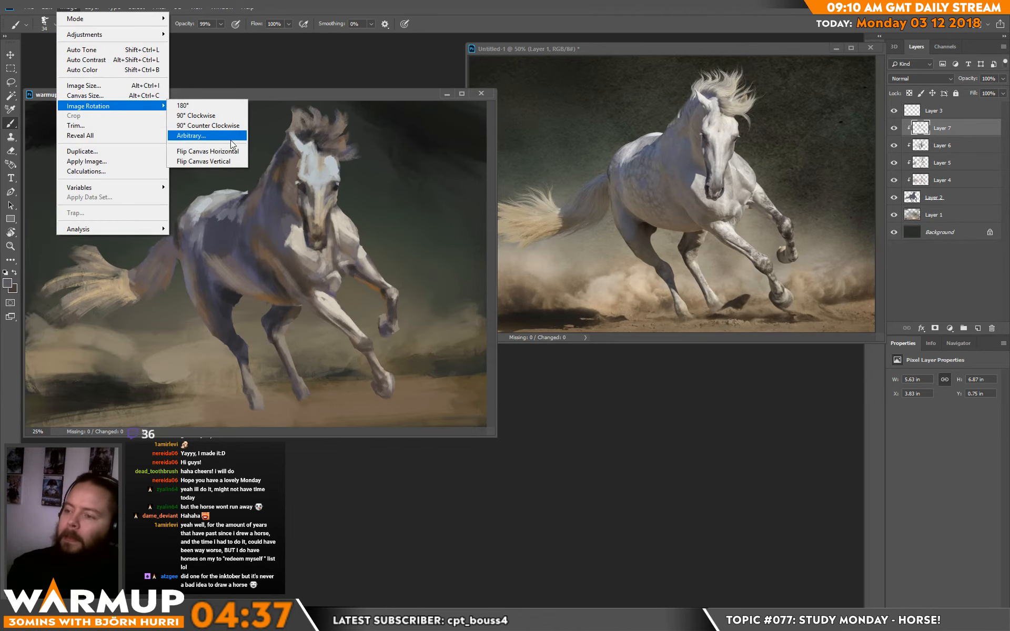
click(221, 150)
click(528, 50)
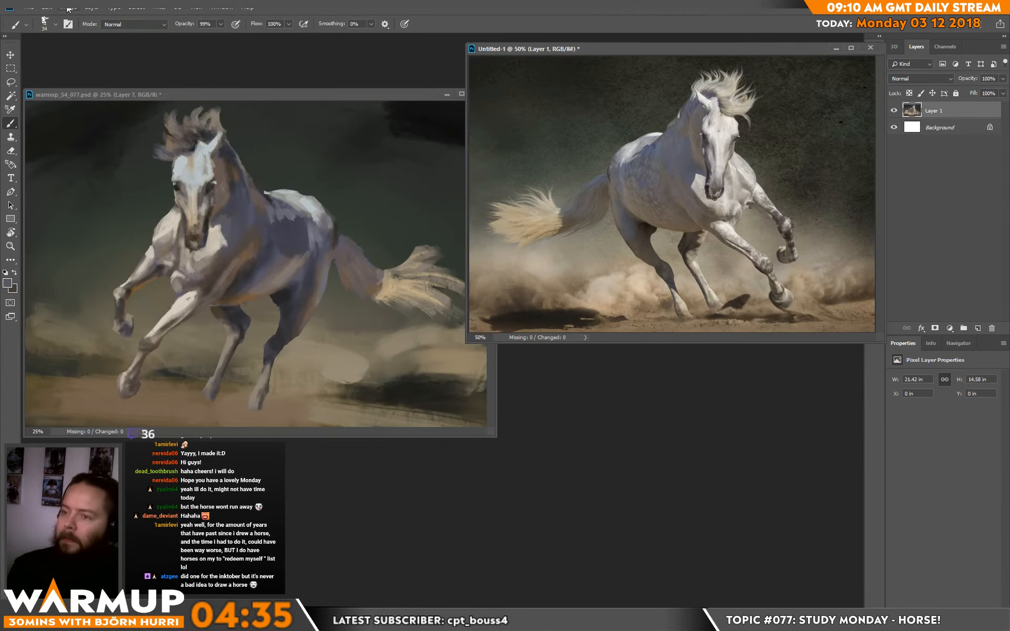
click(92, 7)
mouse_move(100, 106)
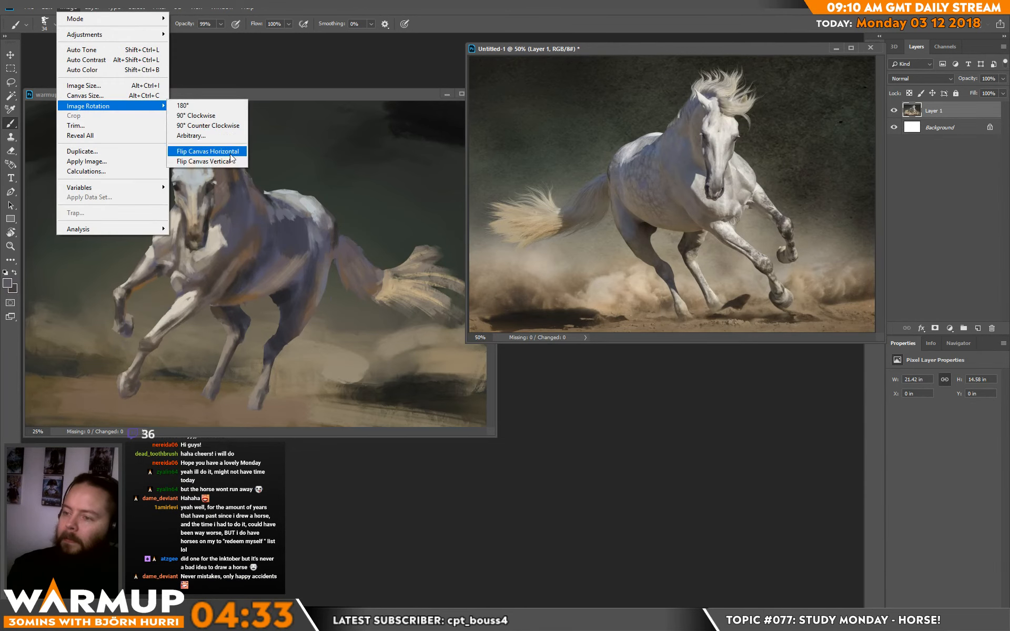
click(229, 149)
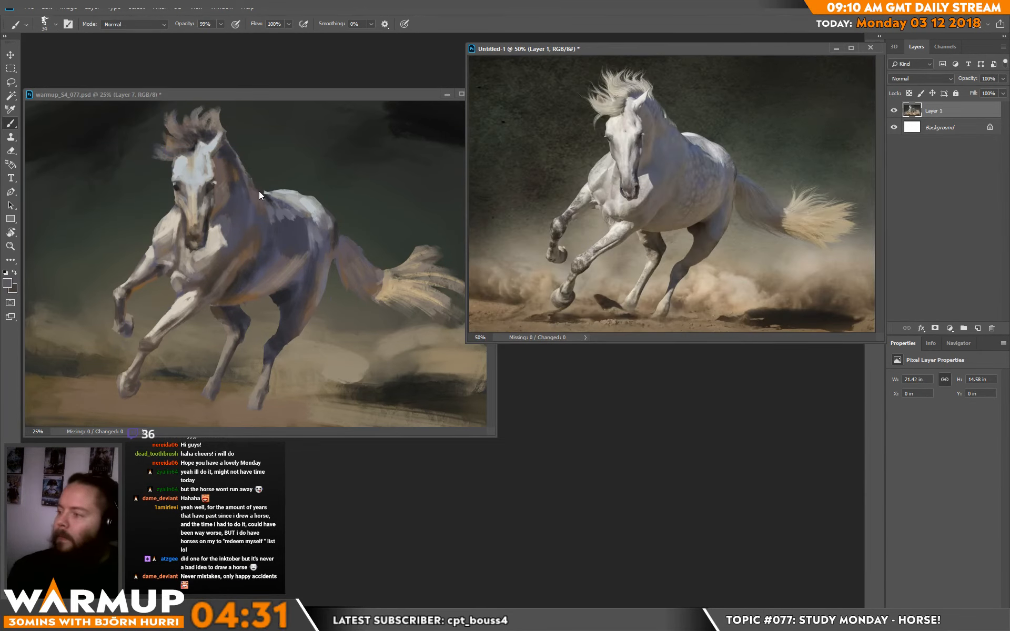
click(229, 241)
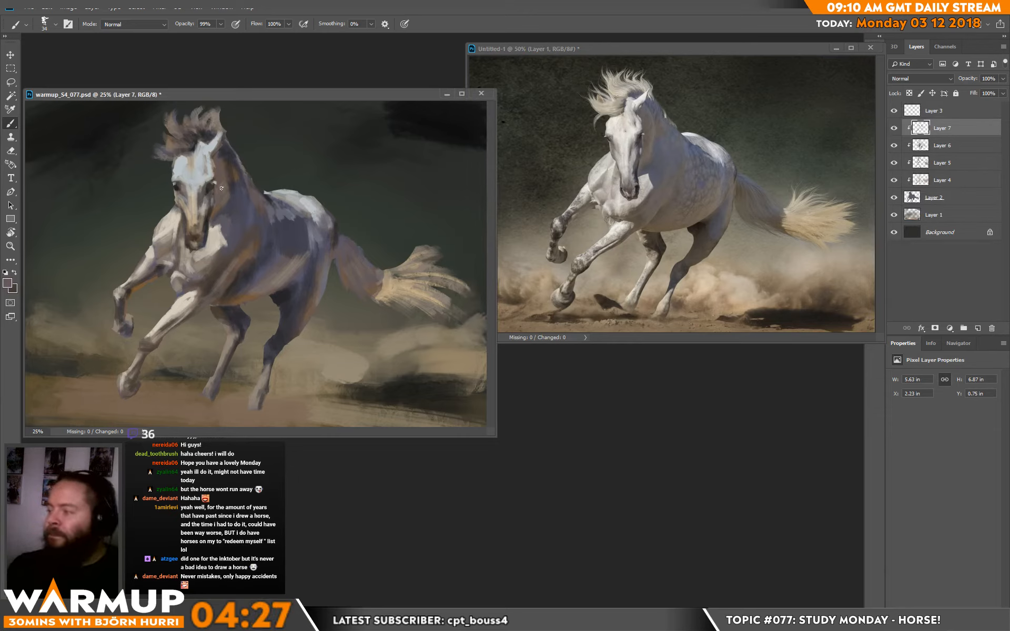
Step: Rework the neck shading with sampled browns and greys, and mix a more saturated blue-violet for the back's shadow edge
alt+click(220, 207)
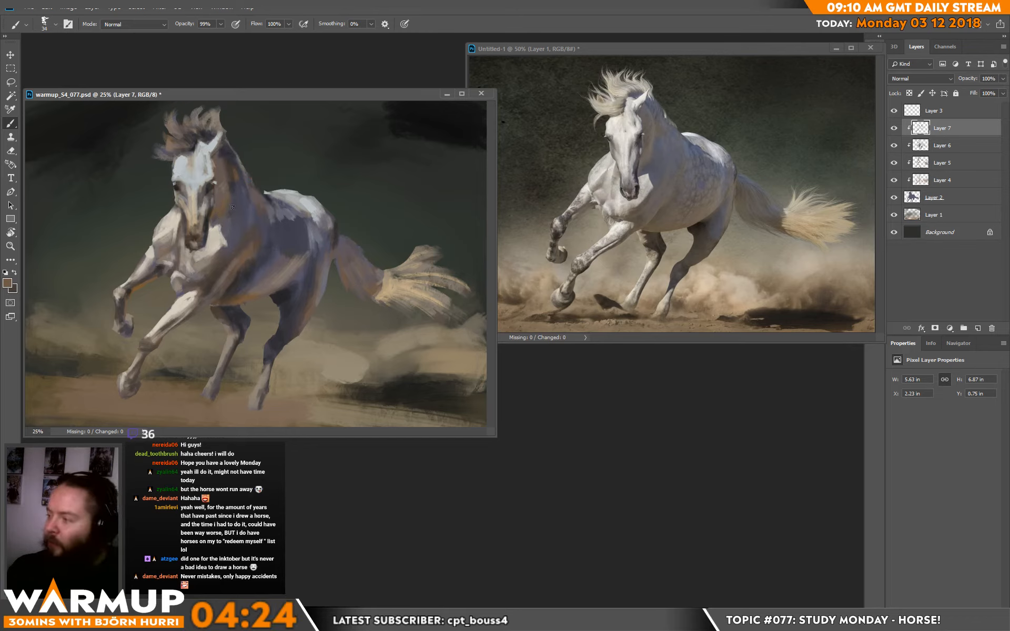
alt+click(270, 284)
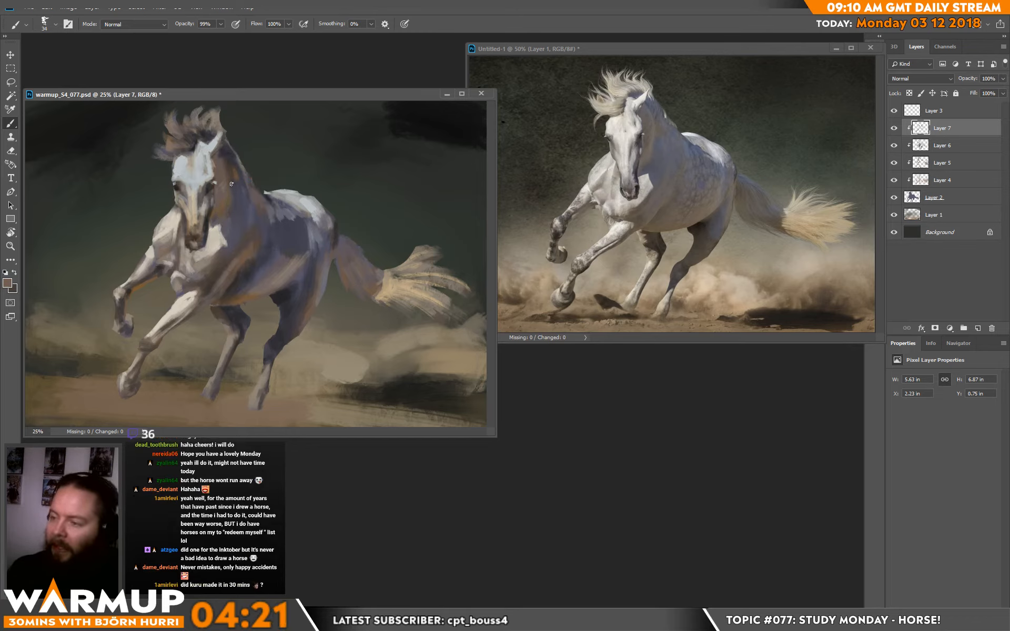
alt+click(243, 197)
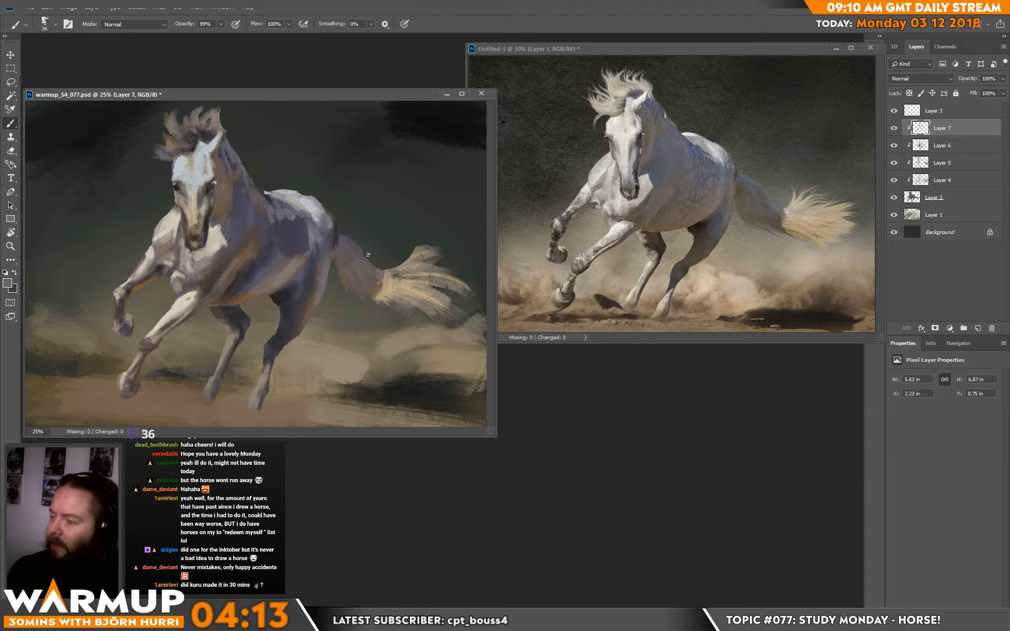
click(8, 282)
click(339, 382)
click(540, 322)
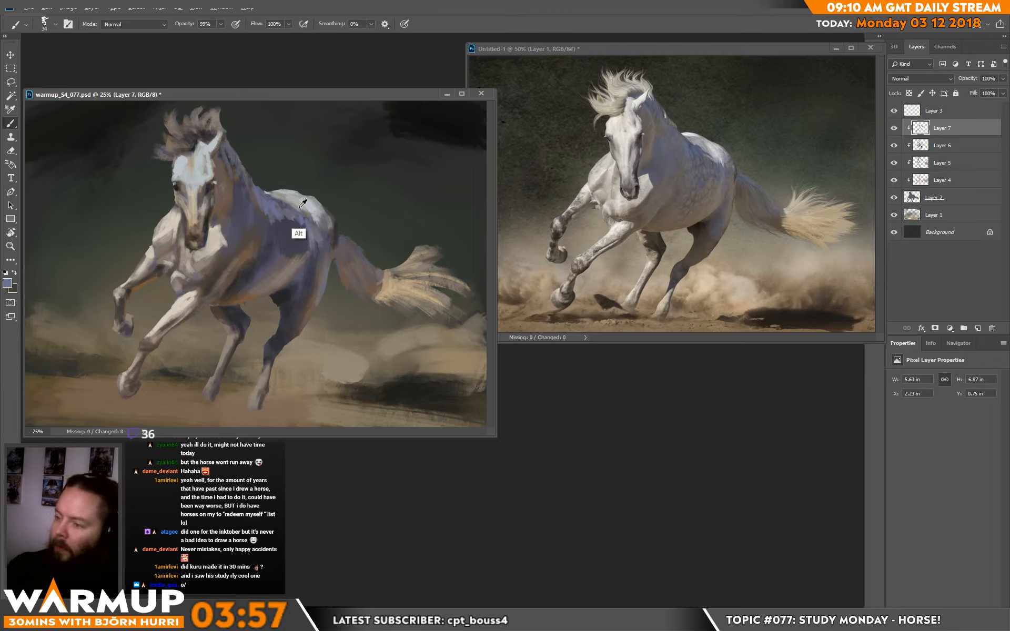
Step: Paint the light patches on the back and rump with pale tones sampled from the tail and back
alt+click(397, 286)
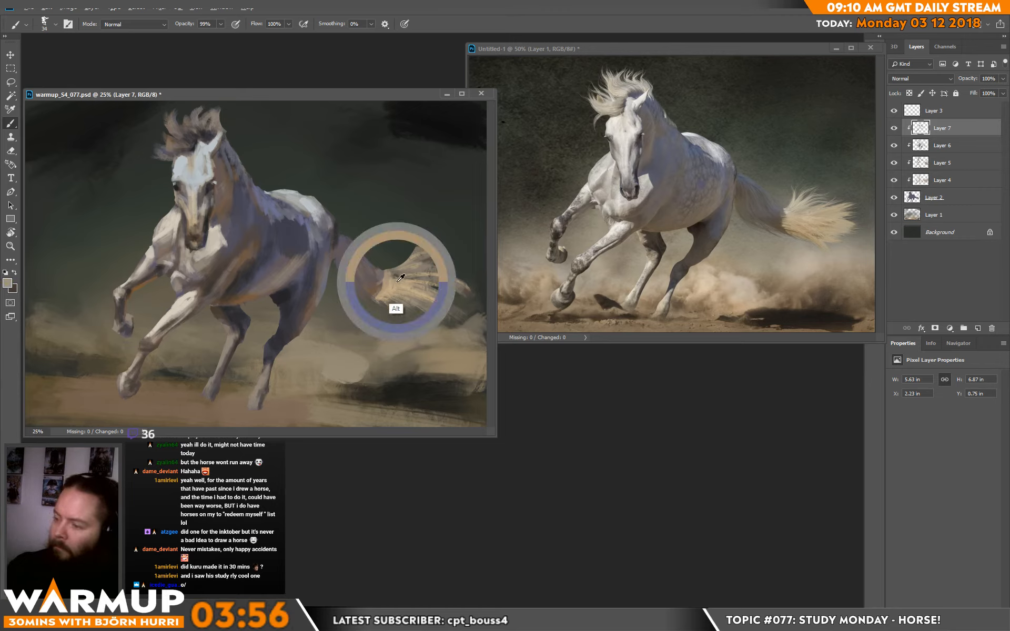
alt+click(294, 205)
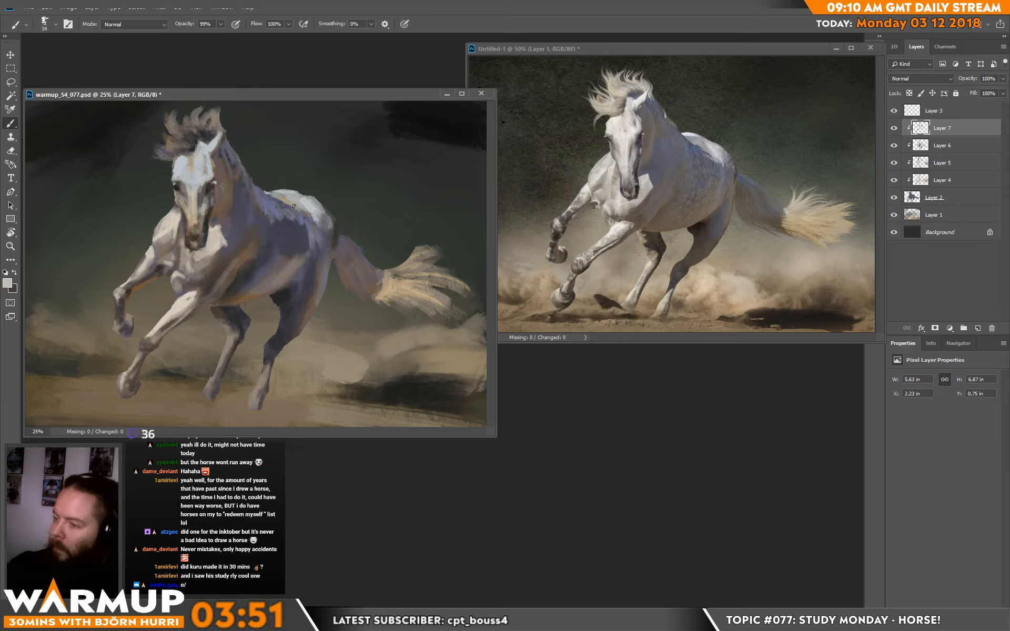
alt+click(295, 206)
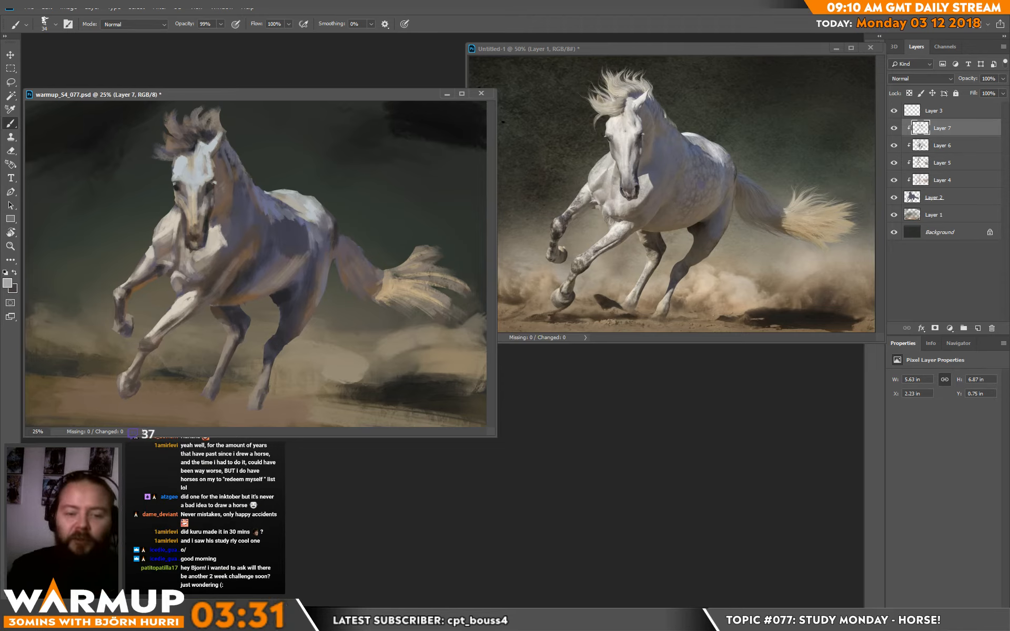
Step: Break up the dark flank shadow into dapples with sampled violets and greys, enlarging the brush to 84 px for the lower flank
alt+click(276, 224)
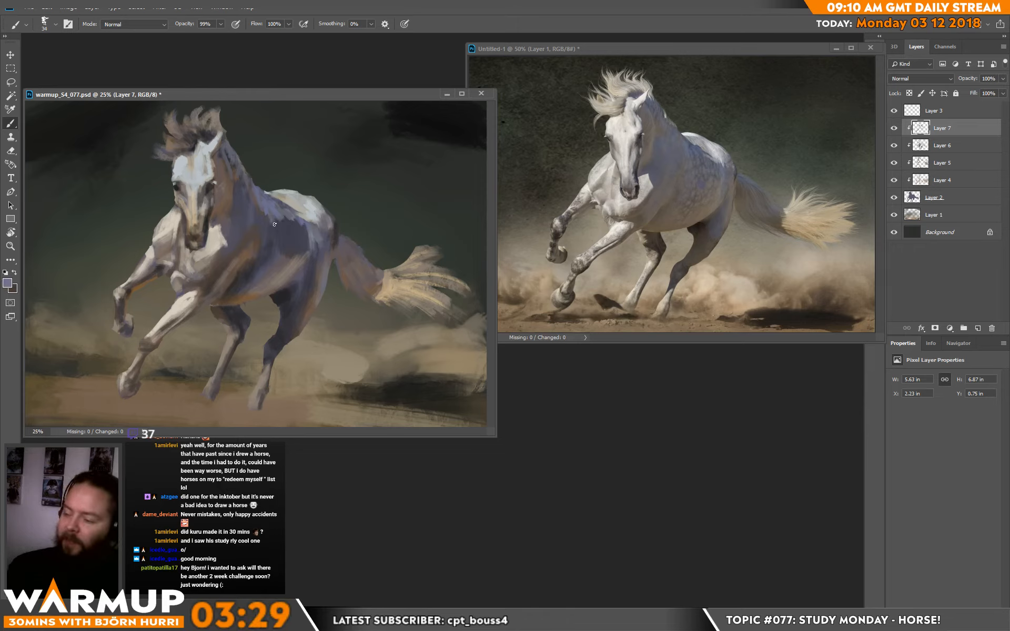
alt+click(284, 251)
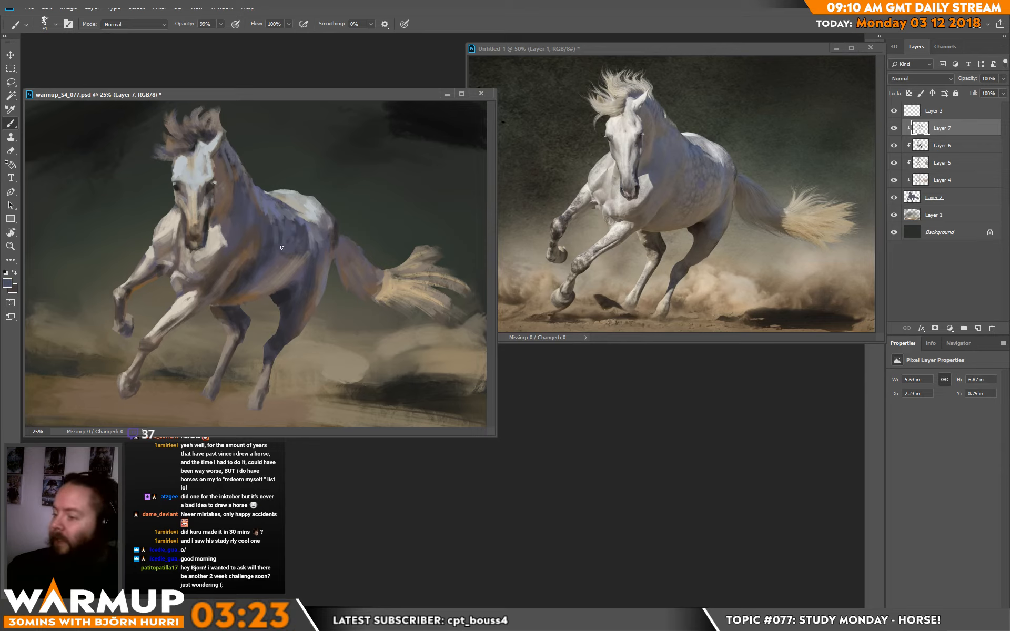
alt+click(286, 264)
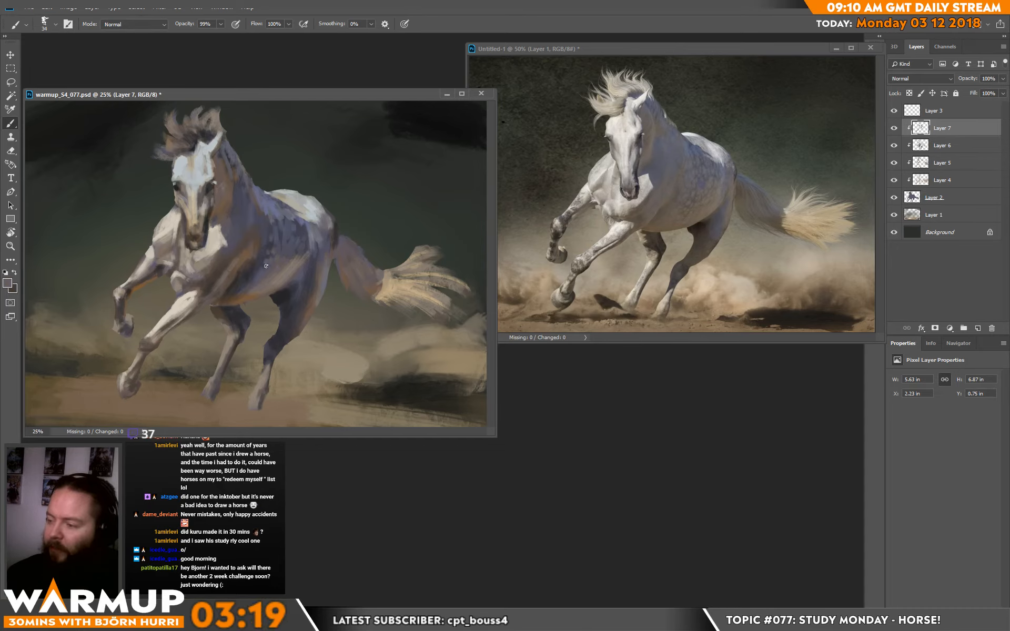
right_click(320, 246)
click(287, 309)
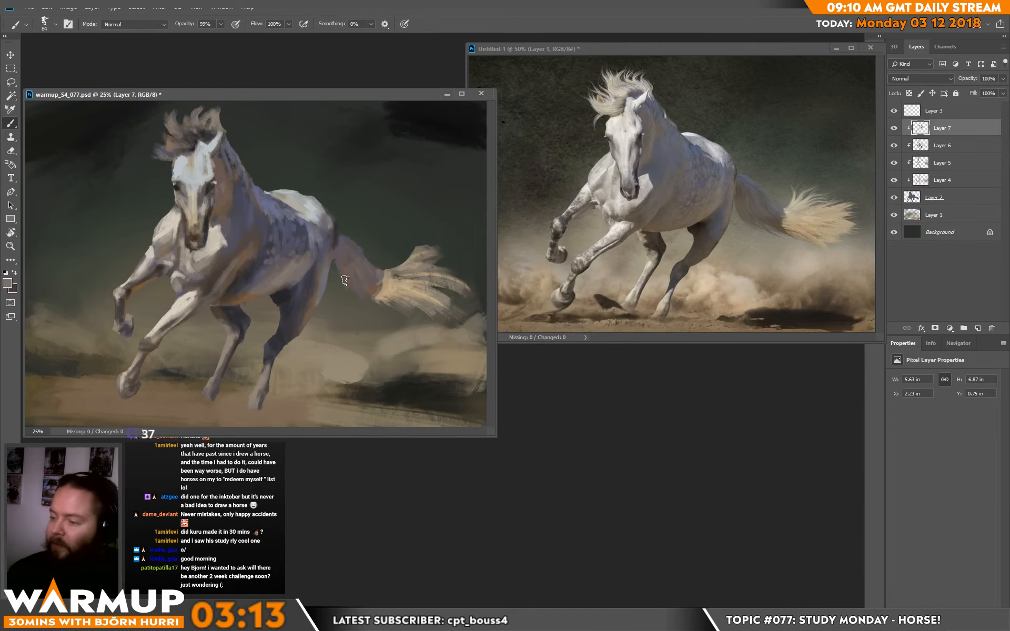
Step: Reduce the brush to 28 px and refine the edge between belly and hind thigh with sampled dark and mid tones
right_click(384, 248)
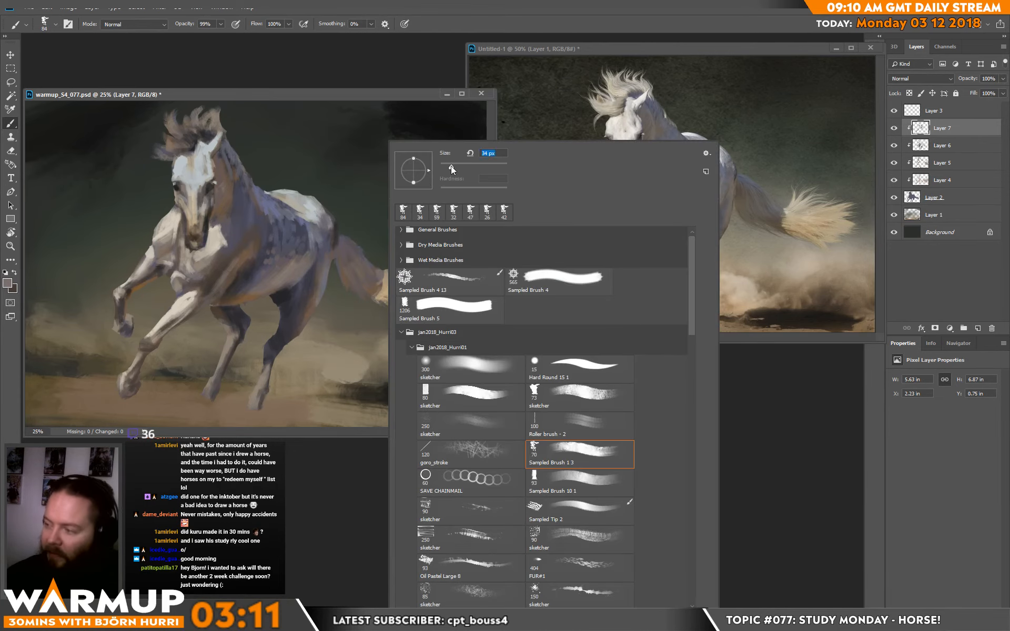
drag(450, 166, 448, 166)
click(307, 341)
alt+click(307, 339)
alt+click(304, 277)
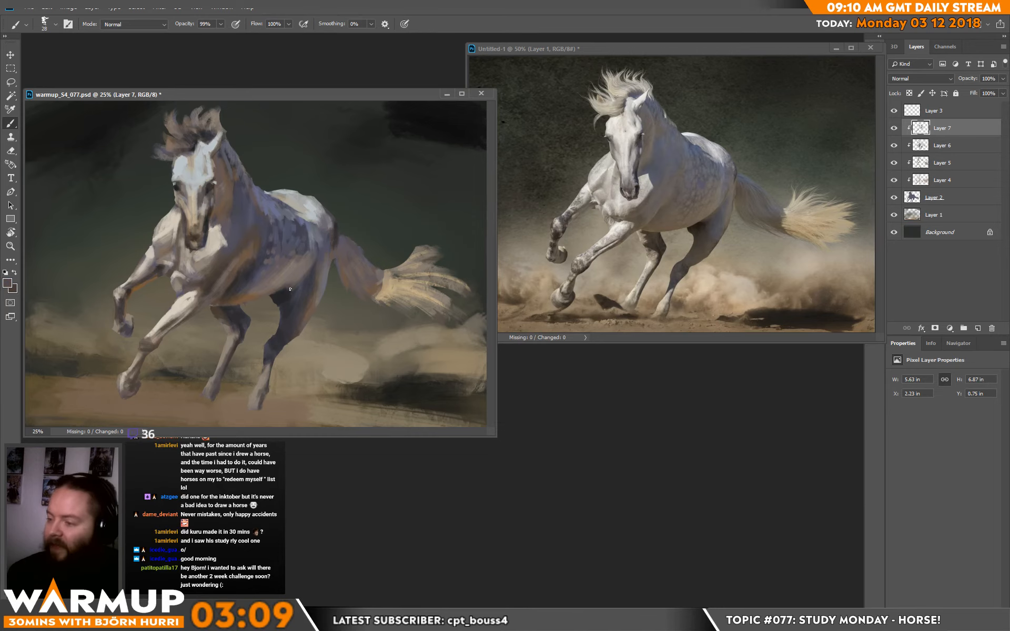
alt+click(283, 294)
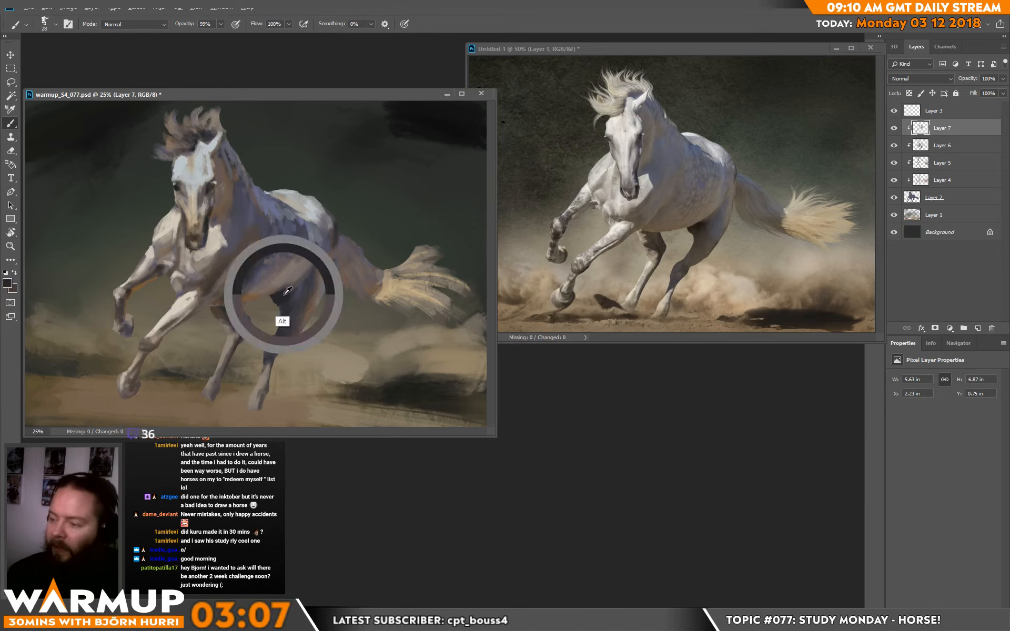
alt+click(297, 282)
Step: Enlarge the brush to 77 px and soften the belly underside and inner hind thigh with sampled browns
right_click(317, 255)
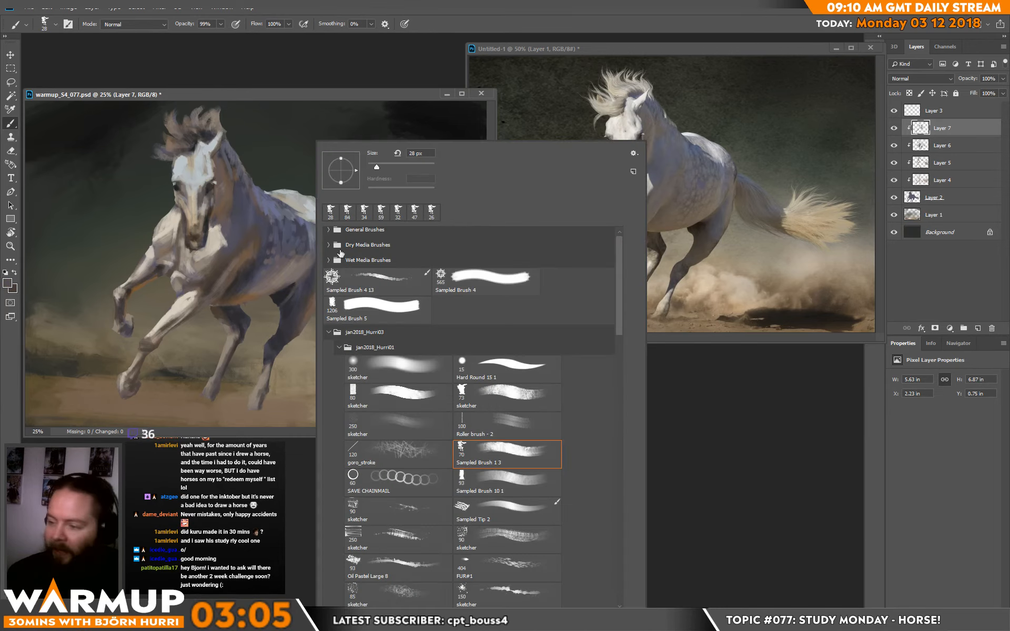
drag(392, 167, 394, 168)
click(280, 322)
alt+click(248, 293)
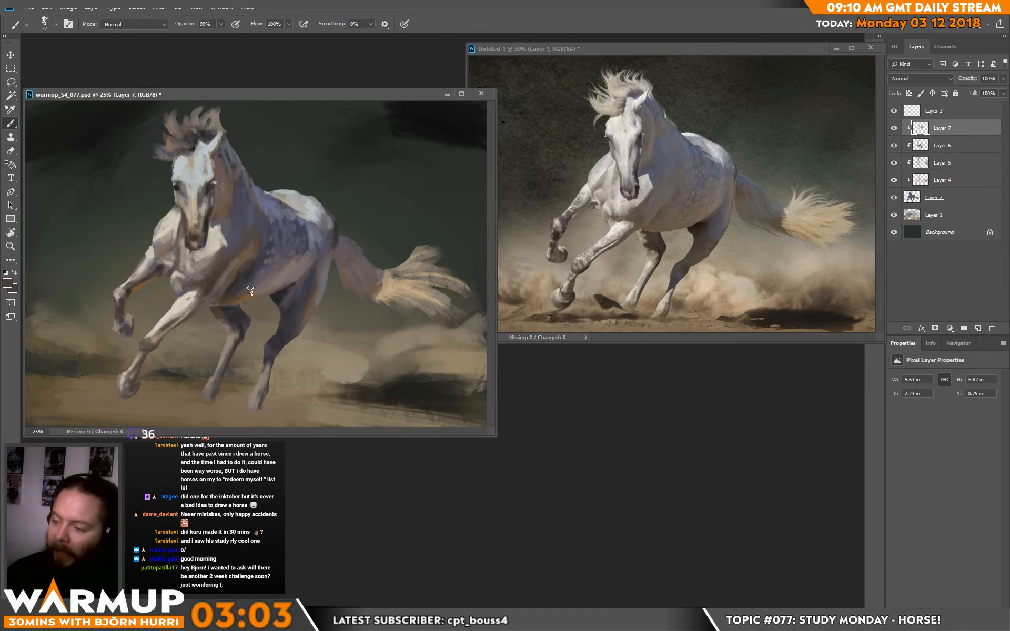
alt+click(282, 297)
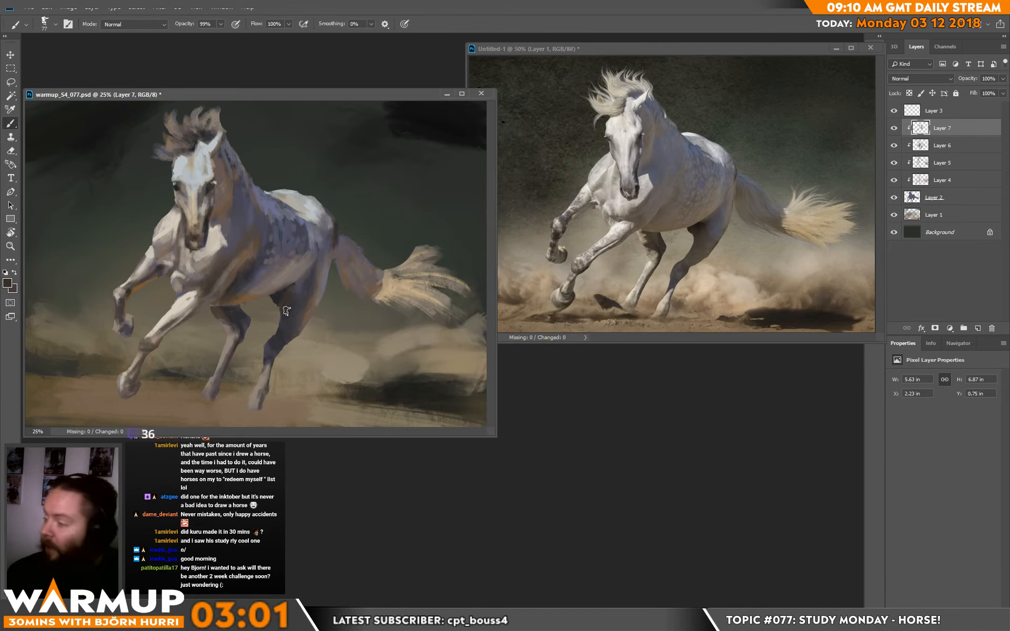
alt+click(219, 312)
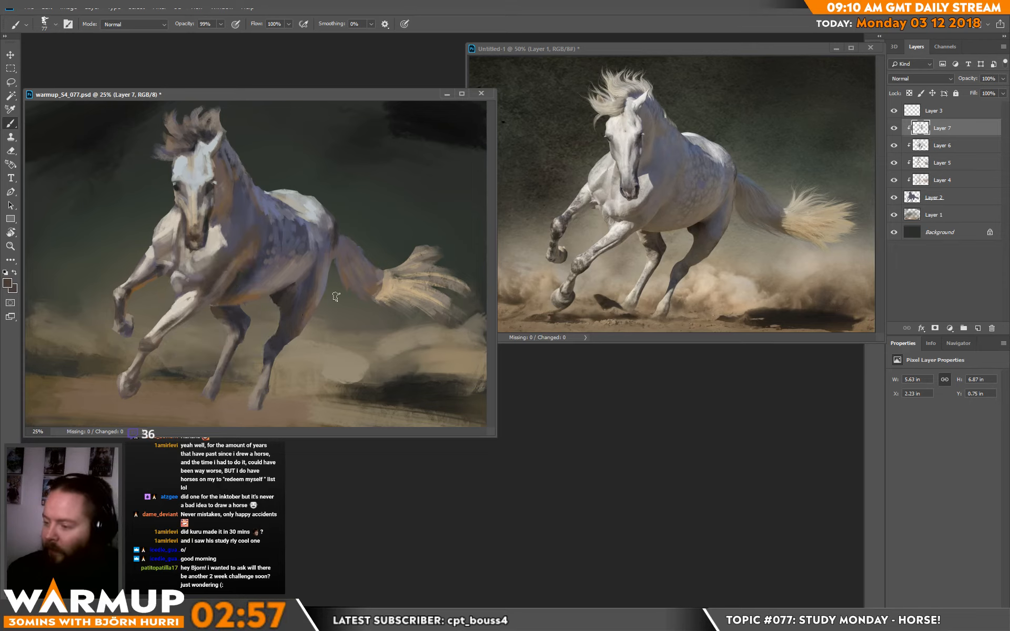
Step: Shade the tail's base with brown and, using a 37 px brush, paint light sand highlights (#e9c599) into the tail hair
mouse_move(324, 250)
mouse_down()
mouse_move(317, 289)
mouse_move(329, 259)
mouse_move(331, 278)
mouse_move(332, 246)
mouse_move(345, 323)
mouse_move(389, 241)
mouse_move(381, 276)
mouse_move(348, 271)
mouse_move(357, 293)
mouse_move(349, 267)
mouse_move(345, 276)
mouse_move(401, 288)
mouse_up()
right_click(385, 270)
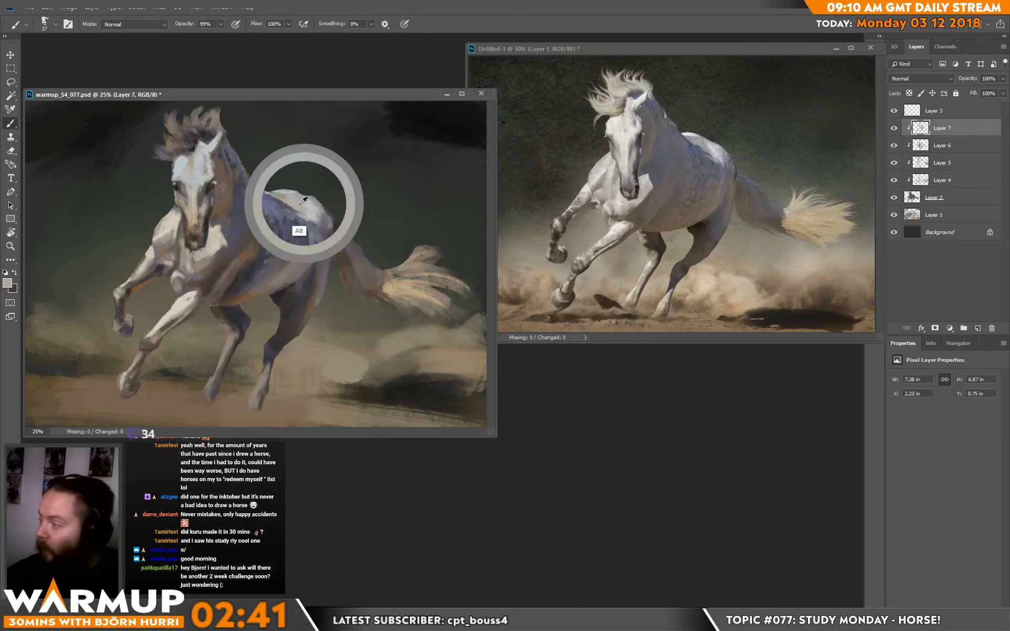
key(i)
click(392, 285)
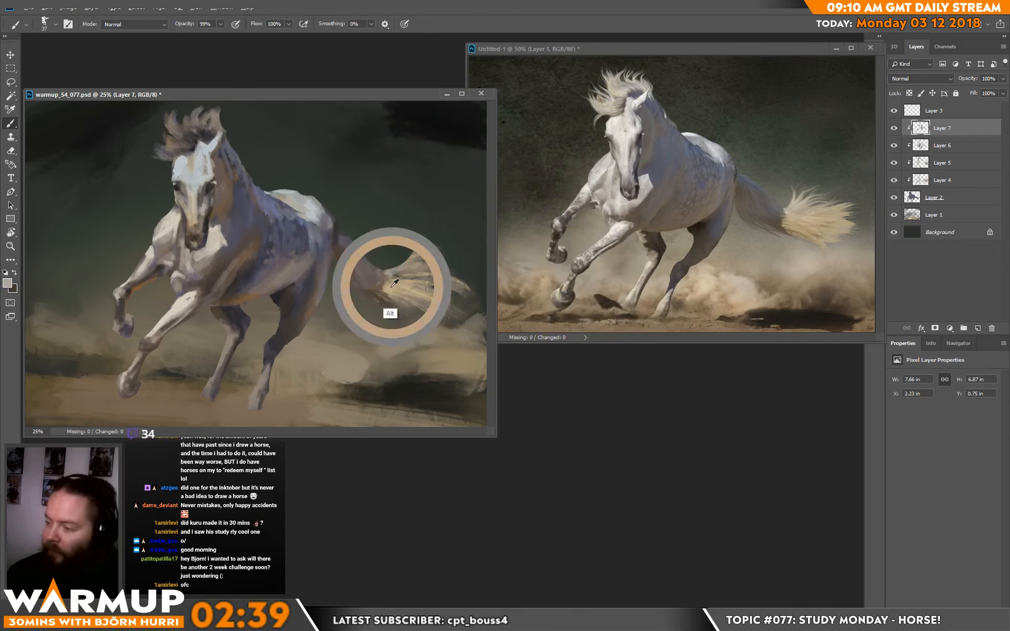
click(8, 283)
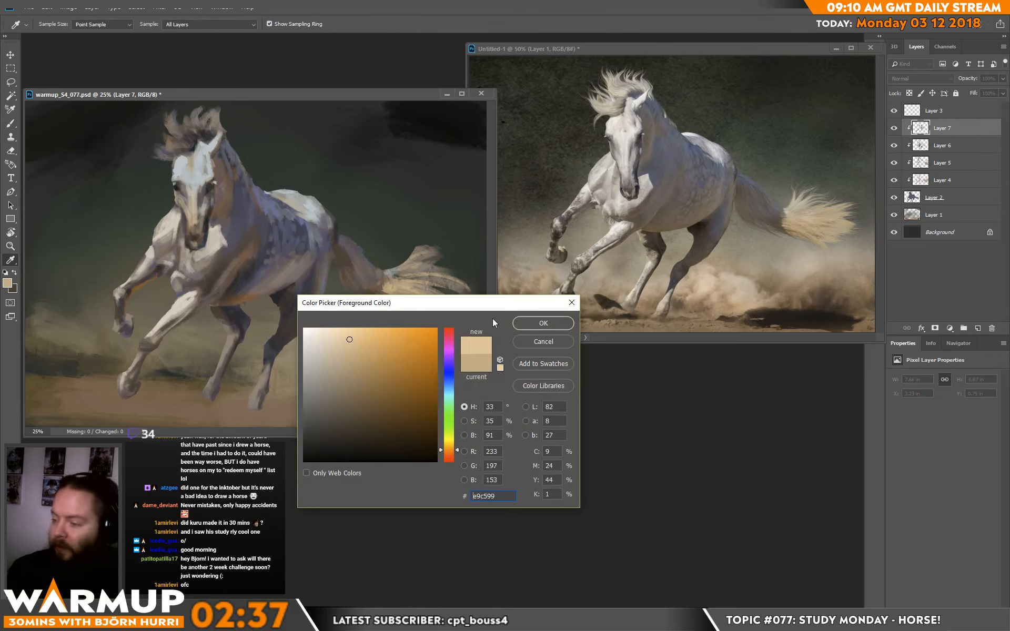
click(541, 323)
key(b)
mouse_move(388, 275)
mouse_down()
mouse_move(416, 259)
mouse_move(392, 269)
mouse_move(428, 256)
mouse_move(424, 282)
mouse_up()
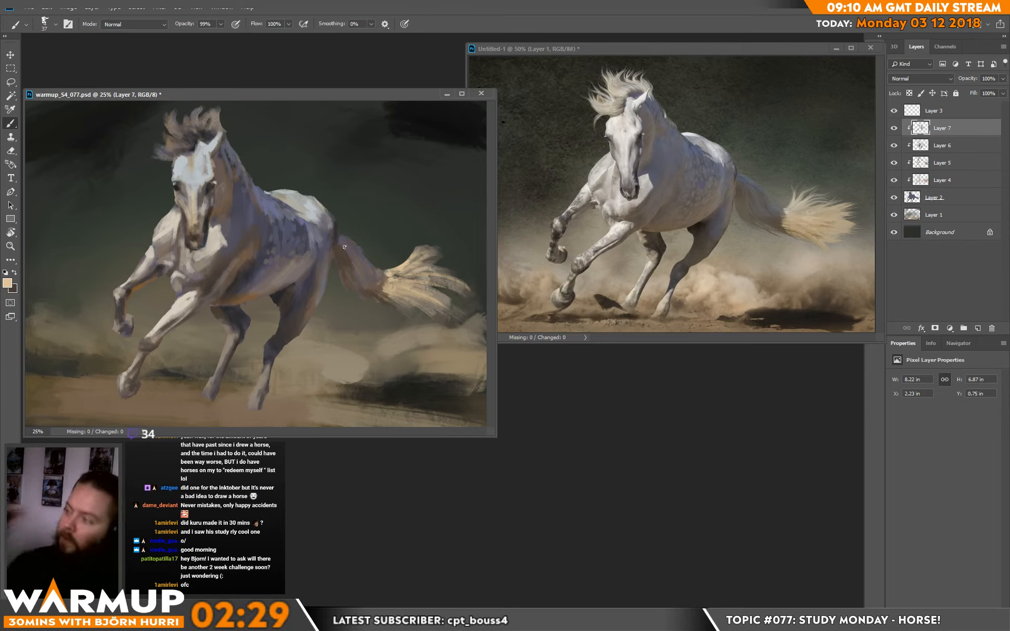
Step: Refine the shading around the horse's eye and upper face with sampled tones and a neutral grey (#7f7a78)
alt+click(171, 217)
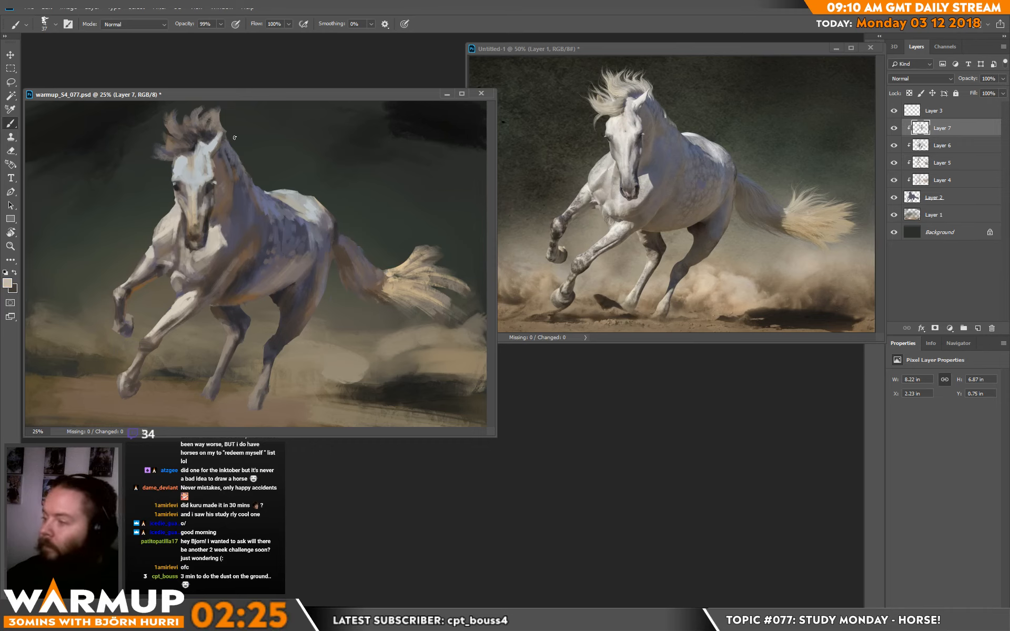
alt+click(178, 205)
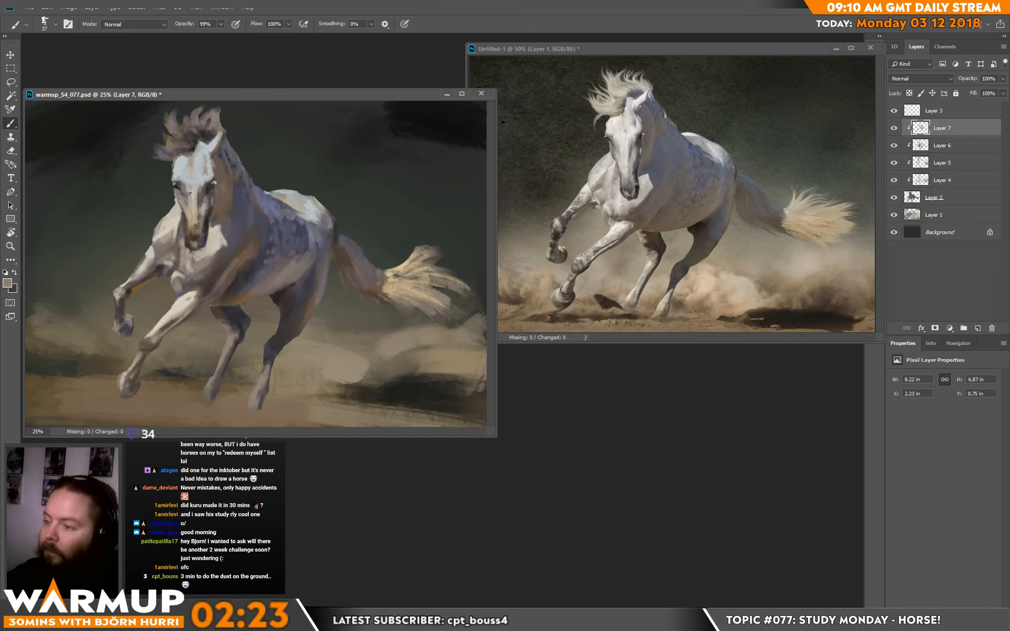
alt+click(184, 193)
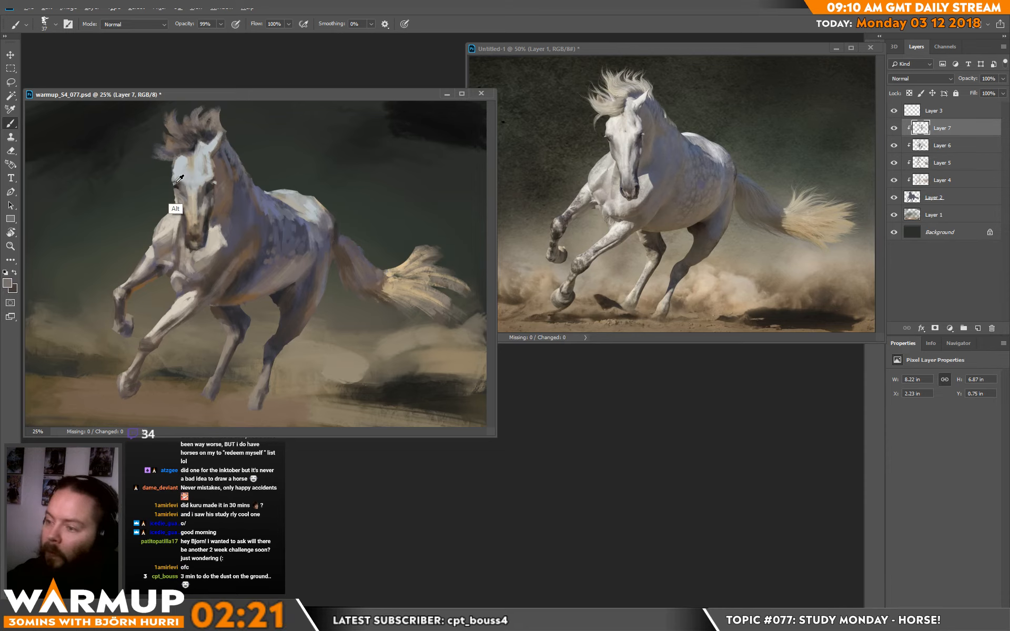
alt+click(178, 183)
alt+click(183, 185)
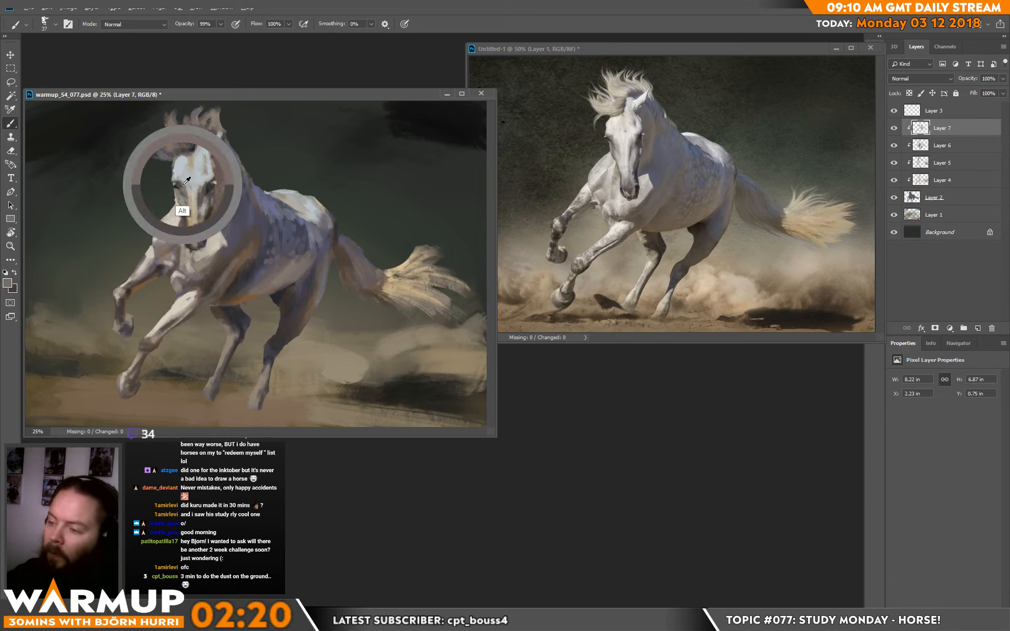
click(8, 284)
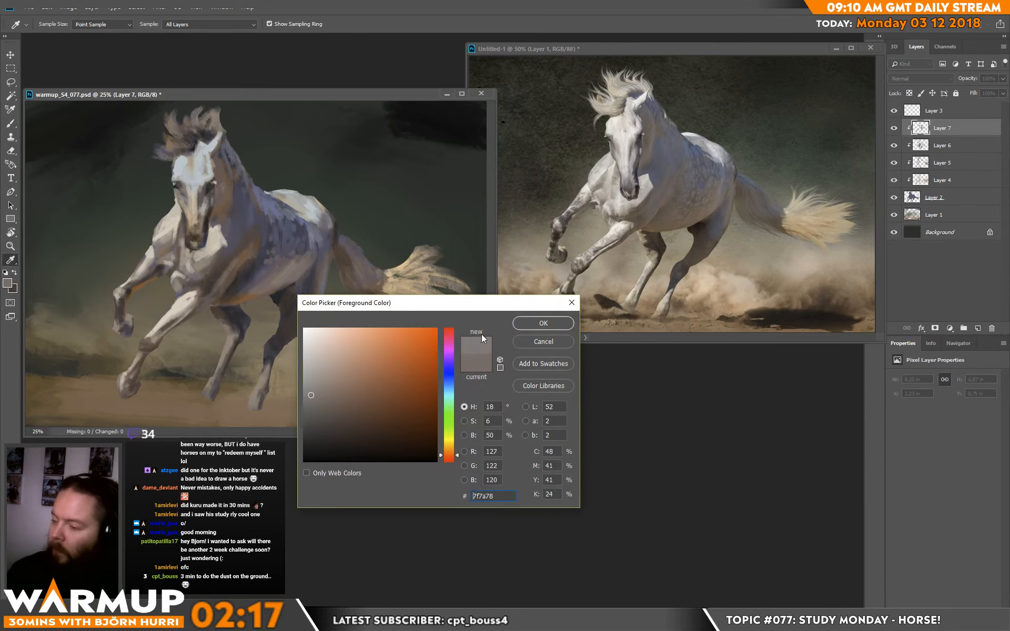
click(541, 323)
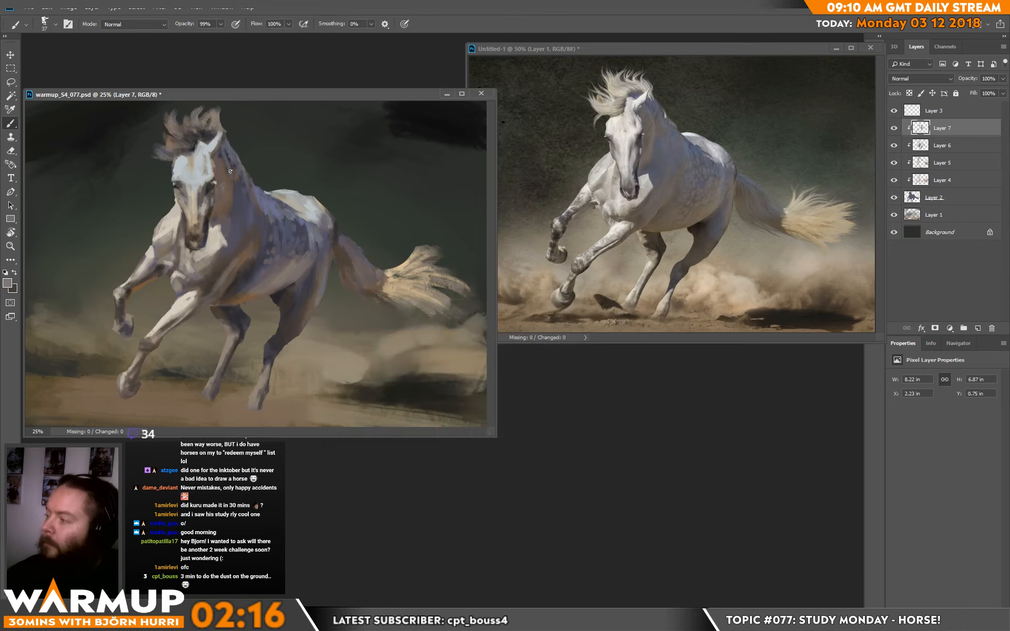
alt+click(183, 180)
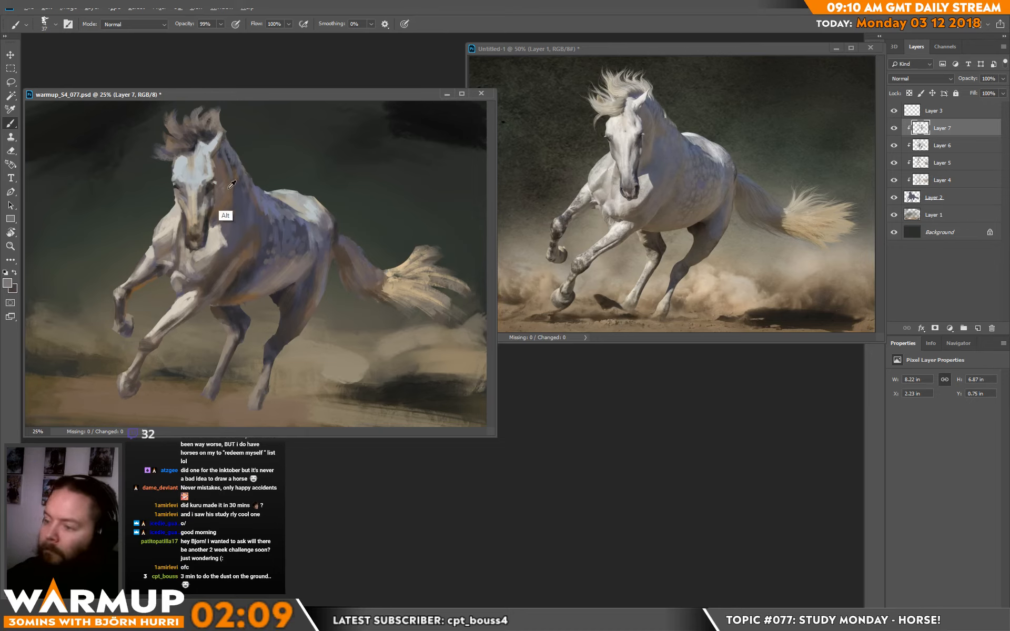
Step: Rework the cheek and neck shading with violets and greys sampled from the horse's back and face
alt+click(252, 193)
alt+click(265, 195)
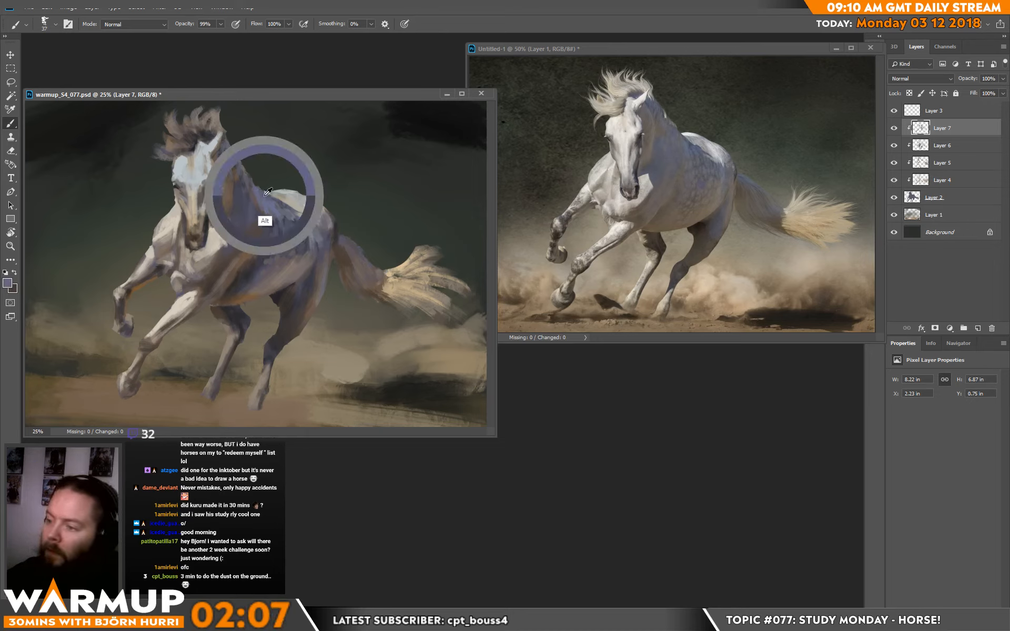
alt+click(253, 205)
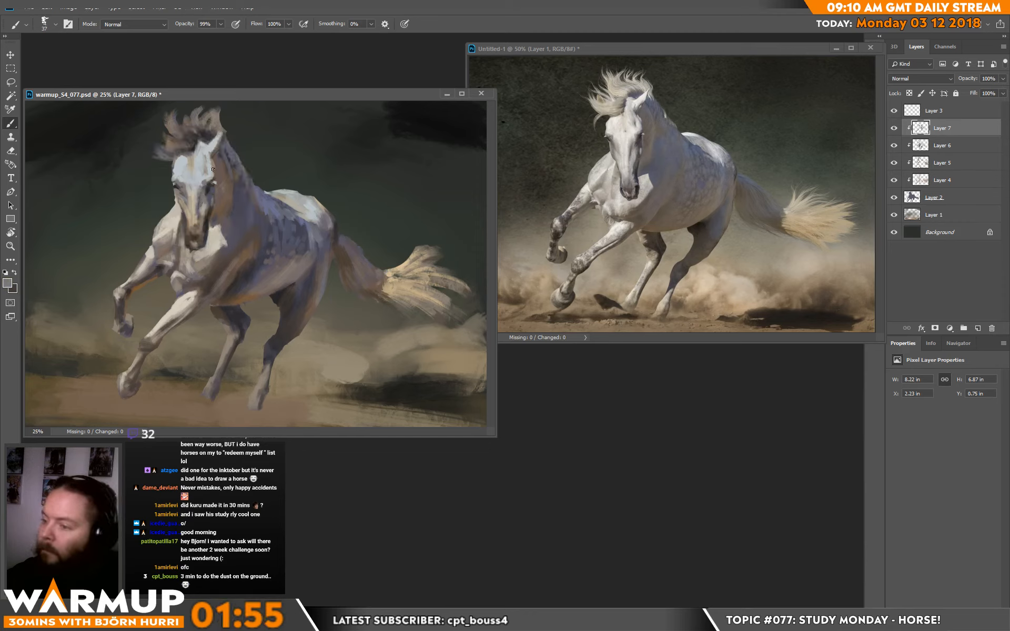
key(alt)
alt+click(200, 181)
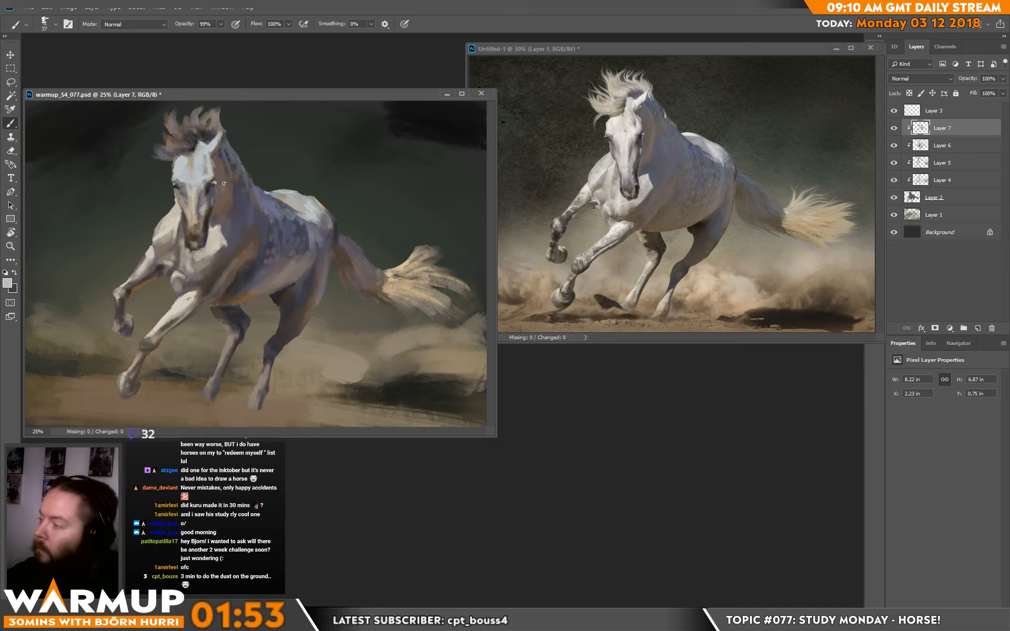
alt+click(213, 194)
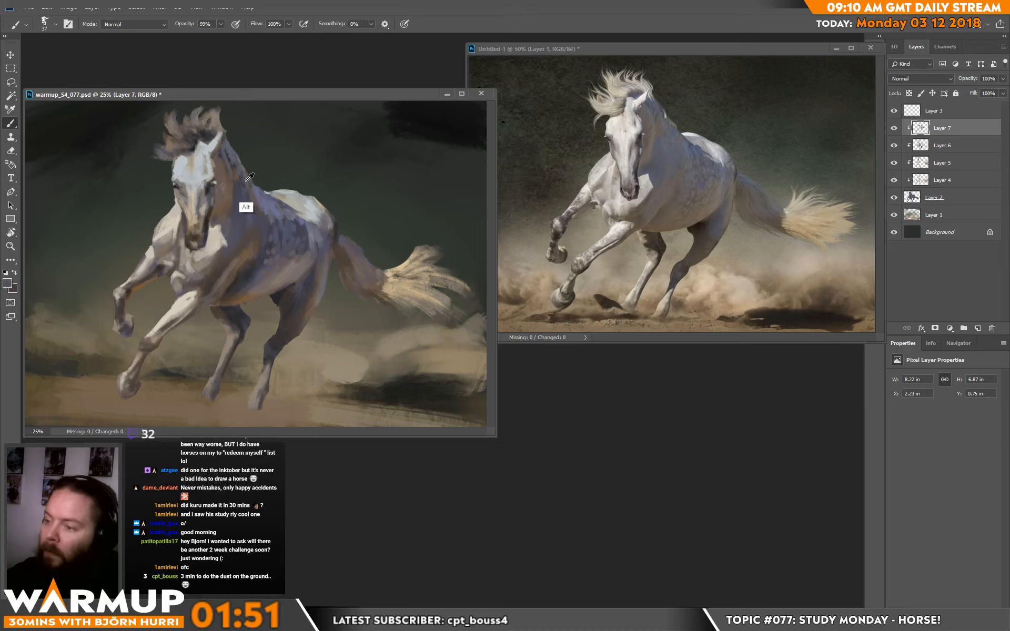
alt+click(263, 192)
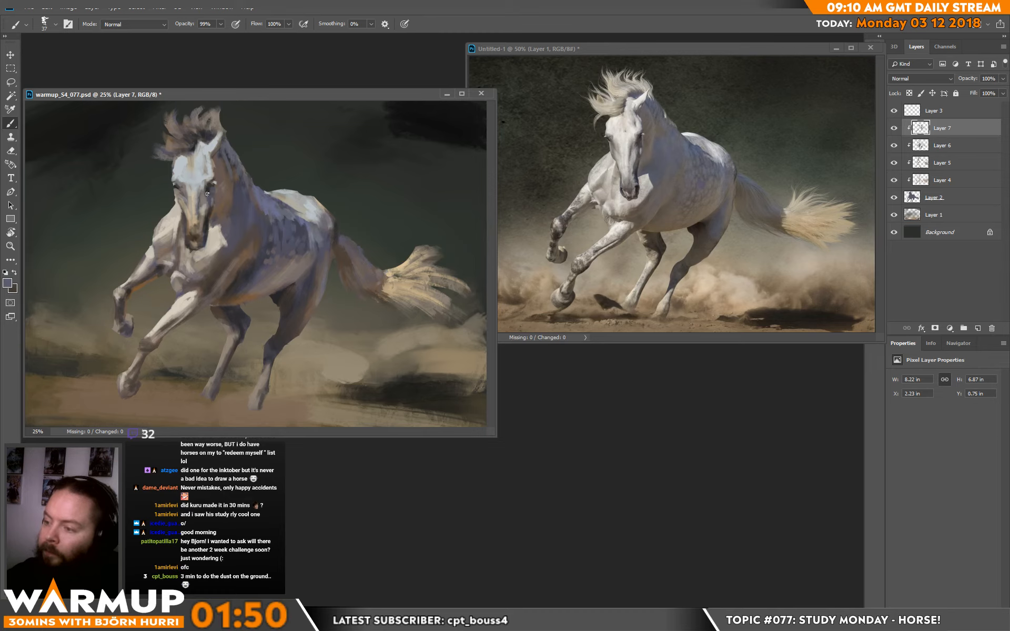
Step: Darken the horse's muzzle around the nostril with sampled dark tones
alt+click(202, 226)
drag(203, 227, 207, 240)
alt+click(206, 233)
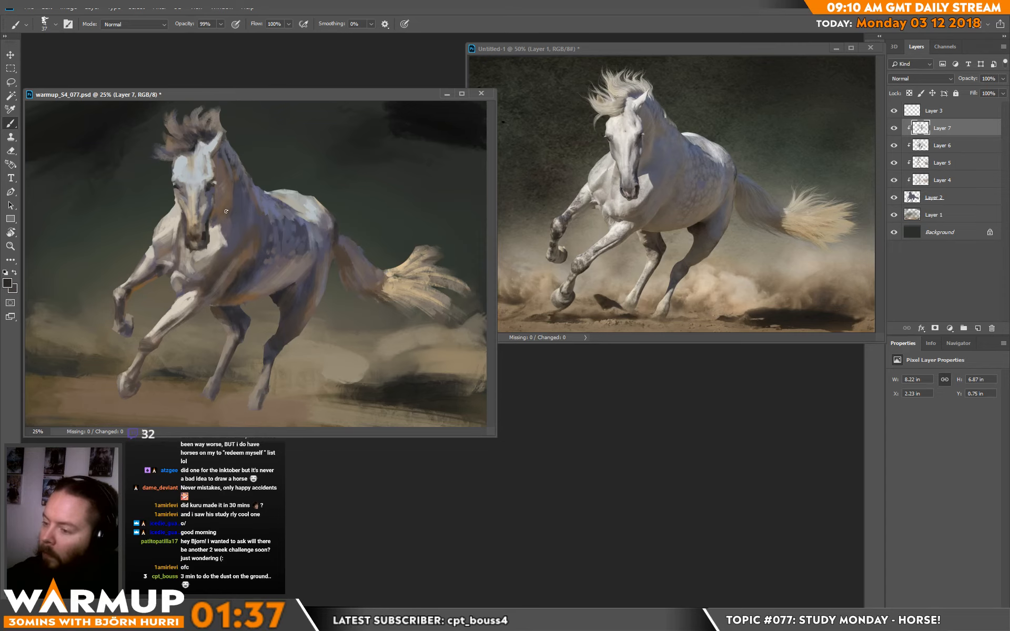
Step: Reduce the brush to 17 px and define the nostrils and mouth with sampled dark and grey tones
right_click(225, 224)
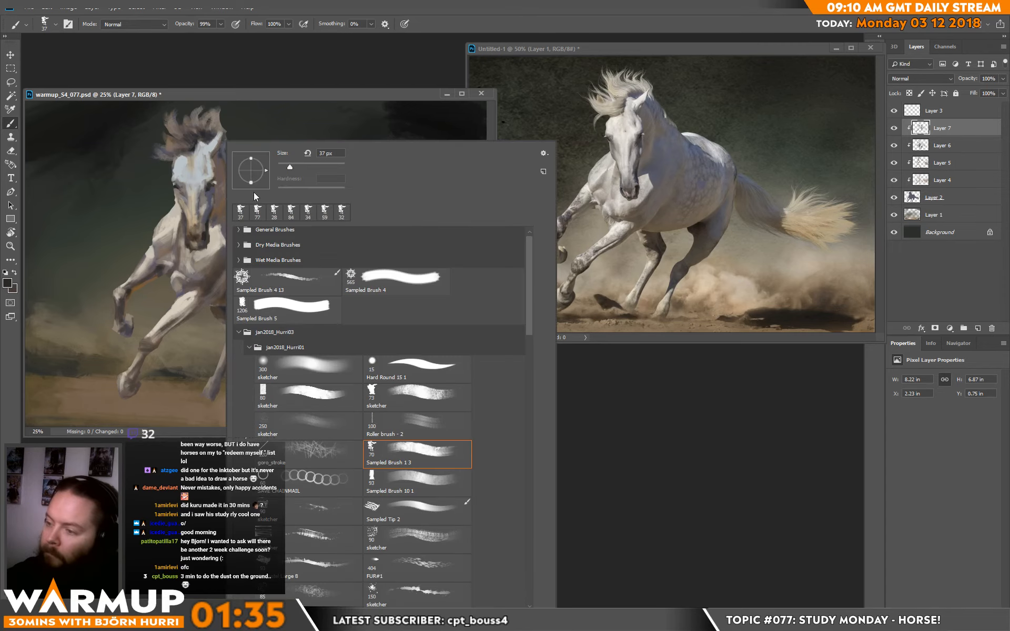
click(282, 167)
click(201, 224)
alt+click(200, 193)
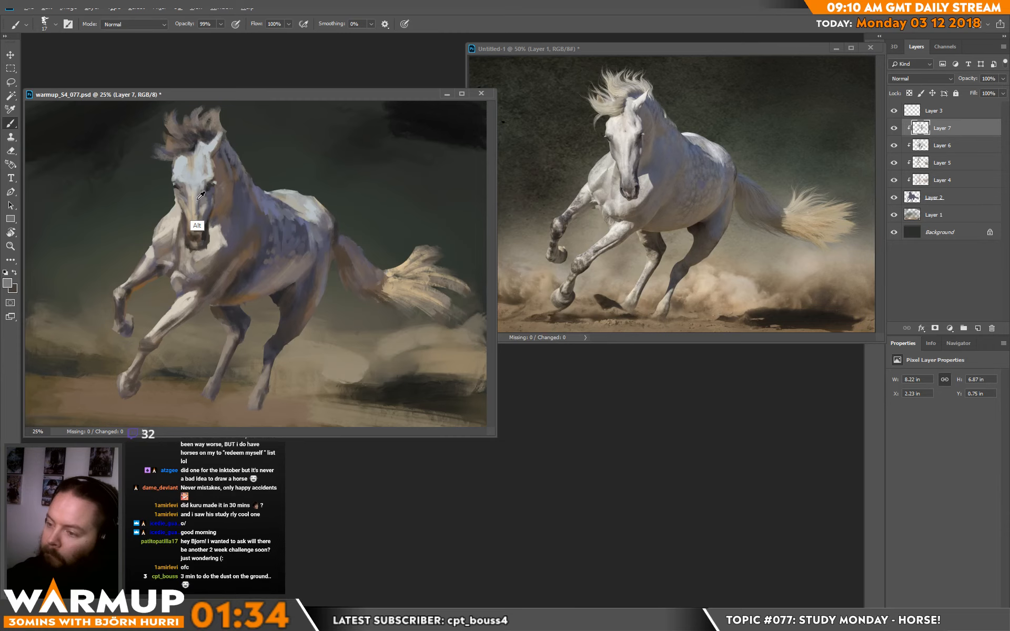
alt+click(197, 240)
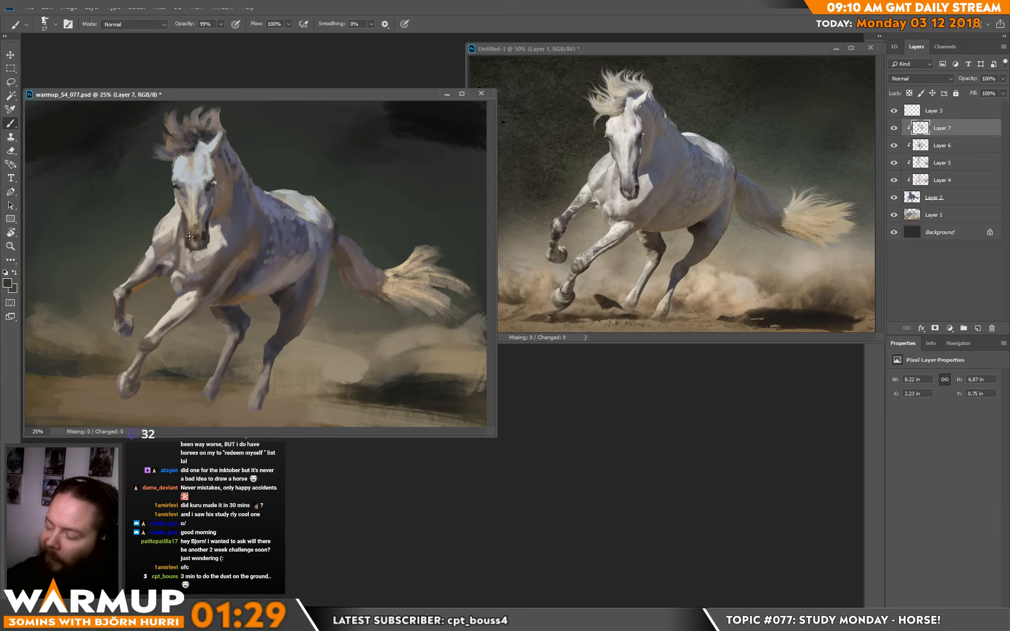
alt+click(196, 235)
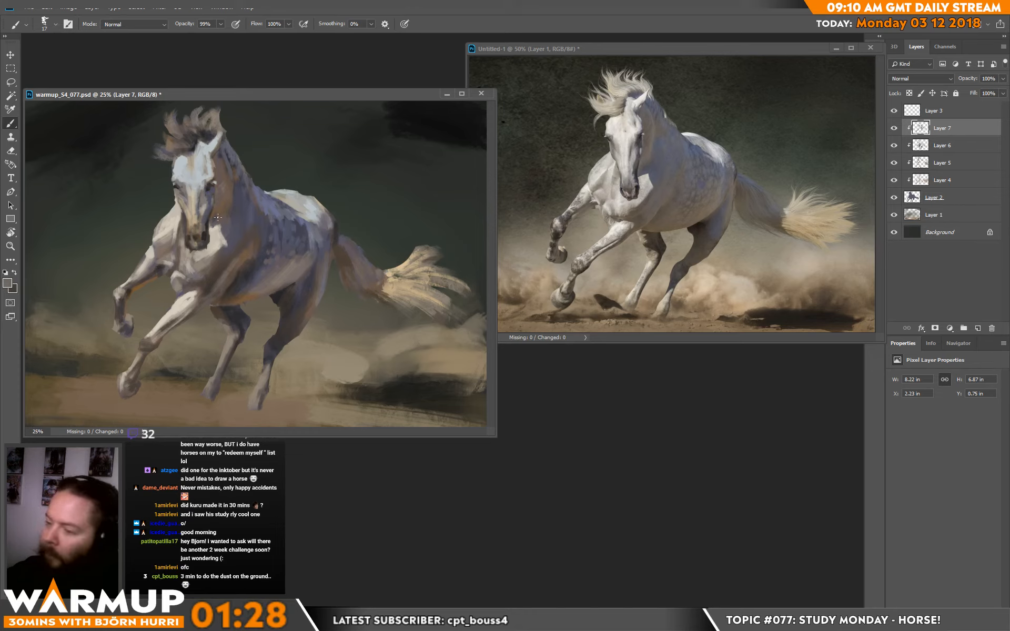
alt+click(192, 247)
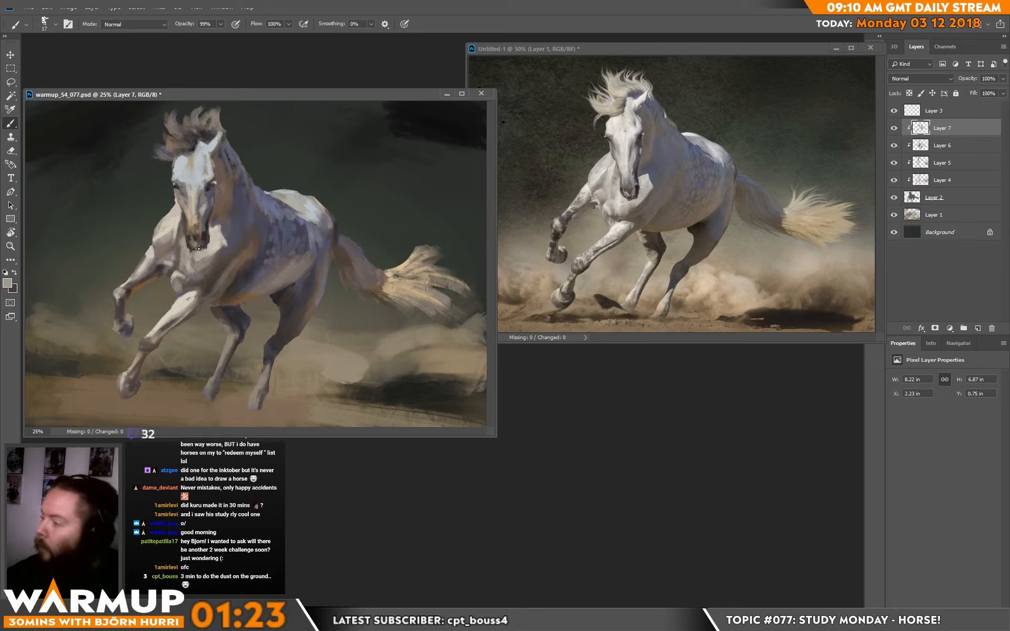
Step: Enlarge the brush to 42 px and model the chest beside and below the head with sampled beige and brown
right_click(256, 202)
click(324, 165)
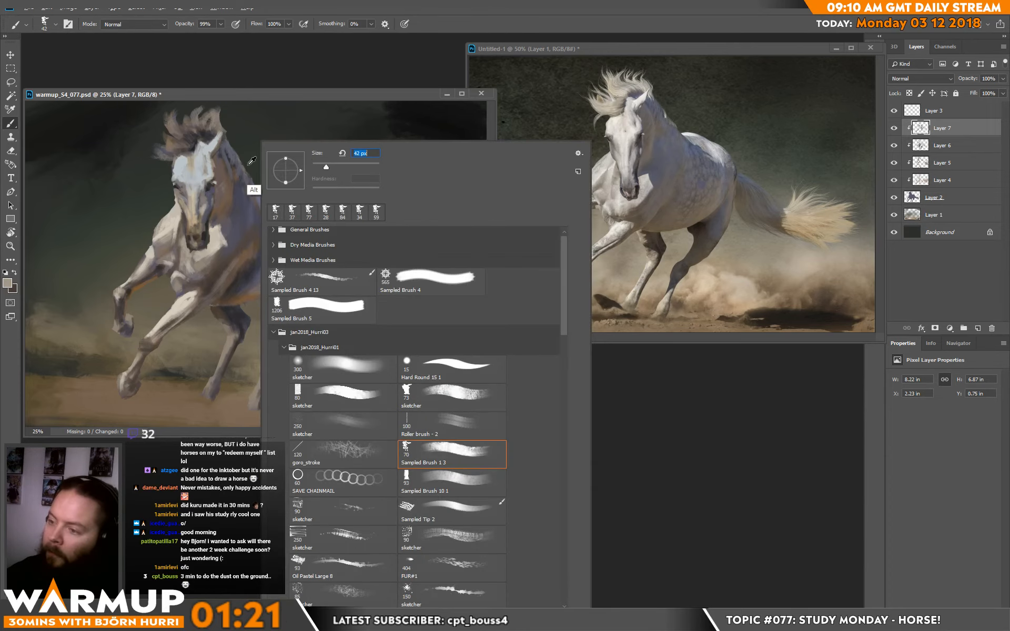
alt+click(190, 166)
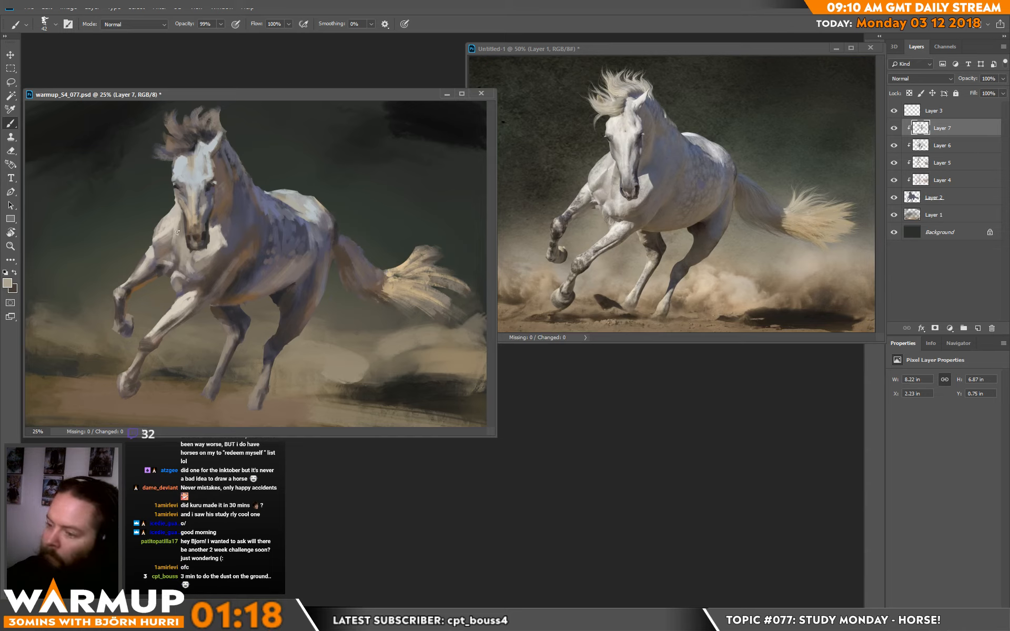
drag(177, 245, 178, 261)
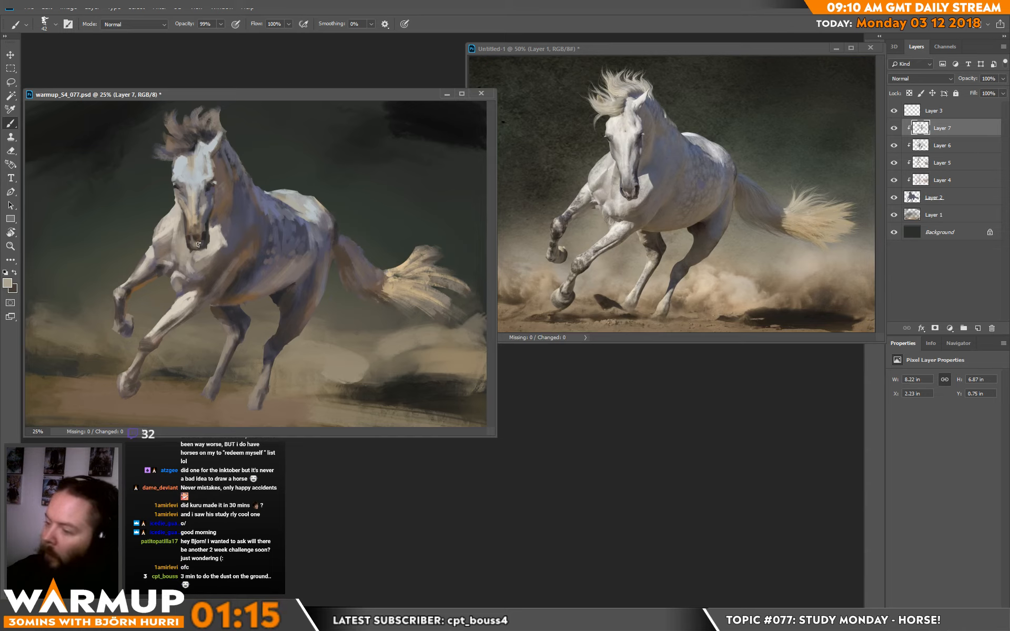
alt+click(171, 297)
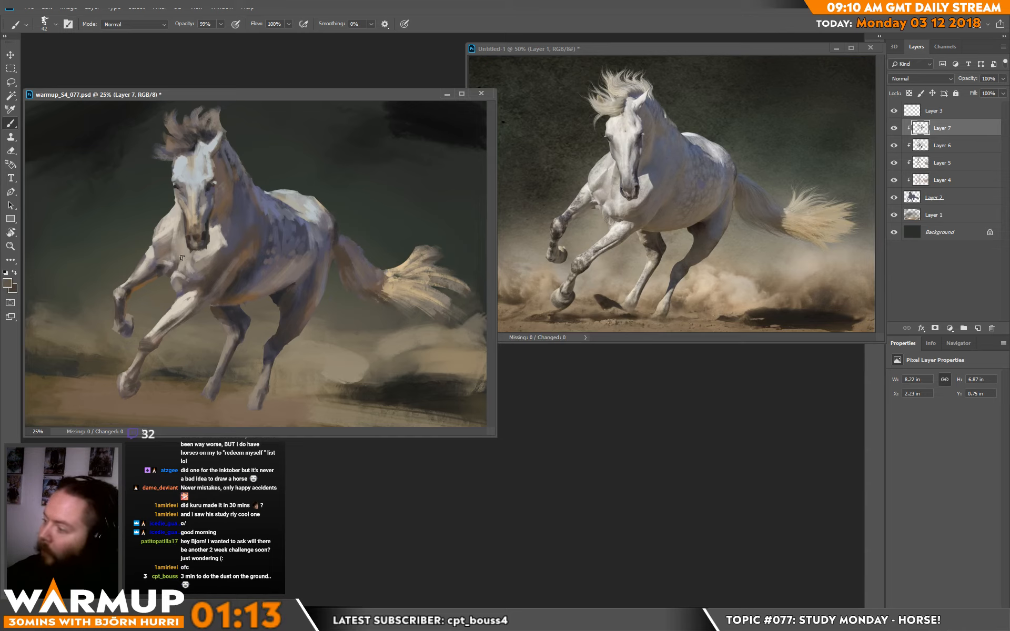
alt+click(176, 257)
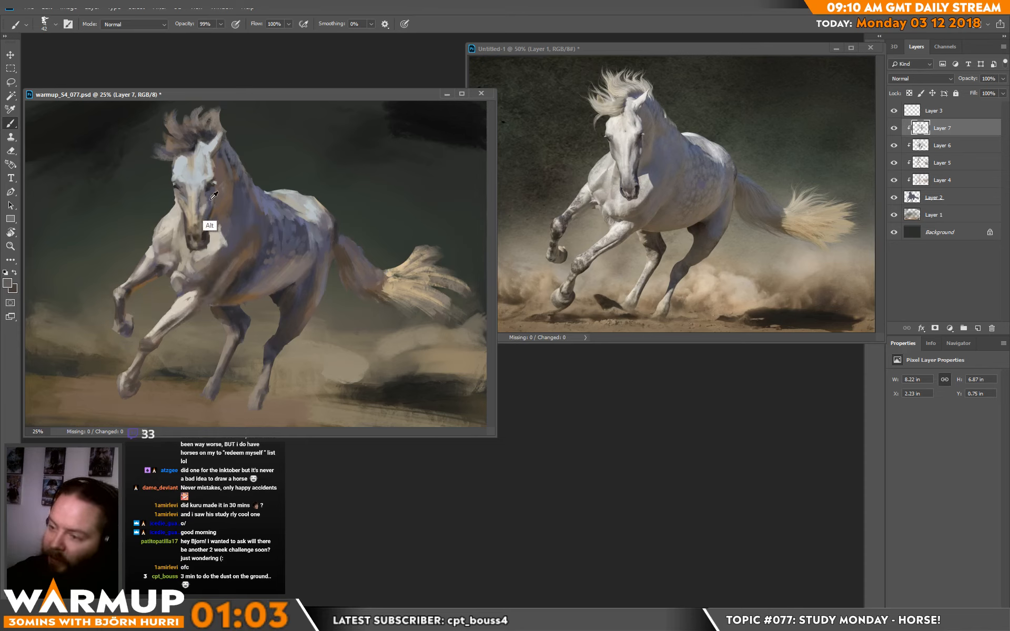
Step: Refine the shoulder edge and the top of the raised foreleg with sampled light and mid greys
alt+click(266, 225)
alt+click(170, 219)
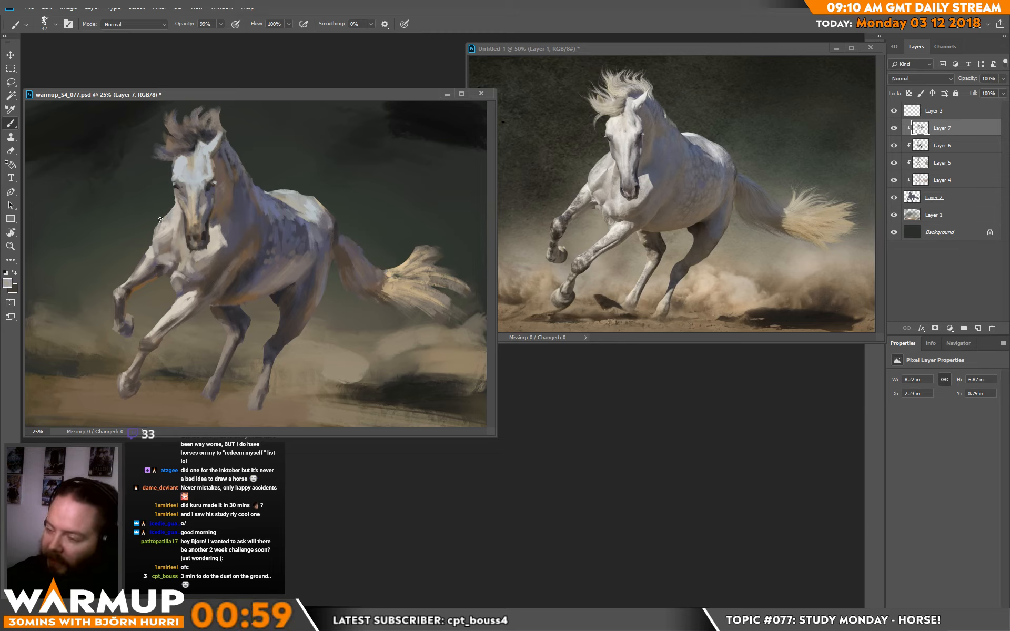
alt+click(167, 243)
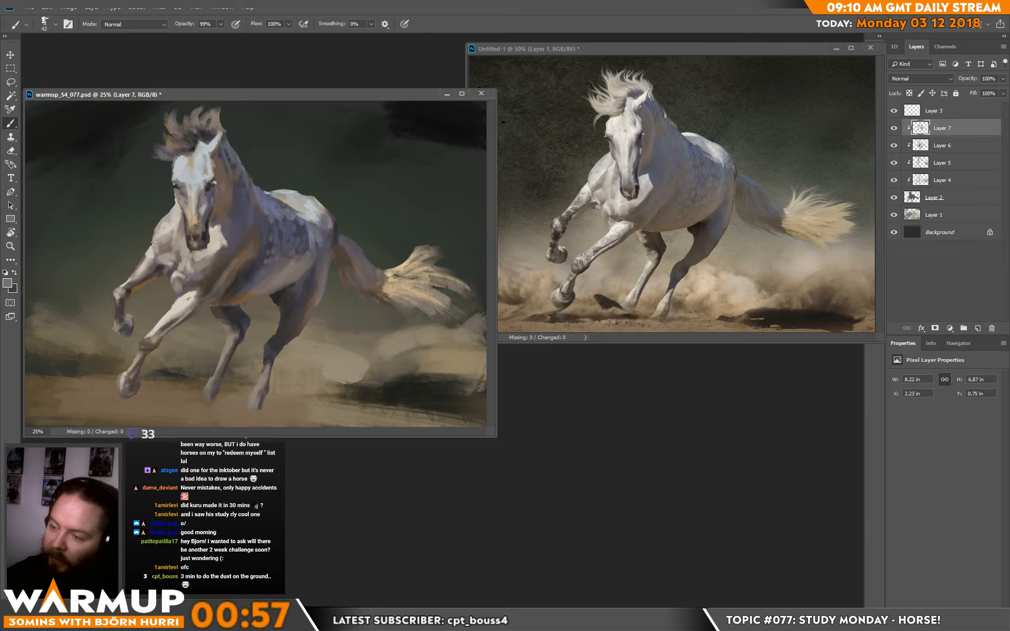
alt+click(157, 247)
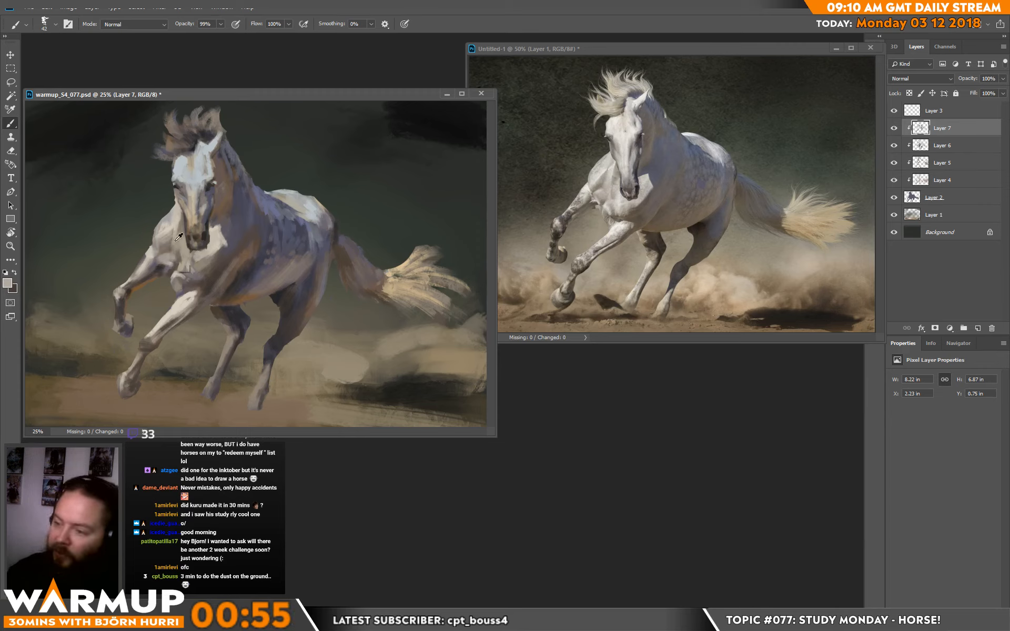
alt+click(140, 252)
alt+click(141, 263)
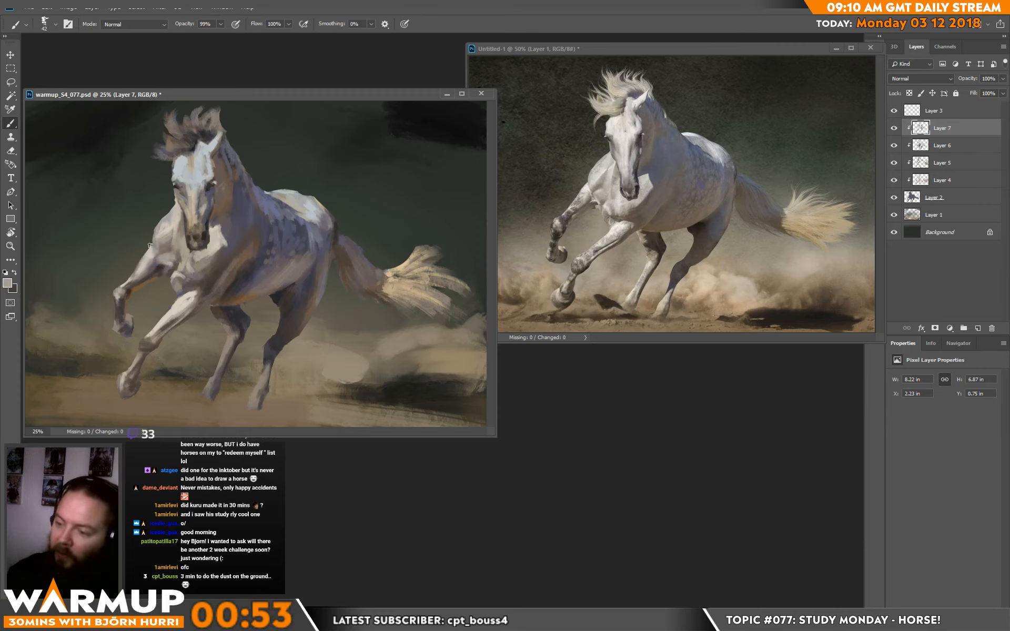
Step: Paint warm sand highlights sampled from the tail into the forelock and windblown mane
alt+click(191, 157)
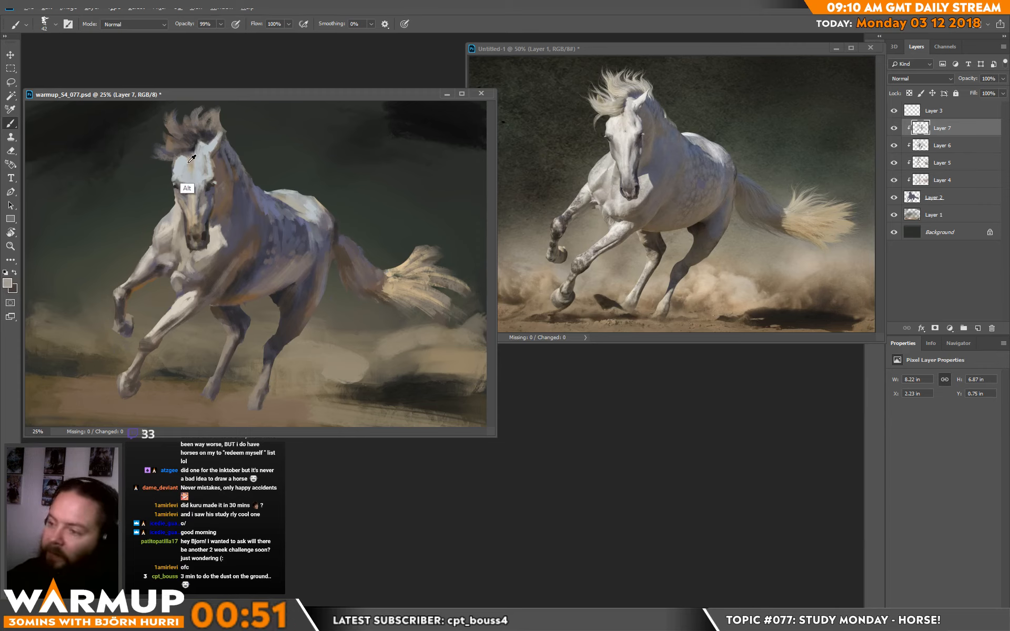
alt+click(399, 267)
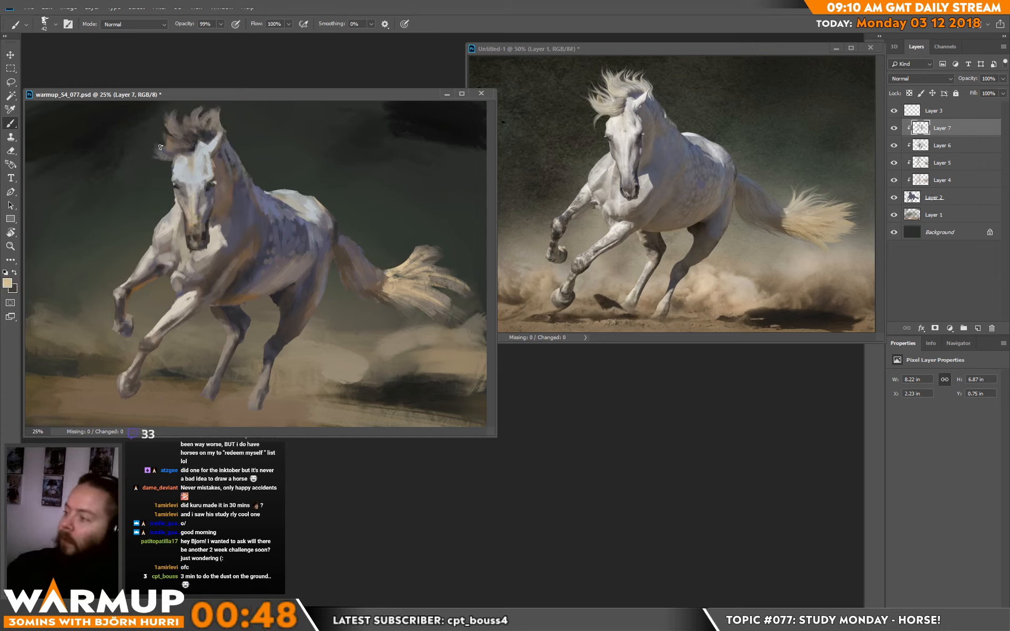
mouse_move(160, 147)
mouse_down()
mouse_move(157, 125)
mouse_move(182, 147)
mouse_move(155, 134)
mouse_move(179, 149)
mouse_move(161, 145)
mouse_move(174, 119)
mouse_move(160, 158)
mouse_up()
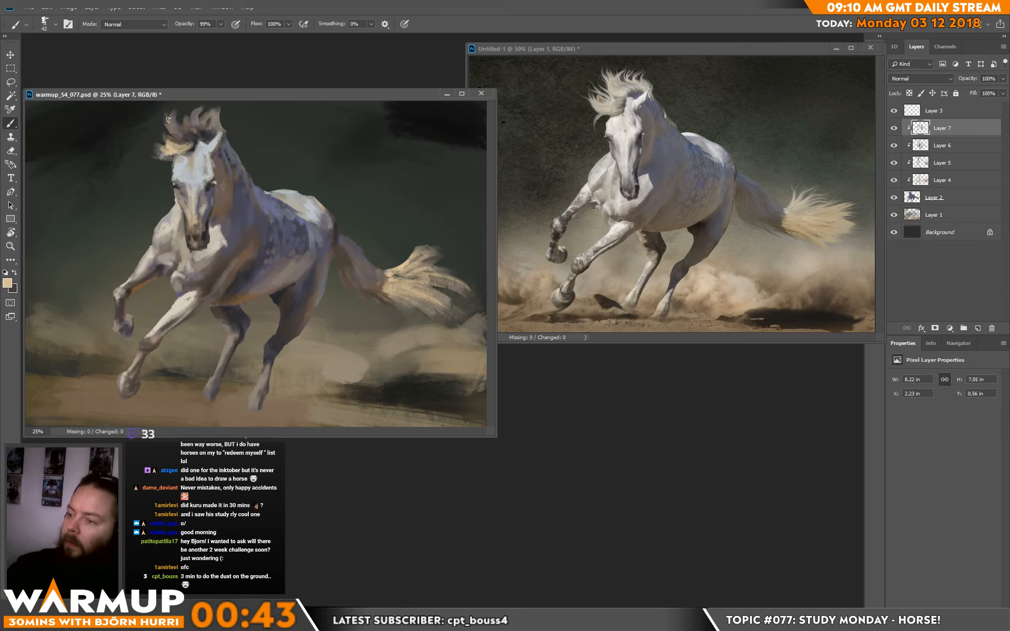
mouse_move(168, 120)
mouse_down()
mouse_move(193, 128)
mouse_move(178, 104)
mouse_move(189, 130)
mouse_move(200, 102)
mouse_move(193, 127)
mouse_move(212, 118)
mouse_up()
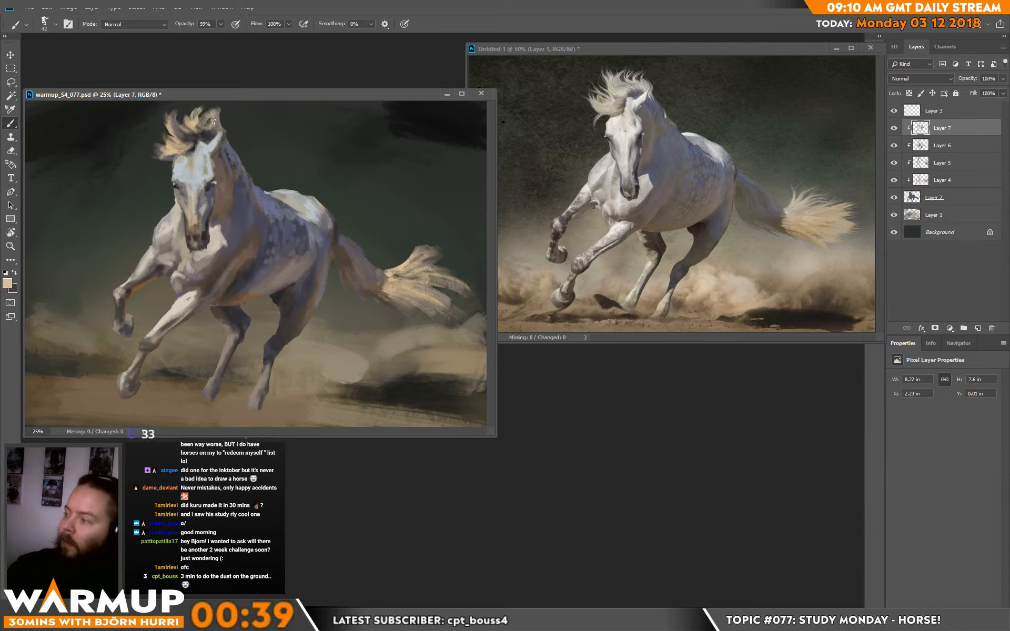
Step: Pick a paler, less saturated cream and brush lighter strands across the forelock and mane
click(7, 284)
click(317, 359)
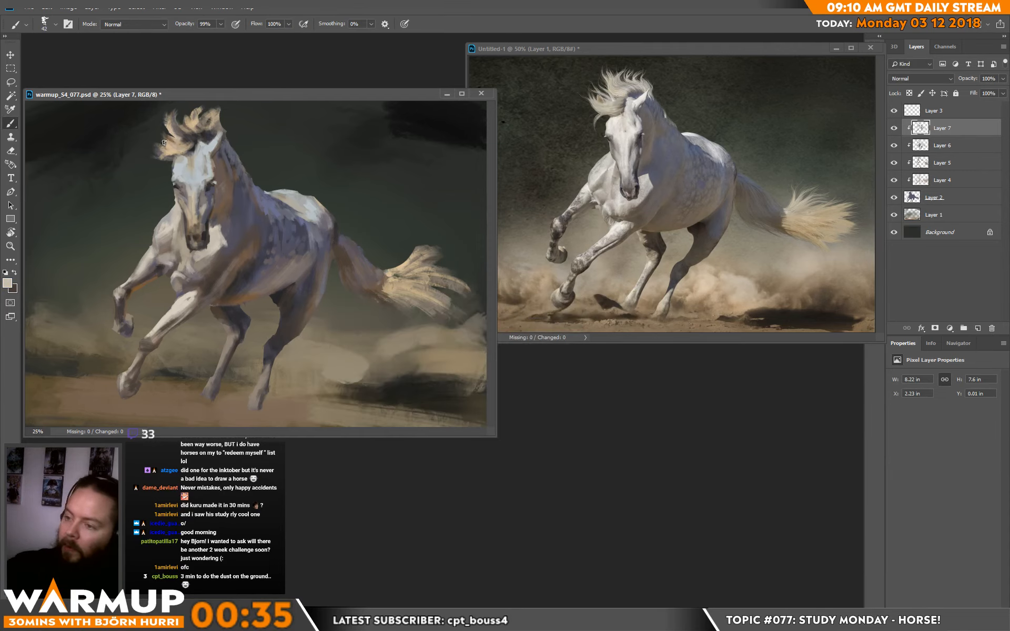
mouse_move(163, 142)
mouse_down()
mouse_move(177, 105)
mouse_move(196, 126)
mouse_move(211, 112)
mouse_up()
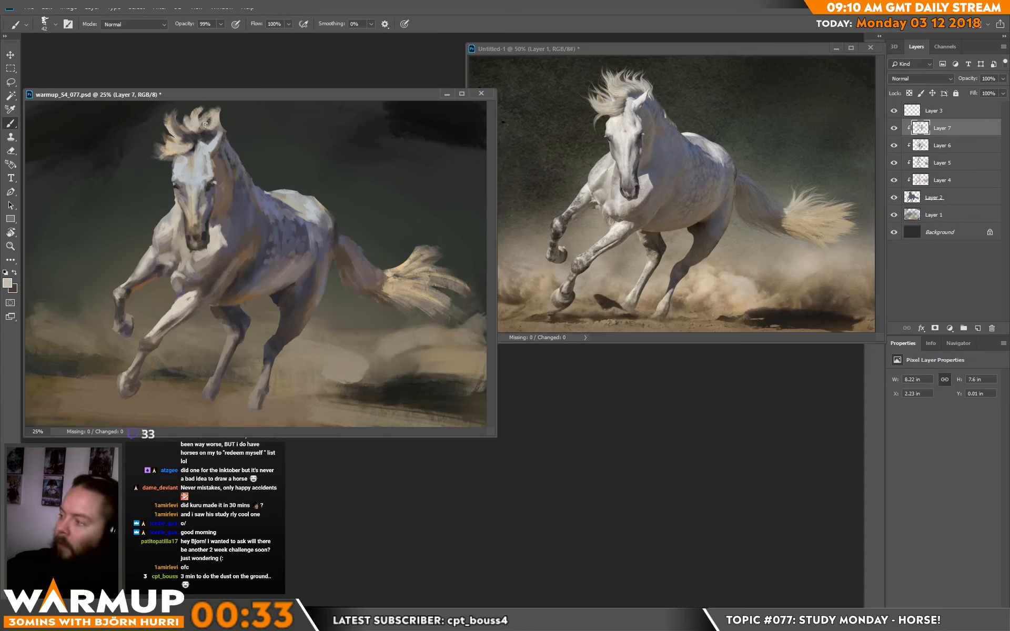
Step: Swap the foreground and background colours and add violet-grey shadows sampled from the flank between the mane strands
key(x)
alt+click(261, 226)
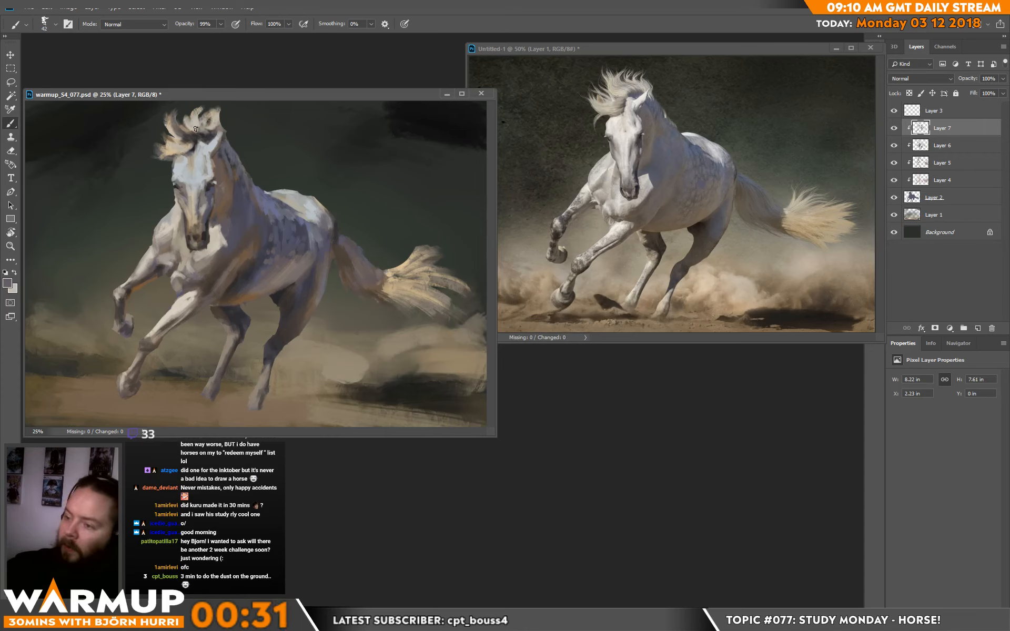
alt+click(268, 221)
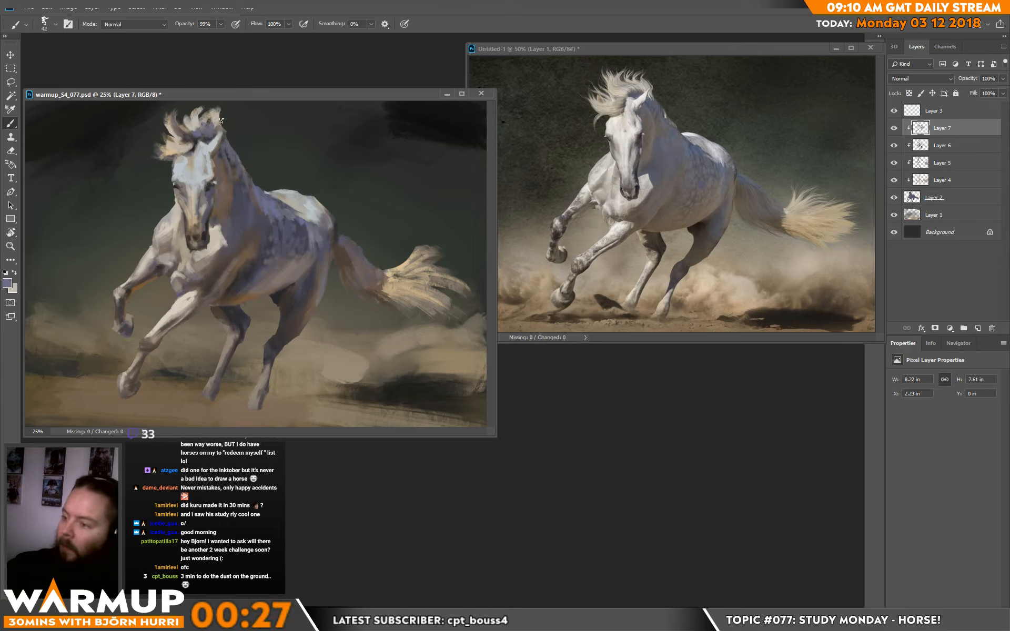
Step: Brush light grey accents along the mane edge behind the ear, reduce the brush to 31 px and save the painting
key(x)
drag(223, 123, 226, 139)
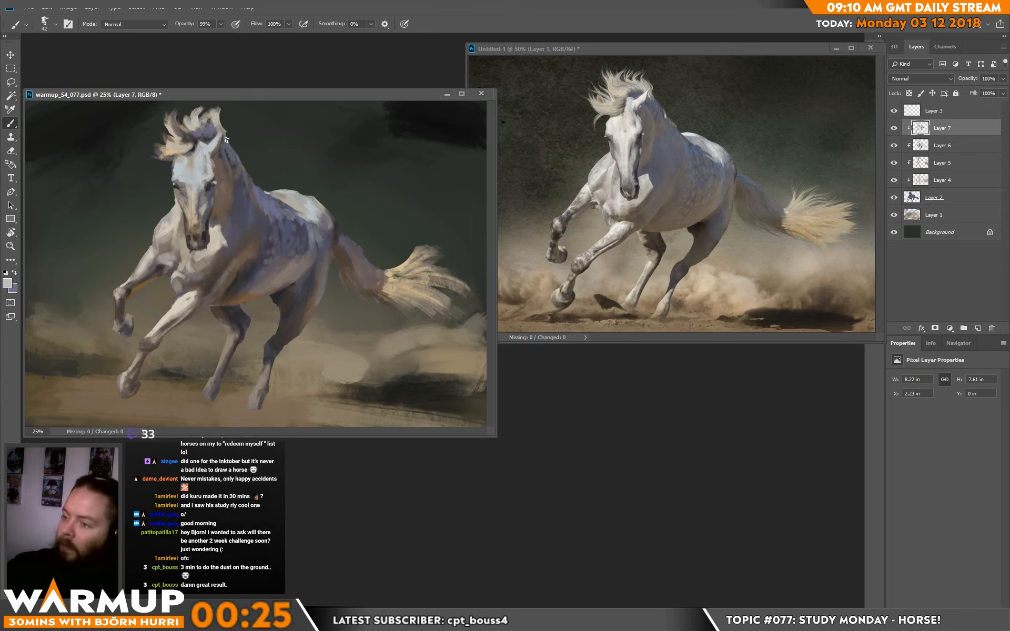
right_click(236, 219)
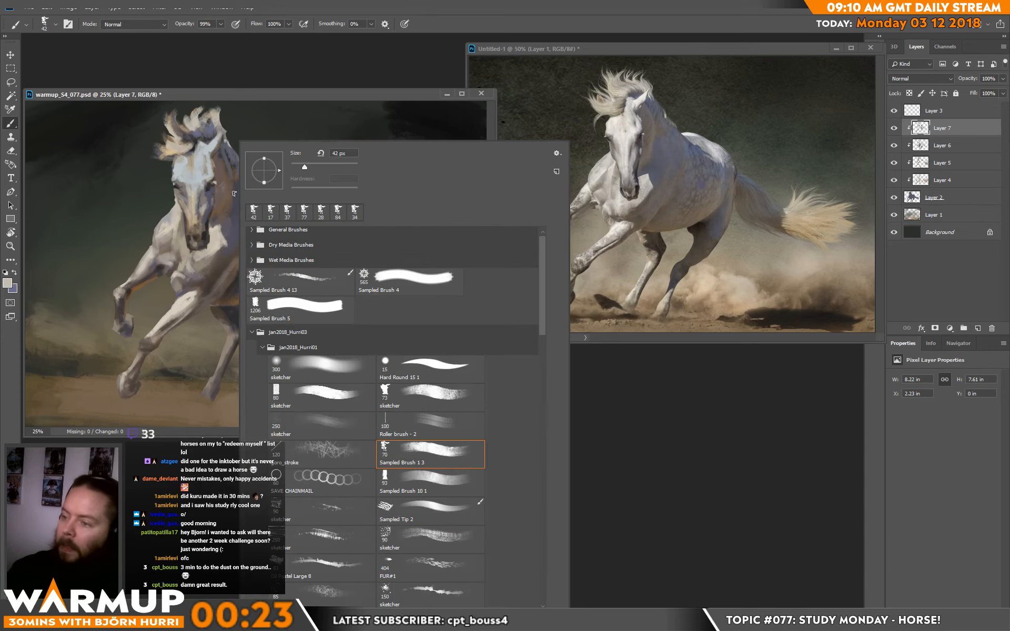
drag(305, 168, 301, 167)
key(Return)
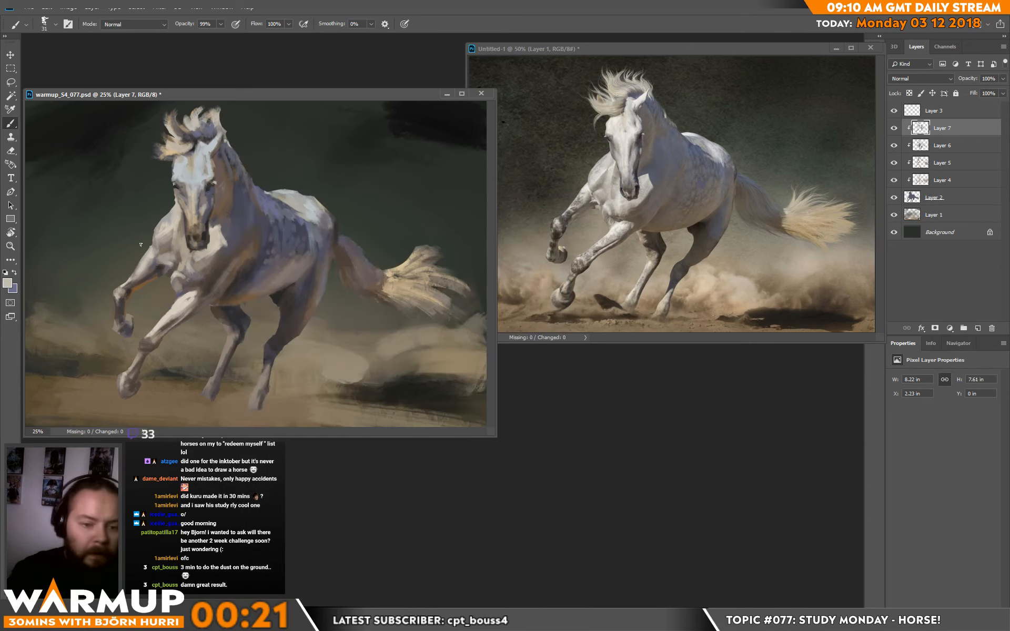
key(ctrl+s)
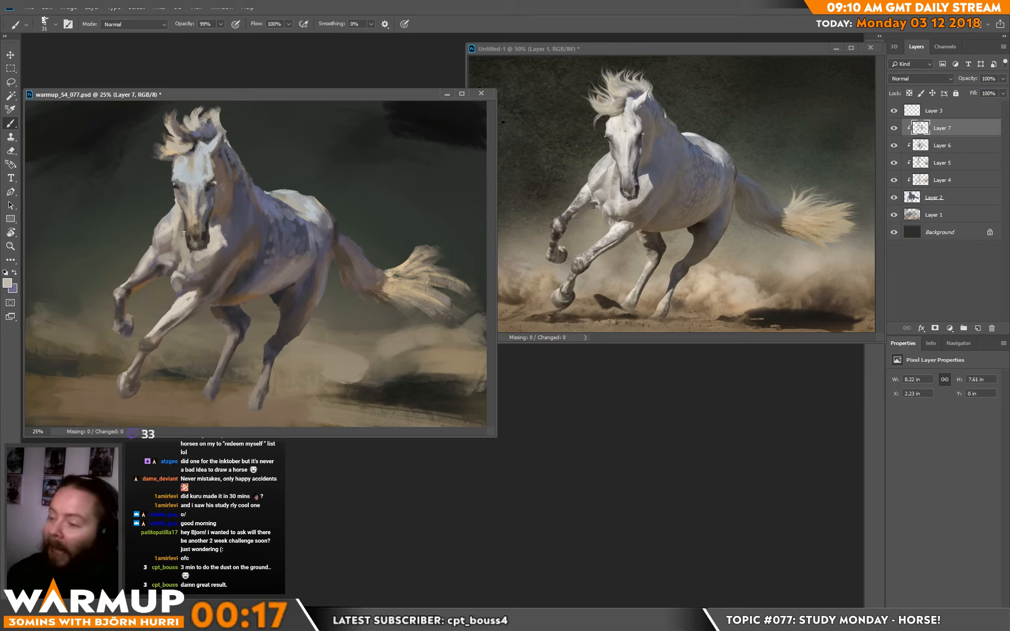
Step: Touch up the head, flank and hind legs with dark, tan and light grey tones sampled from the painting
alt+click(131, 306)
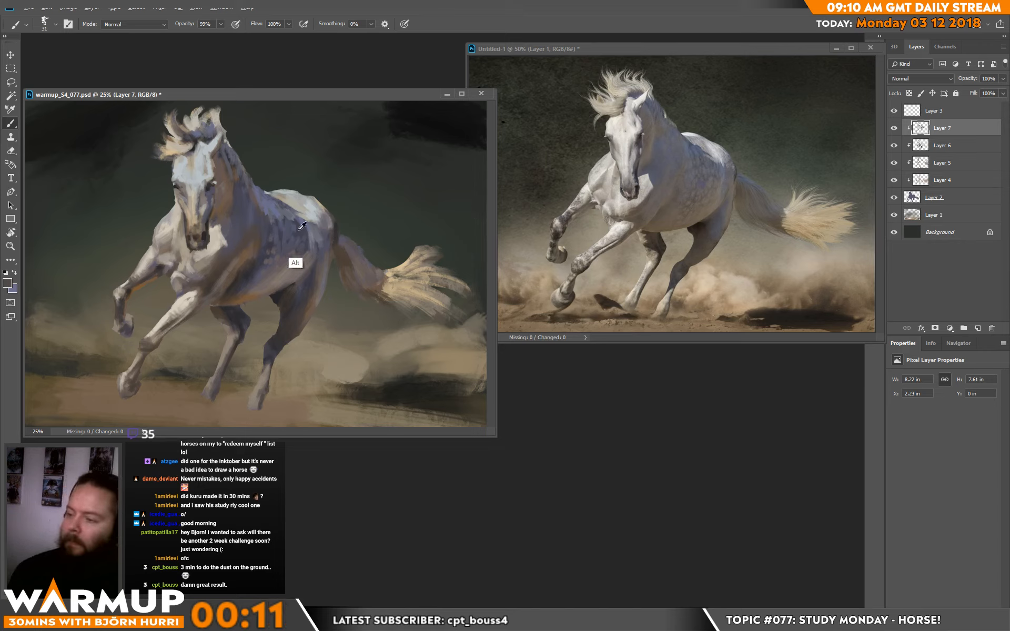
alt+click(174, 224)
alt+click(178, 166)
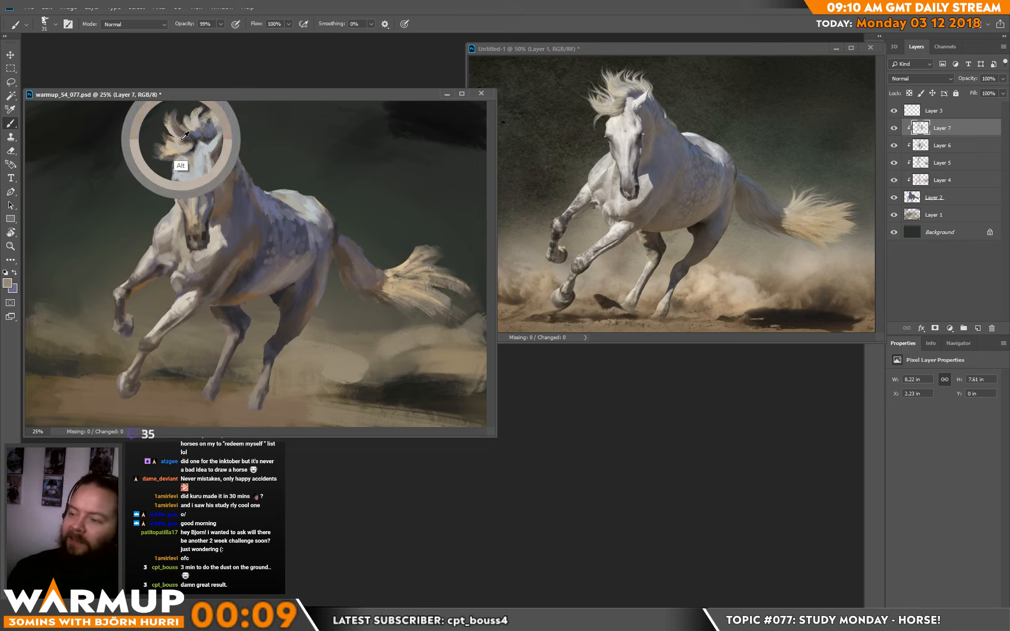
alt+click(178, 217)
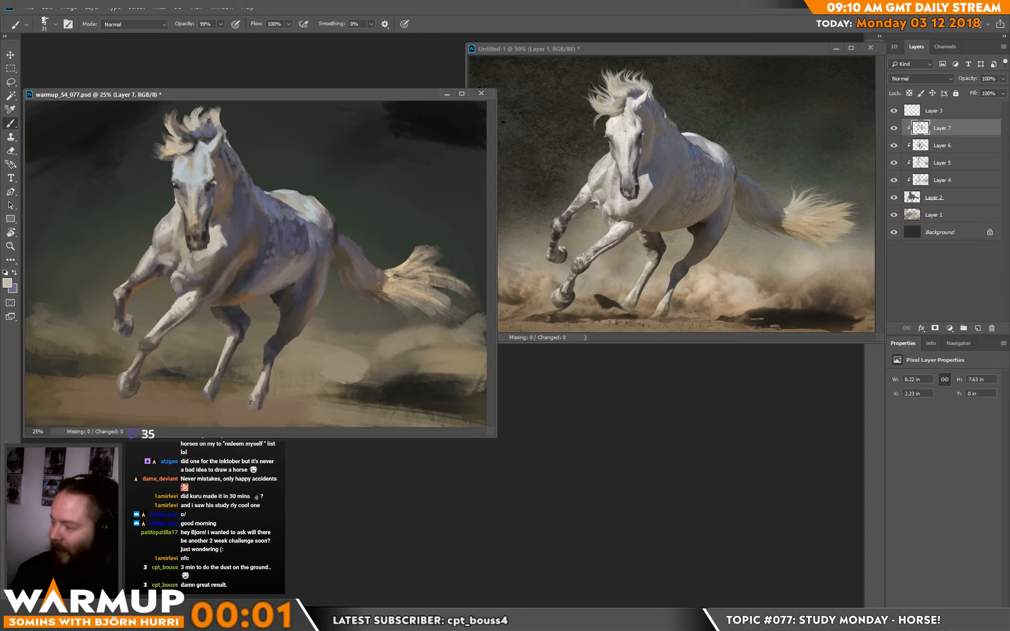
Step: Add a new layer above Layer 1 and paint a pale dust cloud behind the hind legs with a 146 px brush
click(941, 215)
click(977, 328)
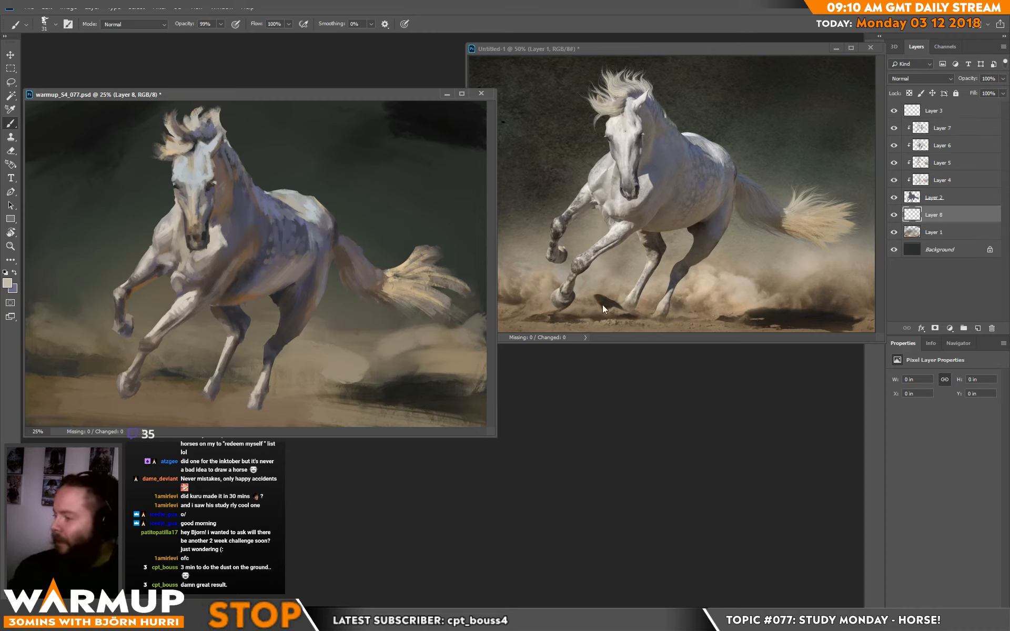
right_click(271, 360)
click(366, 166)
click(229, 357)
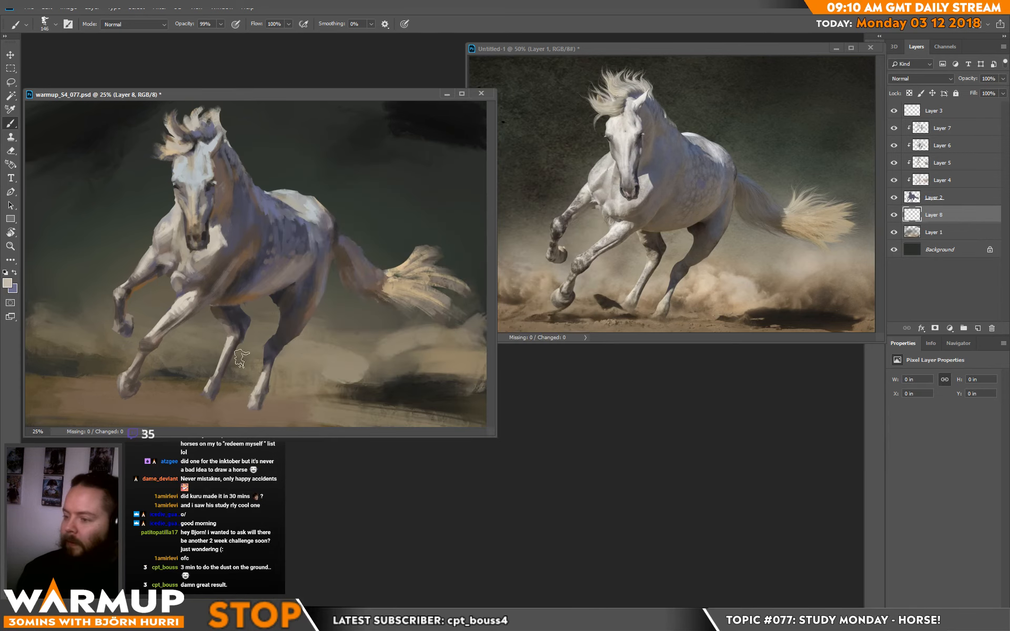
mouse_move(241, 358)
mouse_down()
mouse_move(294, 337)
mouse_move(278, 375)
mouse_move(310, 347)
mouse_move(340, 352)
mouse_move(319, 362)
mouse_move(336, 345)
mouse_move(337, 371)
mouse_move(359, 368)
mouse_move(348, 392)
mouse_up()
Step: Shade the dust cloud beside the hind leg with a sampled brown and soften it with the light cream
key(x)
alt+click(375, 286)
drag(320, 353, 293, 383)
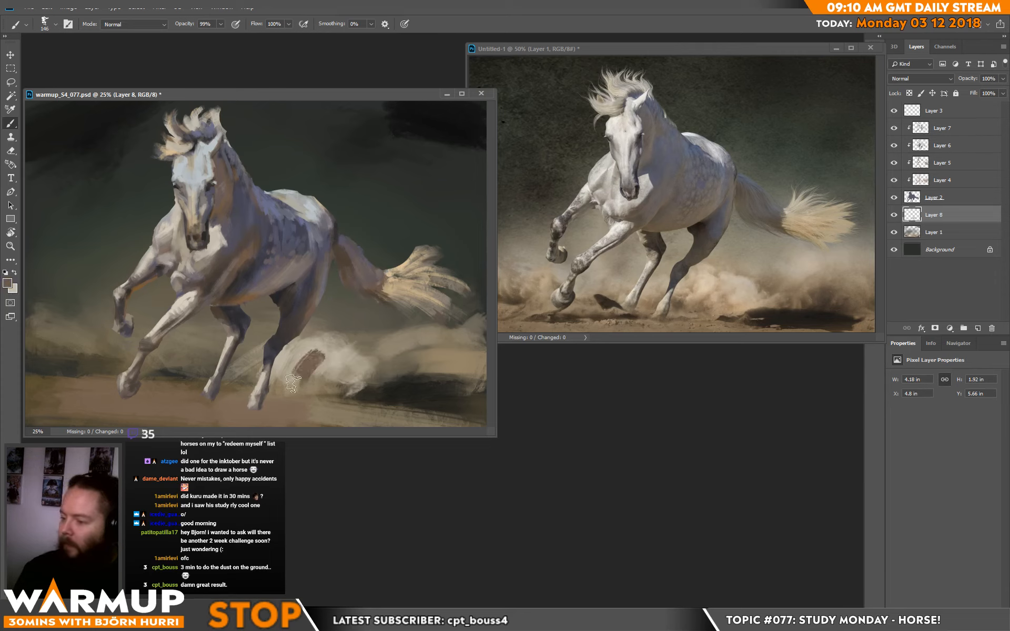
key(x)
drag(322, 341, 317, 380)
Step: Paint the ground under the hooves with sampled reddish browns and dark earth tones
mouse_move(187, 409)
mouse_down()
mouse_move(250, 408)
mouse_move(187, 385)
mouse_move(144, 409)
mouse_move(74, 406)
mouse_up()
key(x)
alt+click(211, 413)
alt+click(247, 295)
alt+click(393, 424)
alt+click(132, 423)
alt+click(119, 397)
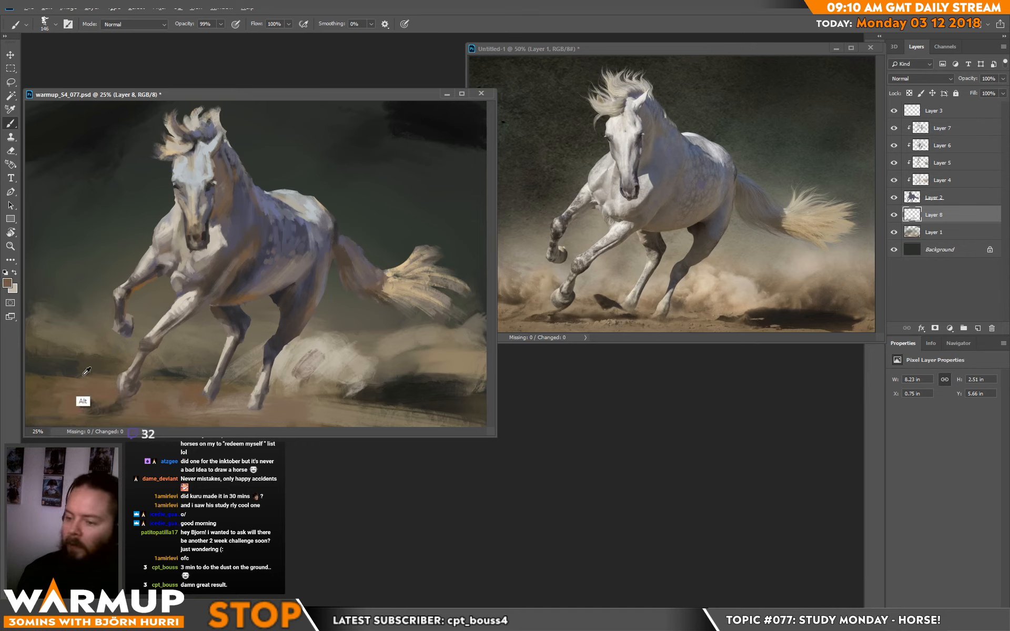
Step: Extend the drifting dust over the dark ground behind the horse and in front of its forelegs with a sampled sand tone
alt+click(424, 363)
mouse_move(368, 344)
mouse_down()
mouse_move(442, 368)
mouse_move(411, 386)
mouse_up()
mouse_move(37, 375)
mouse_down()
mouse_move(116, 370)
mouse_move(113, 346)
mouse_move(129, 338)
mouse_up()
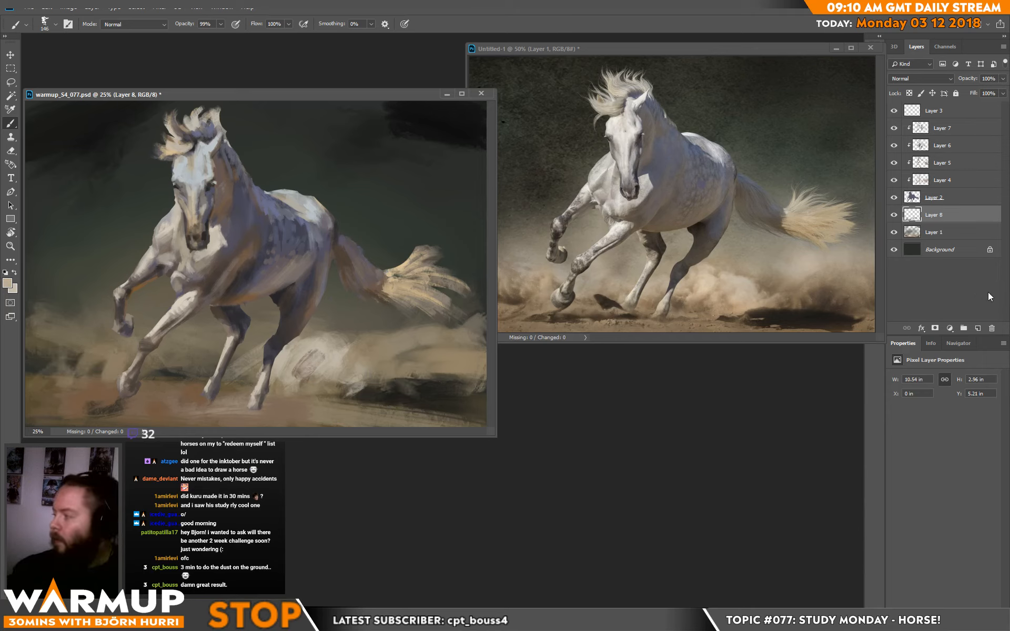
Step: Add an Overlay layer above Layer 8 and brush a soft warm glow over the dust with a 448 px soft round brush
click(977, 328)
click(906, 78)
click(908, 208)
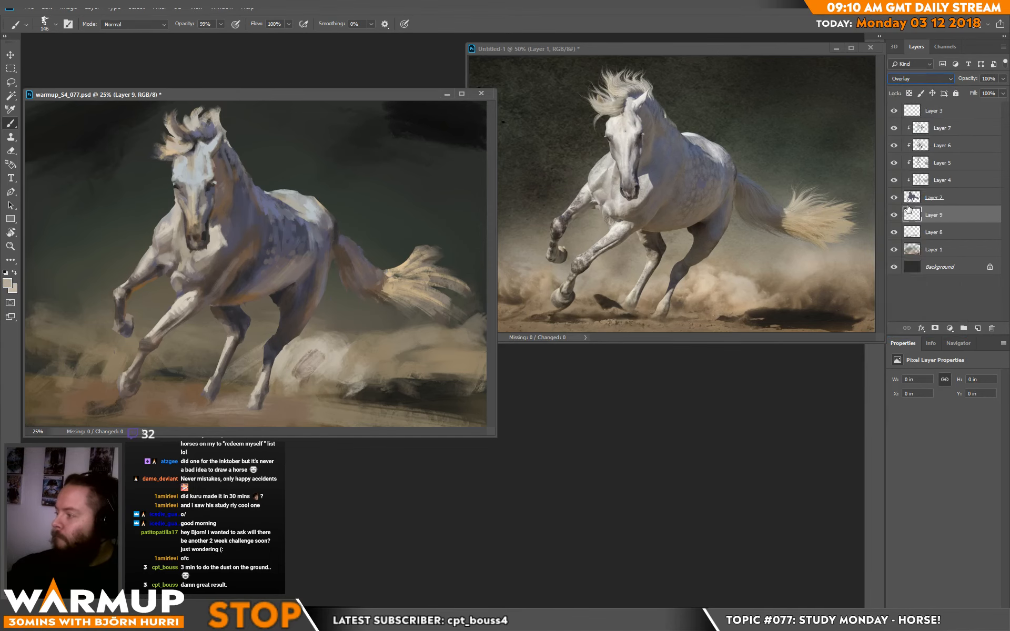
right_click(307, 310)
click(421, 364)
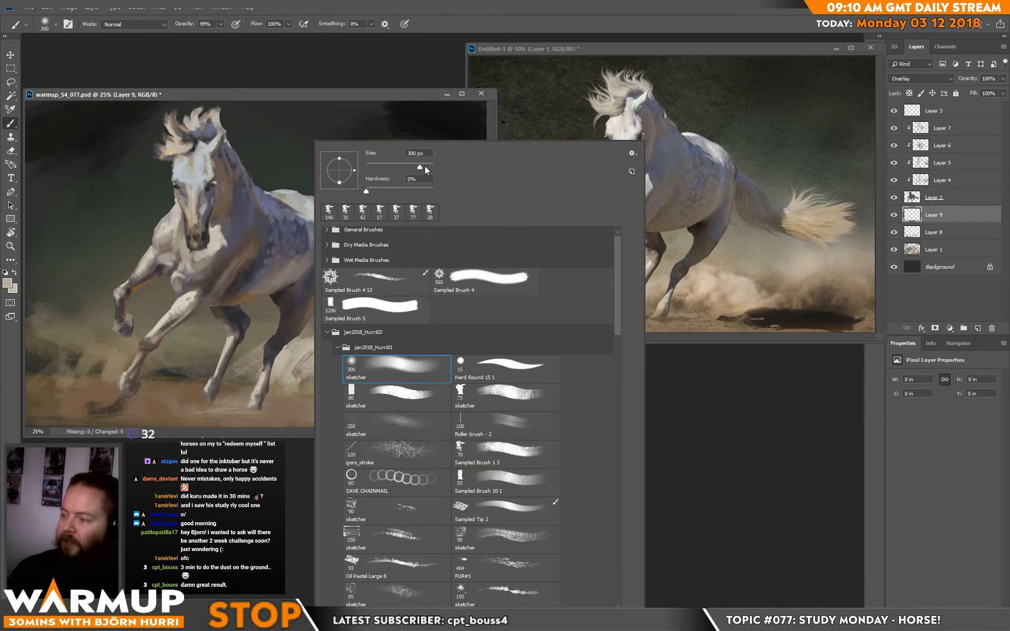
mouse_move(217, 362)
mouse_down()
mouse_move(98, 368)
mouse_move(212, 368)
mouse_move(123, 339)
mouse_up()
Step: Pick a paler cream and brighten the dust clouds around the forelegs on the Overlay layer
click(7, 283)
drag(324, 349, 320, 340)
click(543, 323)
mouse_move(105, 368)
mouse_down()
mouse_move(252, 362)
mouse_move(274, 337)
mouse_move(365, 343)
mouse_move(300, 358)
mouse_move(436, 370)
mouse_move(286, 397)
mouse_move(113, 390)
mouse_up()
Step: Add an Overlay layer above Layer 3 and try a soft pale glow over the horse's face, undoing excess strokes
click(949, 116)
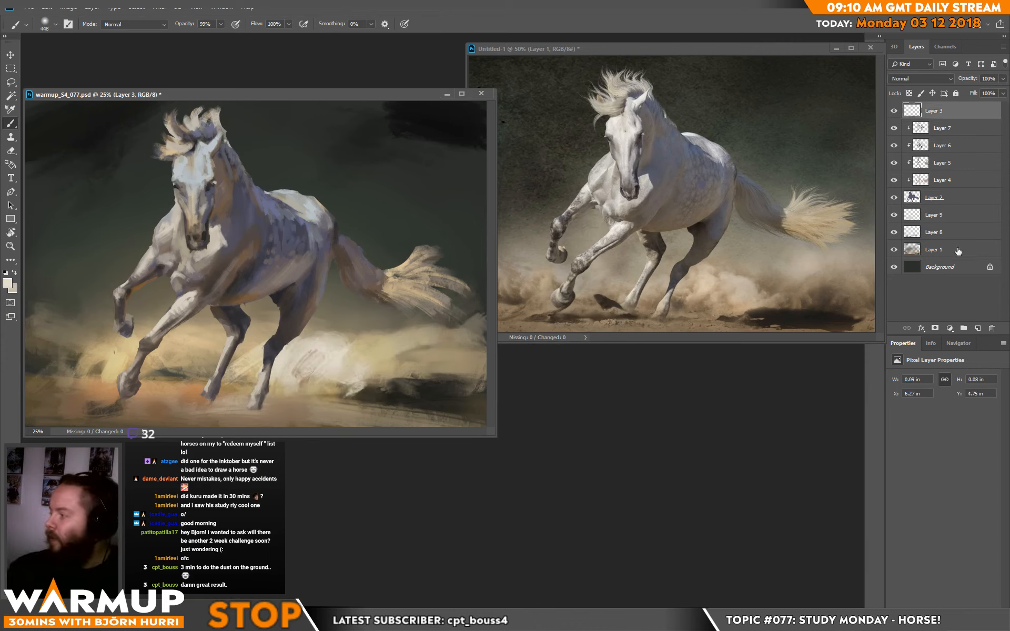
click(976, 330)
click(920, 79)
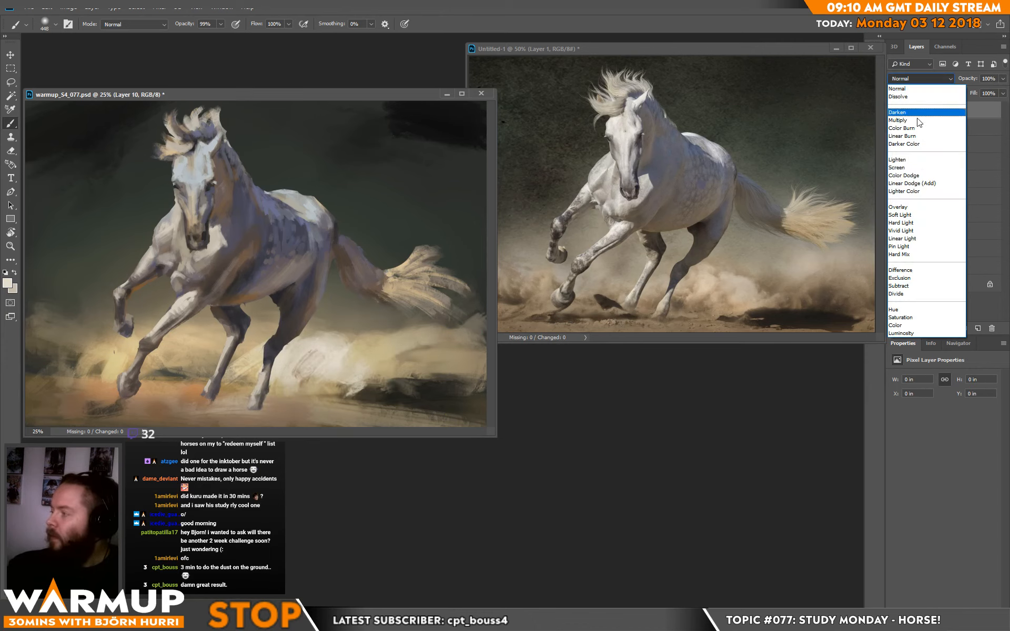
click(909, 209)
drag(193, 164, 190, 180)
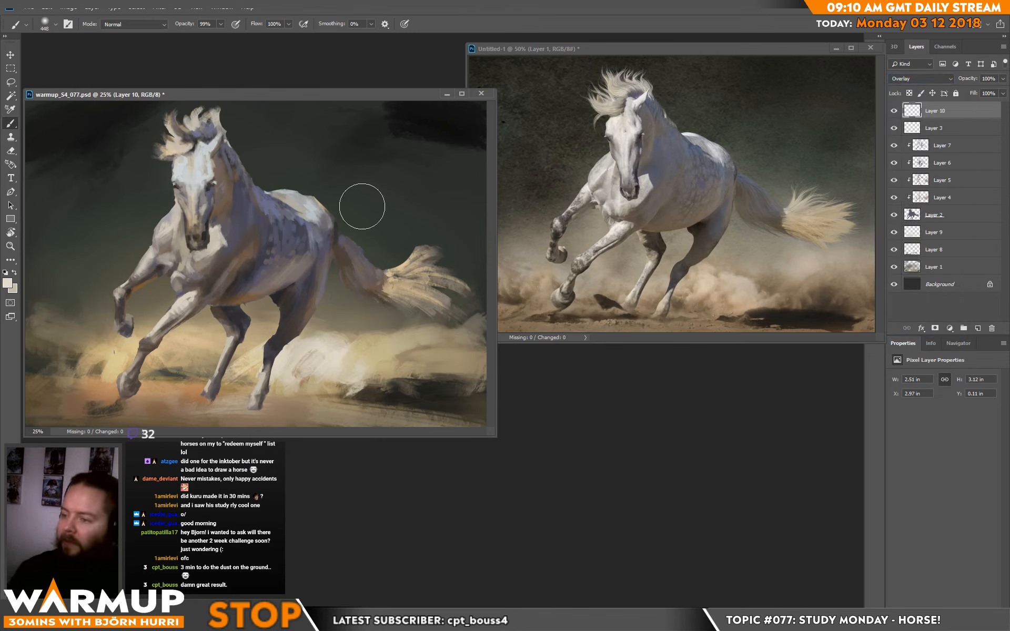
key(ctrl+alt+z)
Step: Pick a sand colour and brush a warm overlay glow over the head, chest and belly with a 99 px soft brush
click(7, 283)
click(359, 351)
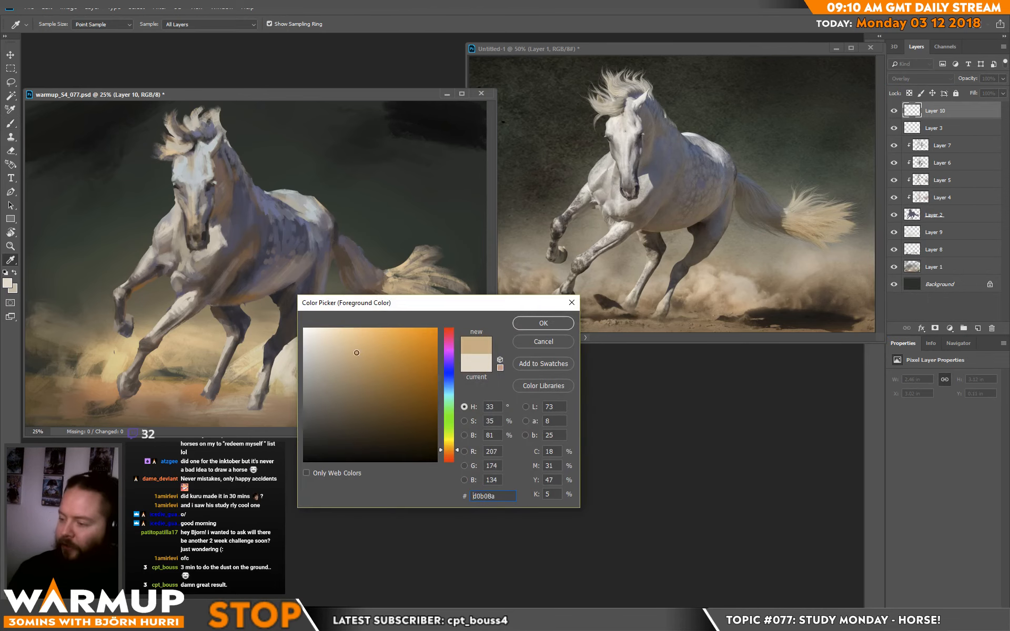
click(535, 321)
right_click(265, 223)
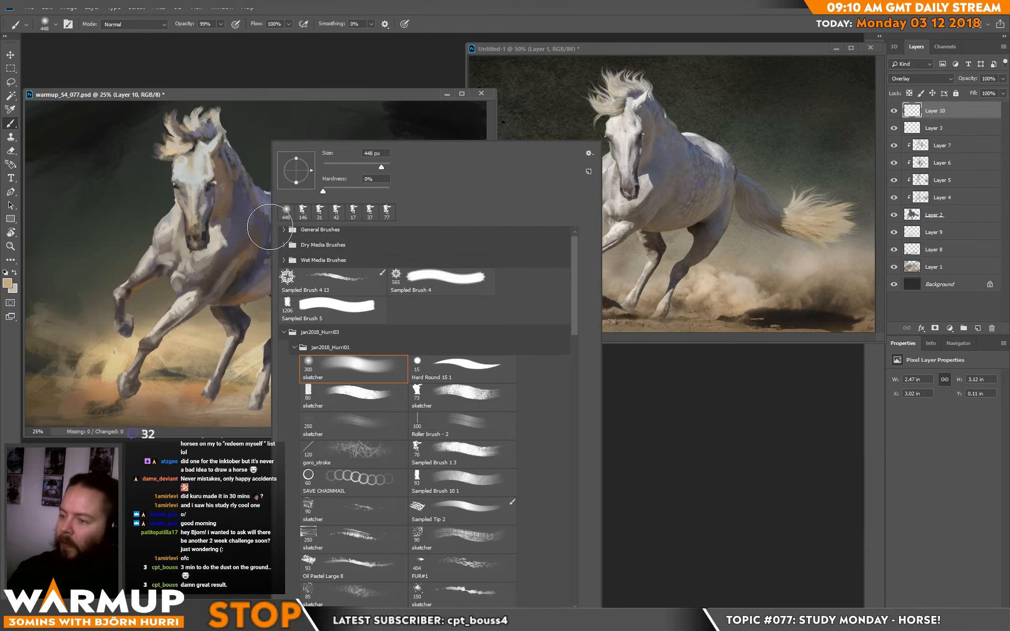
drag(361, 167, 359, 163)
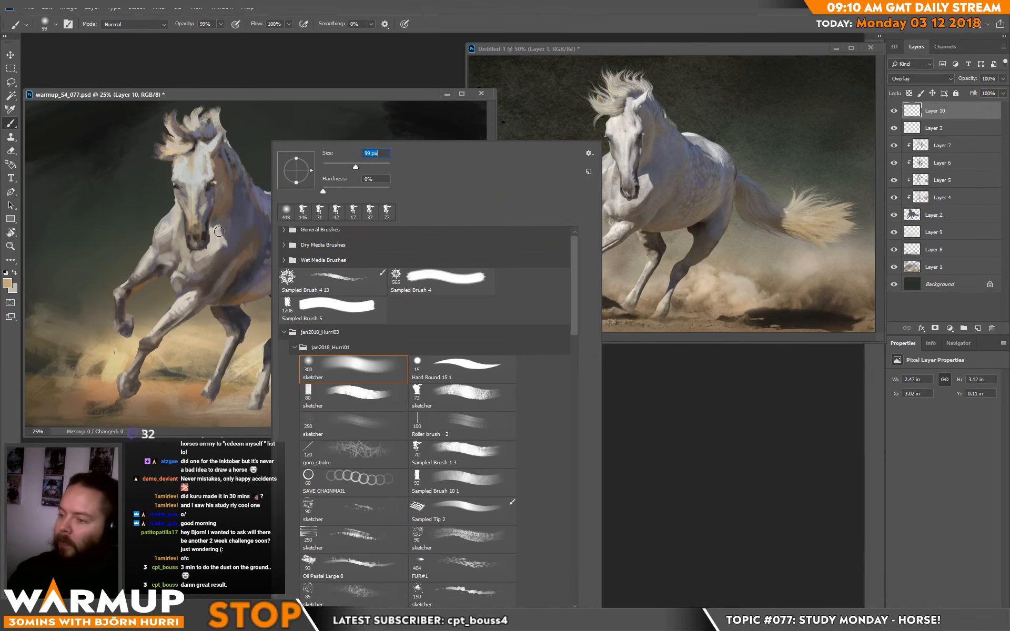
click(219, 230)
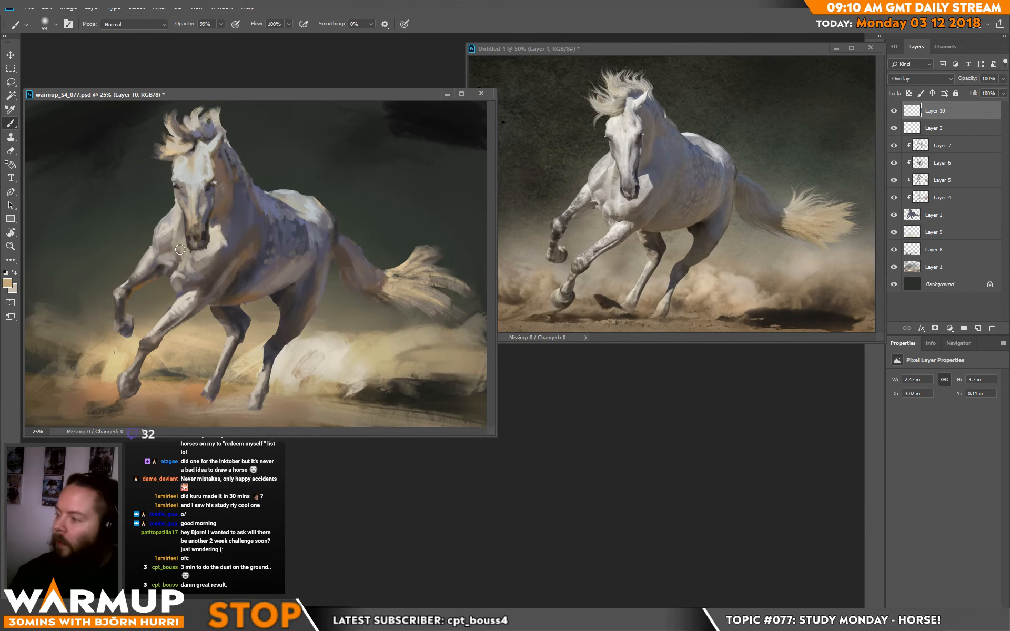
mouse_move(176, 276)
mouse_down()
mouse_move(195, 260)
mouse_move(227, 285)
mouse_up()
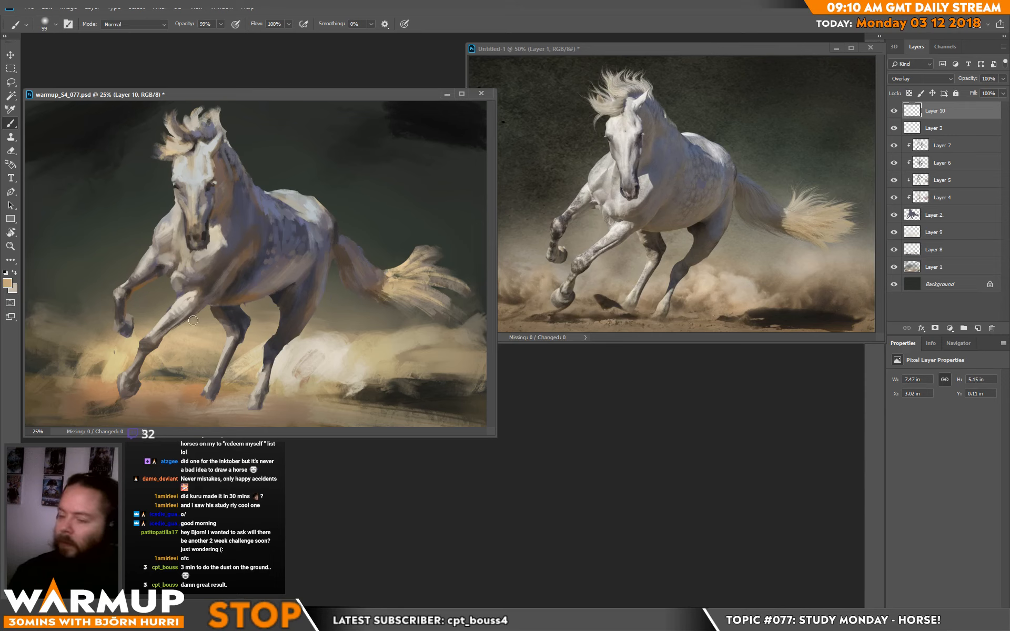
Step: Pick near-white and brush soft overlay highlights onto the tail, rump and forehead
click(8, 284)
drag(331, 369, 303, 289)
click(542, 325)
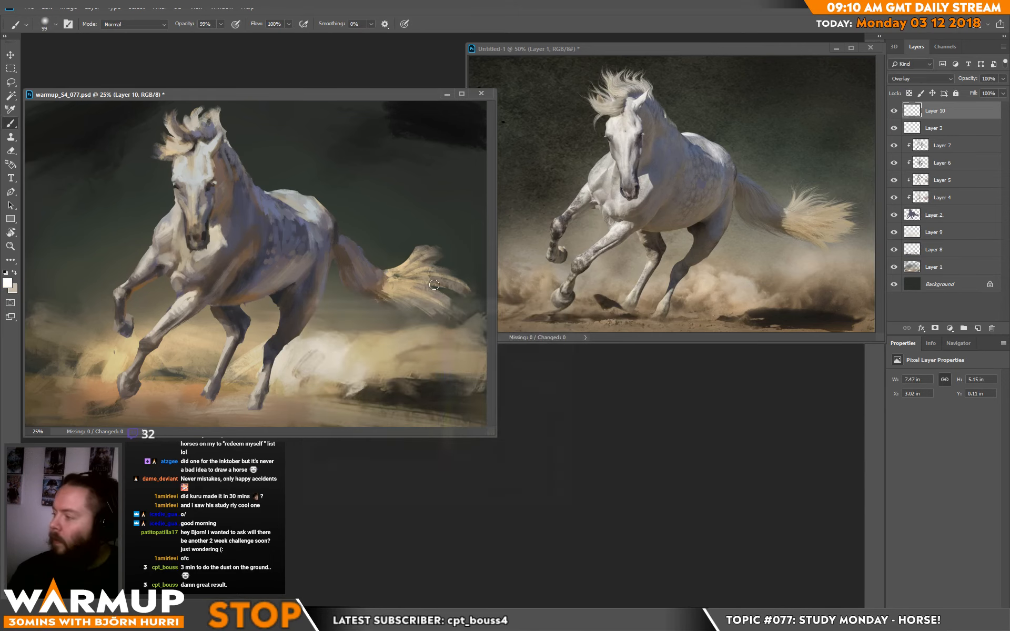
mouse_move(390, 272)
mouse_down()
mouse_move(424, 264)
mouse_move(421, 287)
mouse_up()
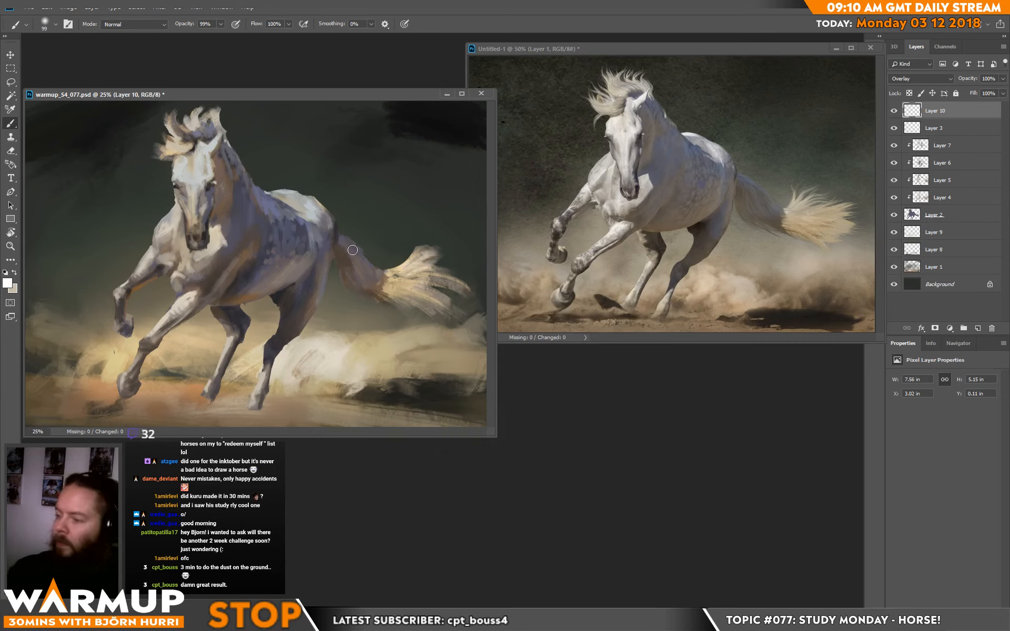
drag(327, 222, 312, 205)
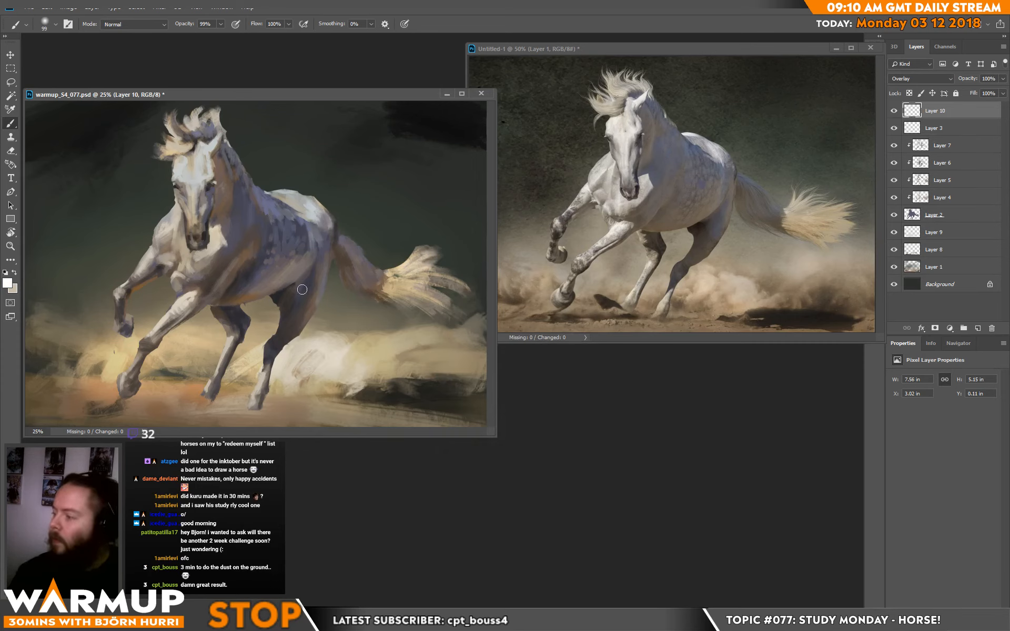
mouse_move(301, 203)
mouse_down()
mouse_move(276, 196)
mouse_move(301, 189)
mouse_move(318, 209)
mouse_up()
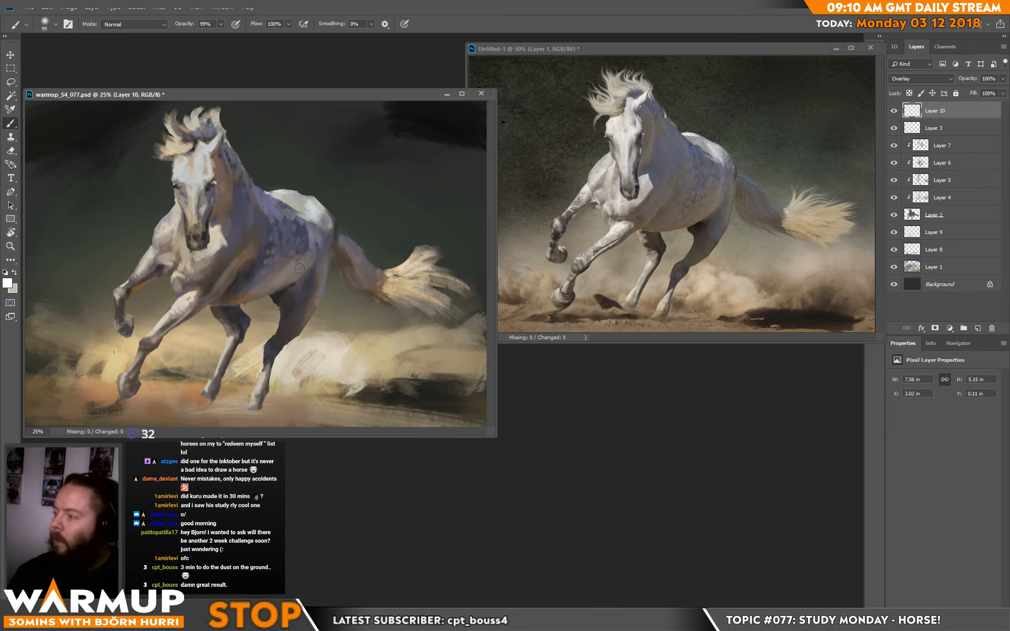
drag(177, 158, 189, 157)
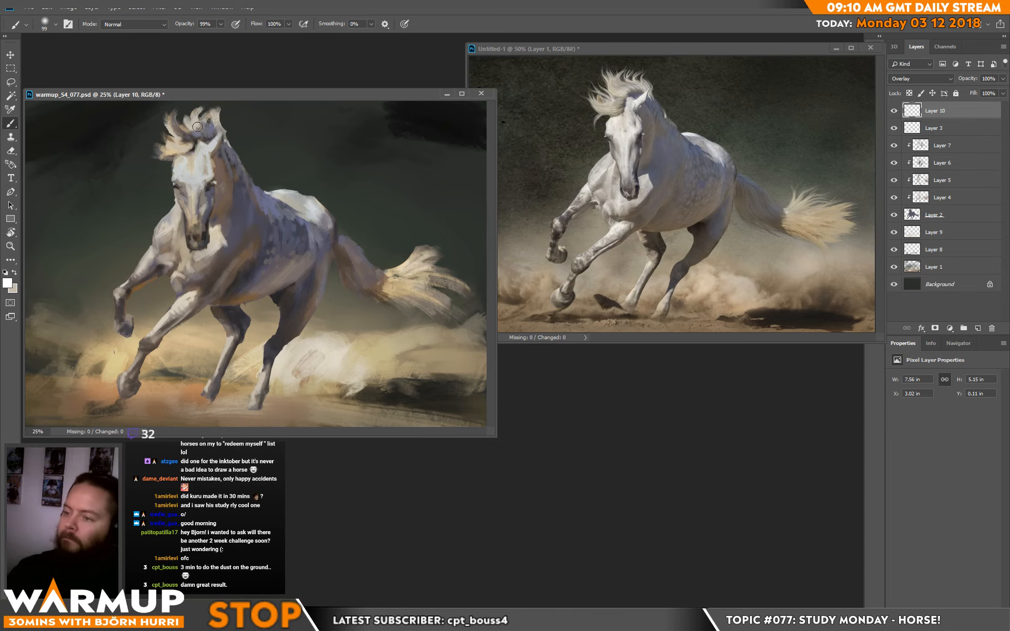
Step: Switch to the Sampled Tip 2 brush at a small size and sample light tones from the forelock and forehead
right_click(212, 161)
click(424, 371)
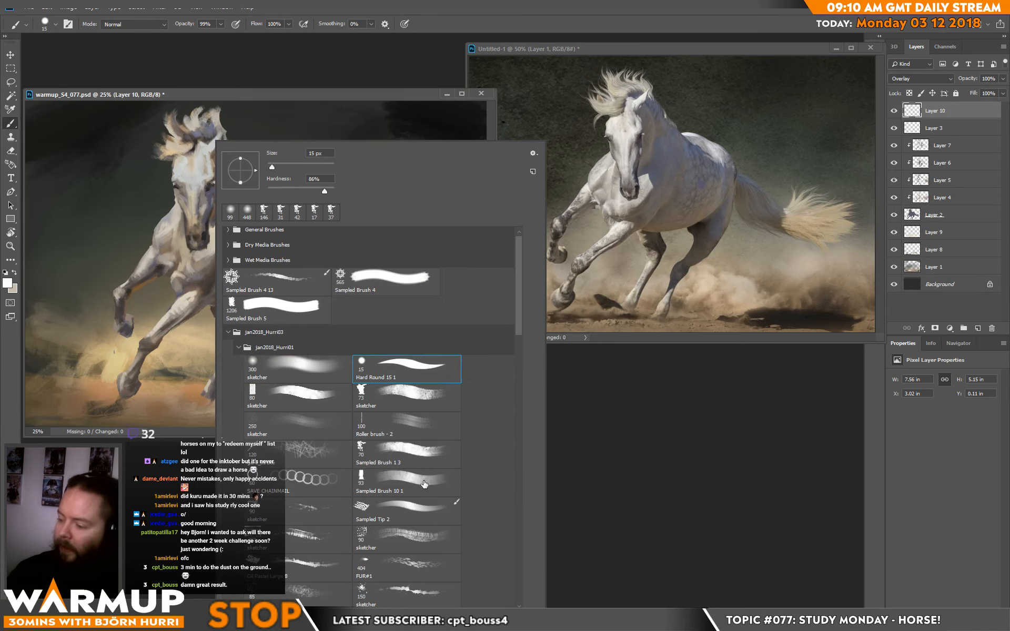
click(427, 515)
click(272, 166)
alt+click(182, 147)
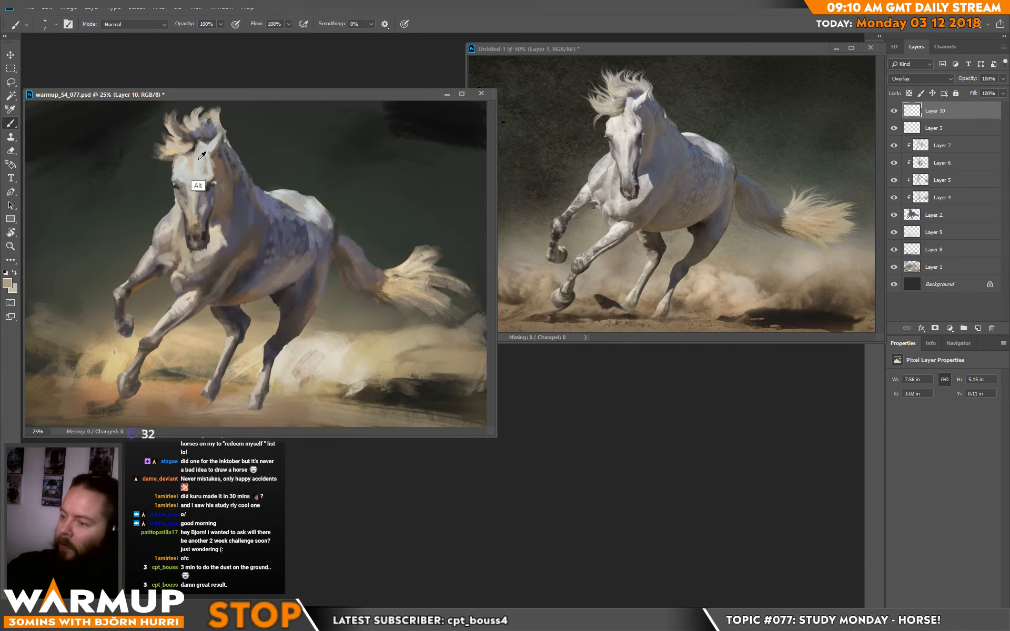
alt+click(198, 163)
alt+click(184, 169)
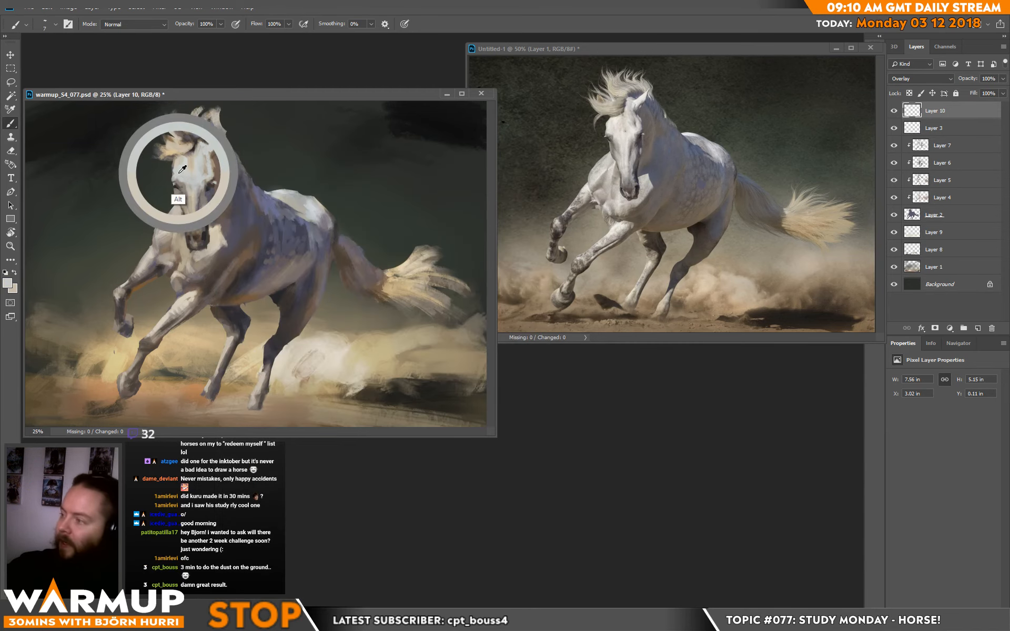
Step: Set the brush to 26 px, add a new layer on top and paint loose windblown strands in the forelock
right_click(171, 138)
key(Return)
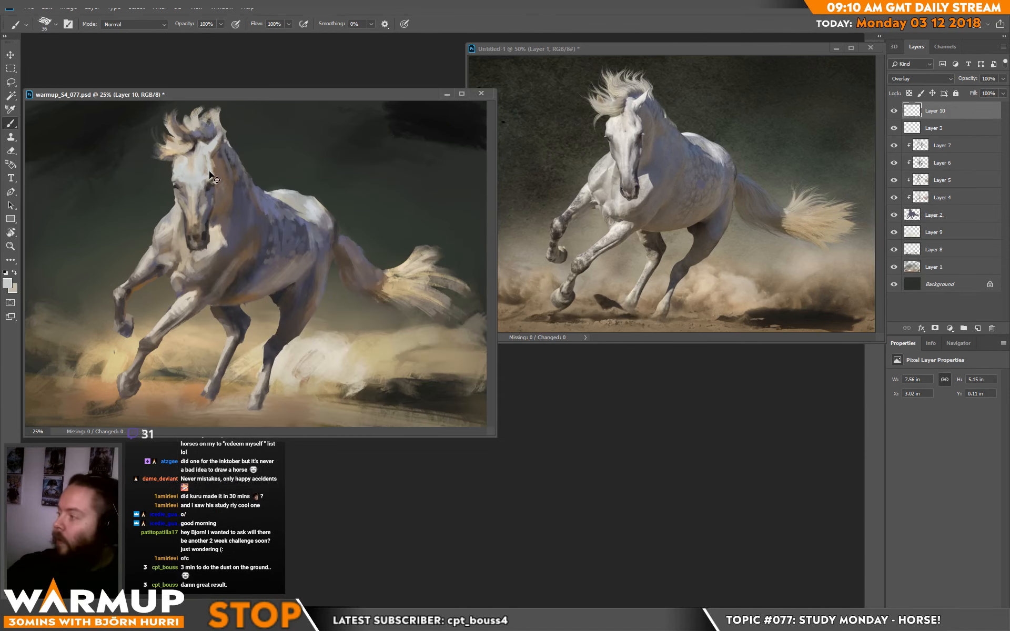
click(977, 328)
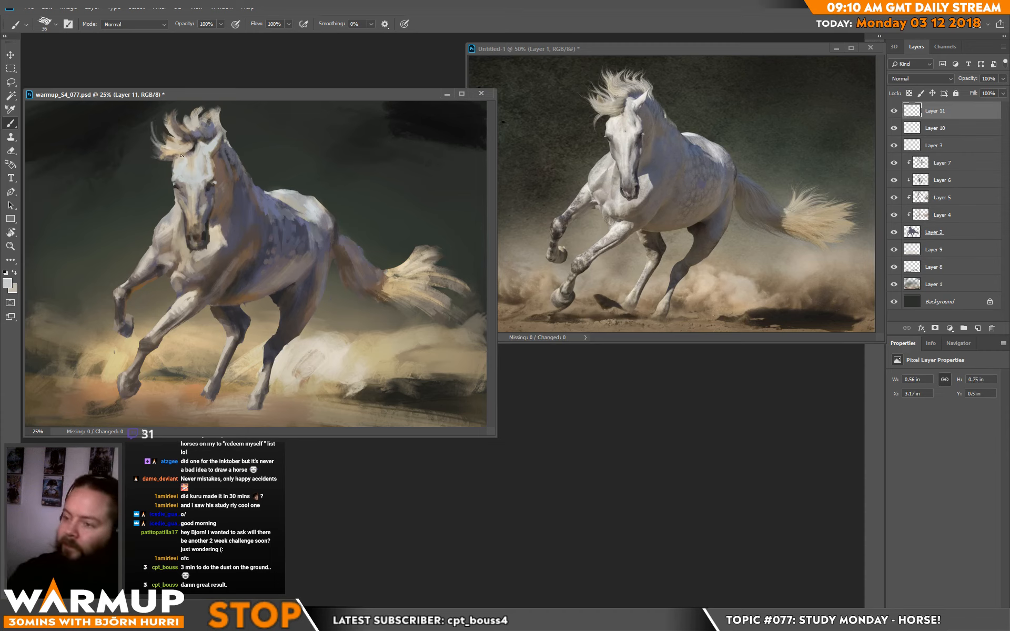
drag(190, 139, 175, 133)
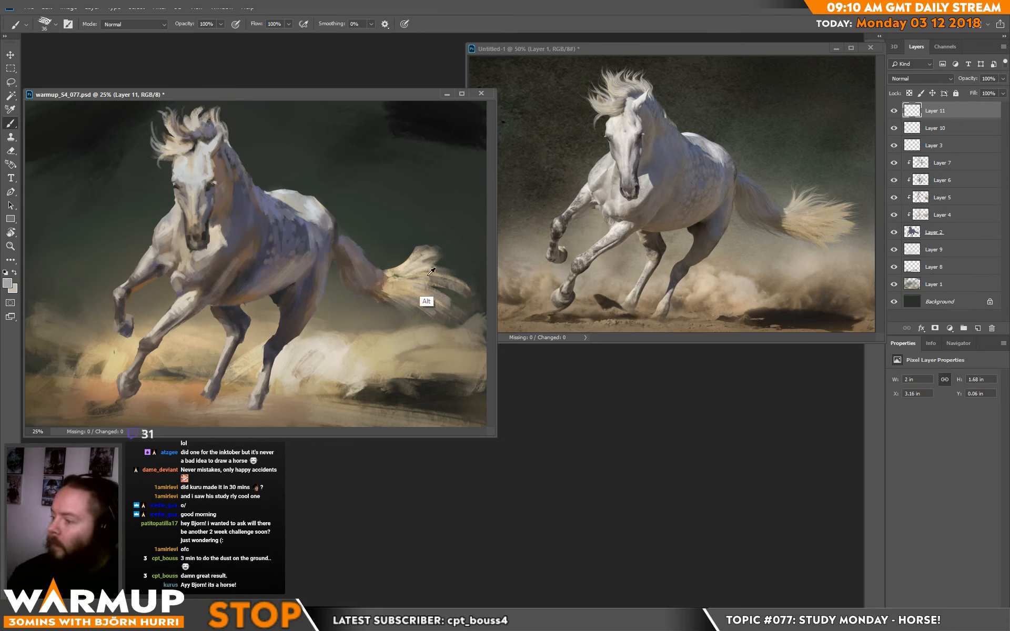
Step: Paint fine flyaway hairs across the tail with cream and sand tones sampled from it
alt+click(395, 294)
drag(390, 271, 392, 242)
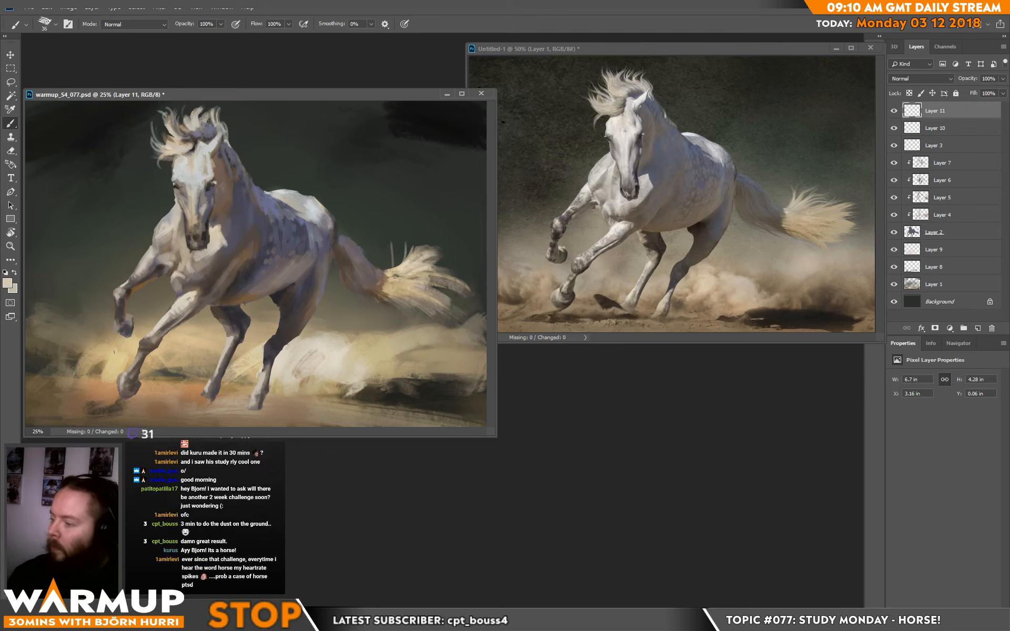
drag(441, 295, 464, 298)
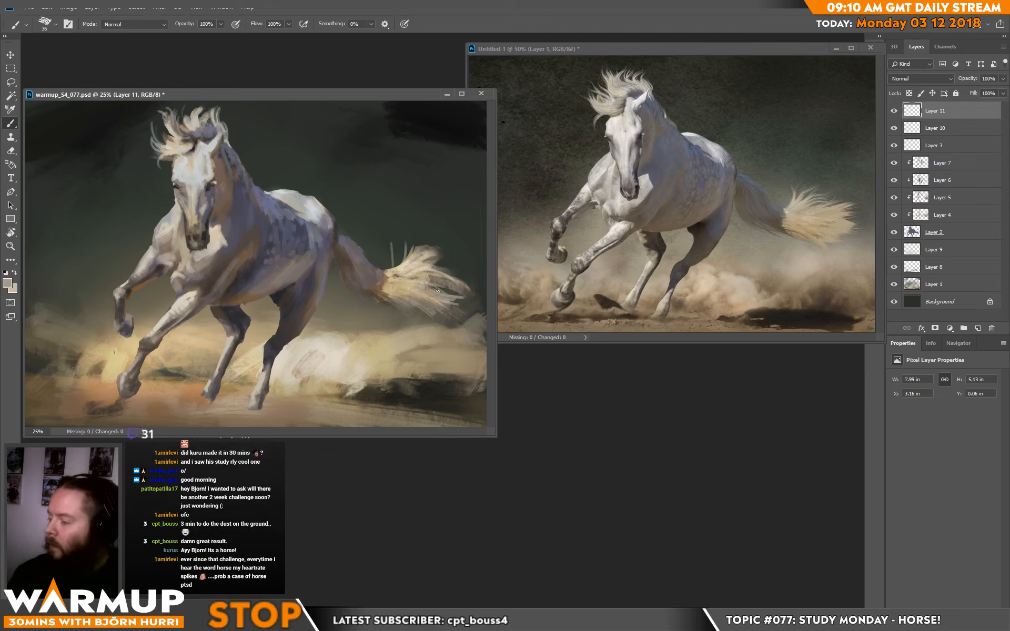
Step: Switch to the 73 px sketcher brush and paint dust around the hooves with brown tones sampled from the ground
alt+click(359, 288)
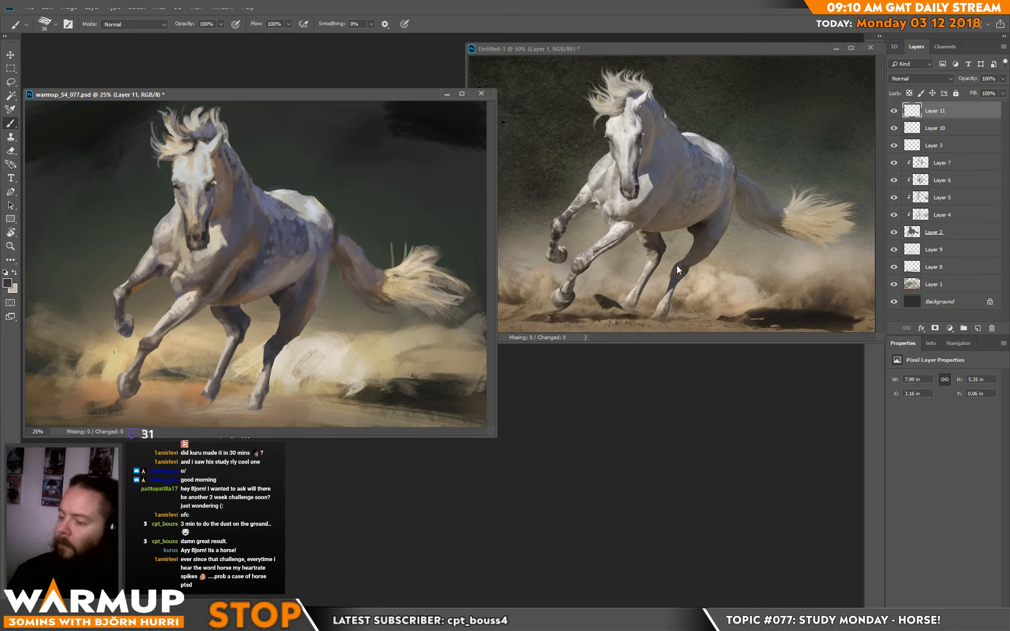
right_click(294, 354)
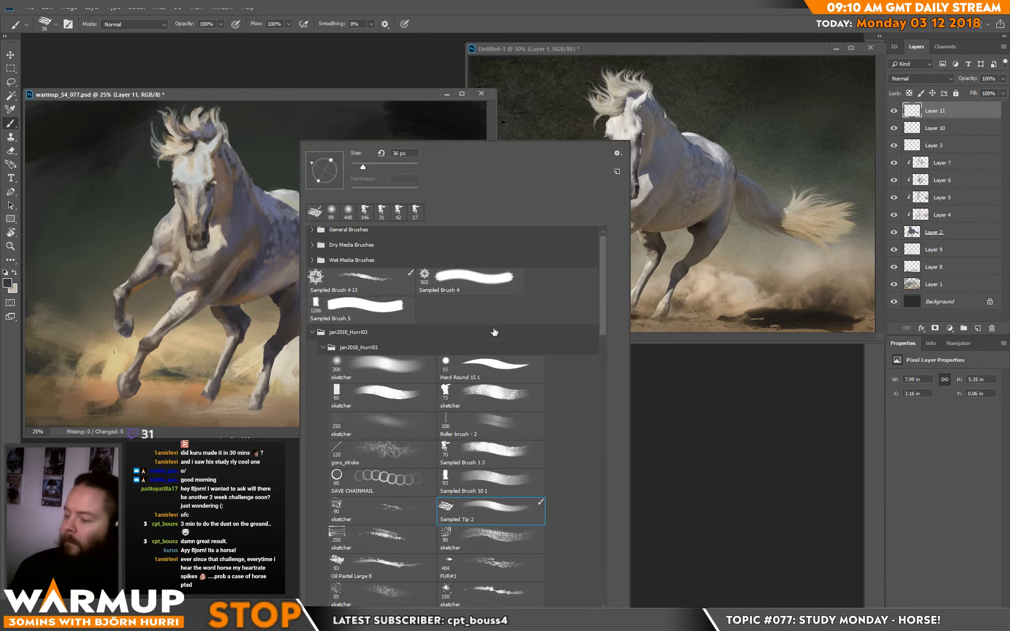
click(528, 397)
alt+click(213, 406)
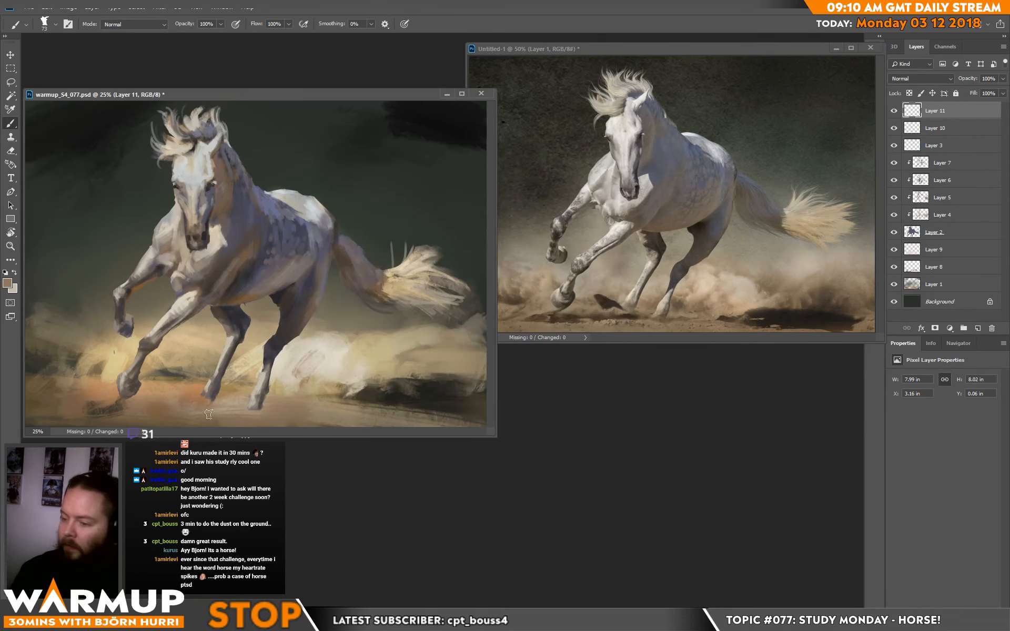
mouse_move(208, 413)
mouse_down()
mouse_move(211, 389)
mouse_move(159, 372)
mouse_up()
Step: Enlarge the brush to 202 px and paint sampled sandy dust around the rear hind hoof
right_click(253, 363)
click(358, 167)
alt+click(180, 352)
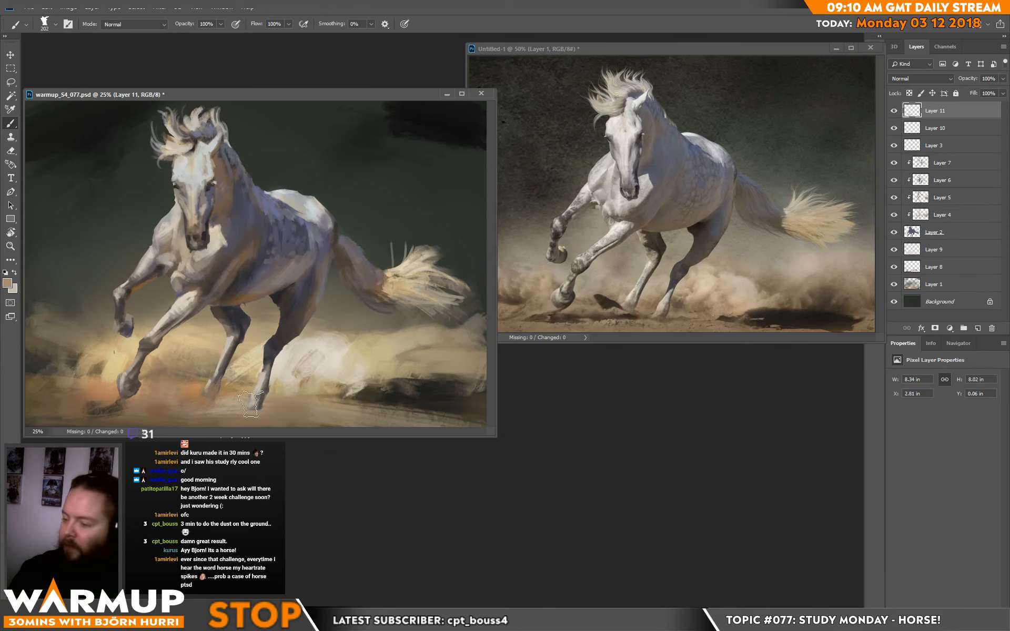
mouse_move(256, 405)
mouse_down()
mouse_move(239, 416)
mouse_move(291, 426)
mouse_move(236, 424)
mouse_up()
Step: Sample ground tones and brush the dark cast shadow across the ground behind the hind legs
alt+click(161, 410)
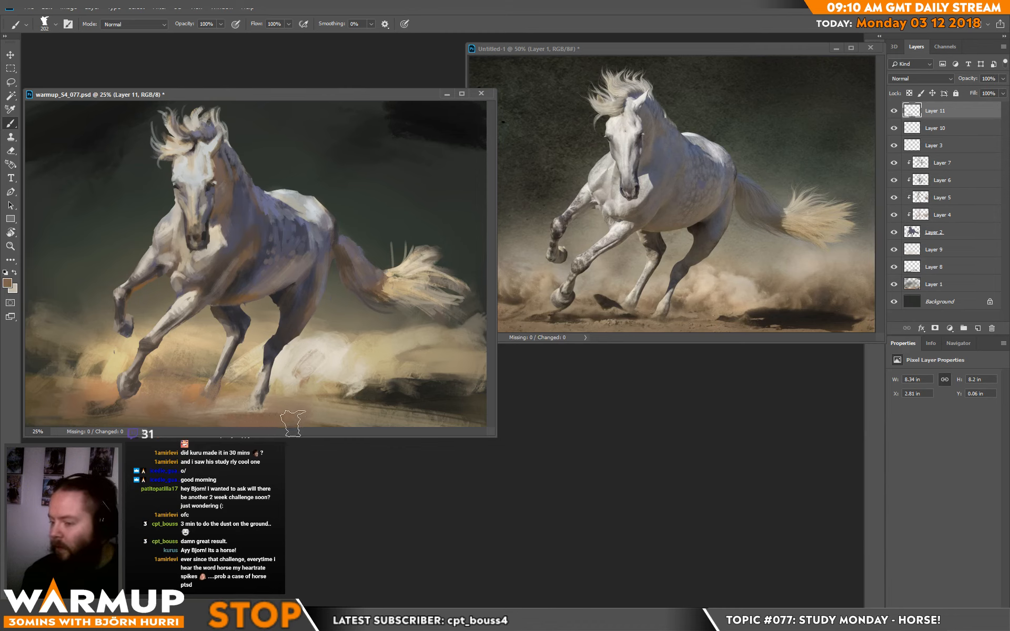
alt+click(333, 407)
mouse_move(394, 397)
mouse_down()
mouse_move(304, 403)
mouse_move(394, 410)
mouse_up()
alt+click(289, 413)
mouse_move(314, 405)
mouse_down()
mouse_move(379, 423)
mouse_move(466, 412)
mouse_up()
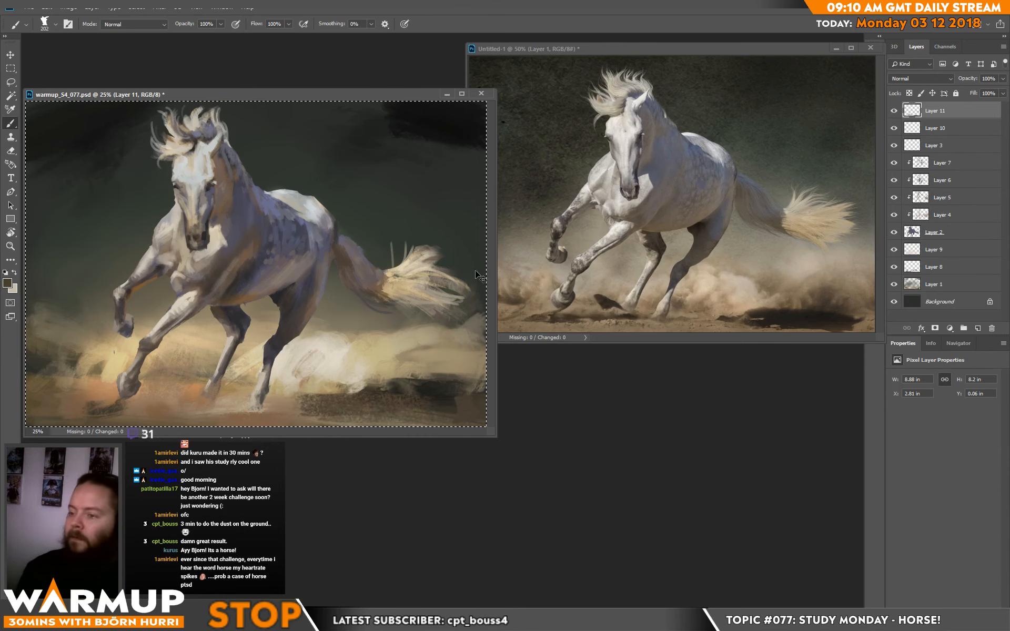
Step: Stamp all visible layers into a new top layer and adjust the horse's shape with Liquify
key(ctrl+shift+alt+e)
click(158, 7)
click(181, 90)
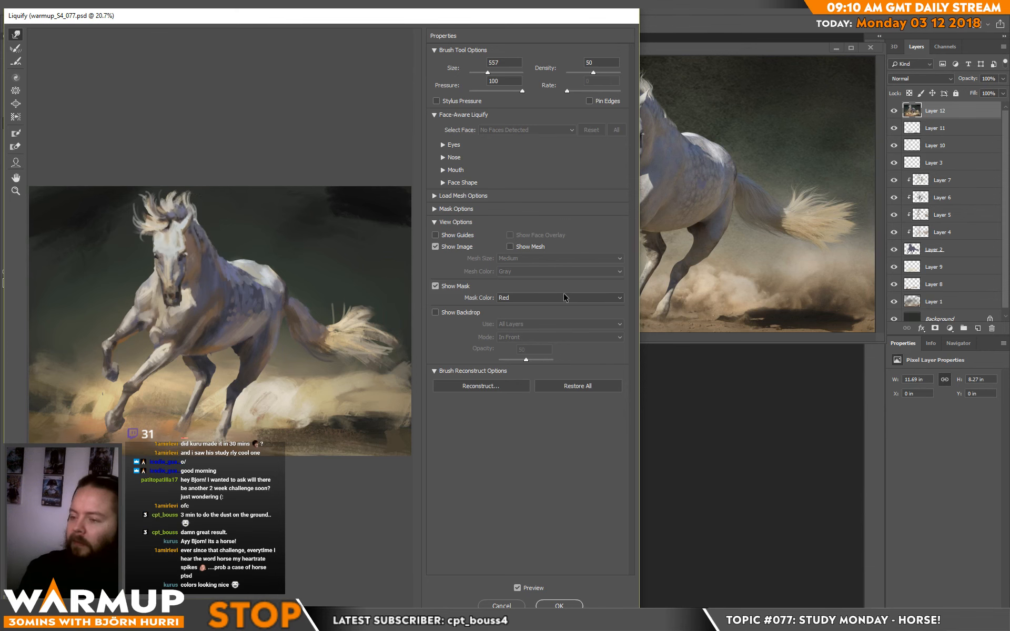
key(Return)
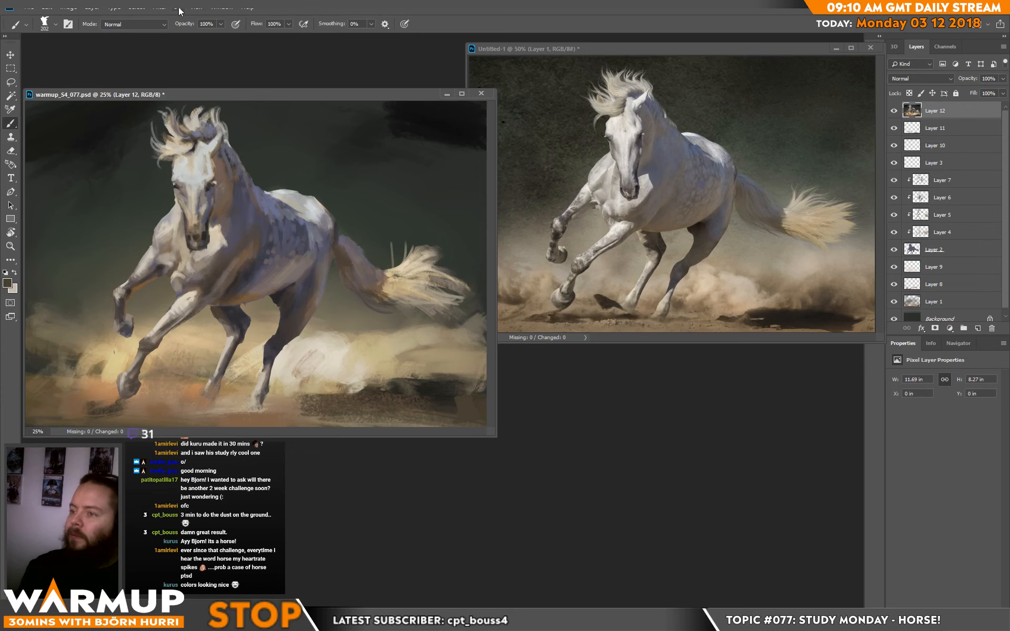
Step: Push the horse's muzzle slightly upward with Liquify at brush size 557, and save the file
click(159, 7)
click(174, 89)
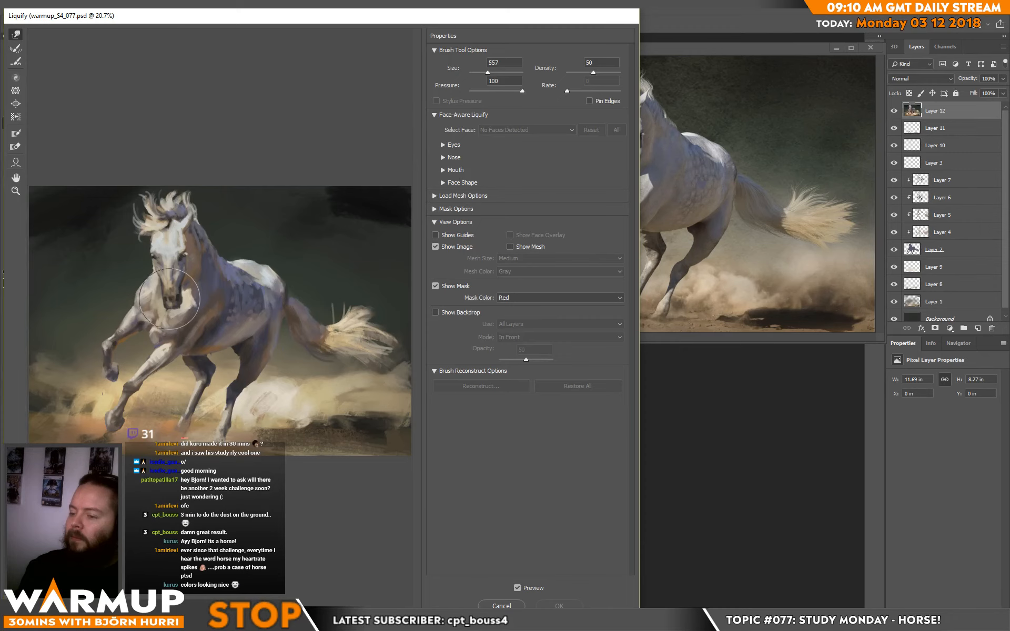
drag(170, 295, 168, 285)
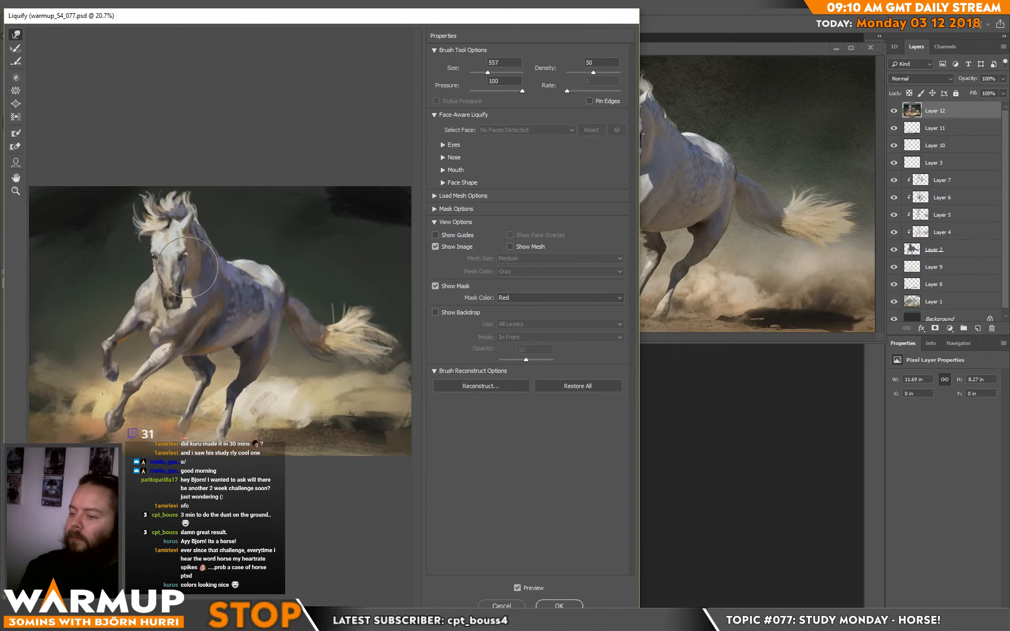
key(Return)
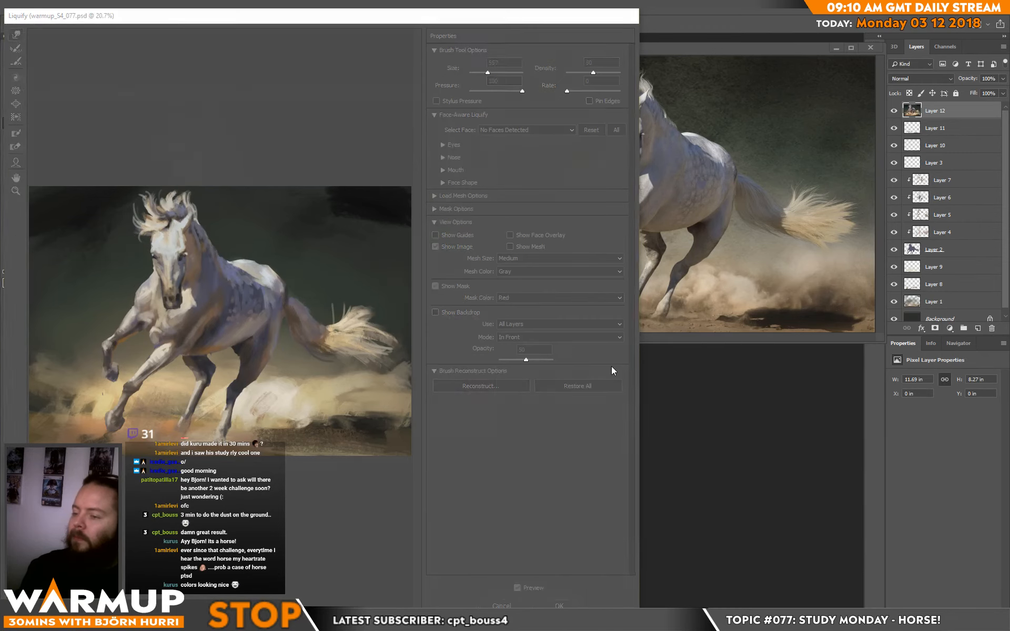
key(ctrl+s)
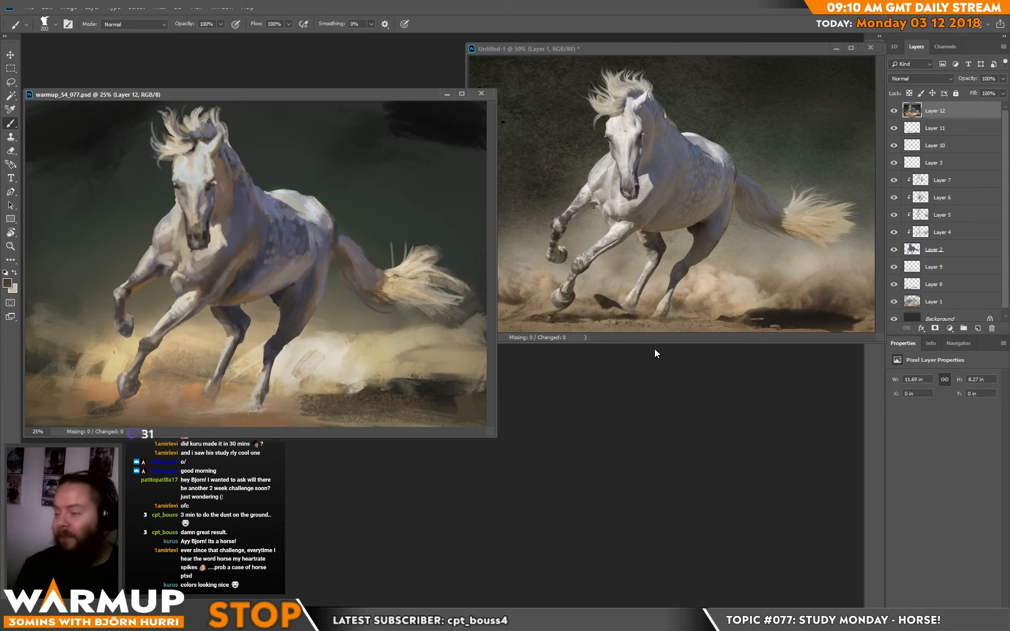
Step: Stamp the visible layers into another new layer and Liquify the raised foreleg outward with the brush size at 1146
key(ctrl+shift+alt+e)
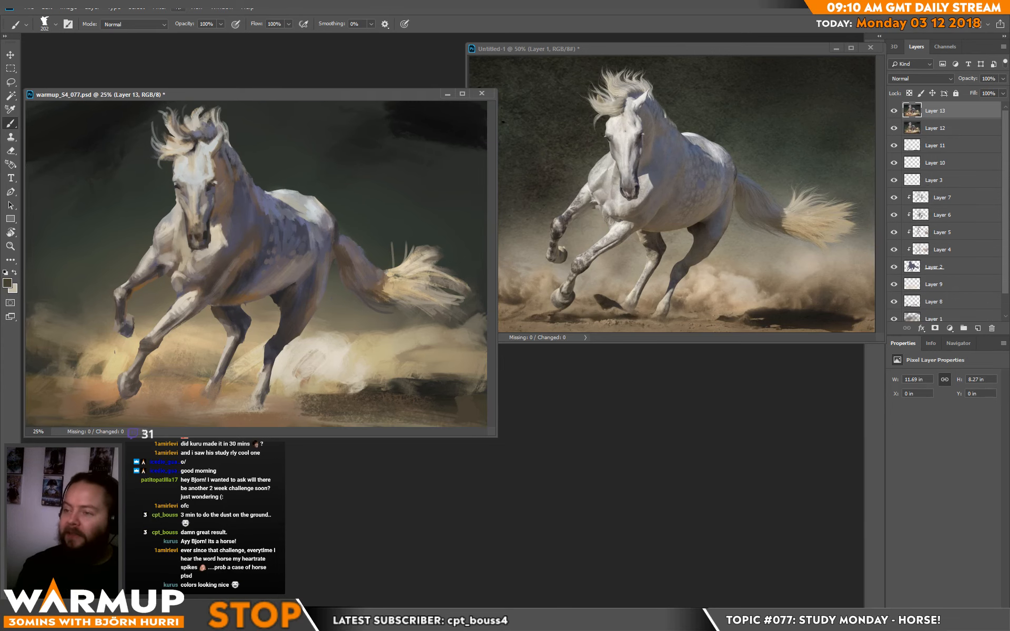
click(159, 7)
click(185, 88)
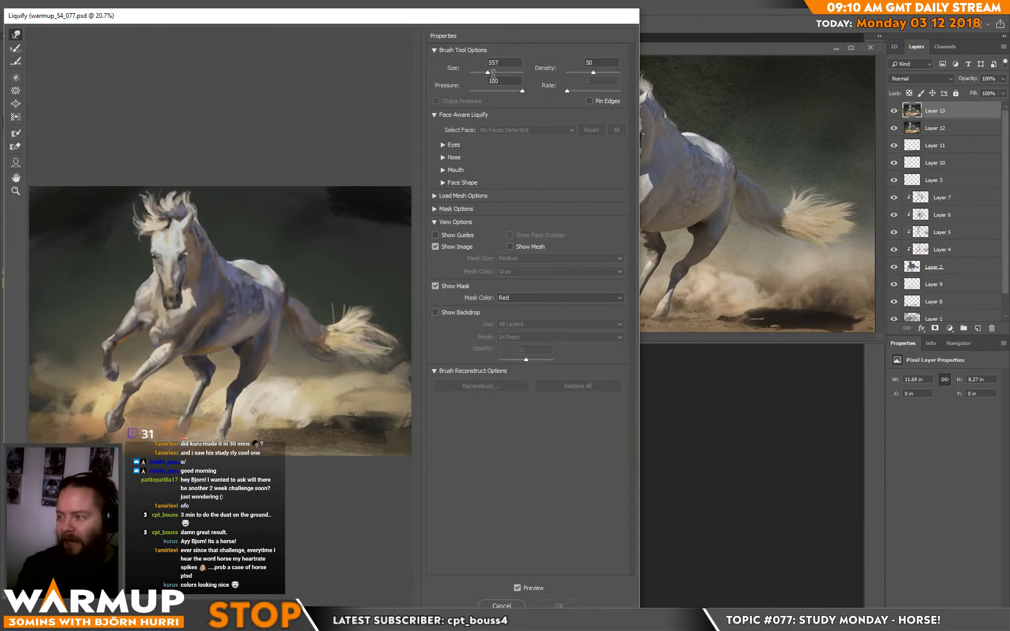
drag(499, 72, 492, 74)
mouse_move(106, 348)
mouse_down()
mouse_move(99, 355)
mouse_move(97, 346)
mouse_up()
key(Return)
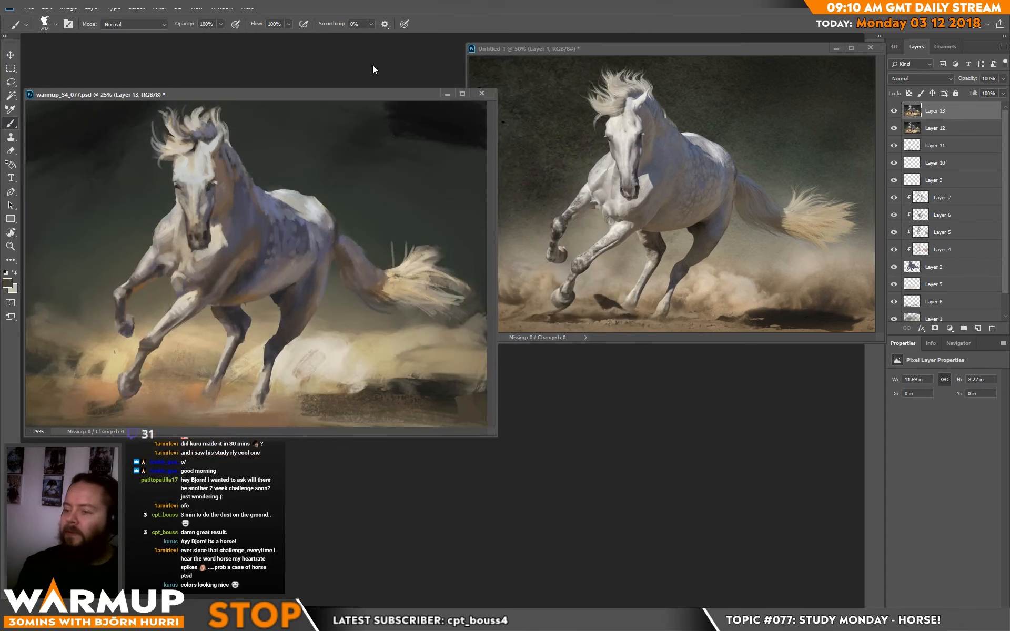
Step: Liquify the raised front hoof again, pulling it further outward and down with the 1146 brush
click(158, 7)
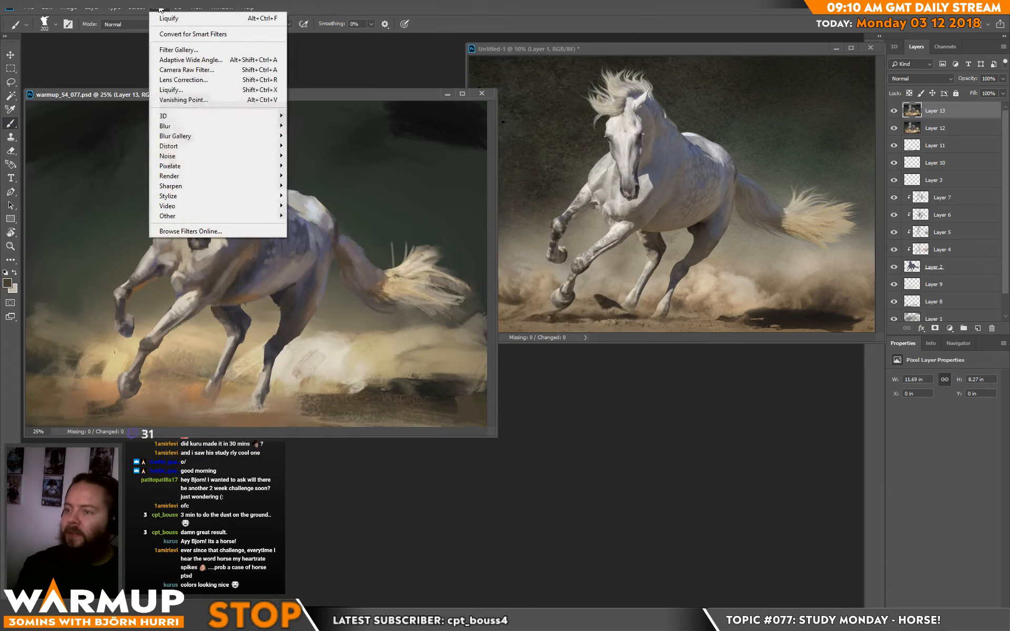
click(181, 89)
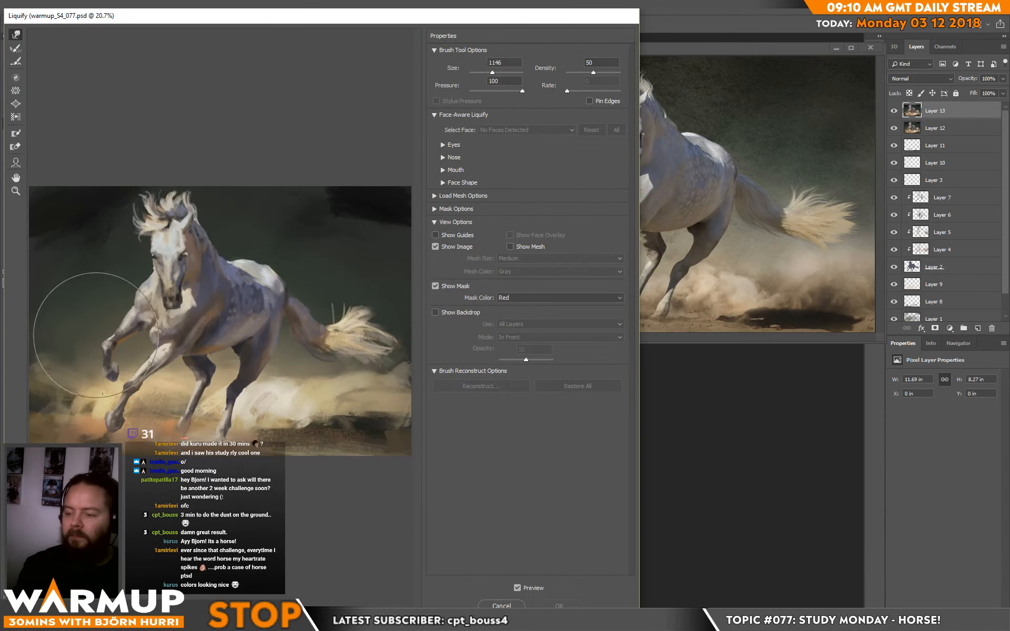
mouse_move(96, 335)
mouse_down()
mouse_move(68, 339)
mouse_move(79, 372)
mouse_up()
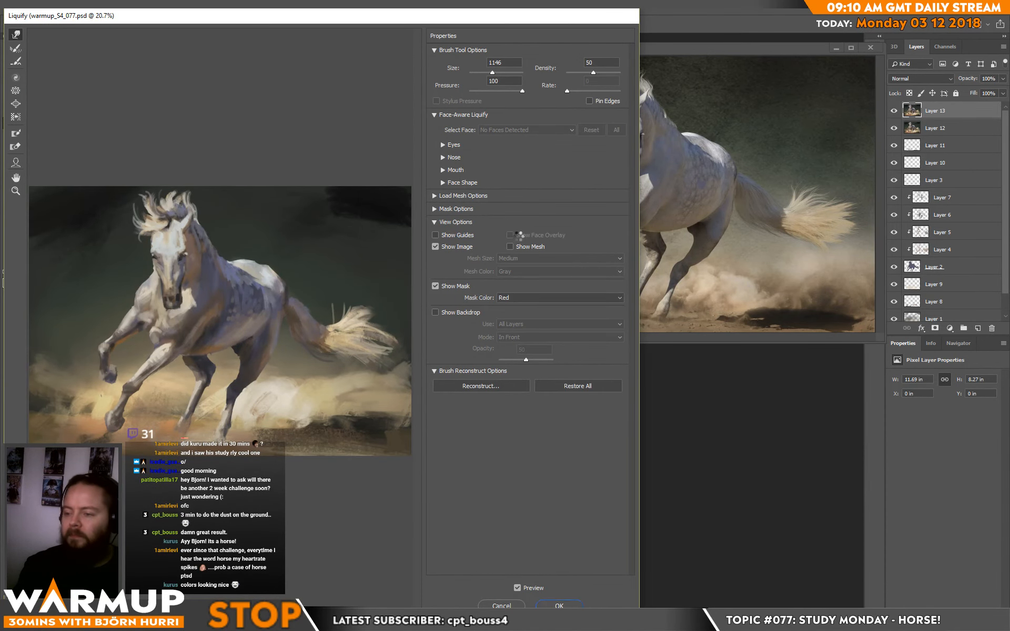
key(Return)
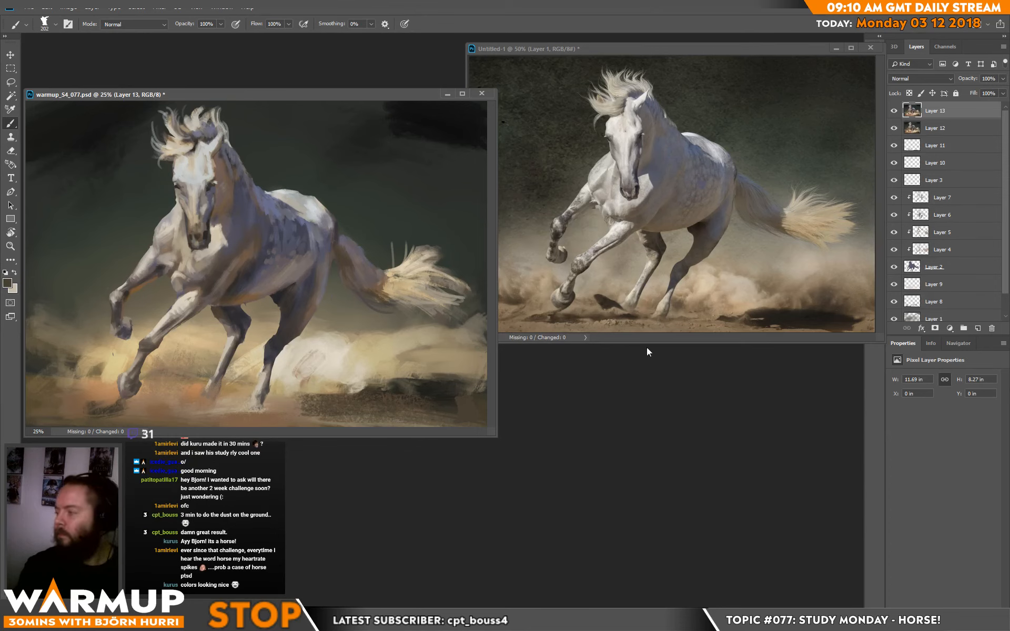
Step: Add a new layer above Layer 9 and set its blend mode to Color
click(936, 284)
click(977, 328)
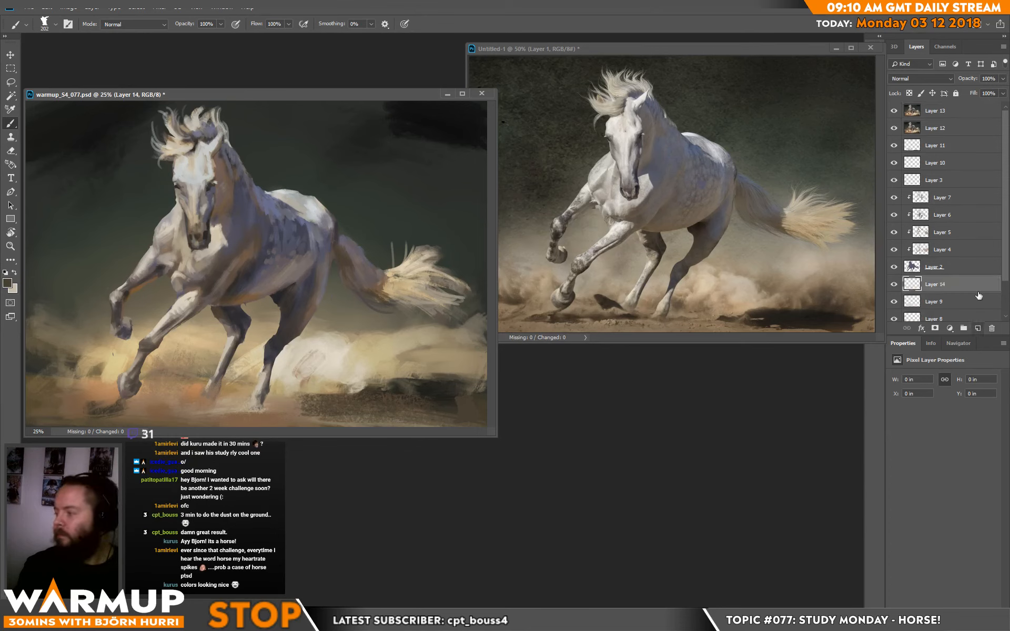
click(925, 81)
click(915, 323)
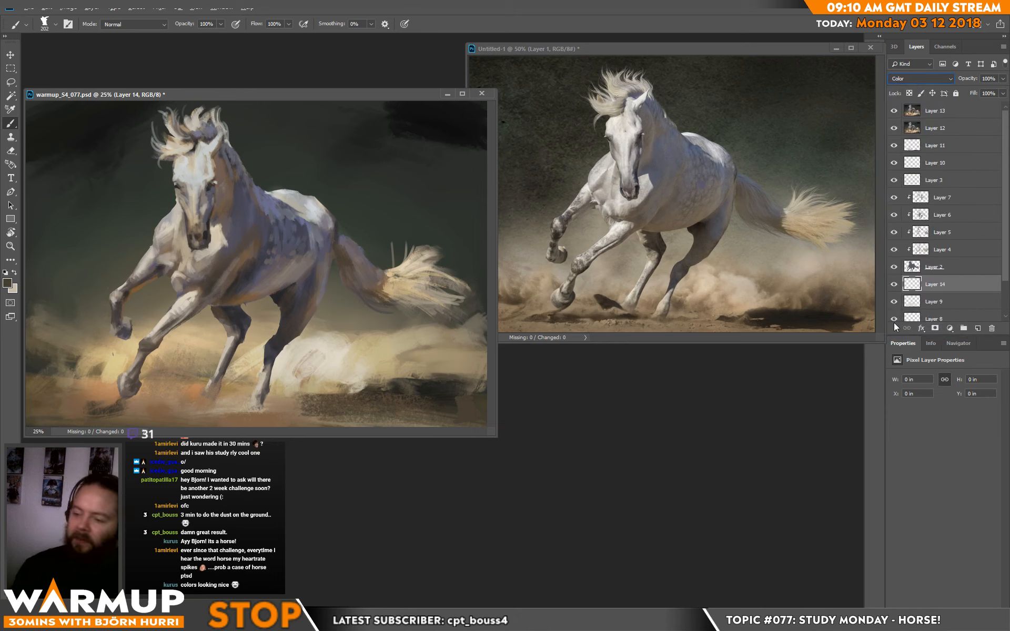
Step: Brush sampled background and ground tones, plus default black, over the dust around the front hooves
alt+click(167, 370)
mouse_move(166, 368)
mouse_down()
mouse_move(126, 376)
mouse_move(125, 347)
mouse_move(99, 374)
mouse_up()
alt+click(63, 338)
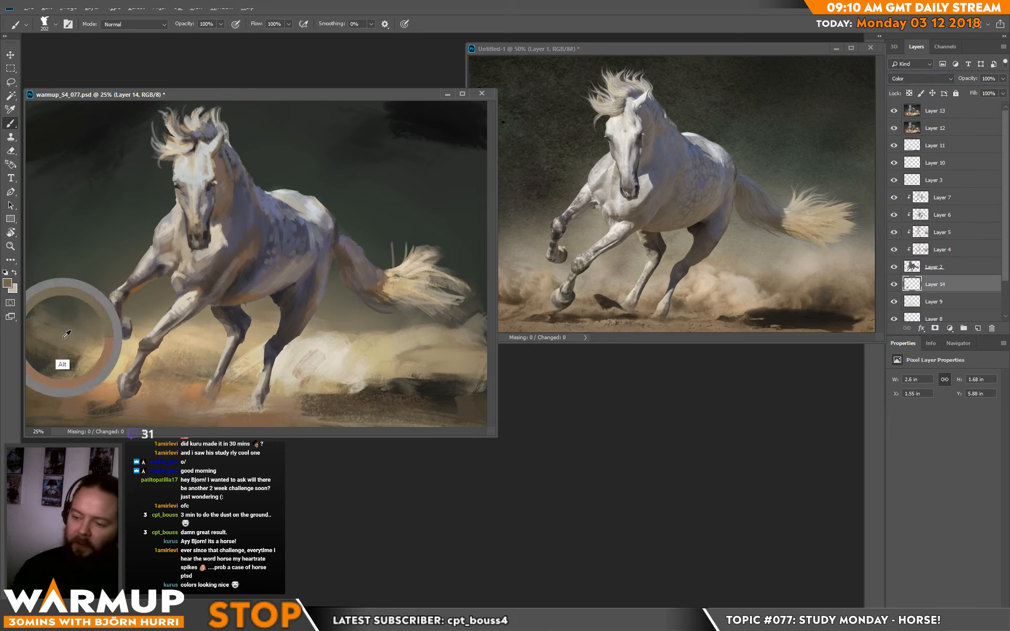
mouse_move(108, 317)
mouse_down()
mouse_move(84, 374)
mouse_move(116, 351)
mouse_move(115, 363)
mouse_move(98, 347)
mouse_move(84, 388)
mouse_up()
alt+click(86, 394)
key(d)
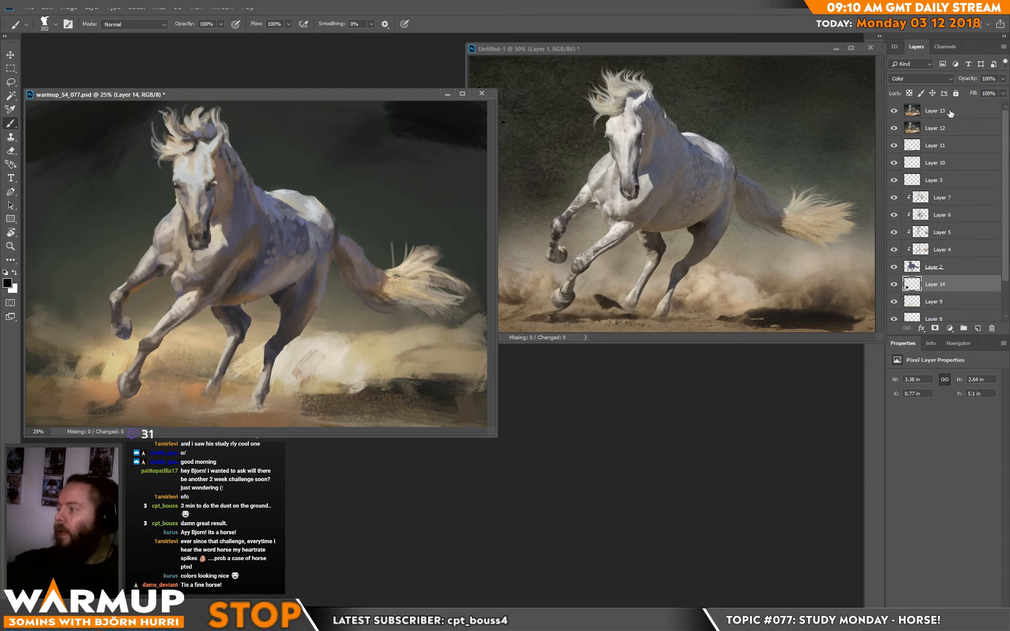
Step: Add a Color-mode layer on top, brush black across the ground dust to mute its colour, and save the file
click(950, 113)
click(977, 328)
click(920, 78)
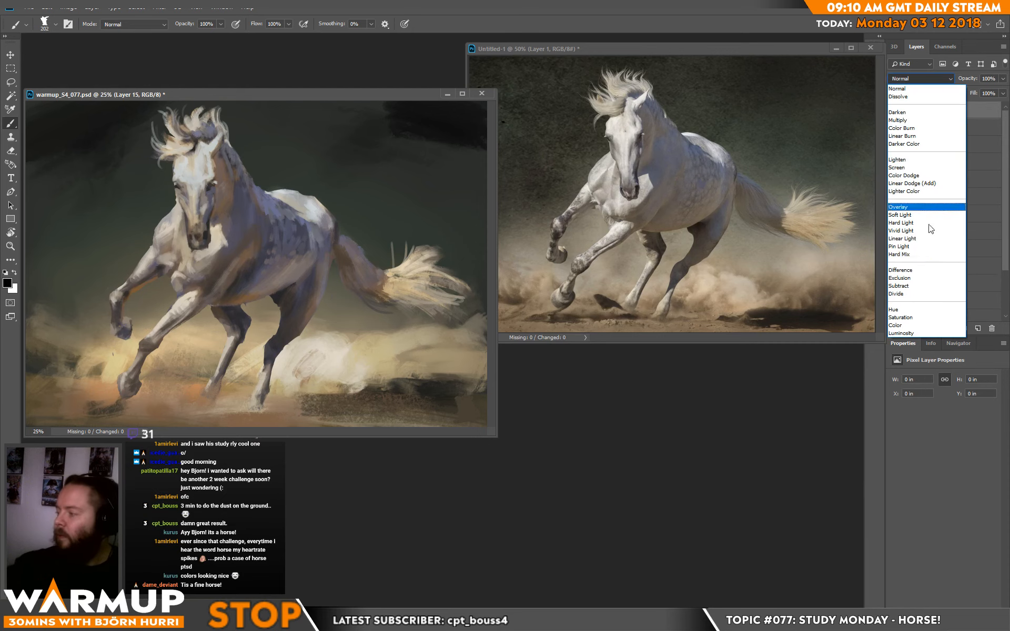
click(900, 325)
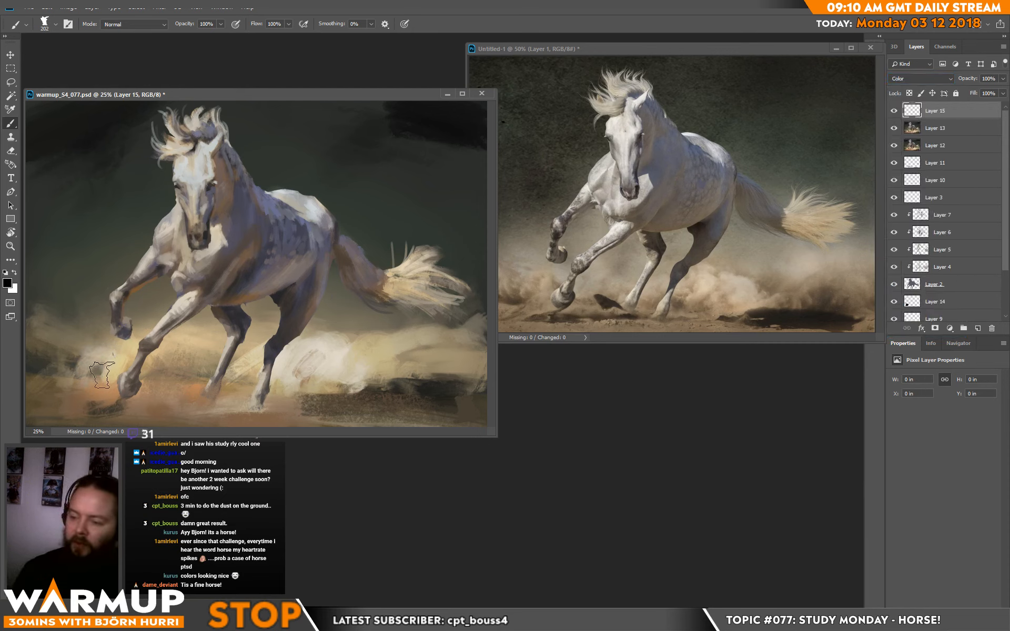
mouse_move(102, 374)
mouse_down()
mouse_move(132, 347)
mouse_move(165, 361)
mouse_move(143, 386)
mouse_move(230, 341)
mouse_move(86, 374)
mouse_move(111, 396)
mouse_move(177, 390)
mouse_move(262, 365)
mouse_move(474, 342)
mouse_up()
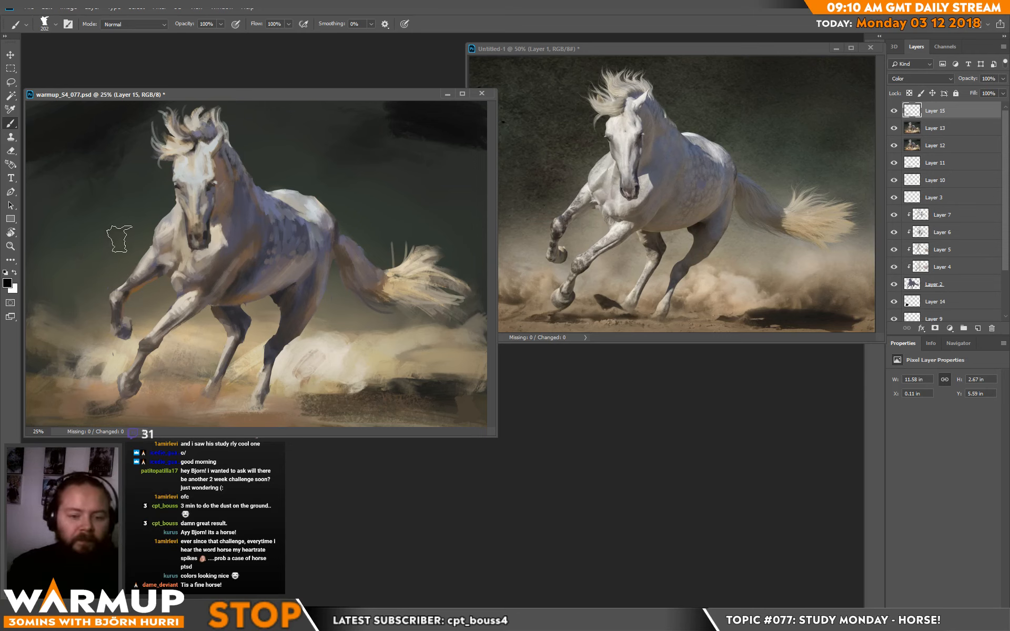
key(ctrl+s)
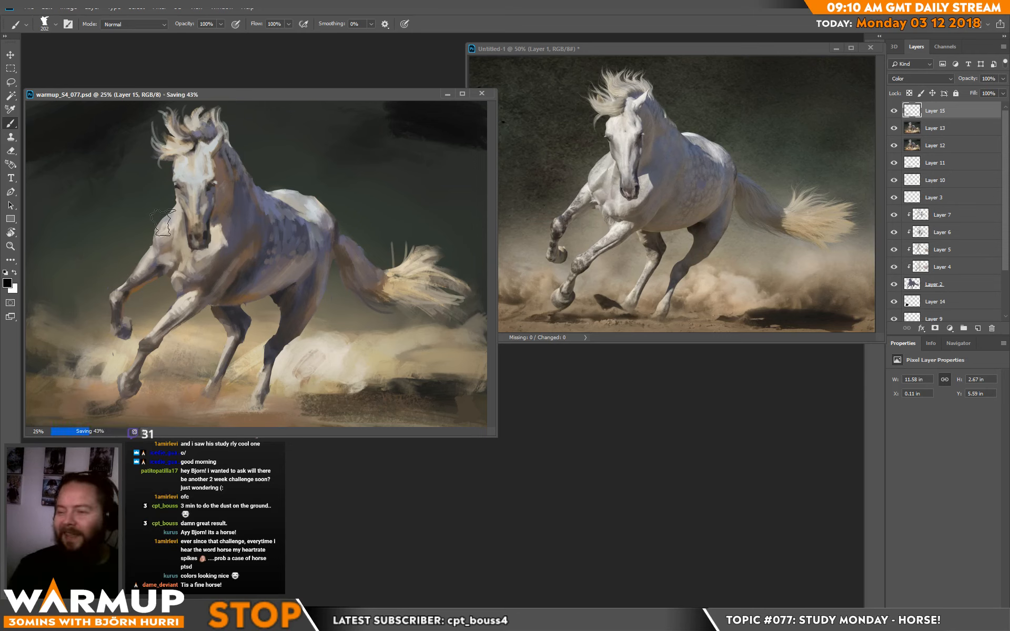
Step: Copy the whole reference photo into the painting as a new layer, hide that layer and save the file
click(611, 46)
key(ctrl+a)
key(ctrl+c)
click(226, 291)
key(ctrl+v)
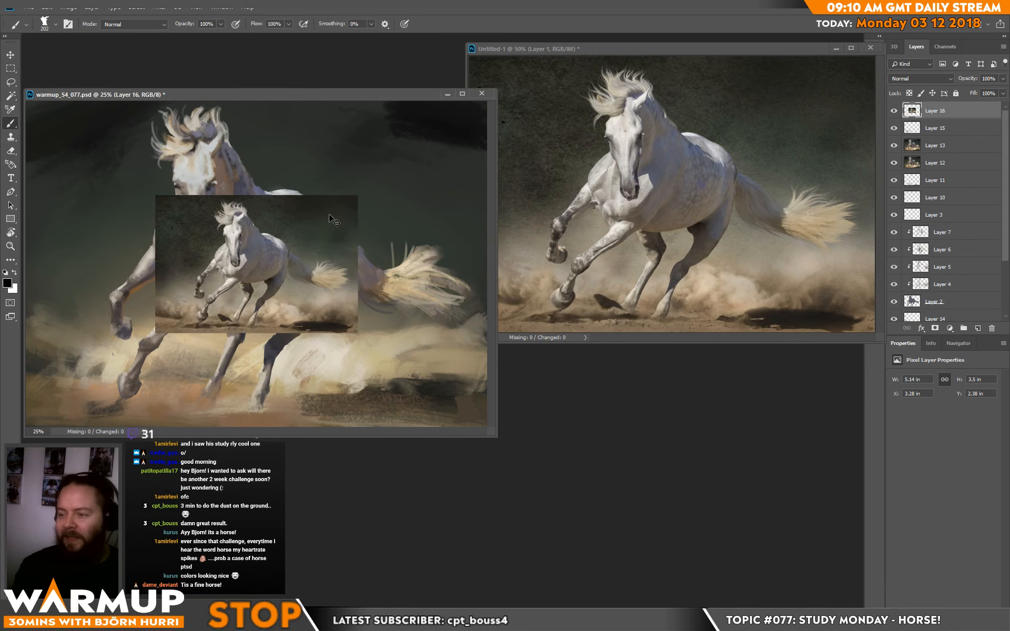
click(894, 111)
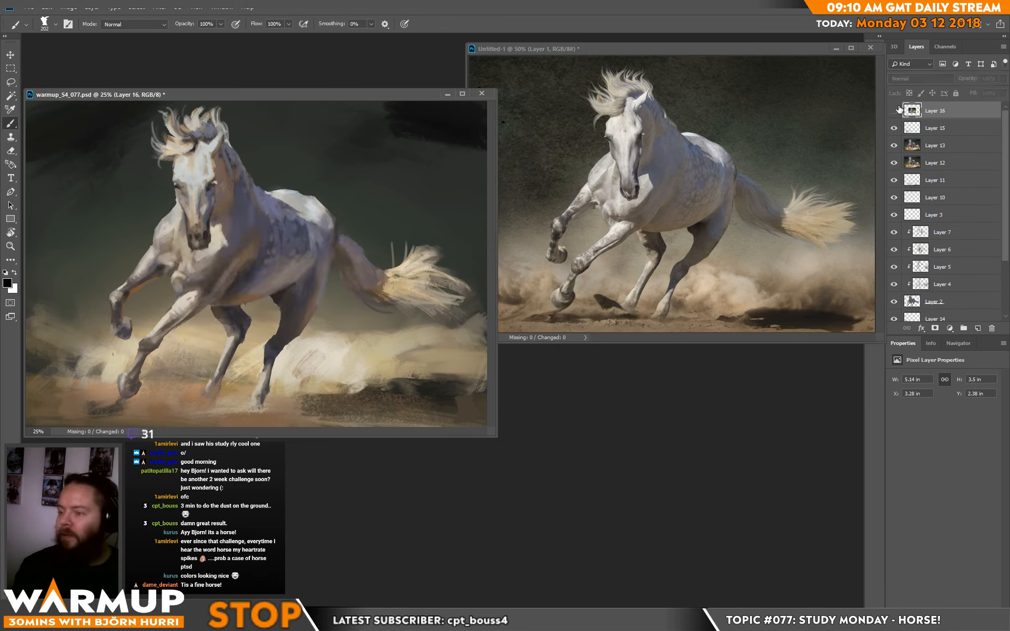
key(ctrl+s)
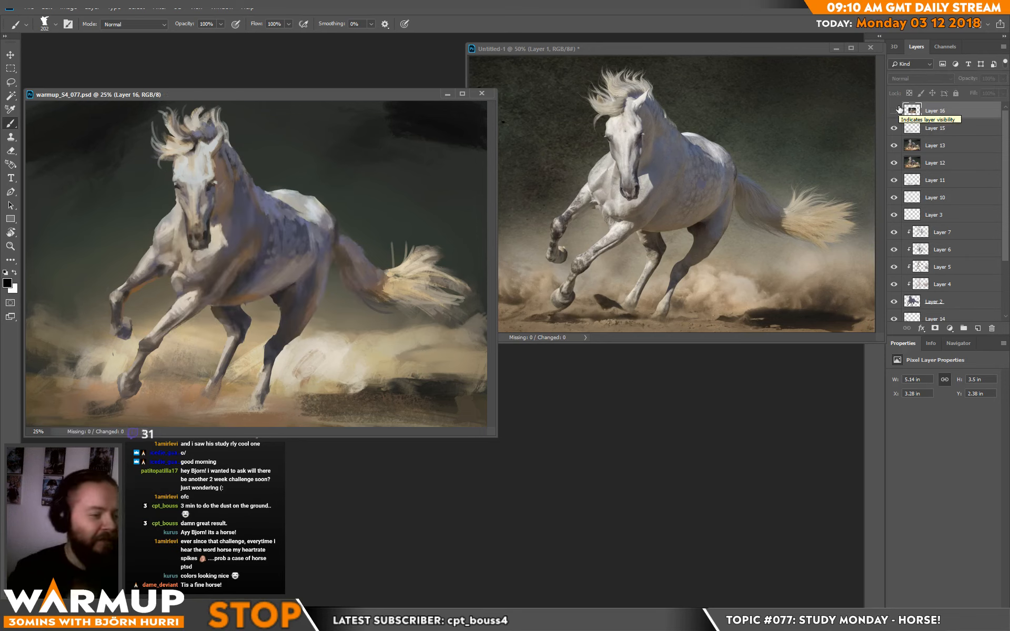